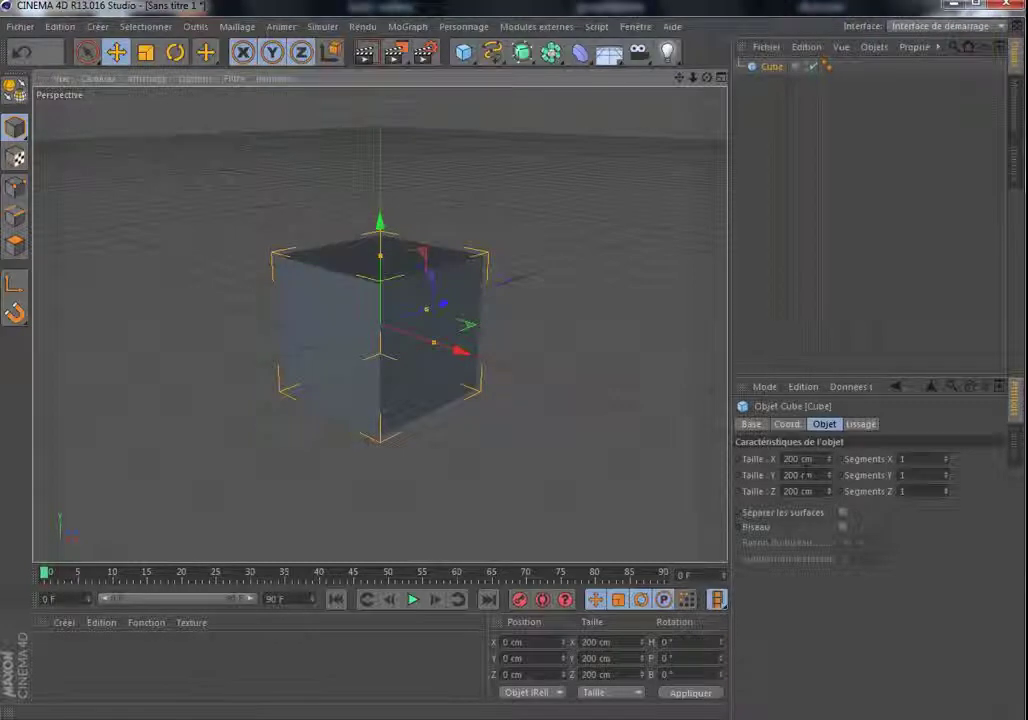
Set the cube's Y size to 50 cm and convert the cube into an editable polygon object
double_click(805, 475)
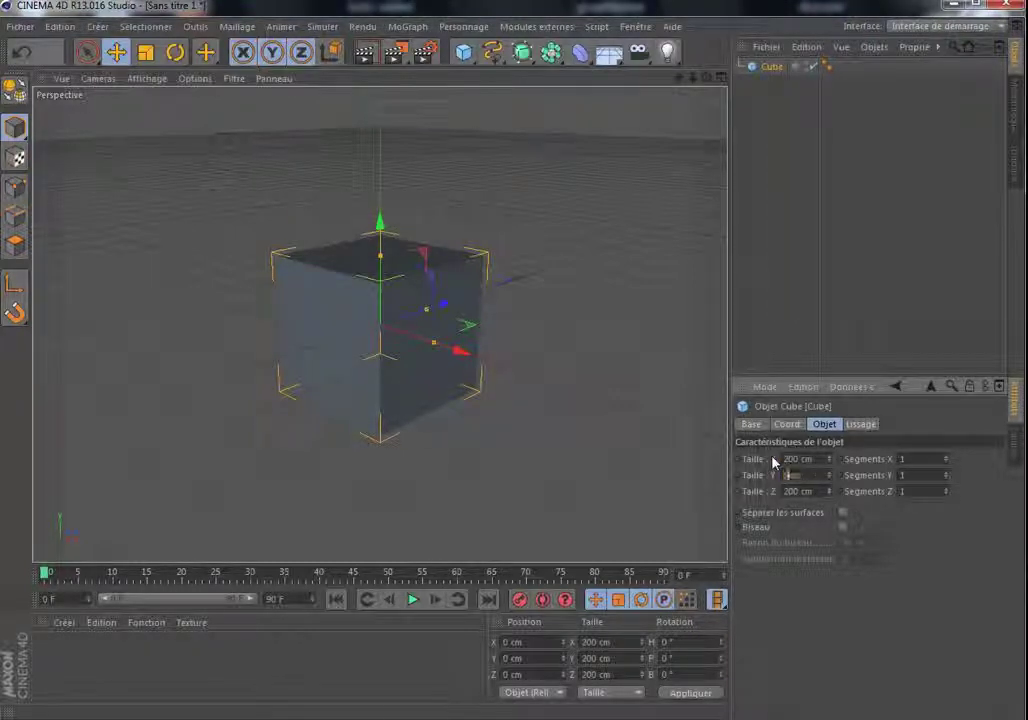
text(50)
key(Return)
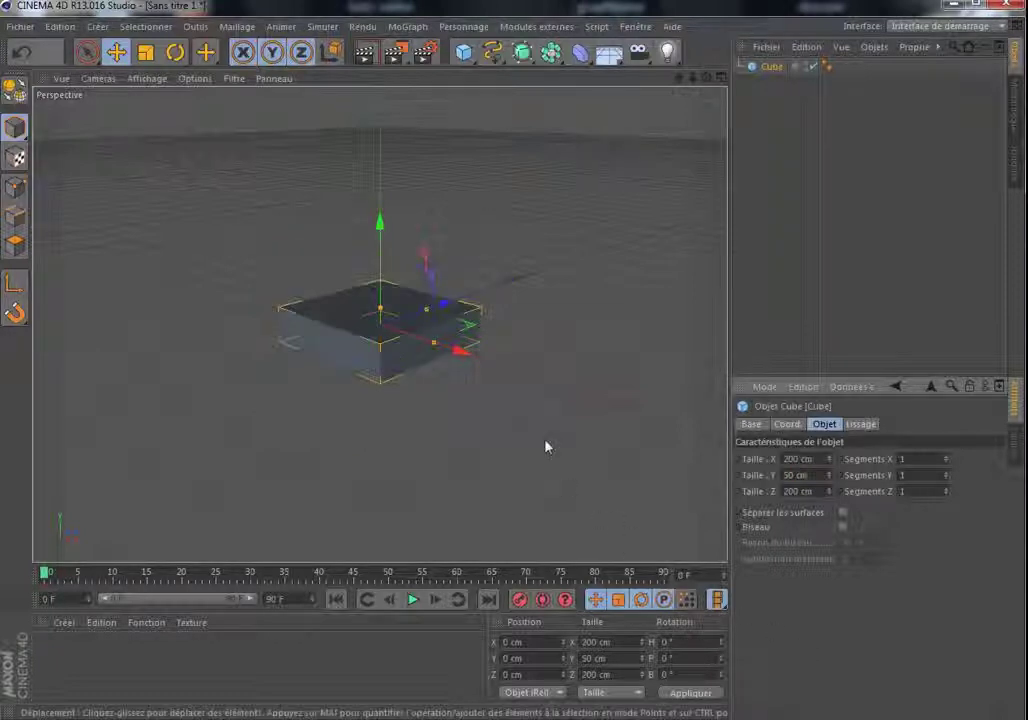
drag(707, 78, 773, 103)
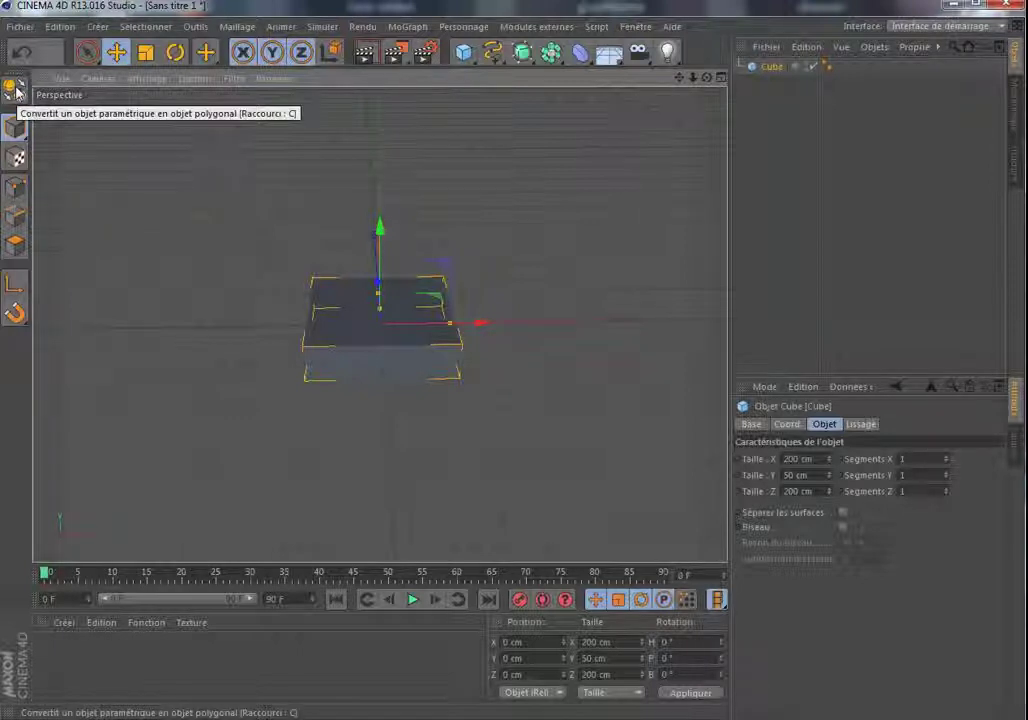
key(c)
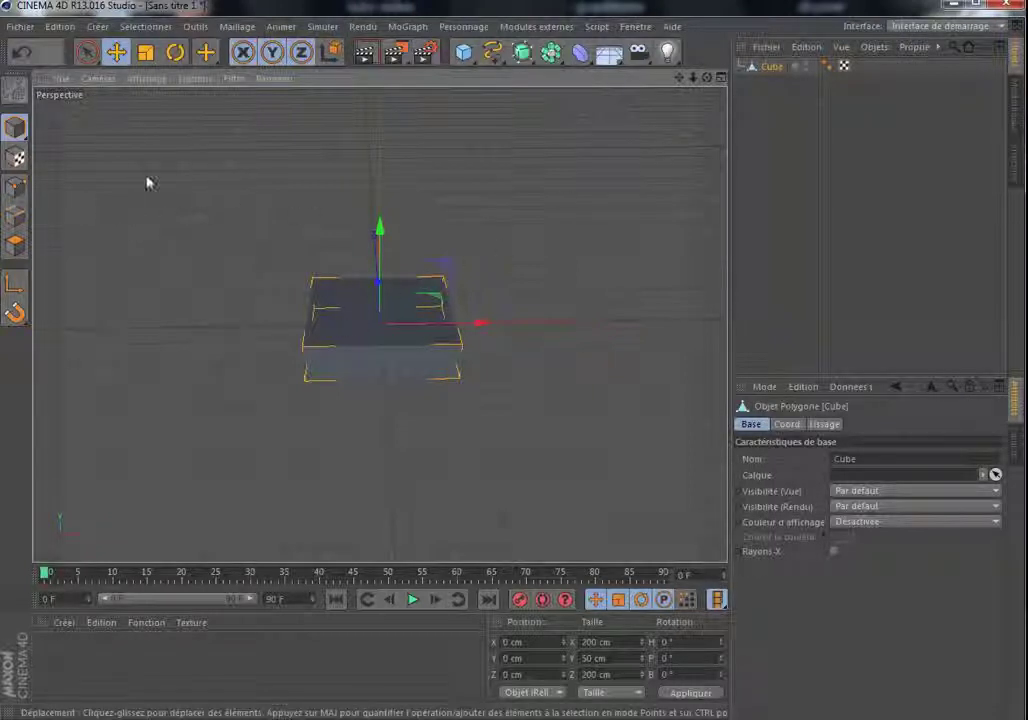
In polygon mode, extrude the cube's top face inward by about 47 cm
click(16, 244)
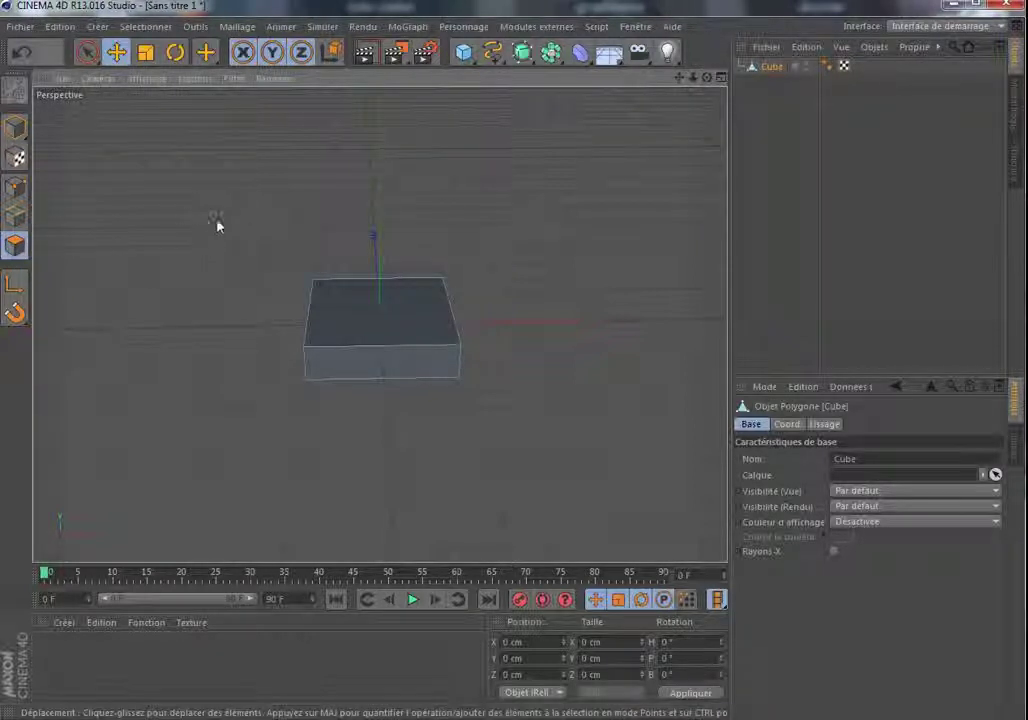
right_click(222, 224)
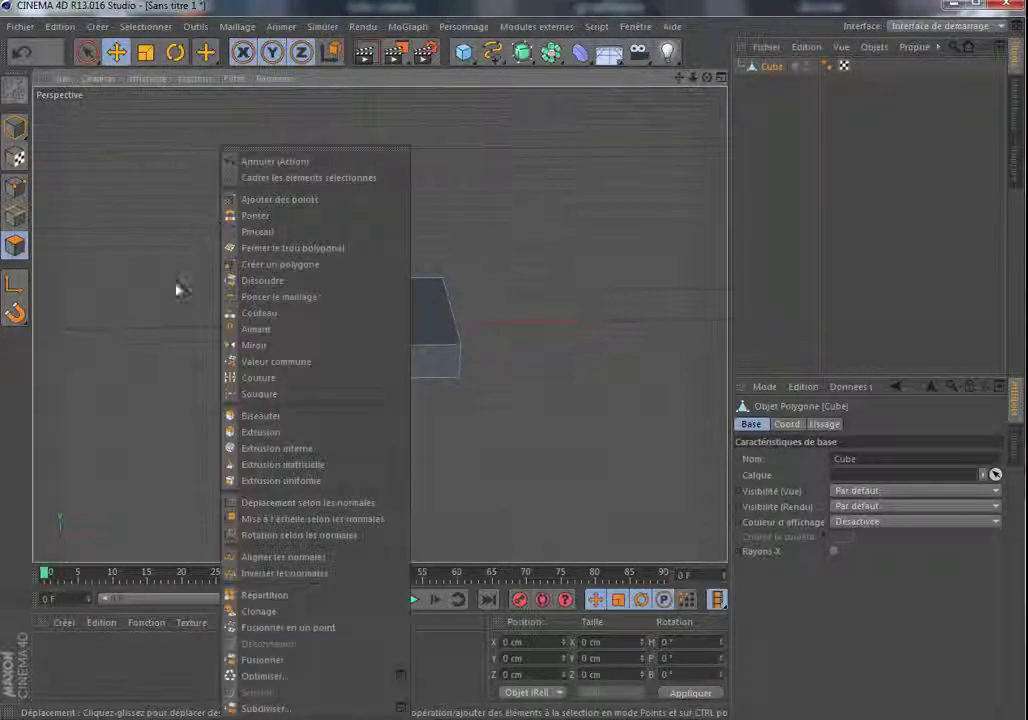
click(270, 441)
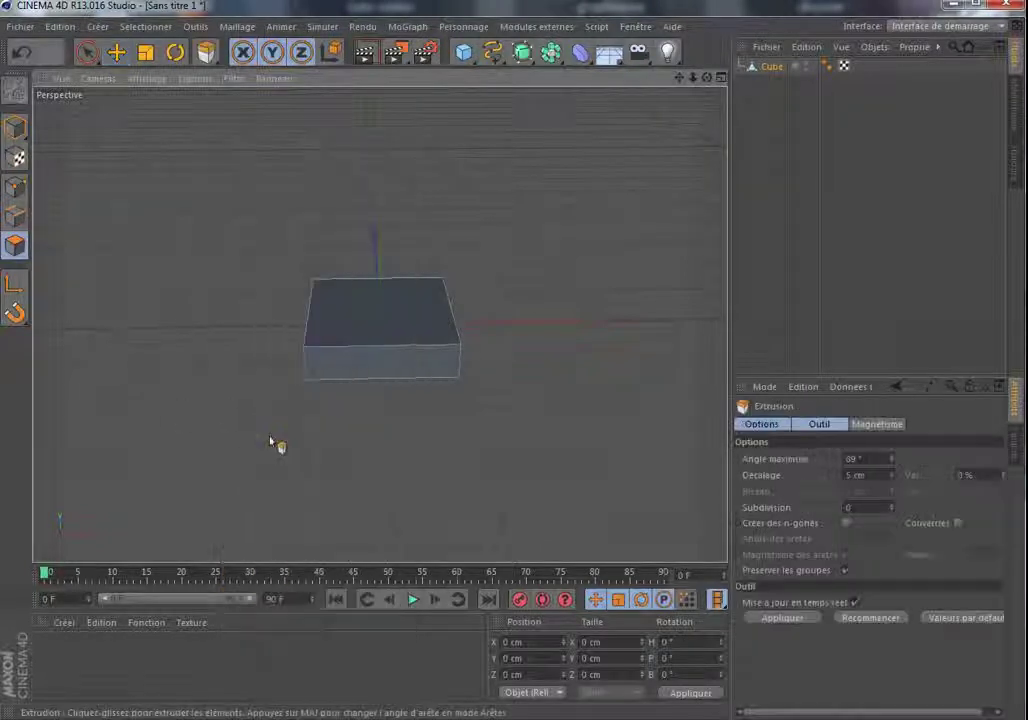
click(346, 311)
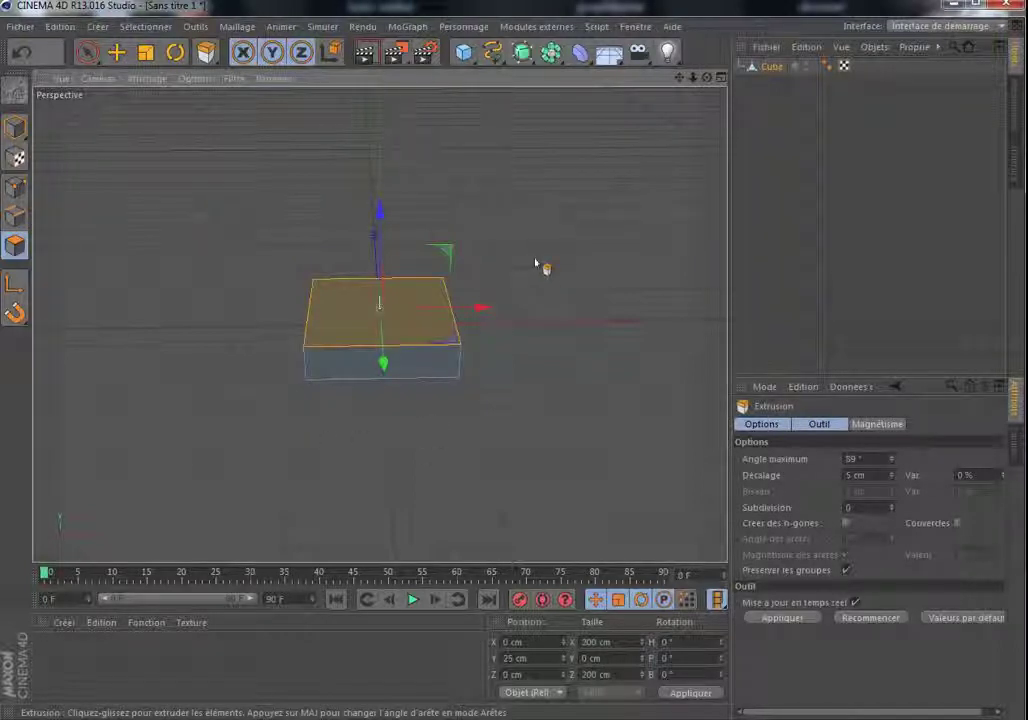
drag(535, 261, 484, 261)
drag(379, 330, 379, 325)
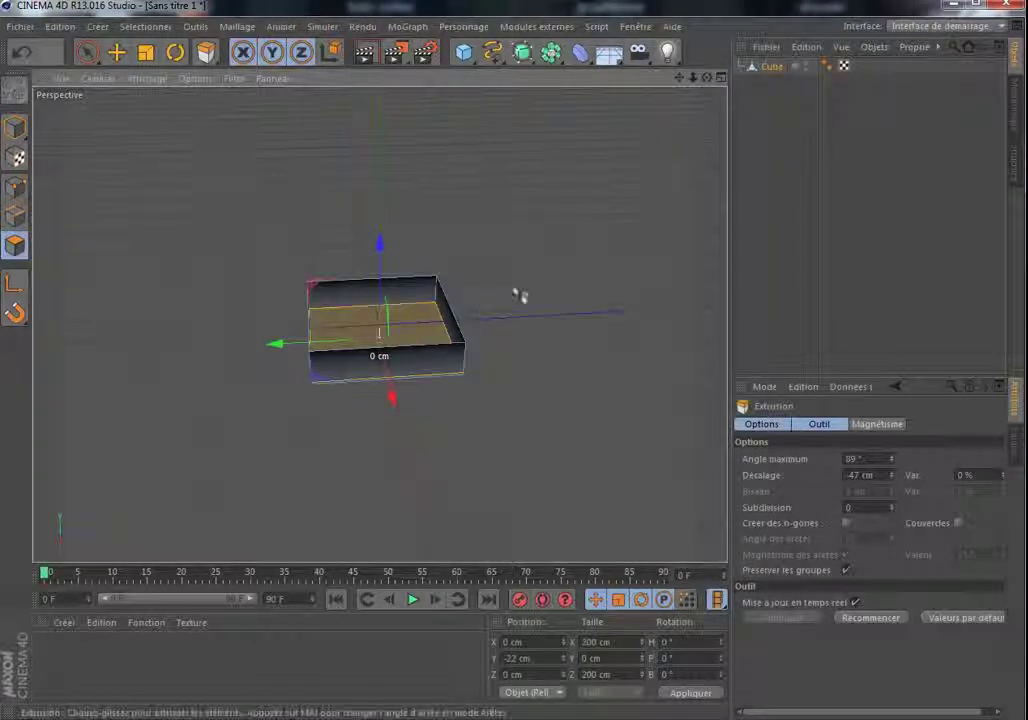
Extrude the recessed face back upward by about 191 cm
drag(545, 293, 543, 293)
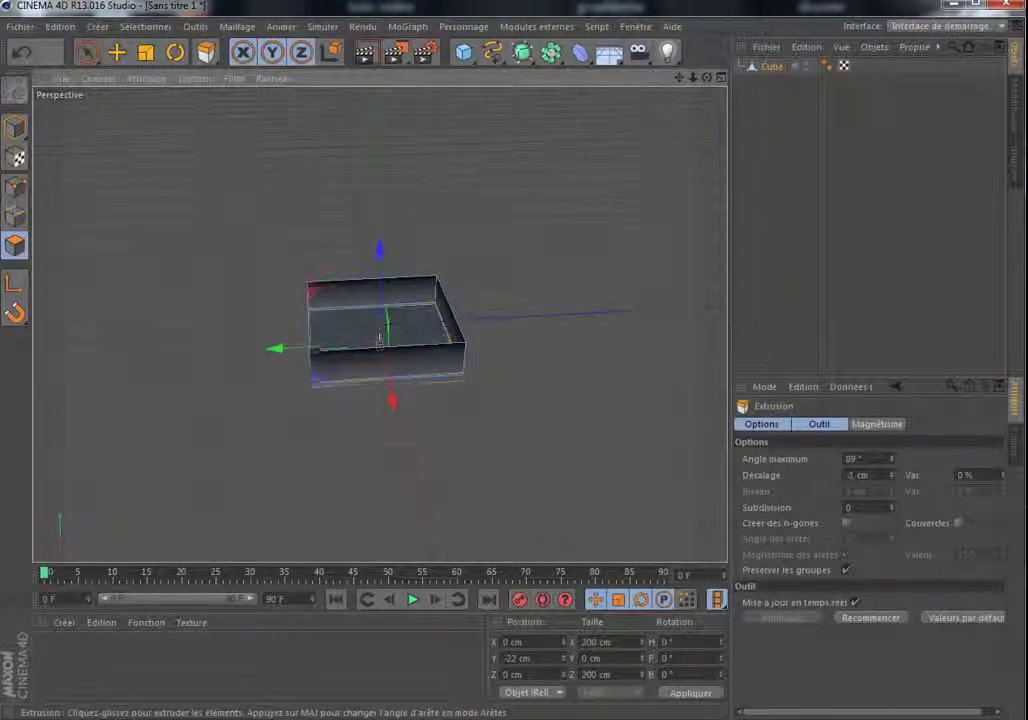
drag(379, 341, 380, 199)
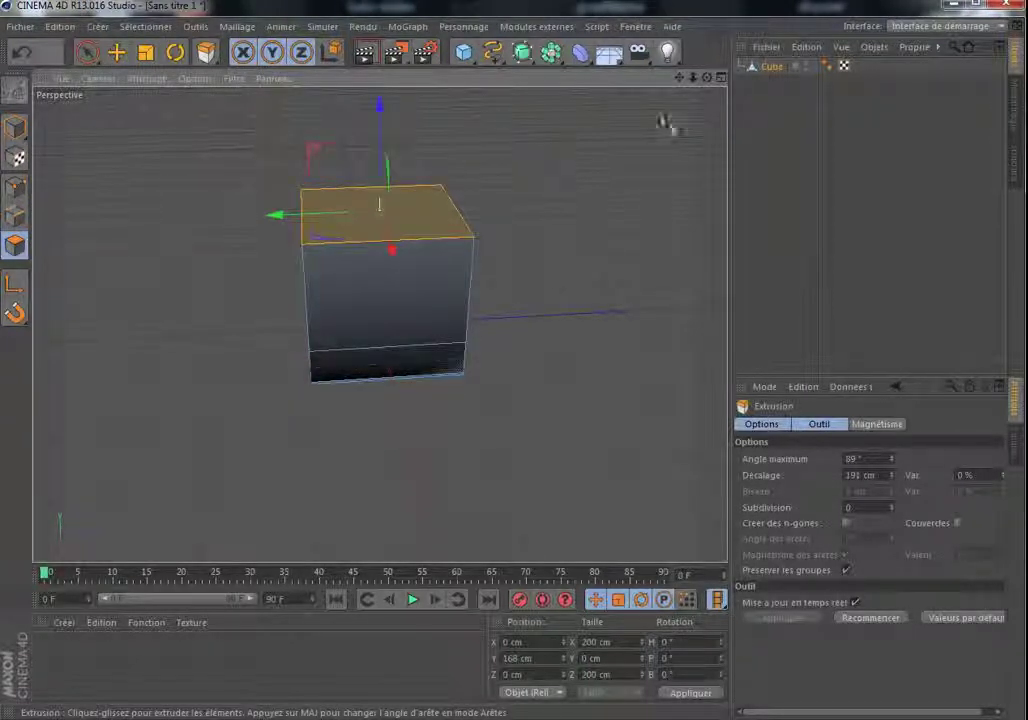
drag(707, 78, 597, 108)
Undo the face extrusions and the cube's conversion to a polygon object
click(15, 55)
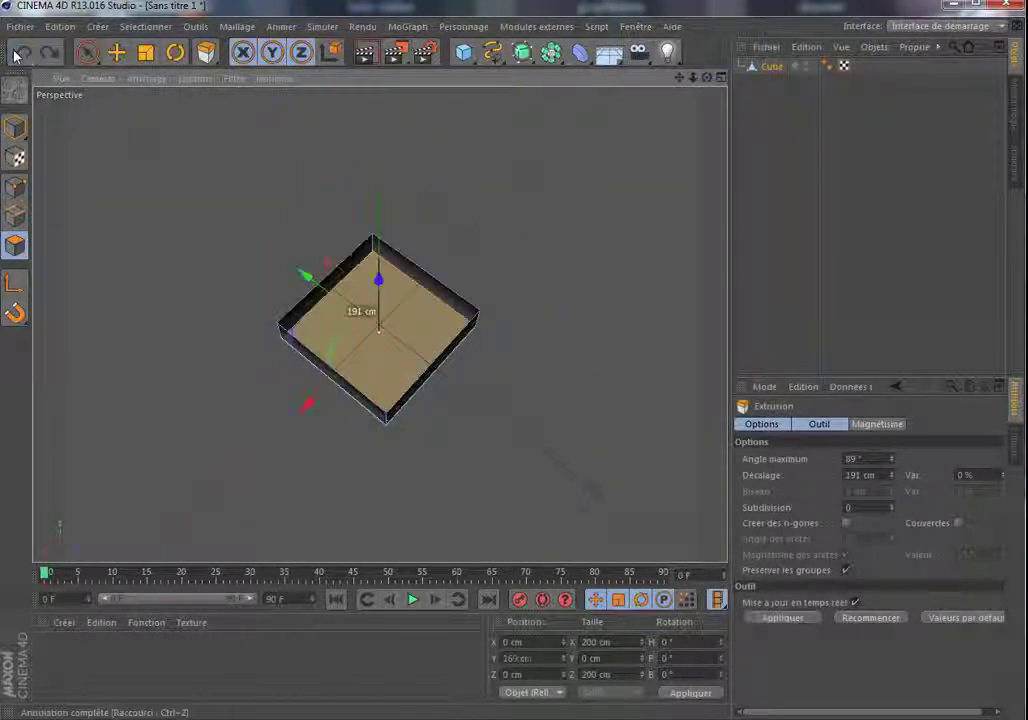
click(15, 55)
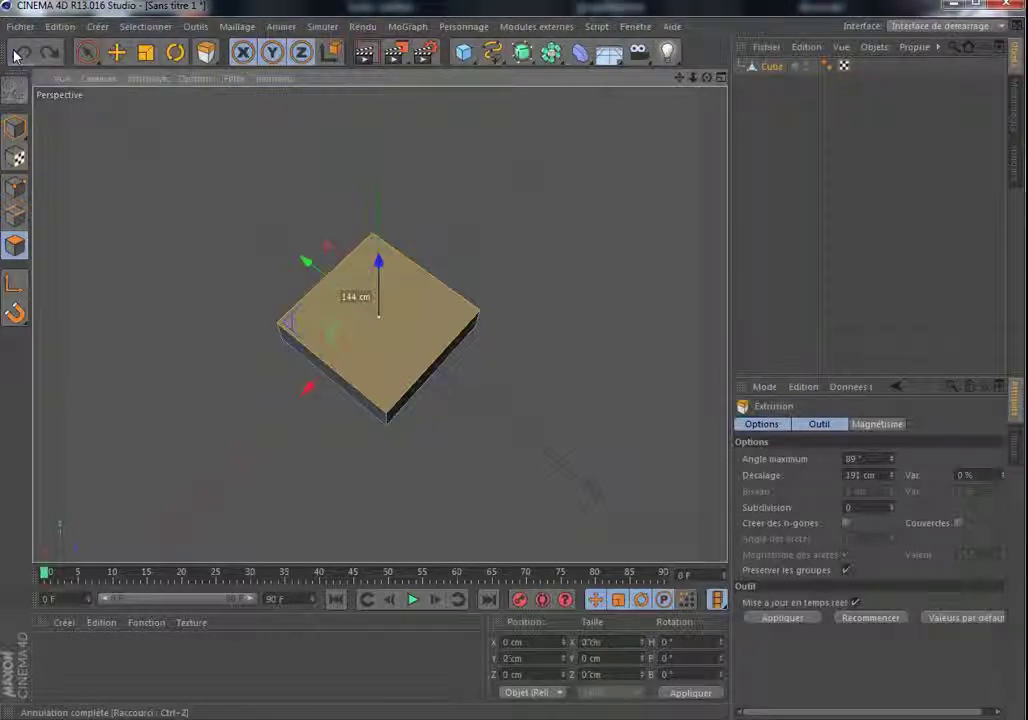
click(15, 55)
click(16, 55)
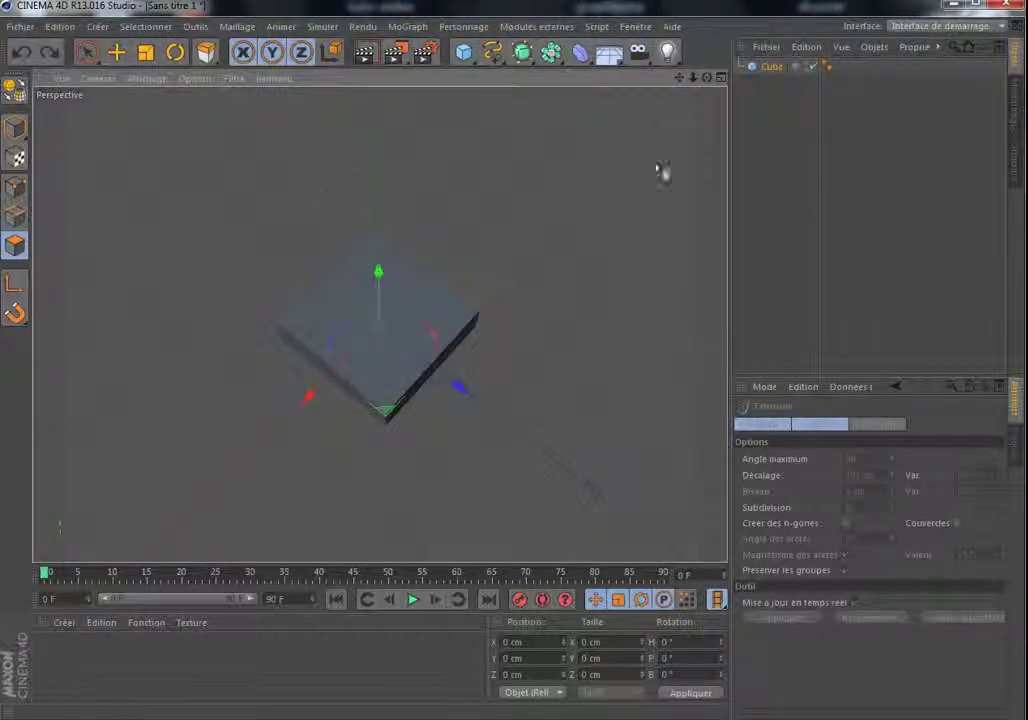
Delete the flattened cube from the scene
drag(707, 77, 750, 28)
click(771, 67)
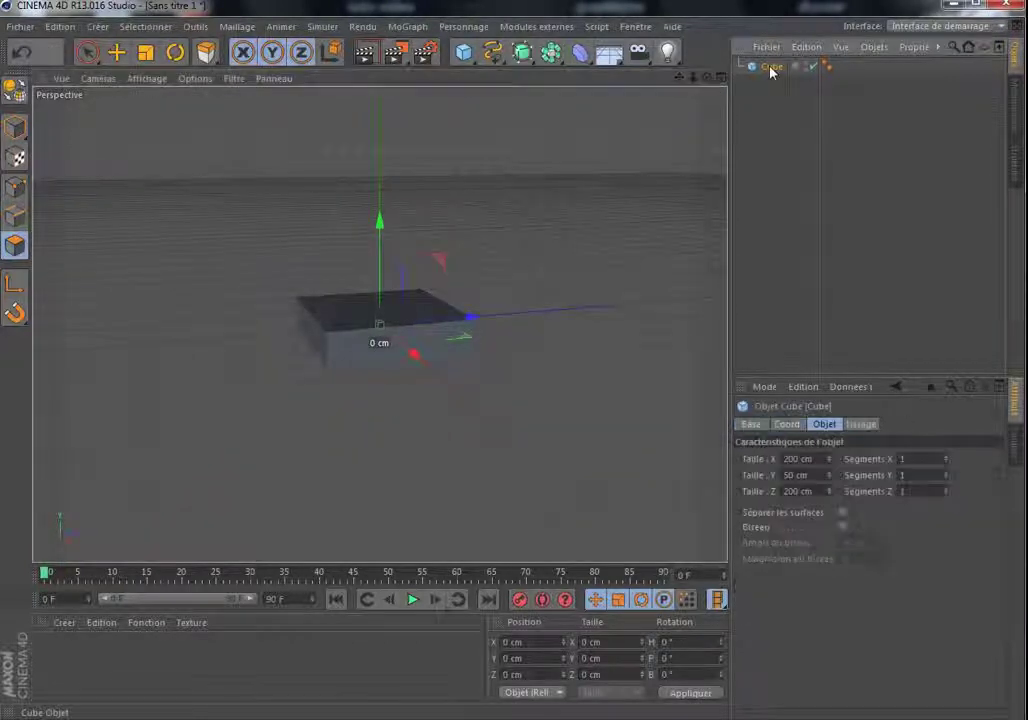
key(Delete)
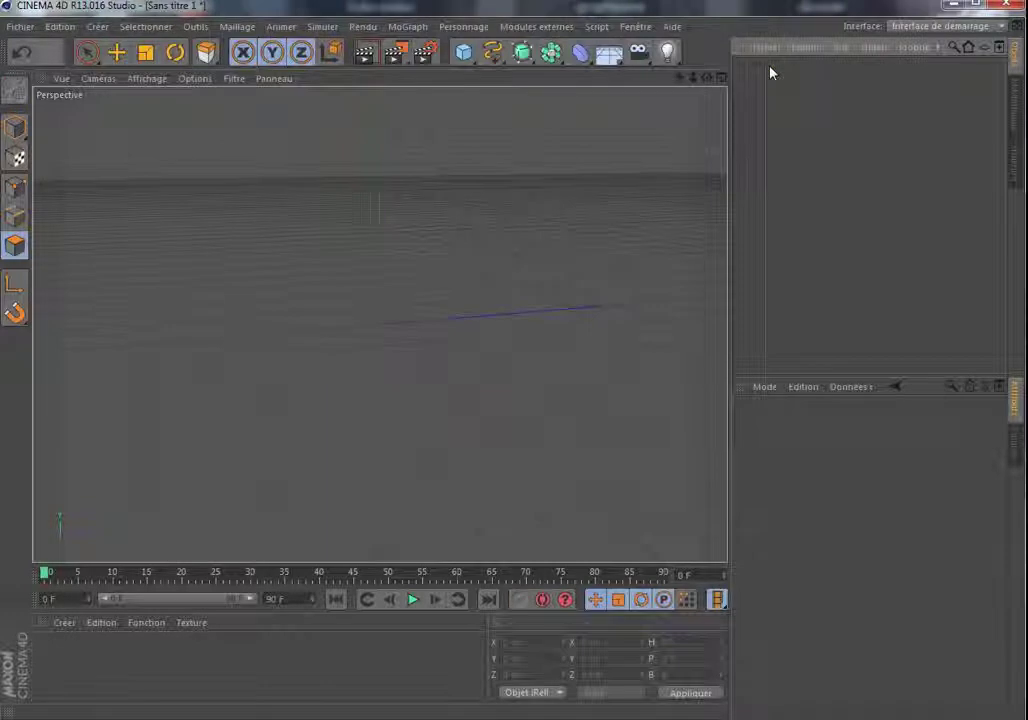
Create a new cube with 5 segments along X, Y and Z and convert it into a polygon object
click(463, 52)
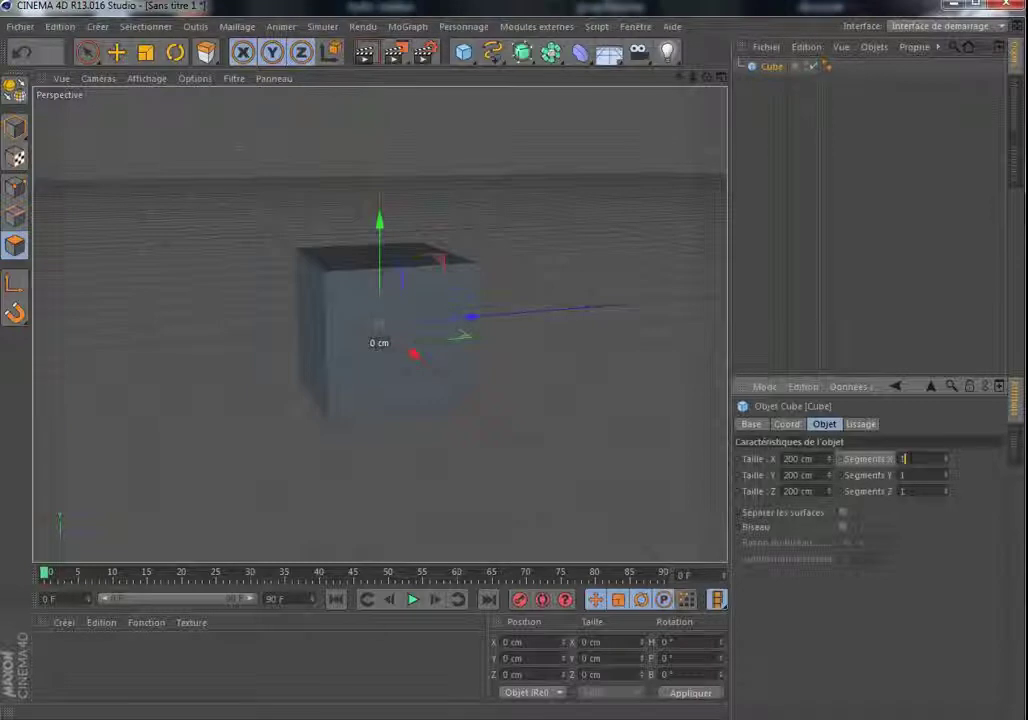
text(5)
key(Tab)
key(Return)
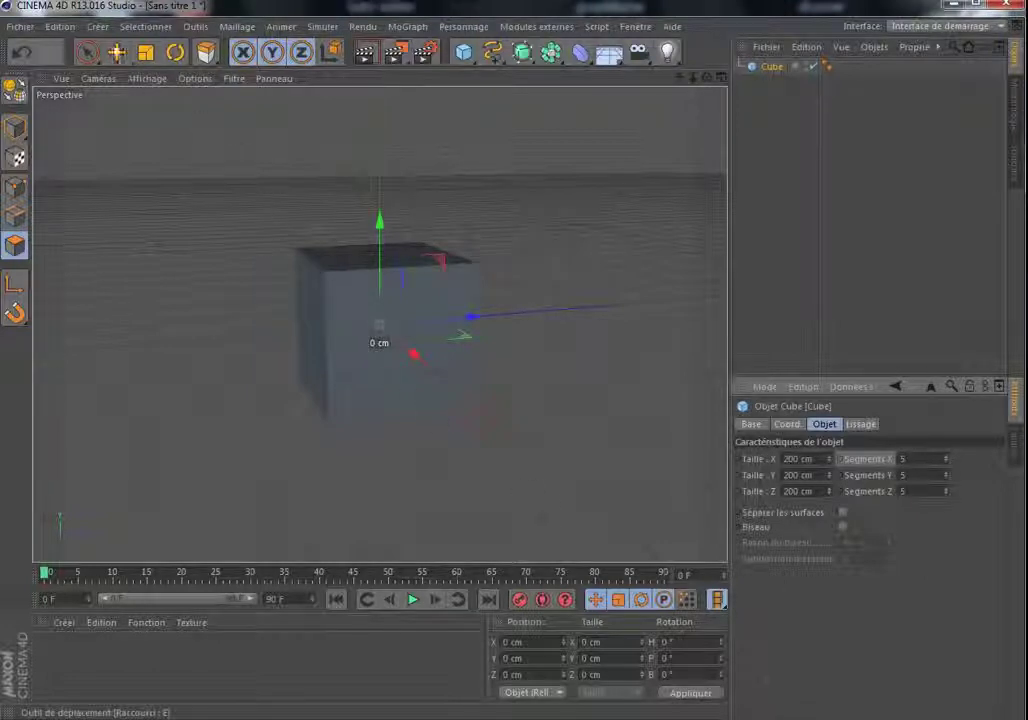
key(e)
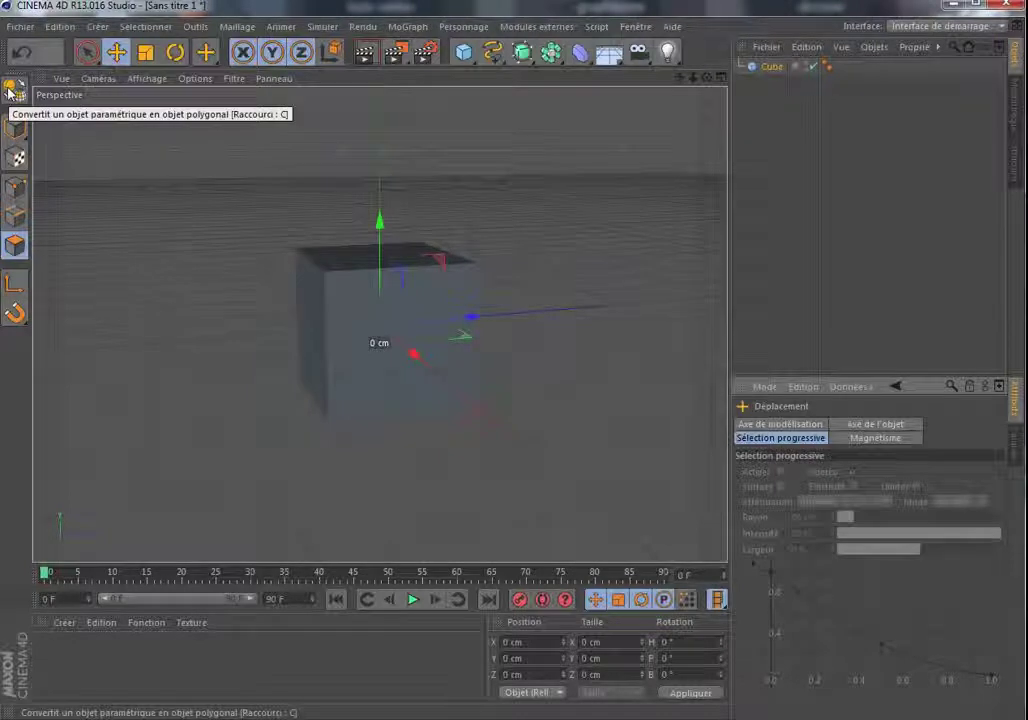
click(9, 90)
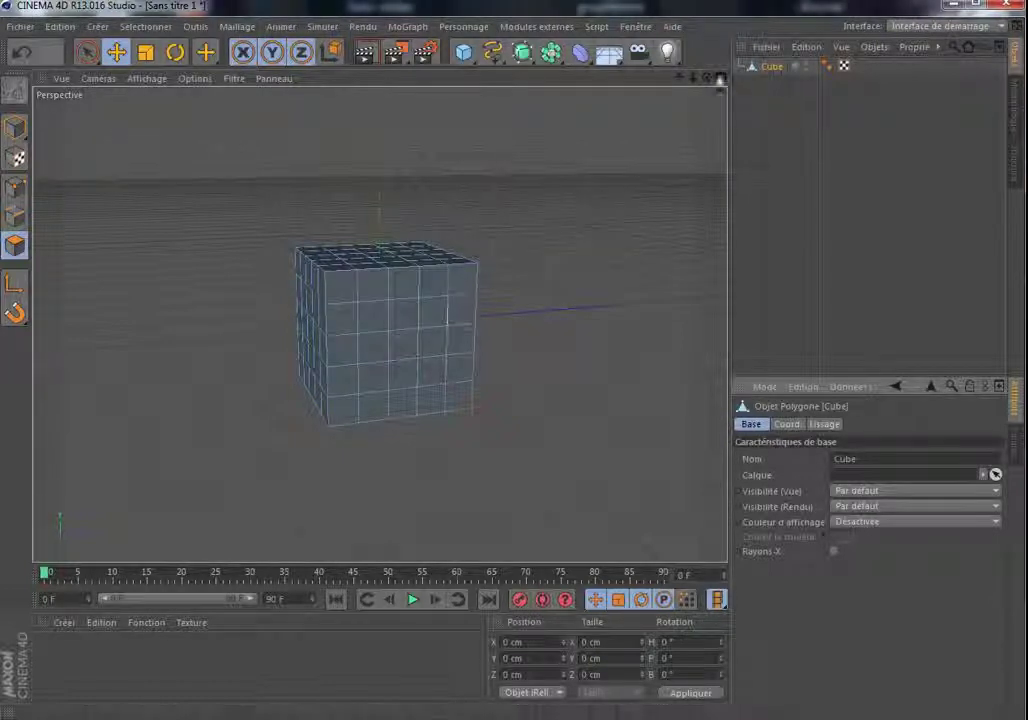
Extrude the centre polygon of the cube's top face upward into a two-section column
drag(706, 77, 379, 324)
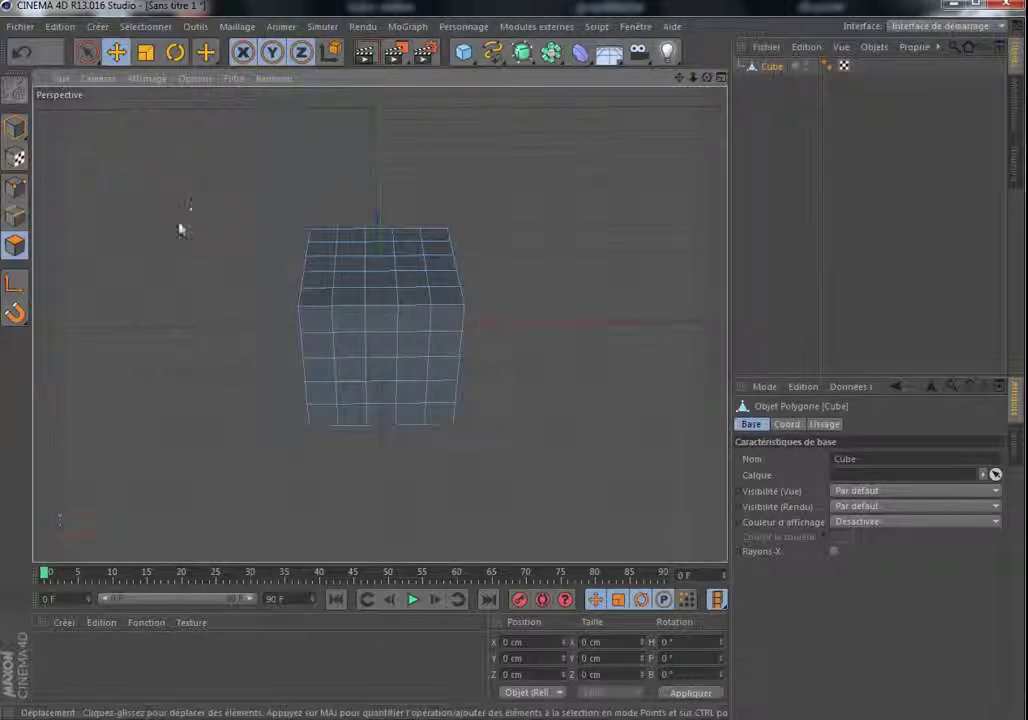
right_click(180, 230)
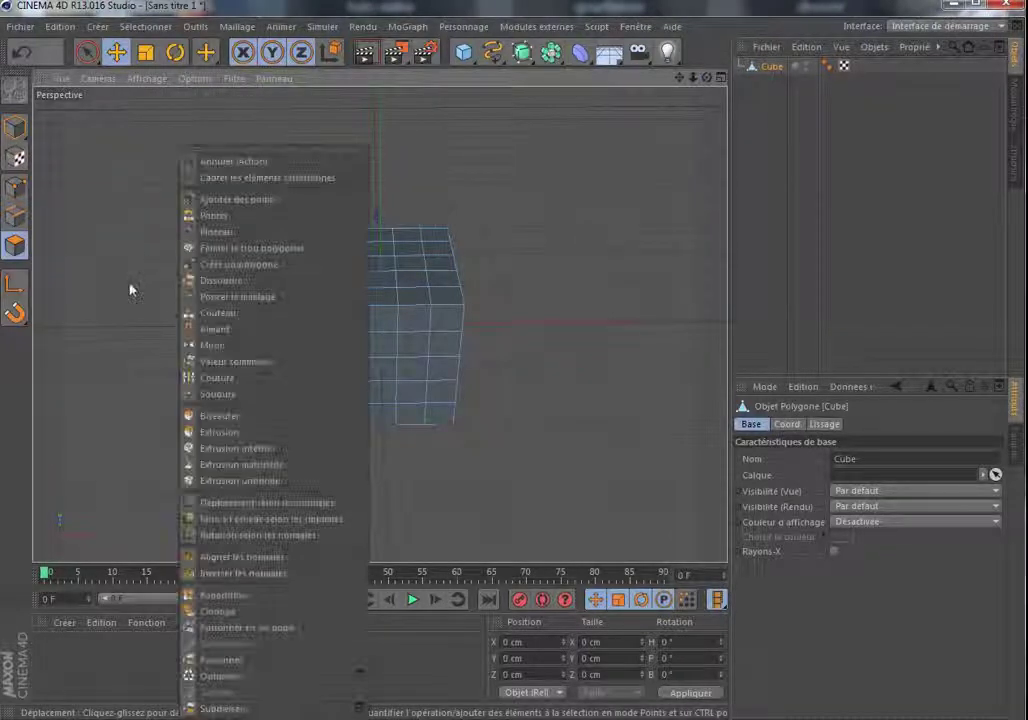
click(241, 431)
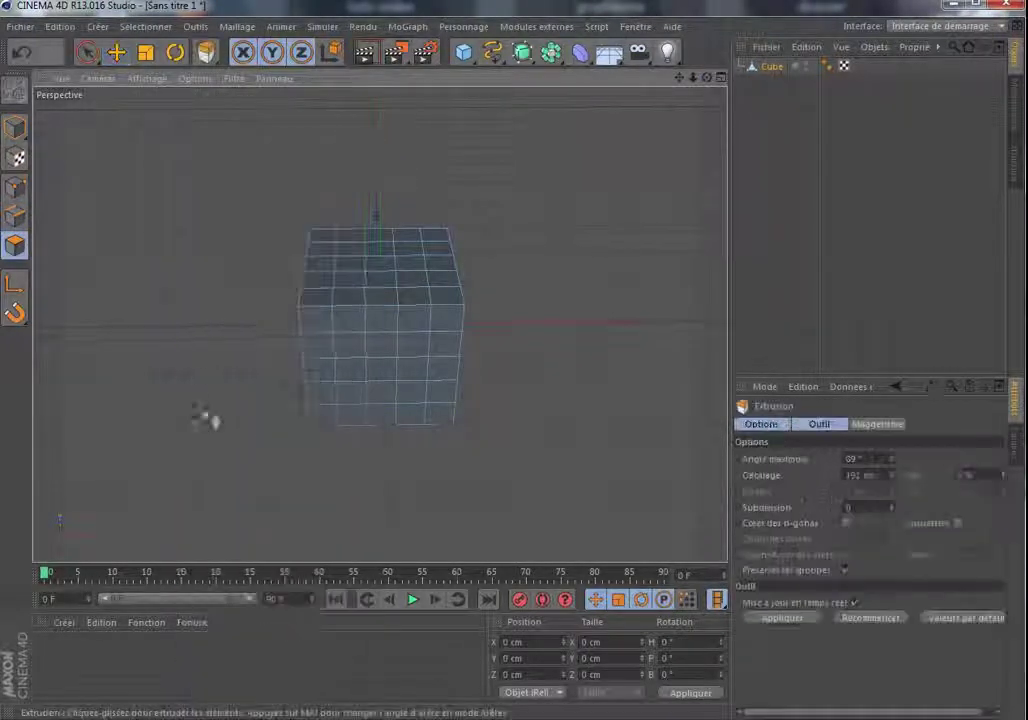
click(391, 272)
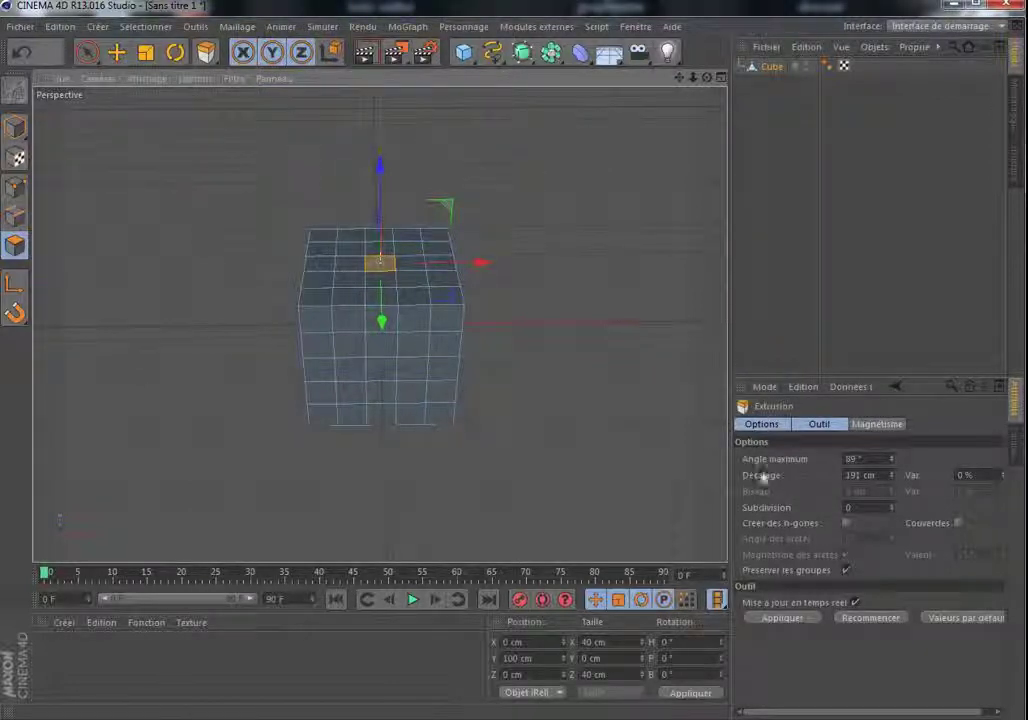
drag(892, 475, 892, 471)
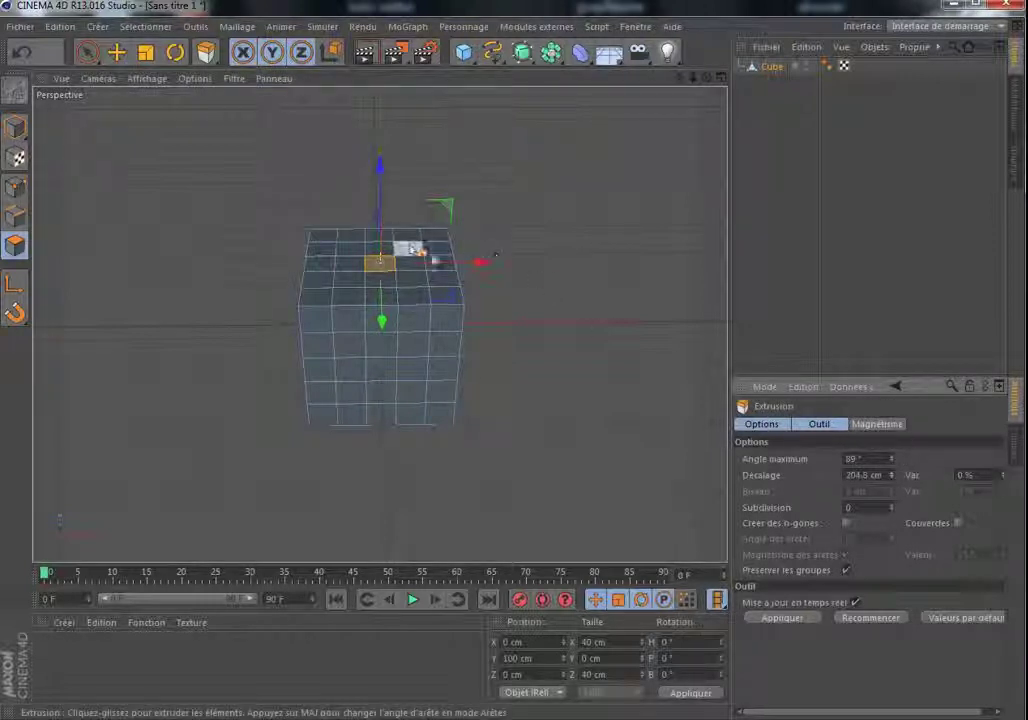
drag(523, 253, 492, 281)
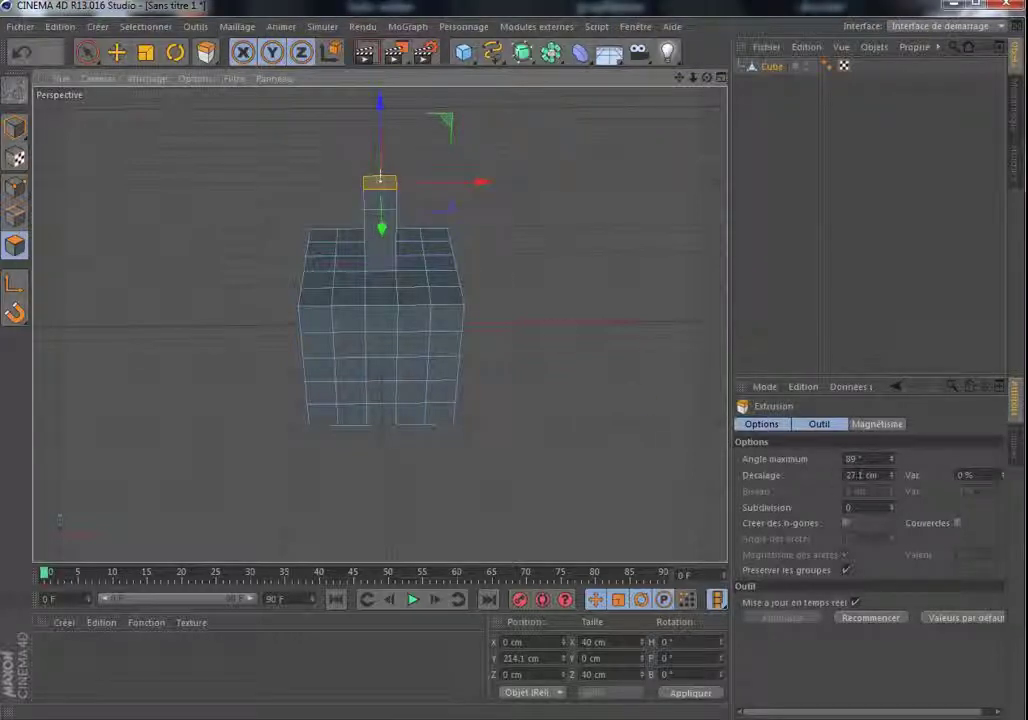
Set the extrusion offset of the column's upper section to about 59.8 cm
click(892, 479)
click(892, 479)
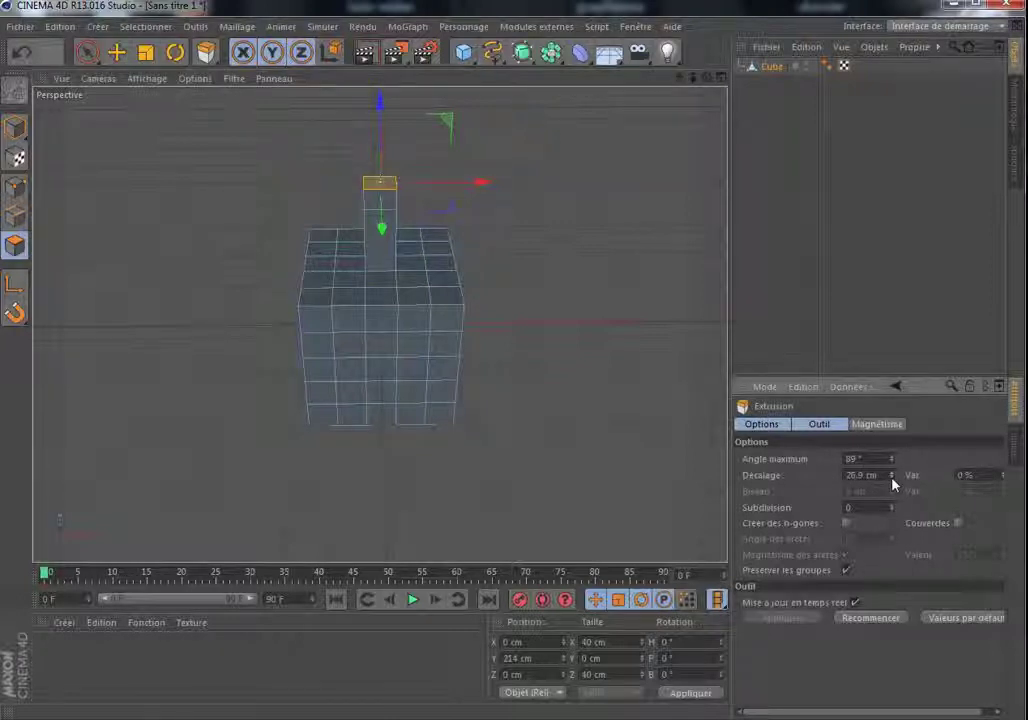
drag(892, 479, 892, 250)
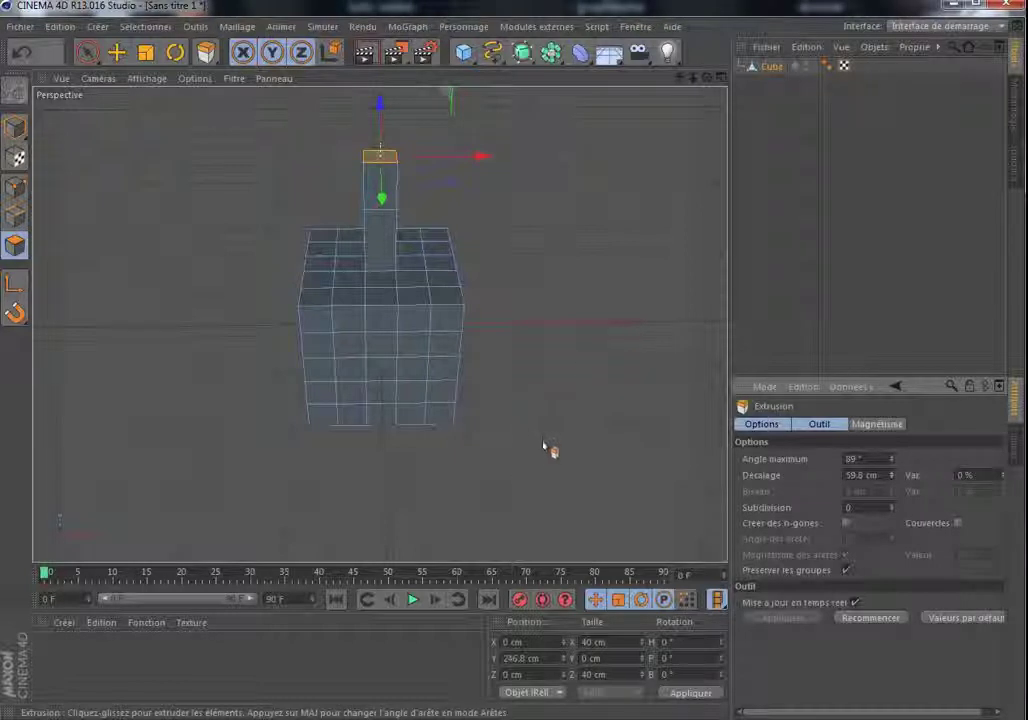
Select a three-by-two block of polygons on the front face and the adjoining three-by-two block around the upper corner
click(87, 52)
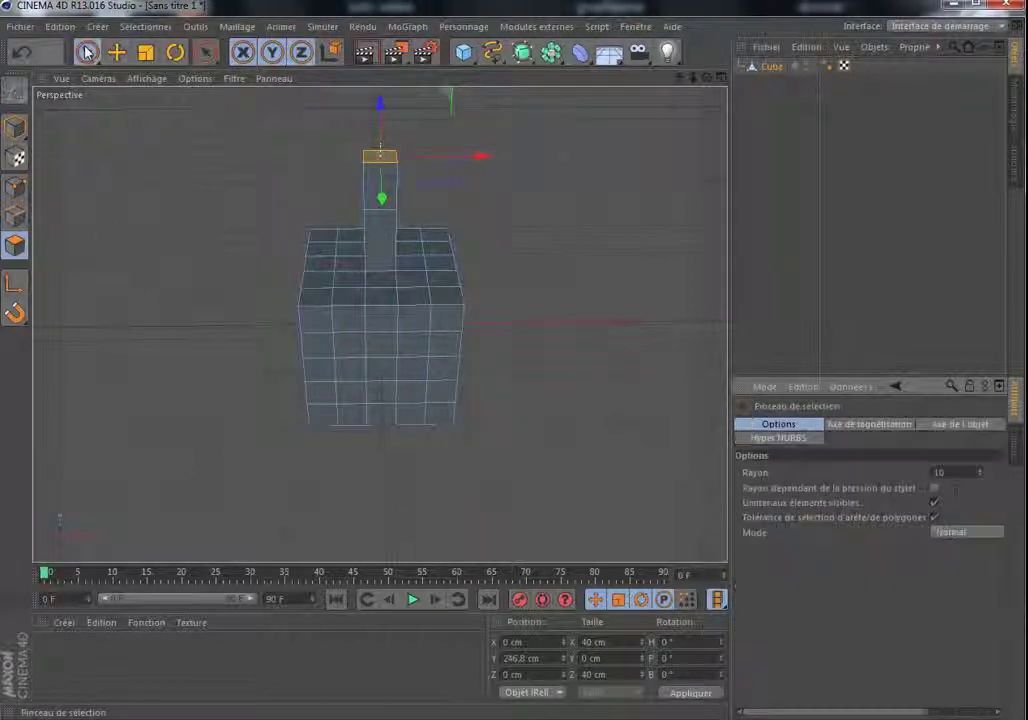
click(383, 338)
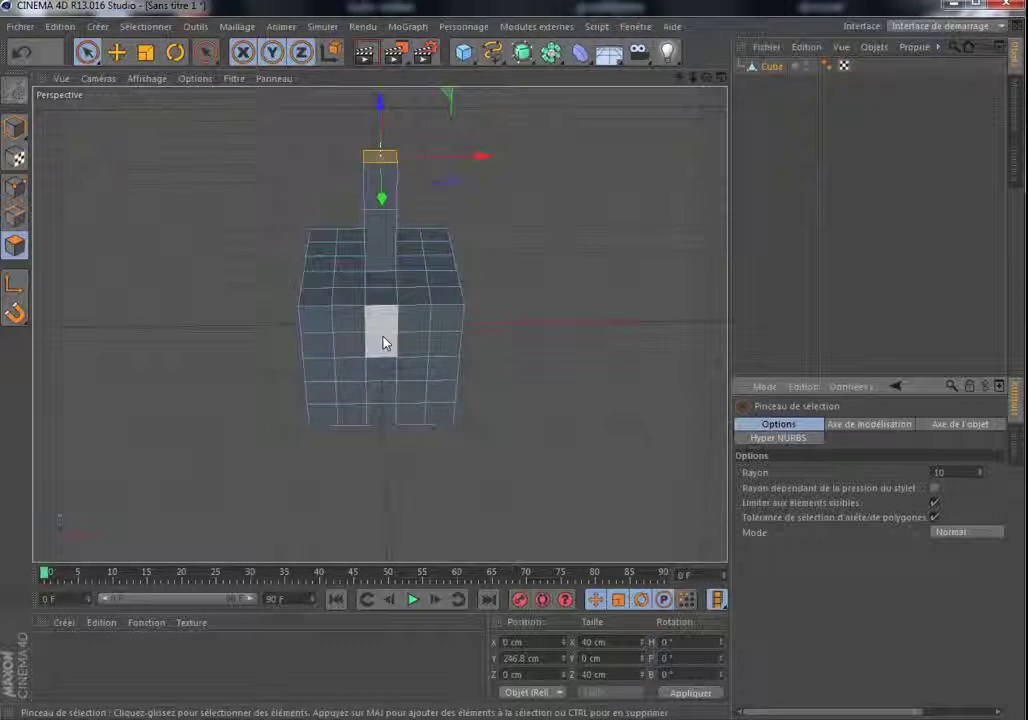
drag(383, 343, 450, 335)
drag(707, 77, 555, 84)
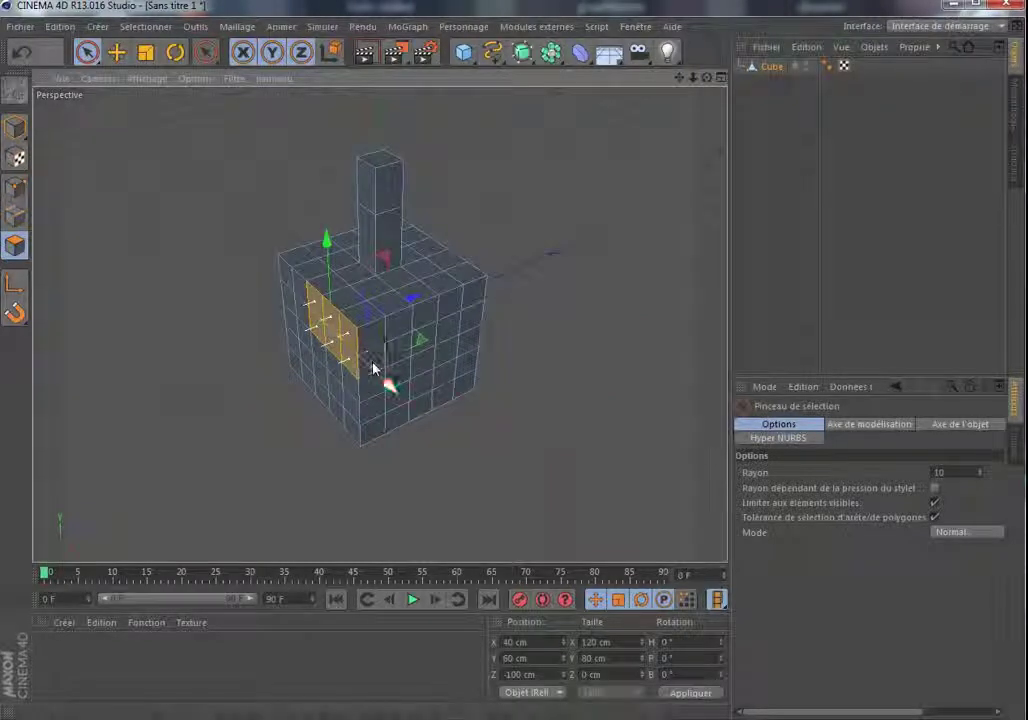
shift+drag(372, 361, 422, 339)
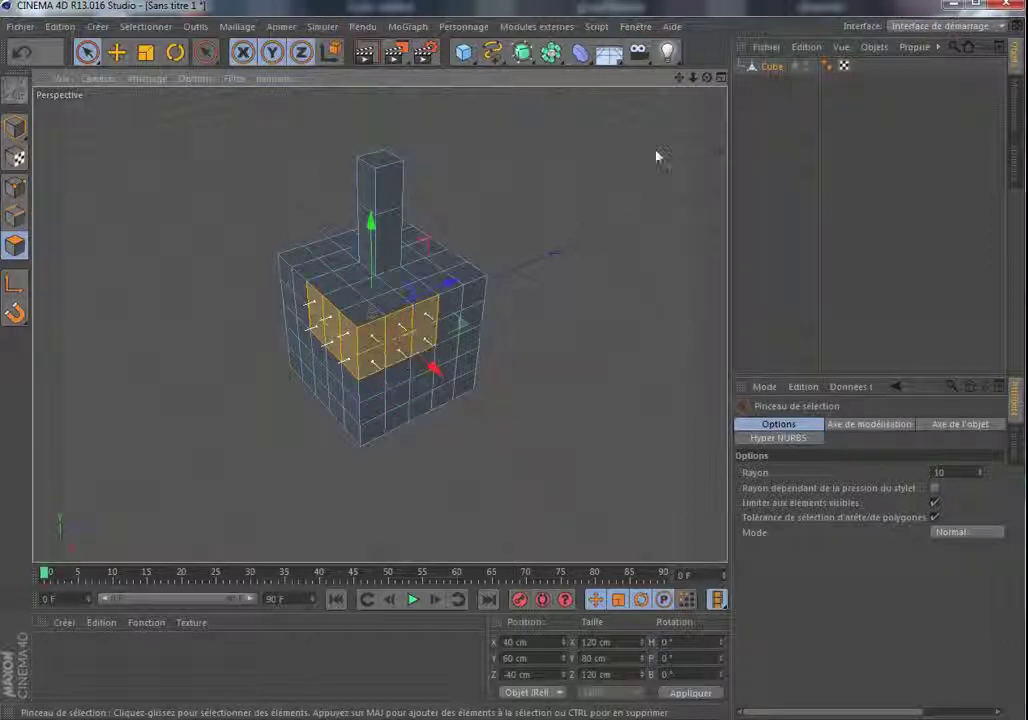
Extrude the selected polygons around the cube's upper corner outward by about 108.7 cm
drag(707, 77, 645, 101)
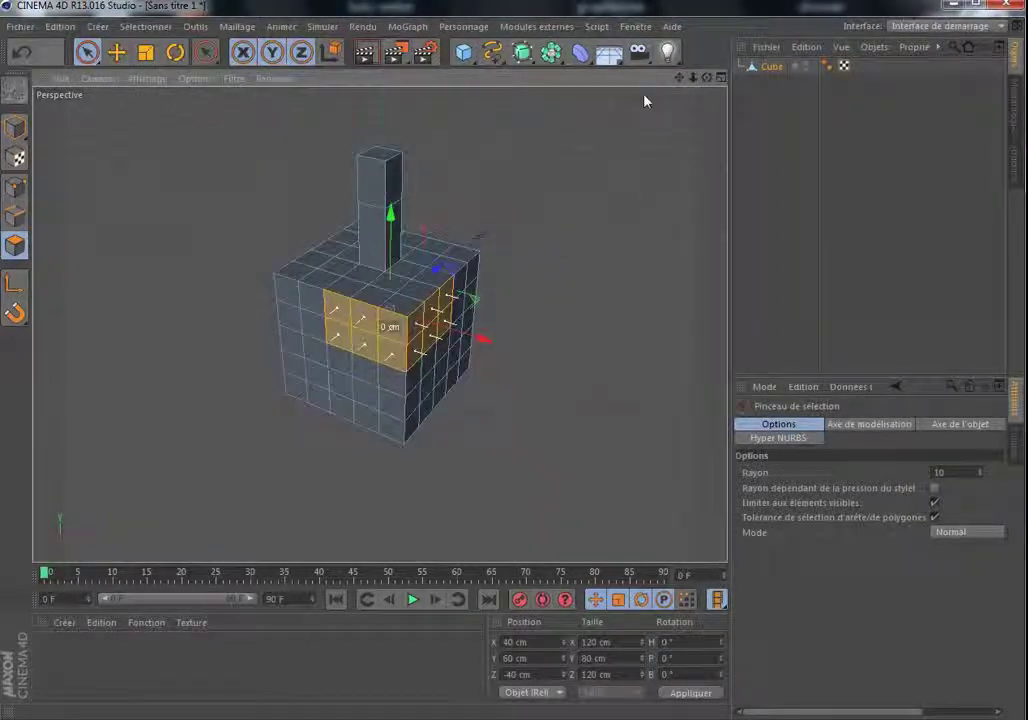
right_click(150, 249)
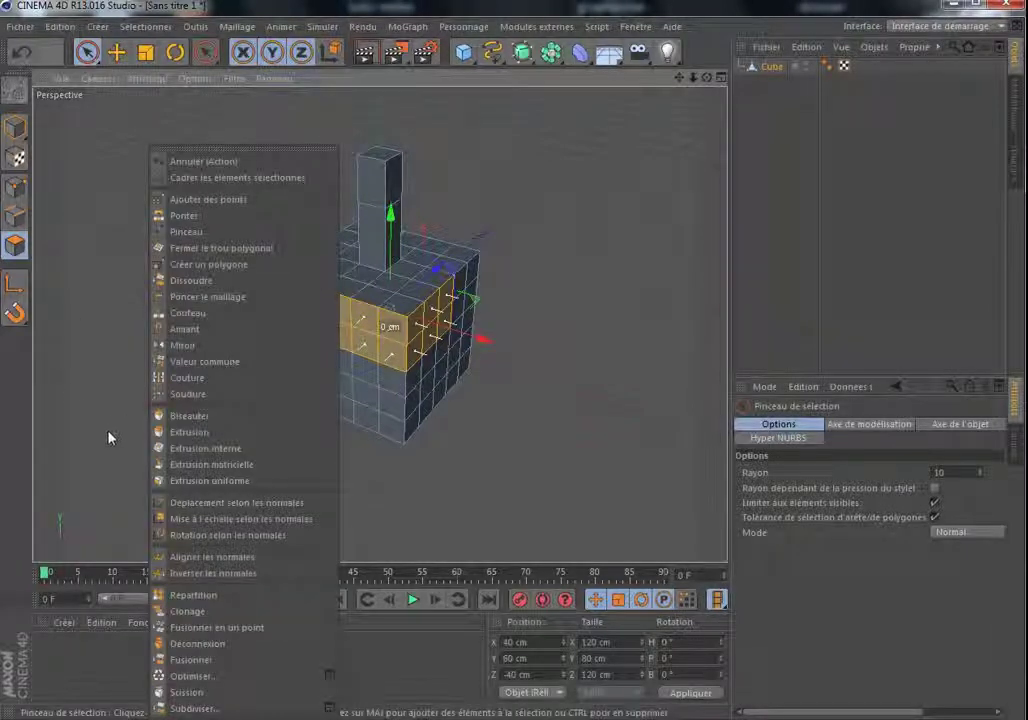
click(186, 432)
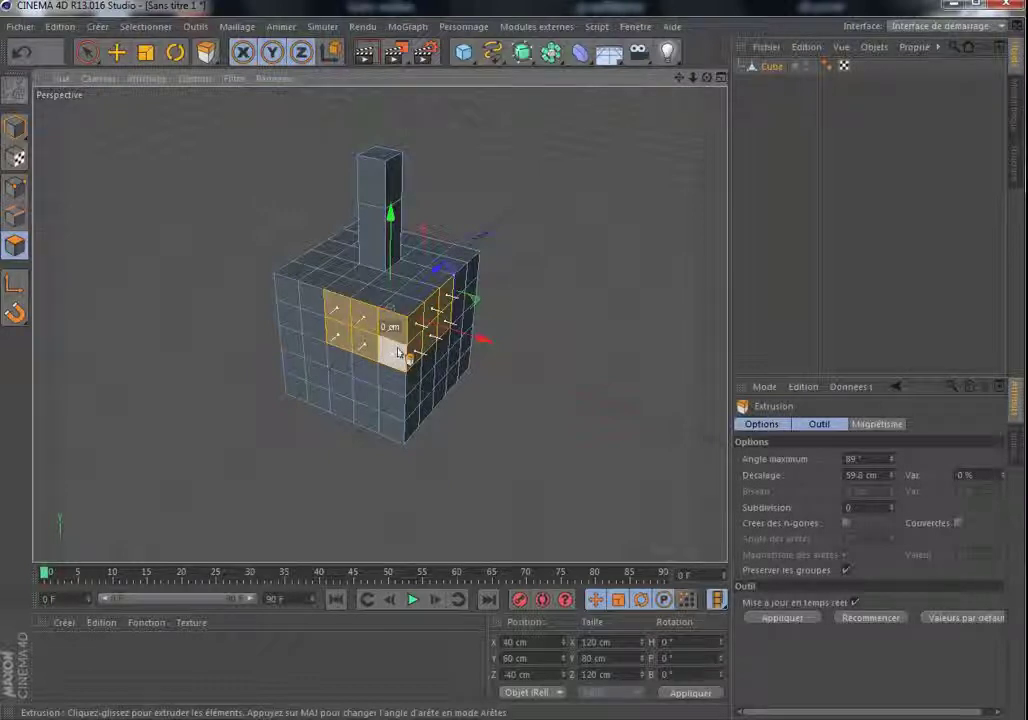
drag(398, 352, 488, 352)
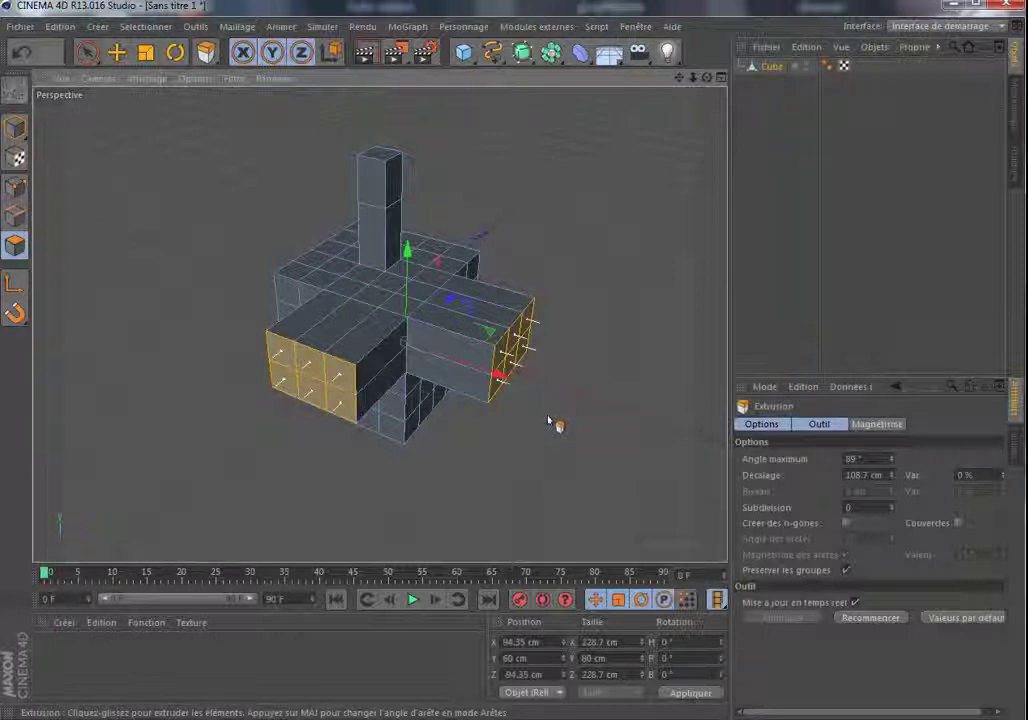
Turn off group preservation for the Extrusion tool and undo the last extrusion
click(819, 425)
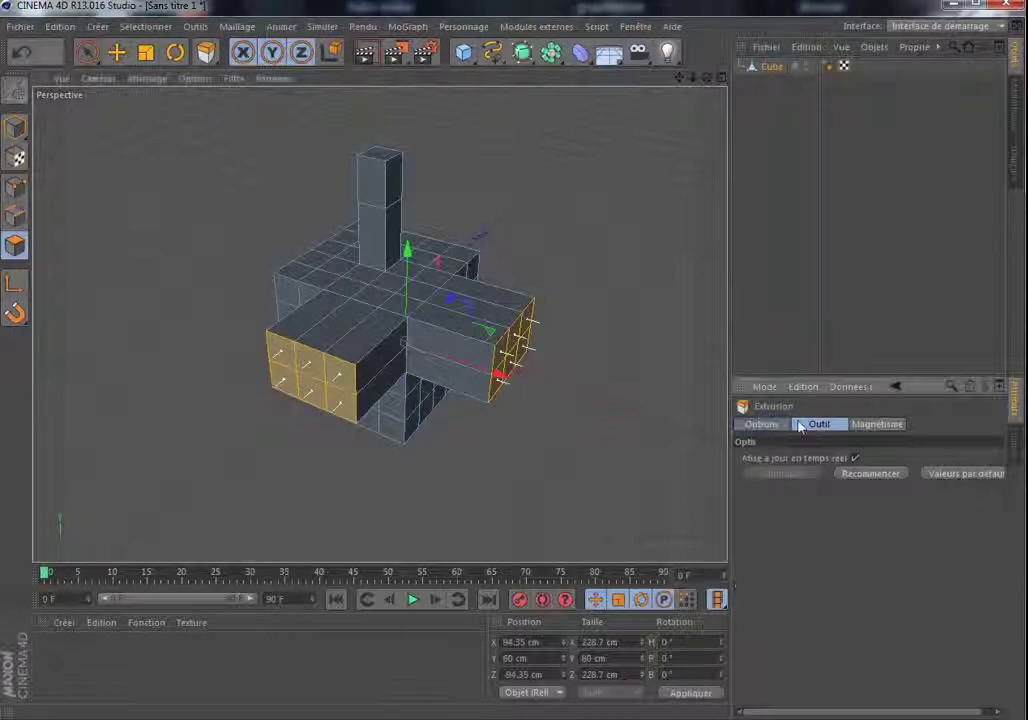
click(764, 425)
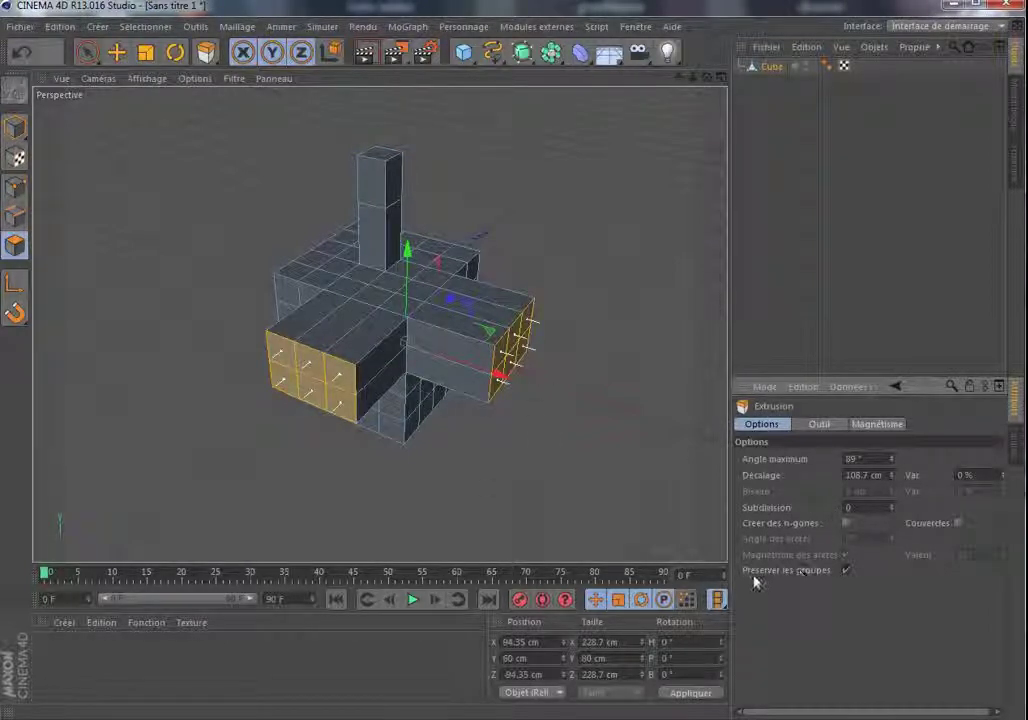
click(846, 570)
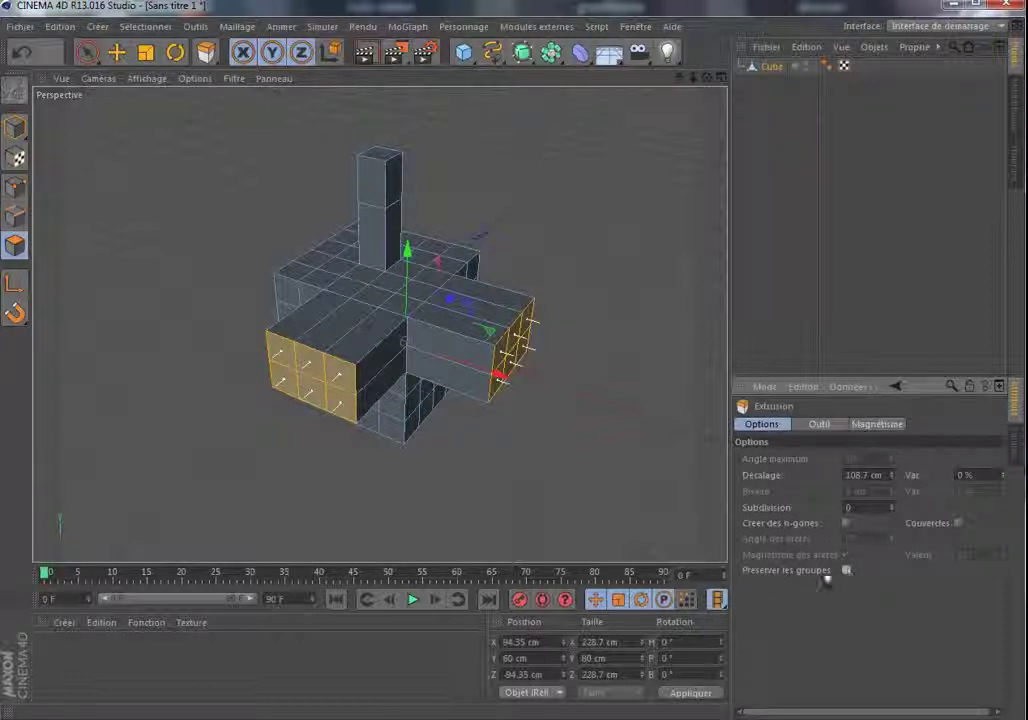
click(23, 53)
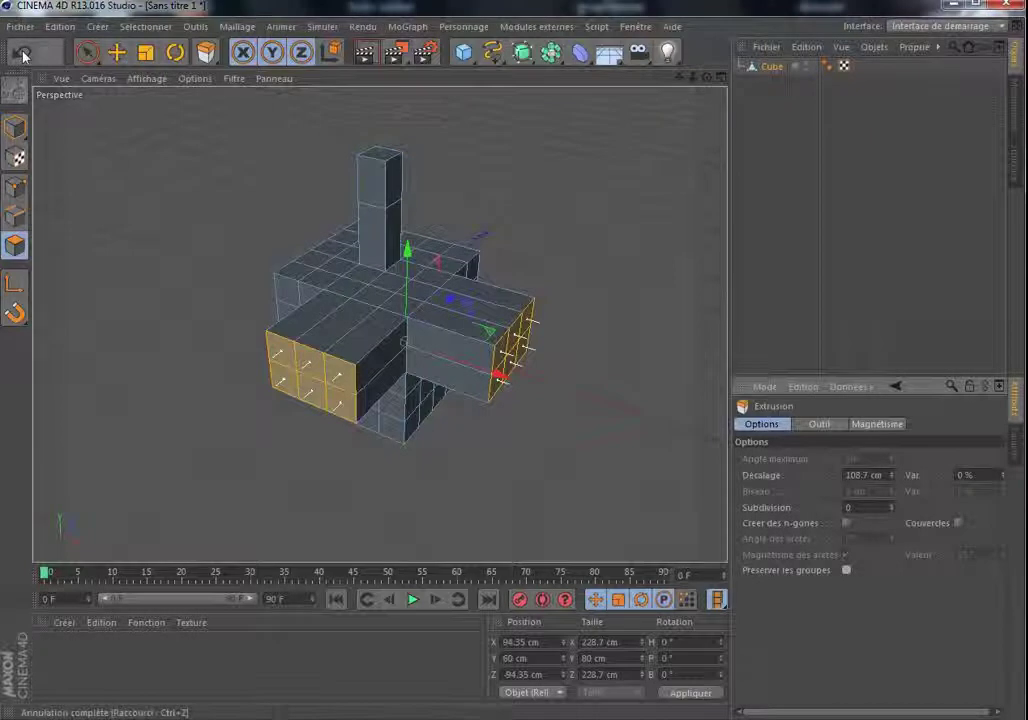
click(23, 53)
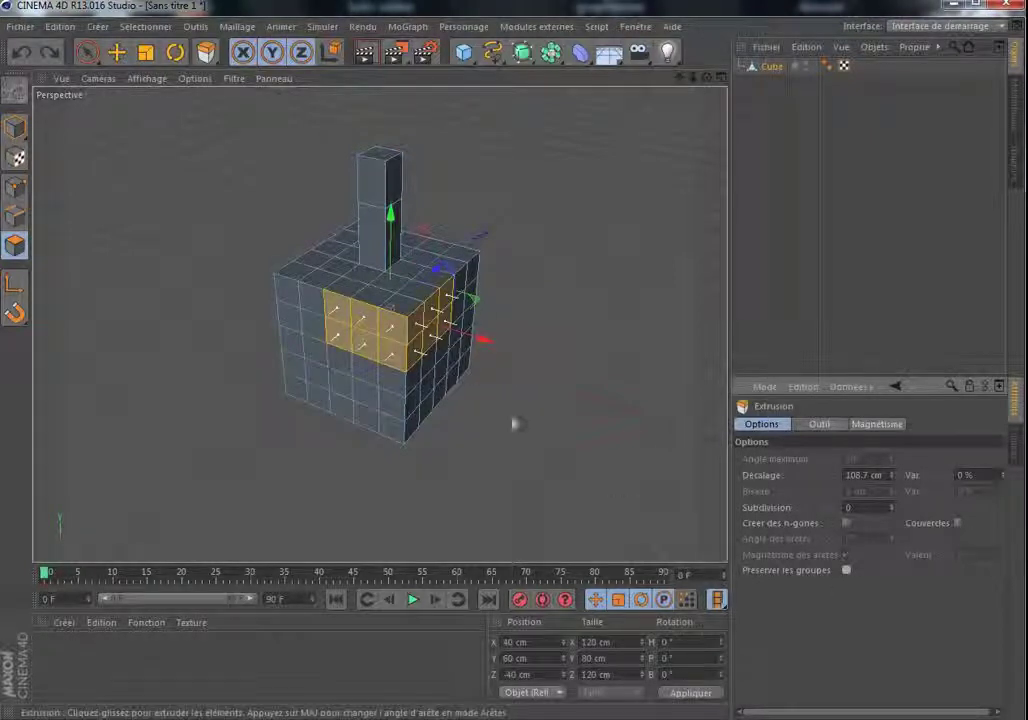
Extrude the selected corner polygons by about 86.7 cm without group preservation, and again by about 27.2 cm with group preservation enabled
mouse_move(566, 320)
mouse_down()
mouse_move(500, 322)
mouse_move(556, 325)
mouse_up()
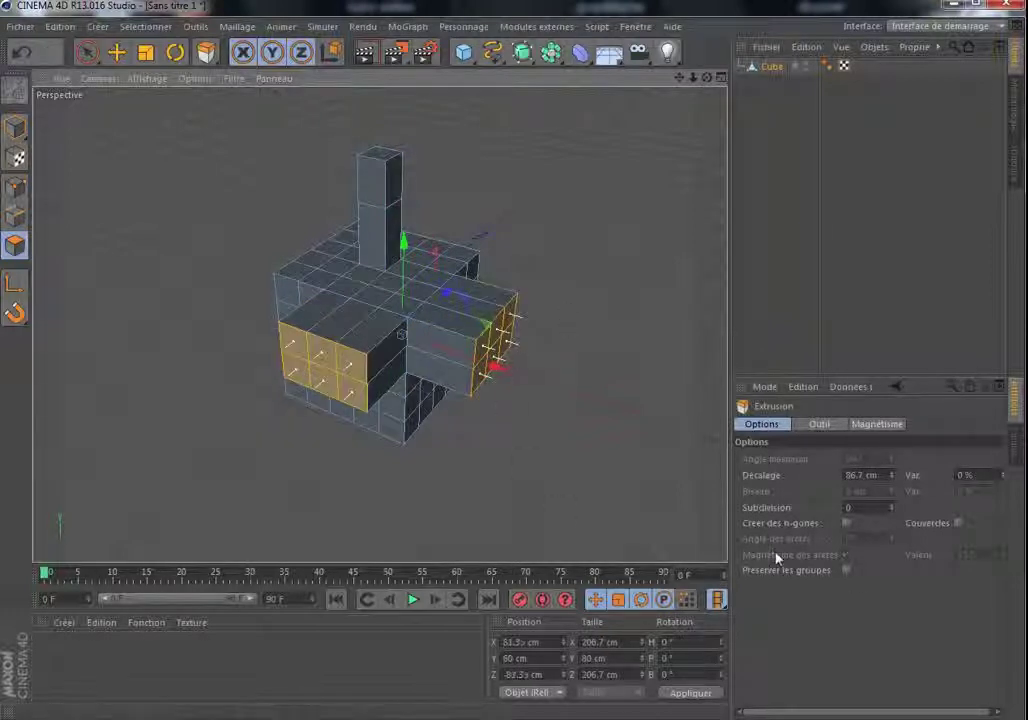
click(846, 570)
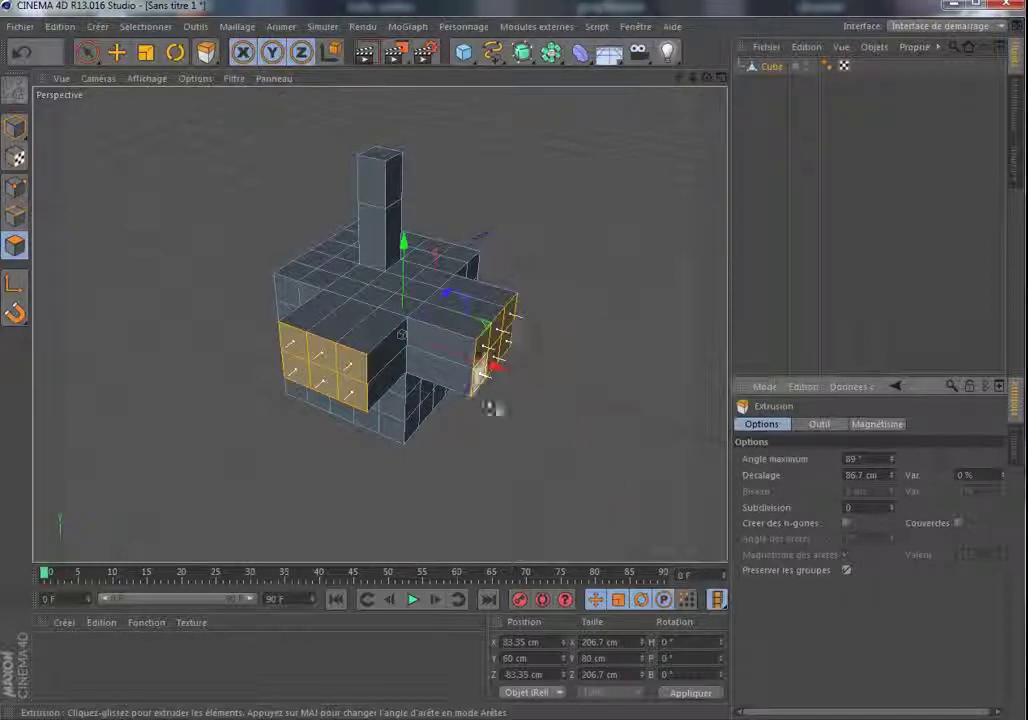
mouse_move(599, 330)
mouse_down()
mouse_move(608, 330)
mouse_move(526, 330)
mouse_move(601, 333)
mouse_up()
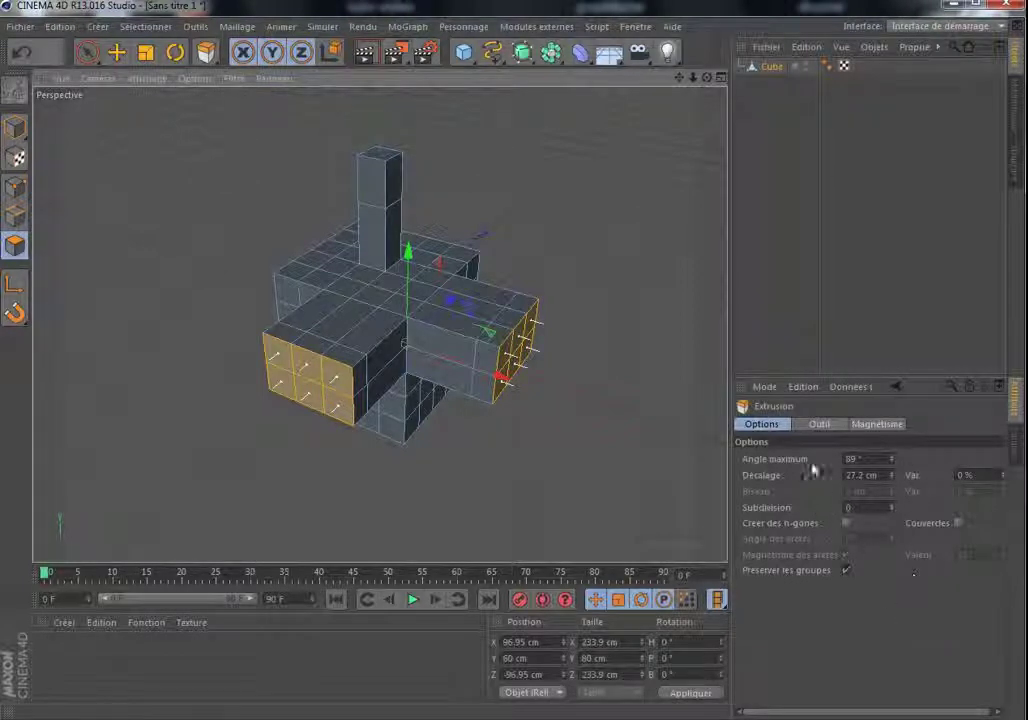
click(820, 425)
click(872, 425)
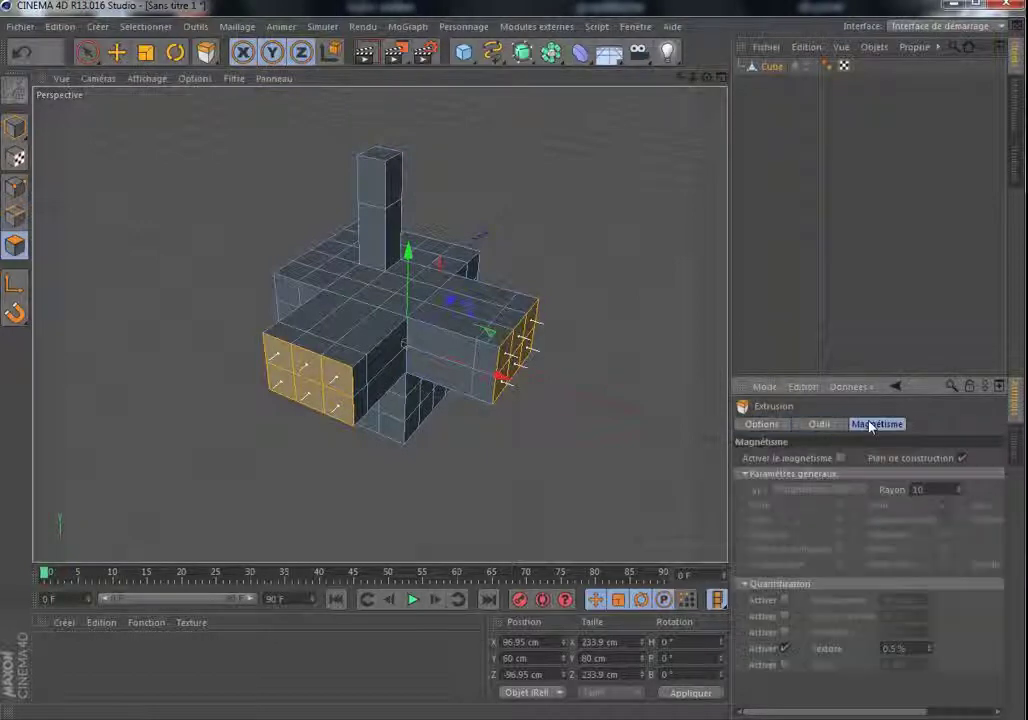
click(761, 425)
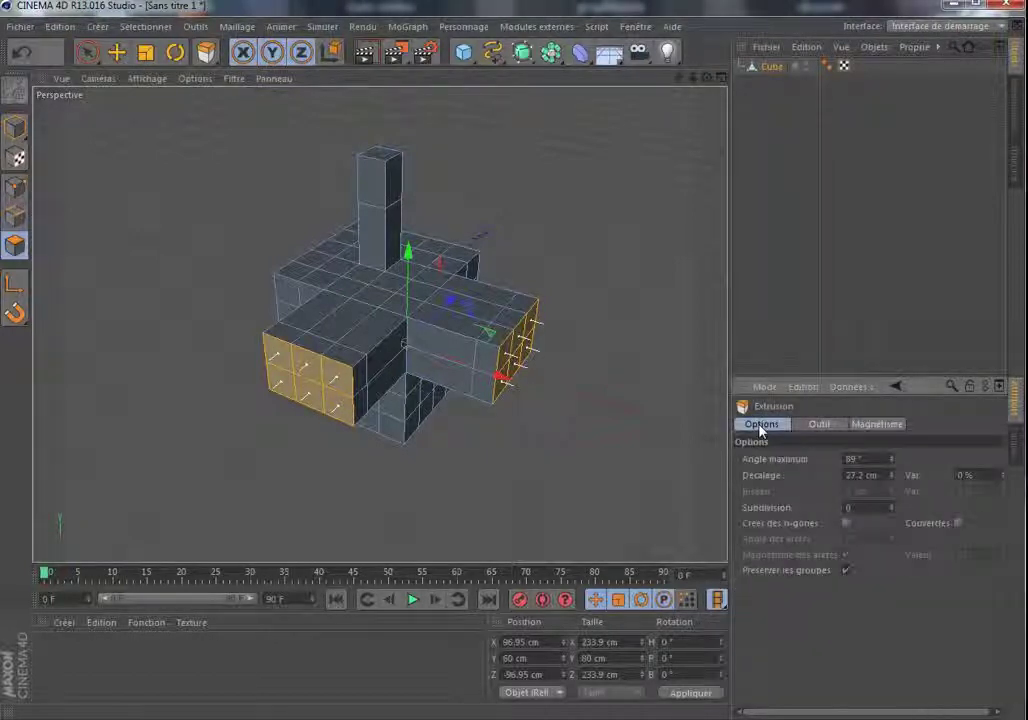
Turn off group preservation and select blocks two polygons wide and three high on both faces at the cube's opposite upper corner
click(847, 571)
drag(707, 78, 379, 324)
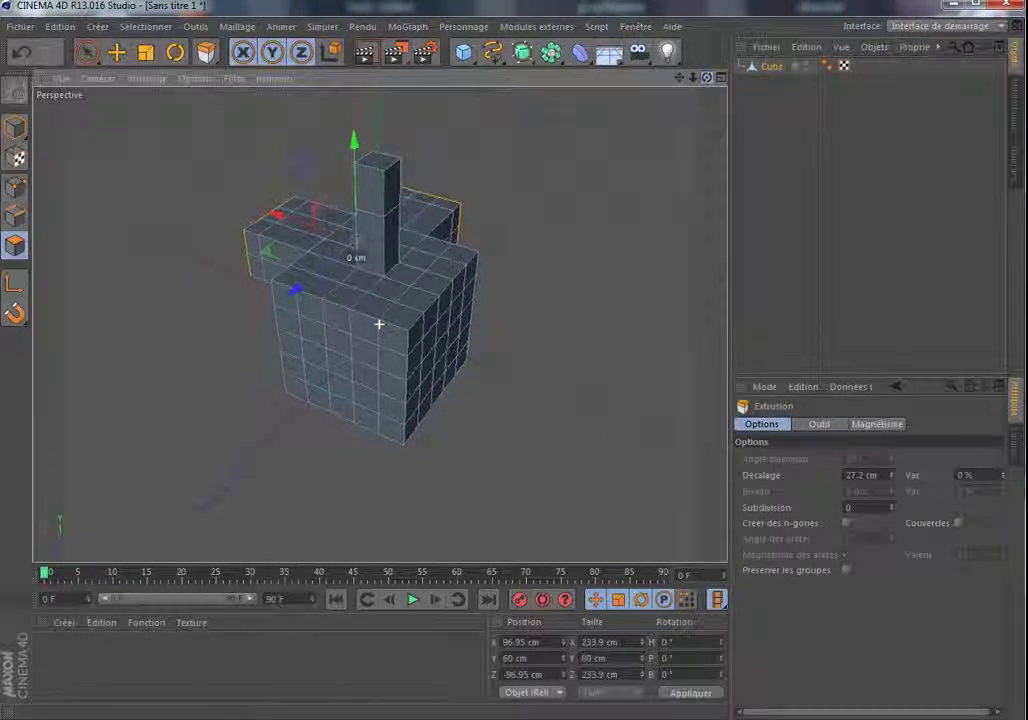
click(88, 53)
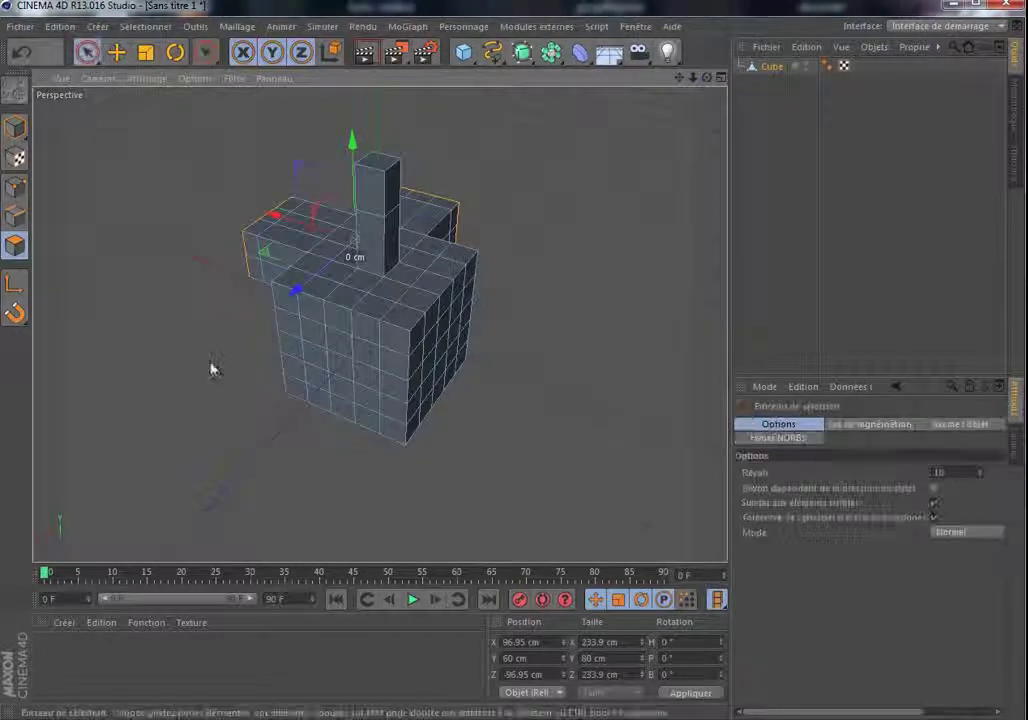
click(370, 342)
mouse_move(379, 345)
mouse_down()
mouse_move(388, 358)
mouse_move(419, 362)
mouse_move(428, 345)
mouse_move(407, 376)
mouse_move(390, 372)
mouse_up()
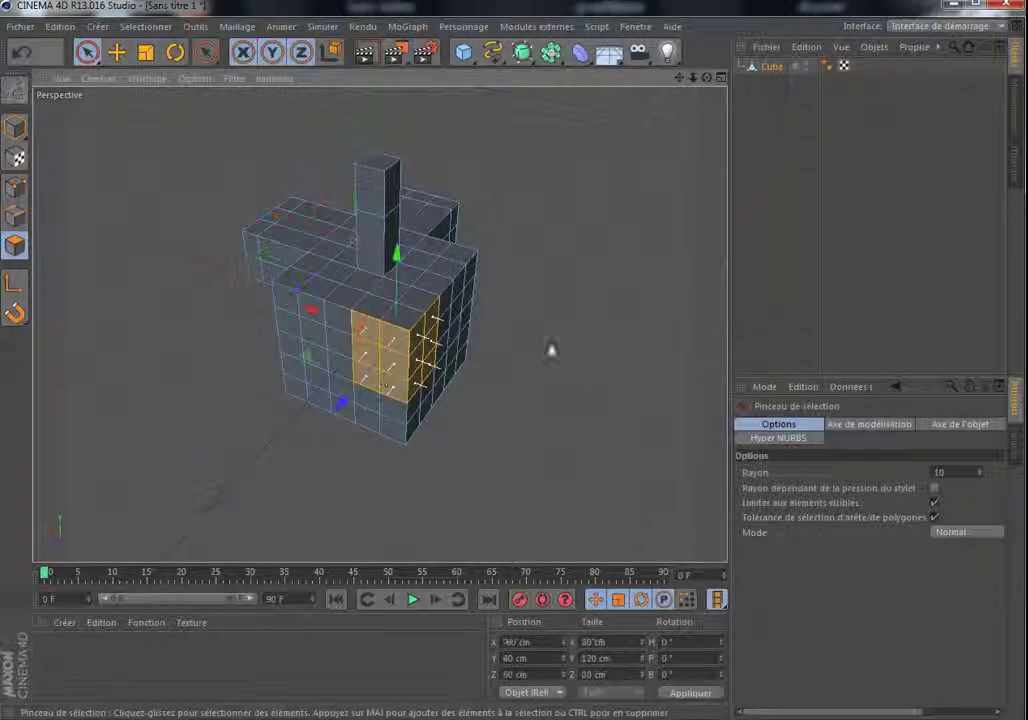
Extrude the selected corner blocks outward by about 79.9 cm without group preservation
right_click(128, 152)
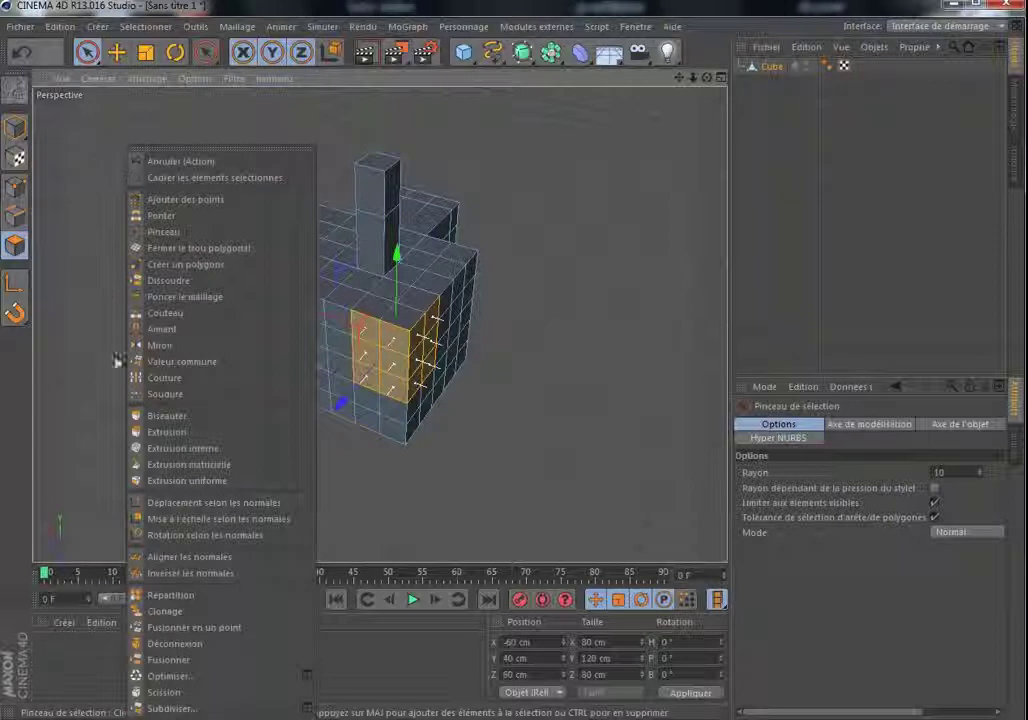
click(163, 432)
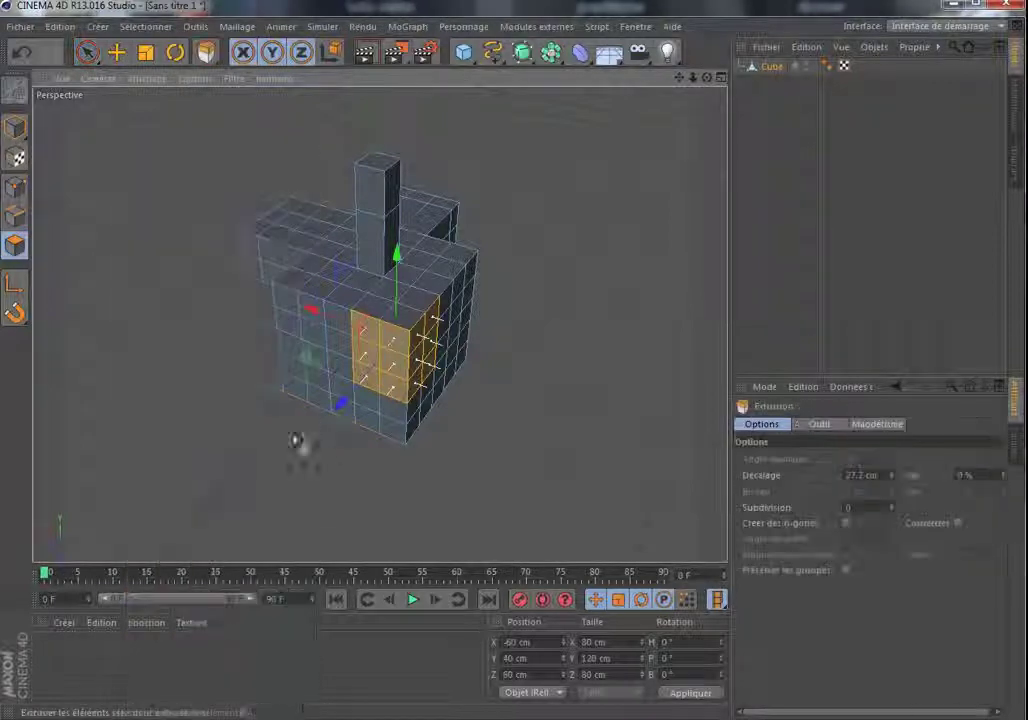
right_click(527, 378)
click(499, 406)
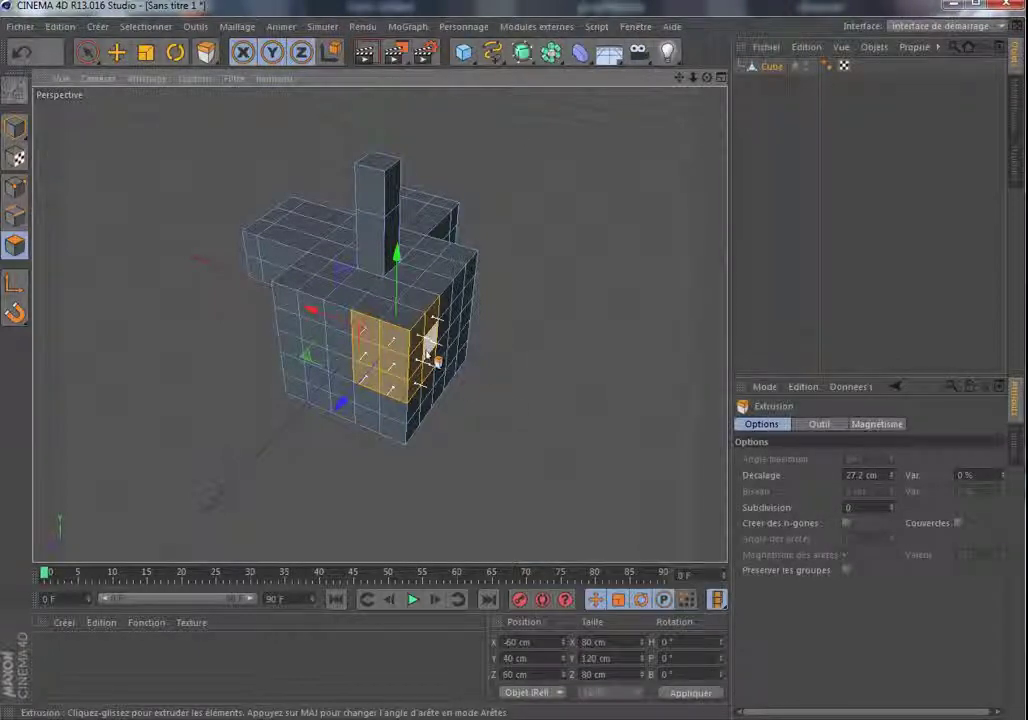
drag(428, 346, 538, 346)
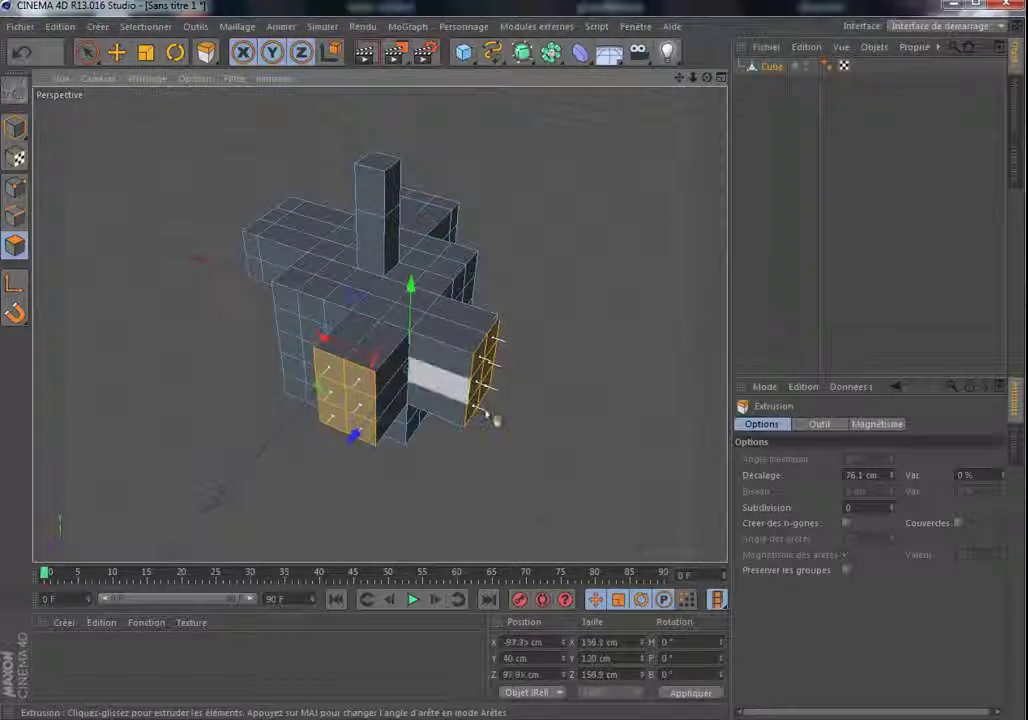
Enable group preservation and extend both new arms with two further extrusions of about 46 cm and 57.8 cm
click(846, 570)
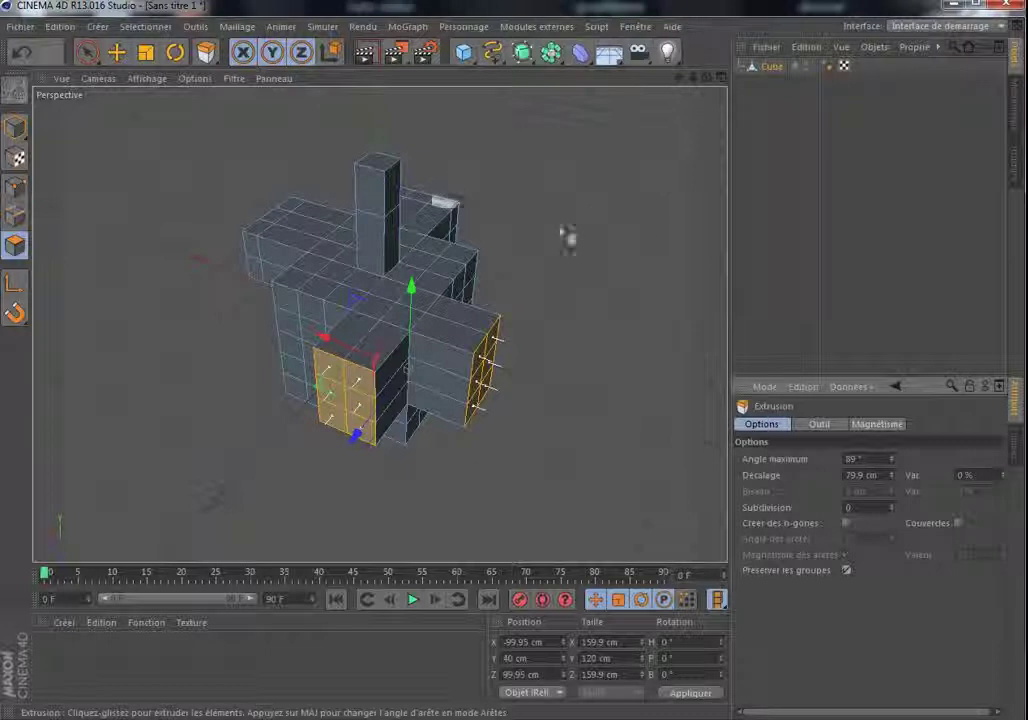
mouse_move(706, 78)
mouse_down()
mouse_move(645, 84)
mouse_move(660, 84)
mouse_move(600, 72)
mouse_move(706, 78)
mouse_up()
drag(629, 300, 688, 300)
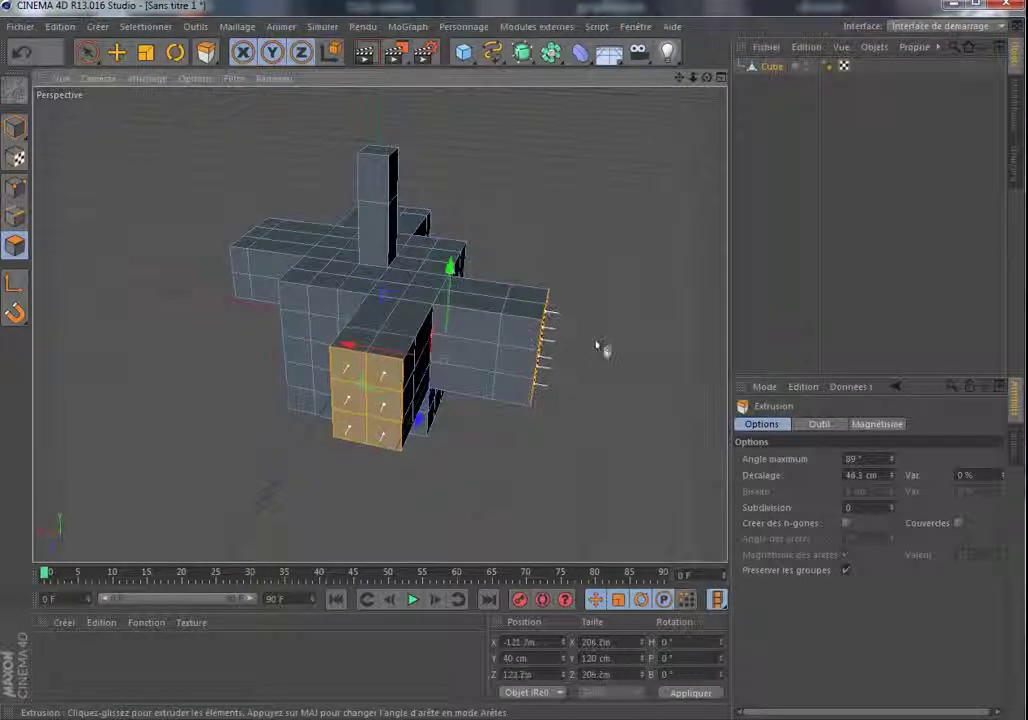
drag(598, 347, 636, 347)
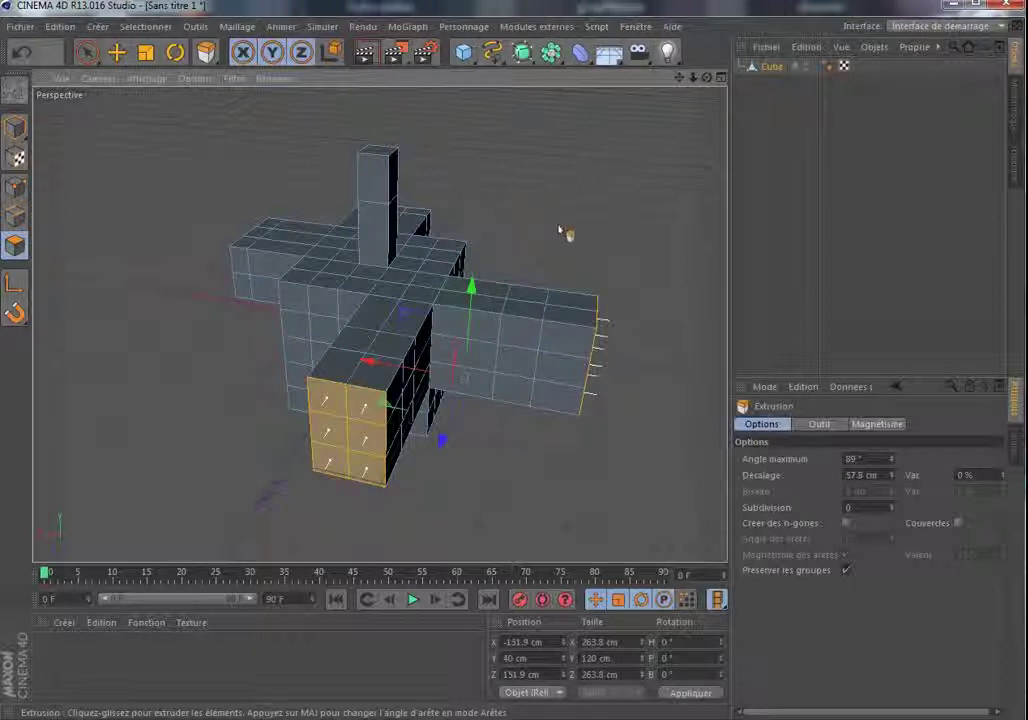
Select the vertical column of three polygons in the middle section of the arm's side and extrude it inward by about 41 cm
click(522, 332)
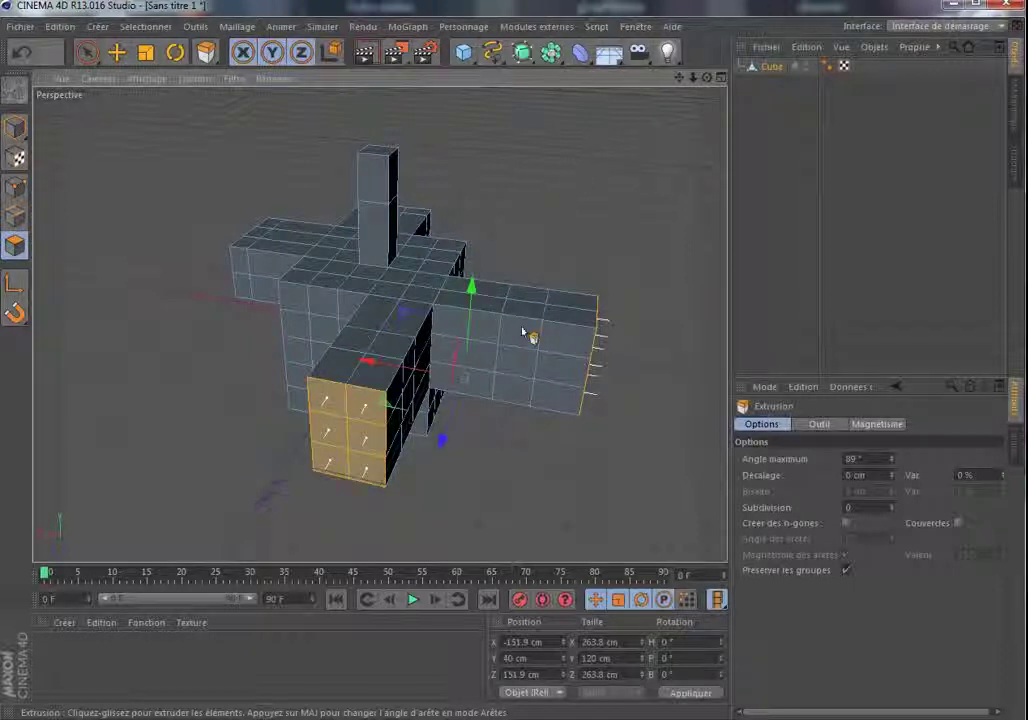
click(87, 52)
drag(523, 336, 520, 392)
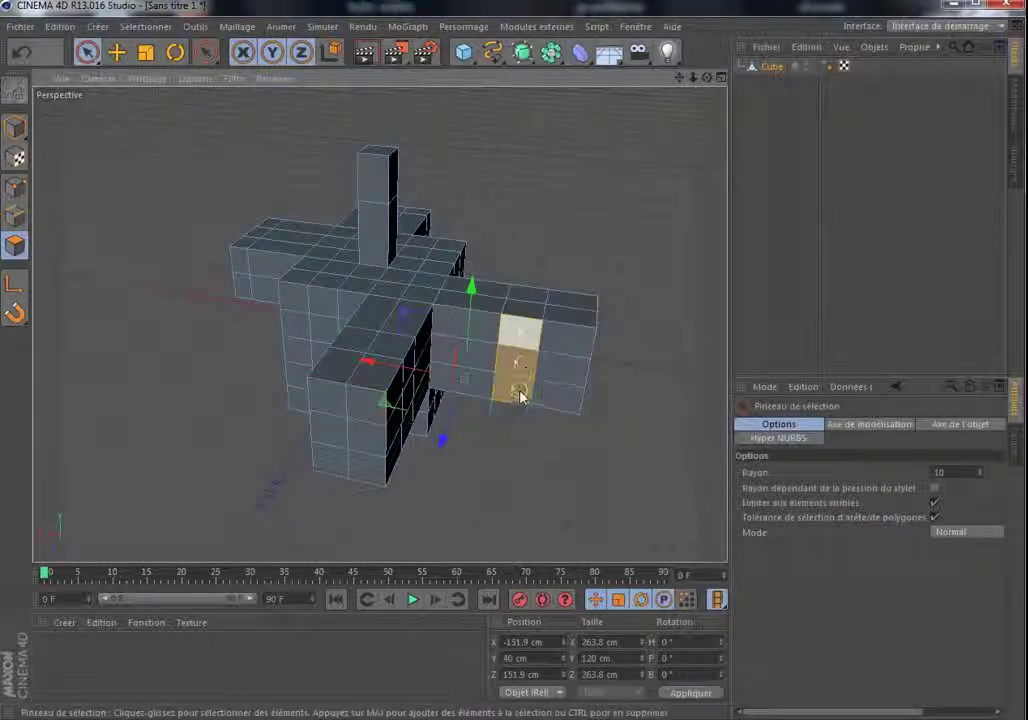
right_click(163, 153)
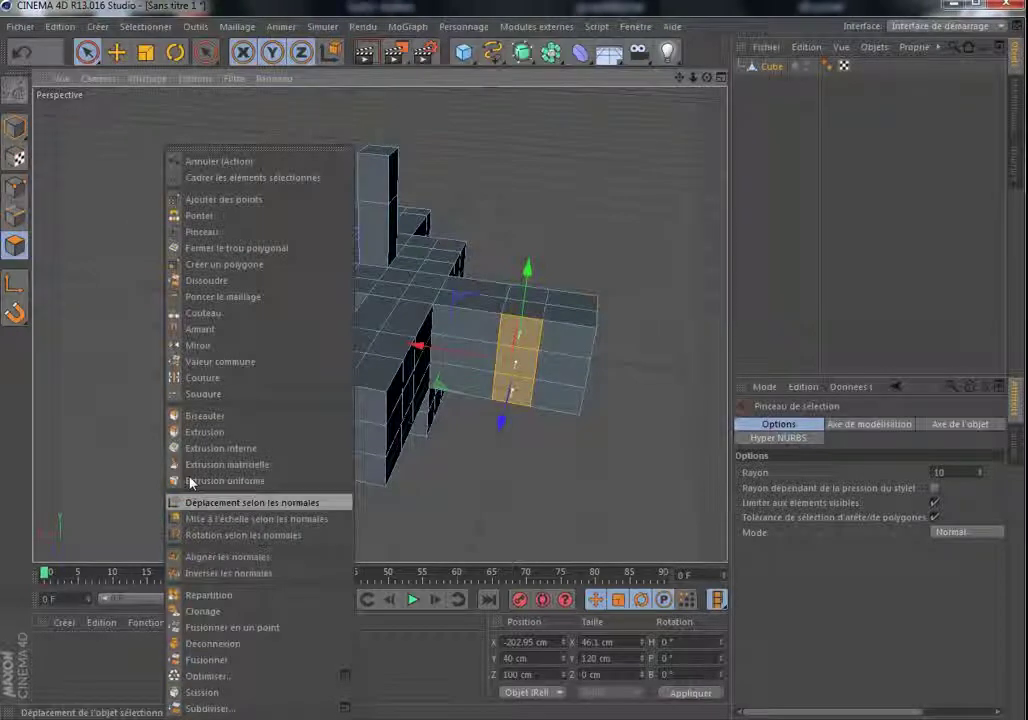
click(204, 433)
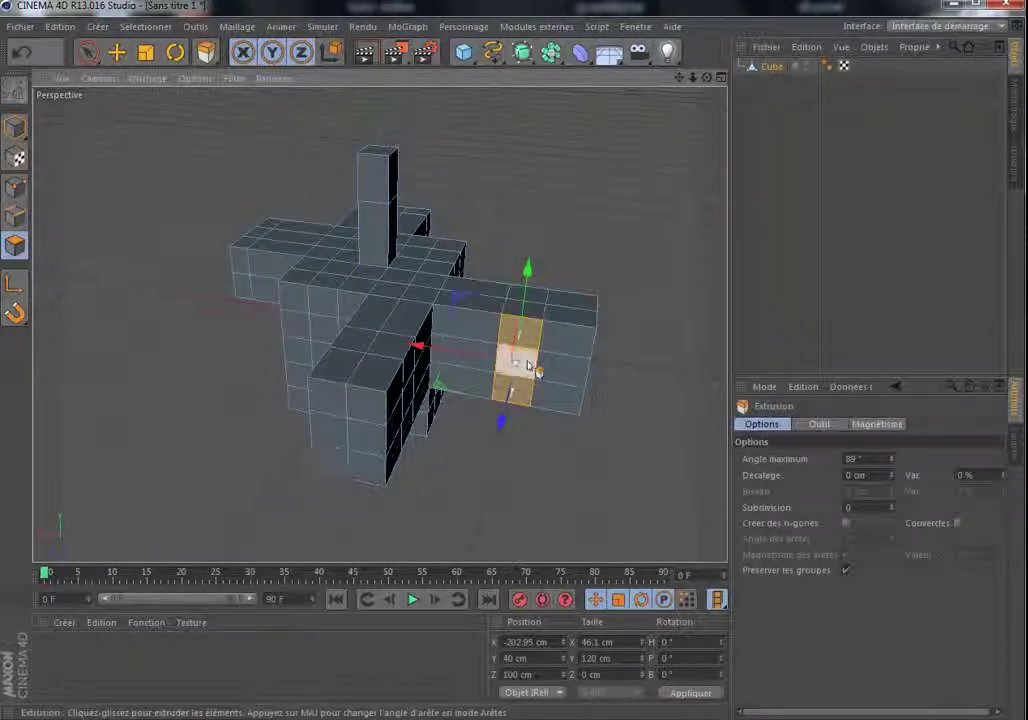
drag(518, 360, 432, 360)
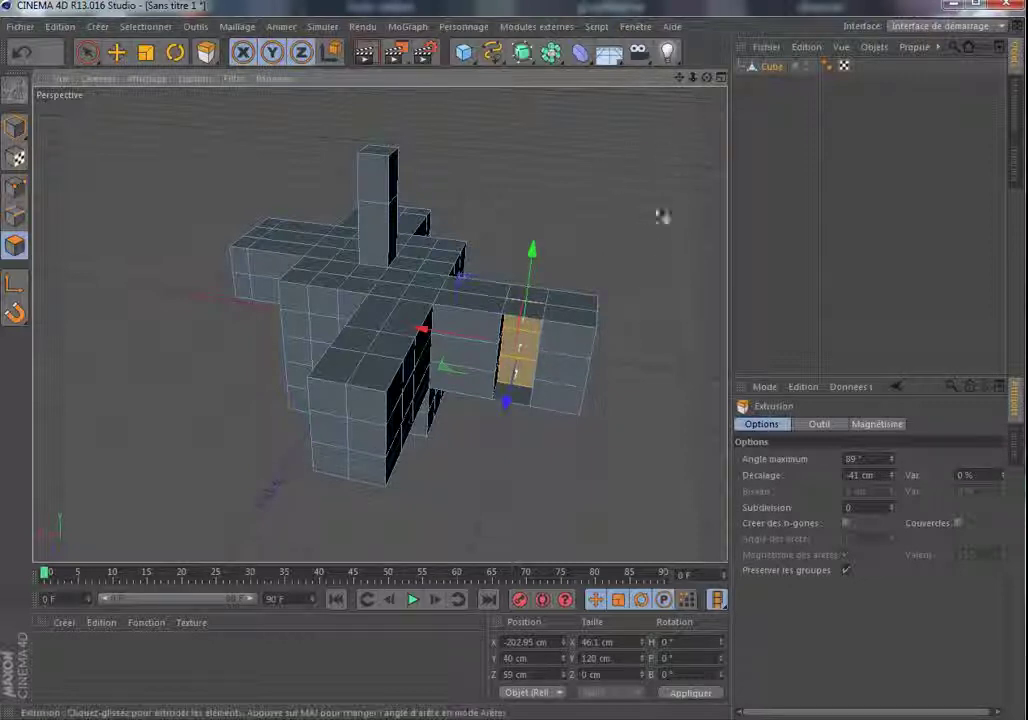
drag(577, 350, 573, 353)
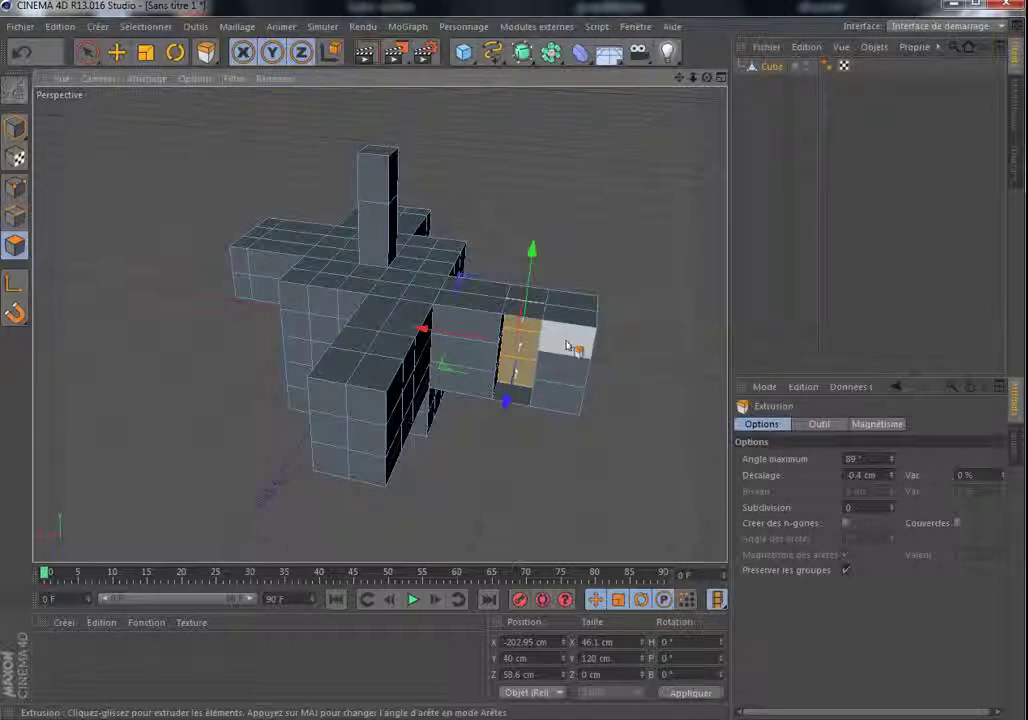
Select the three polygons of the end section on the same side of the arm and extrude them outward by about 89 cm
shift+click(567, 346)
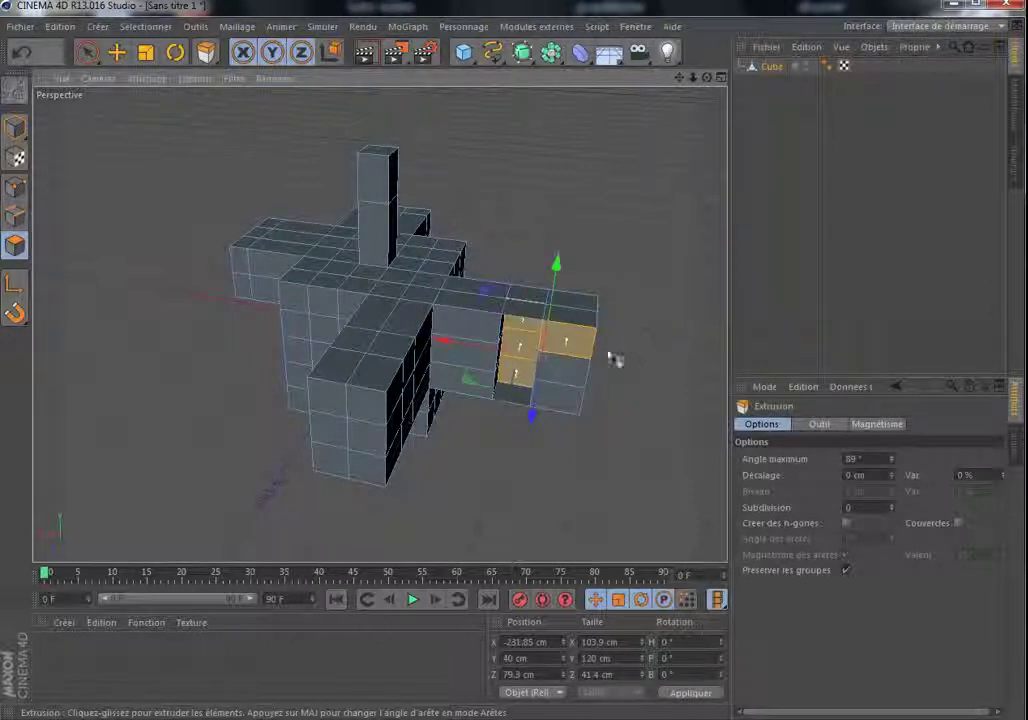
click(560, 370)
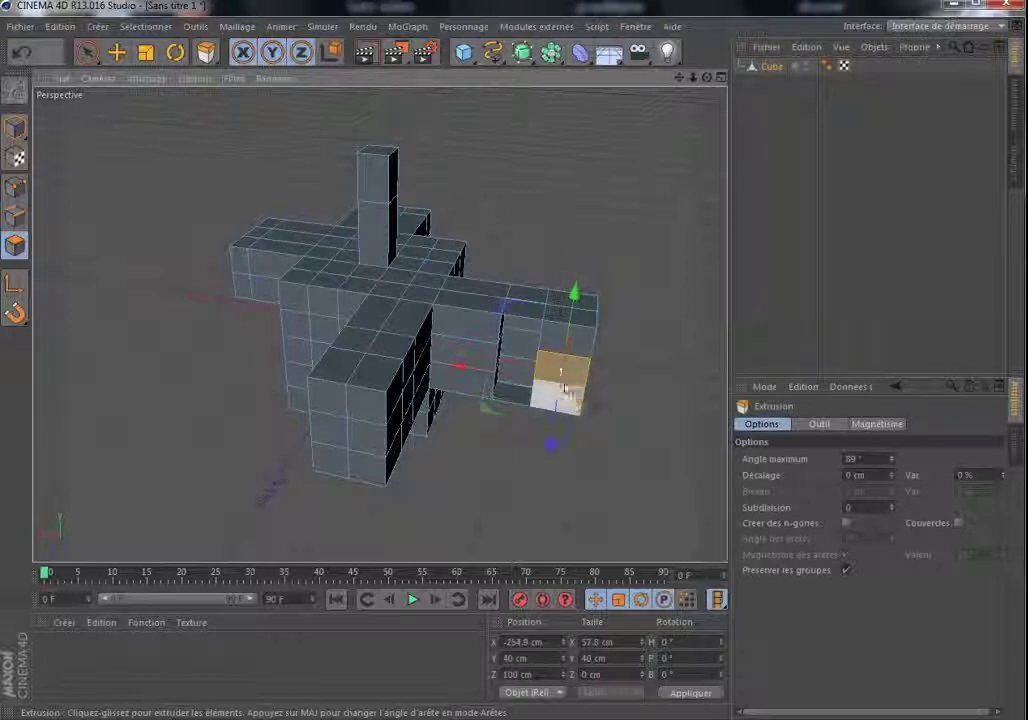
shift+click(565, 400)
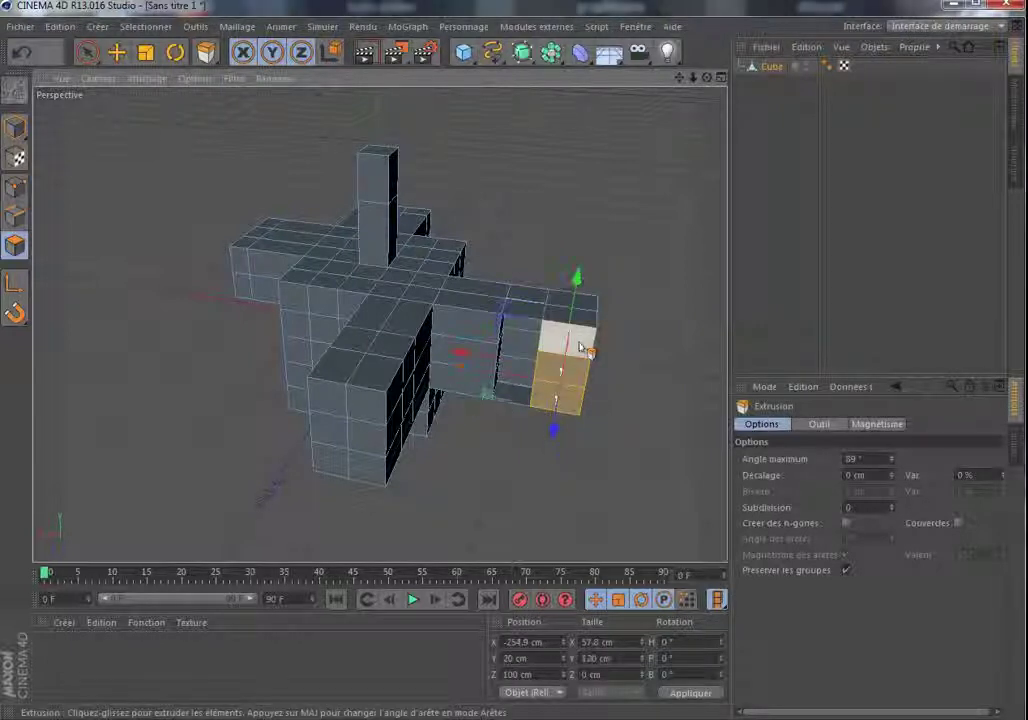
shift+click(583, 348)
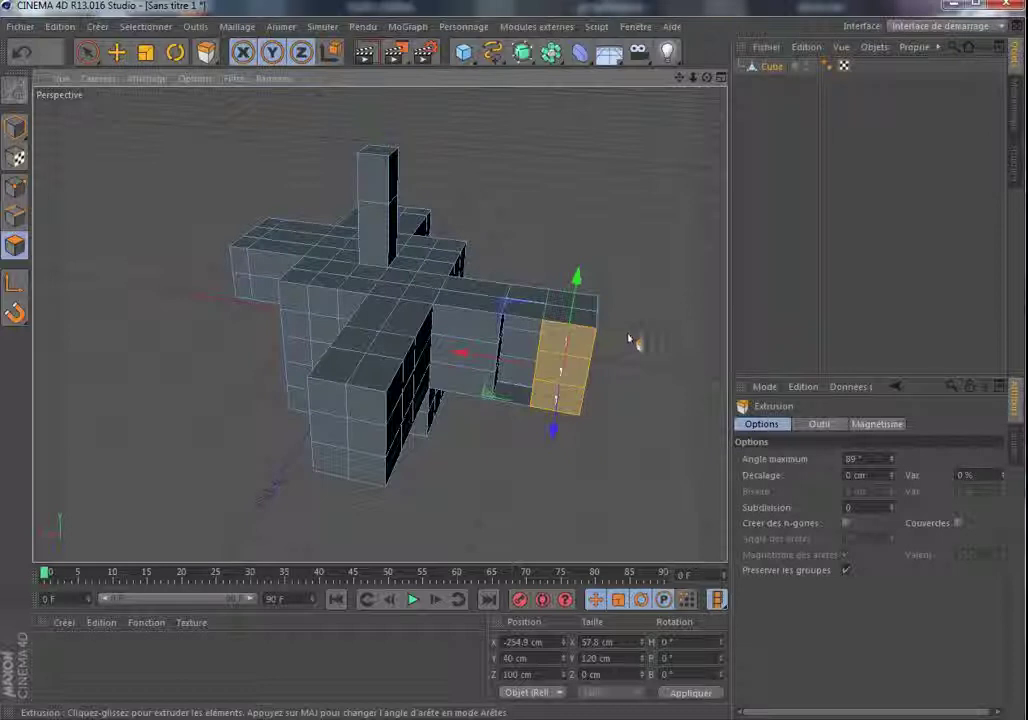
drag(582, 349, 666, 349)
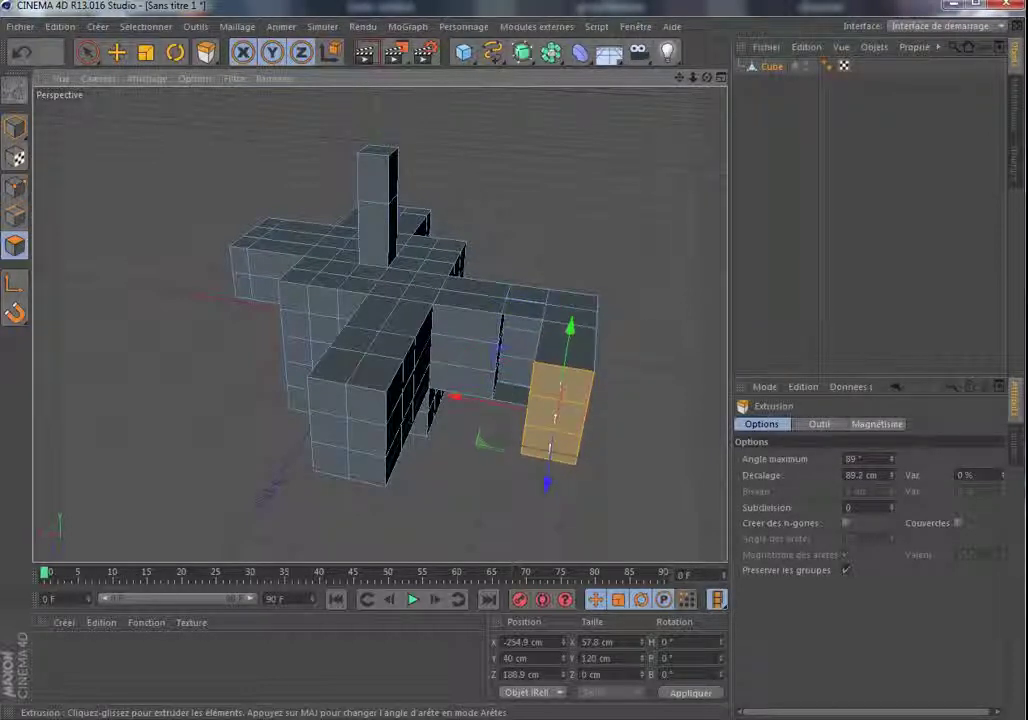
Increase the outward extrusion of the arm's three selected end polygons to about 92.6 cm
drag(600, 370, 611, 353)
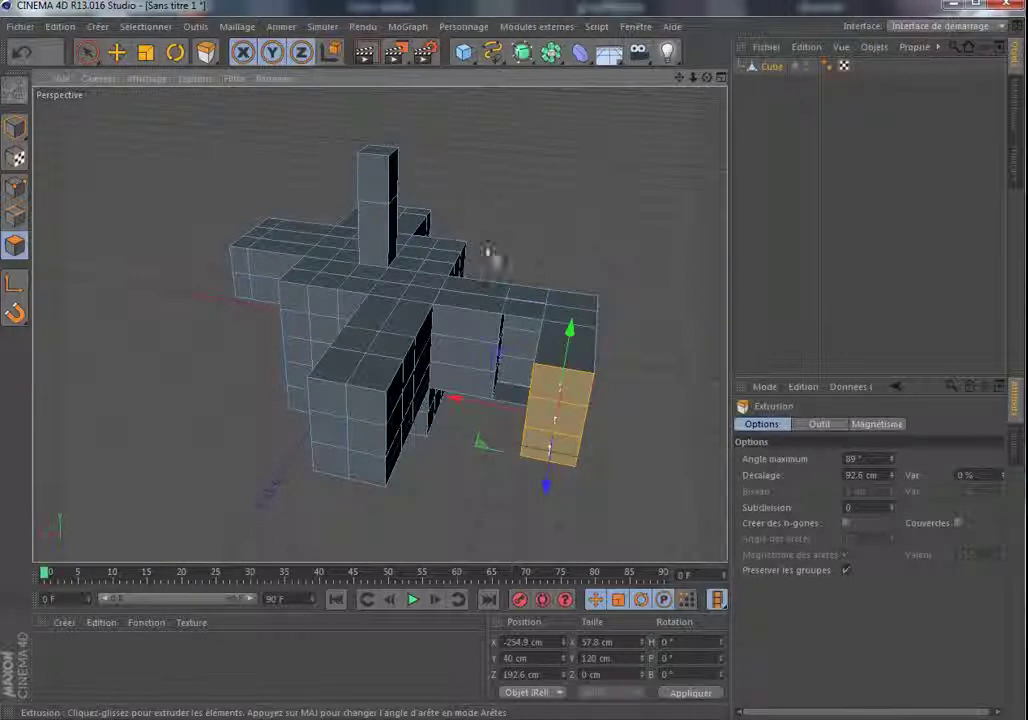
drag(707, 77, 742, 80)
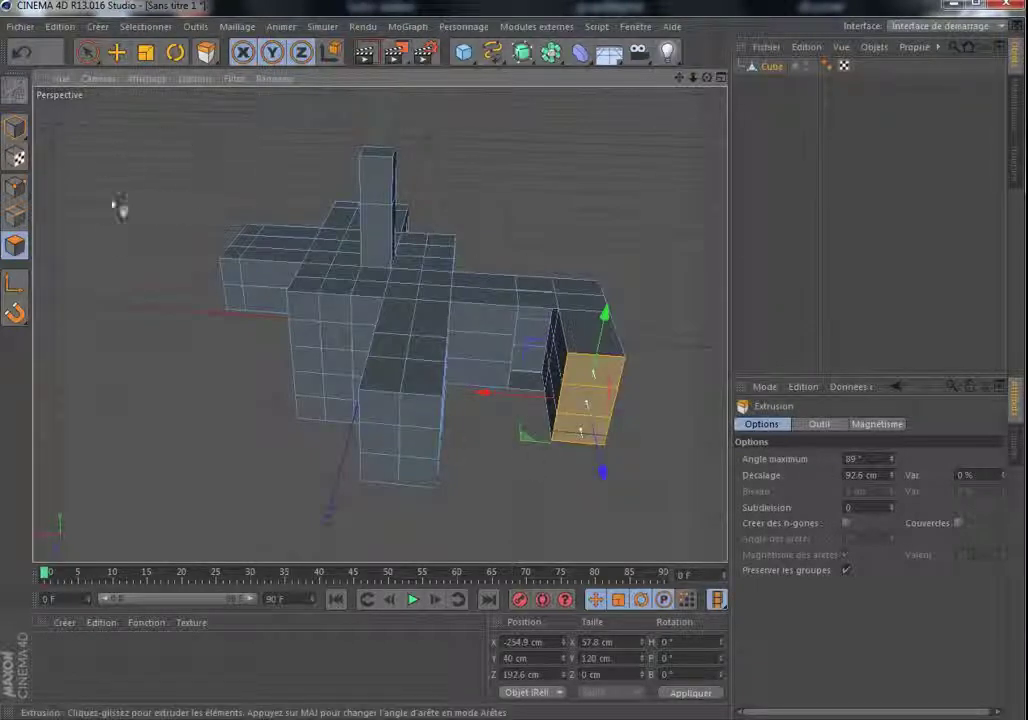
In edge mode, select the middle lengthwise edge on top of the front arm and extrude it sideways by about 95.9 cm
click(16, 217)
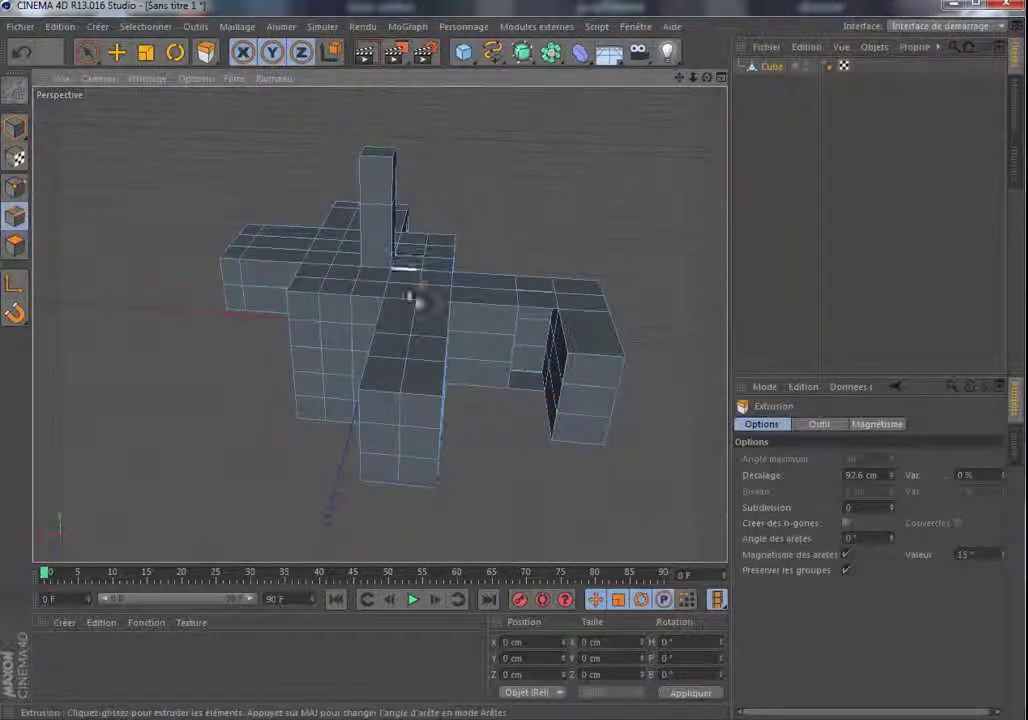
click(412, 330)
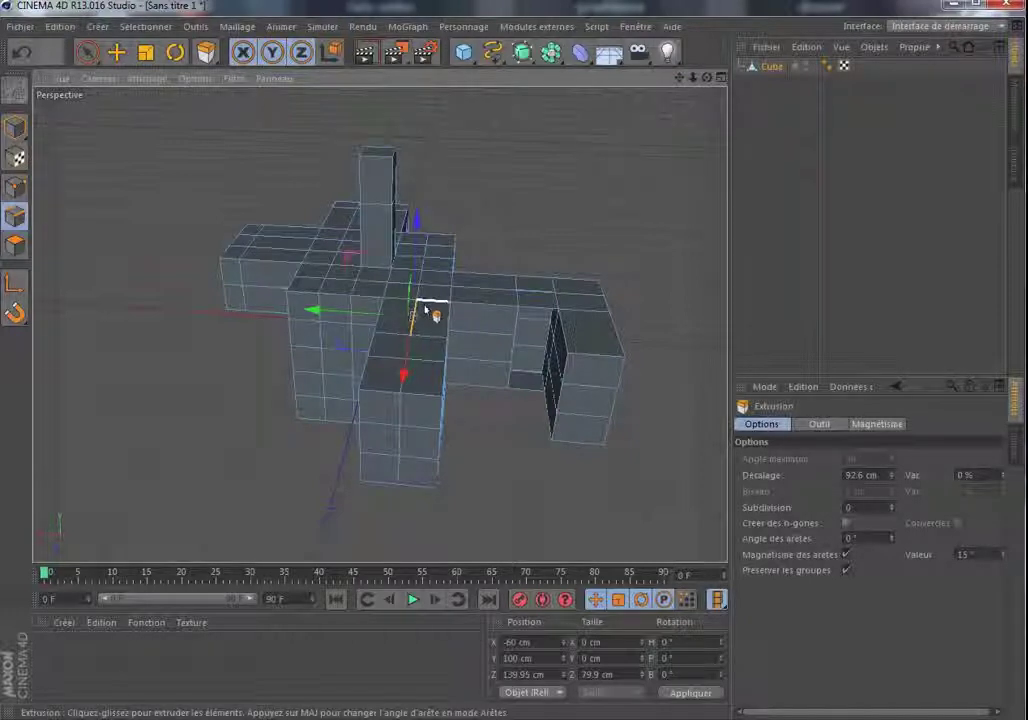
drag(493, 248, 598, 248)
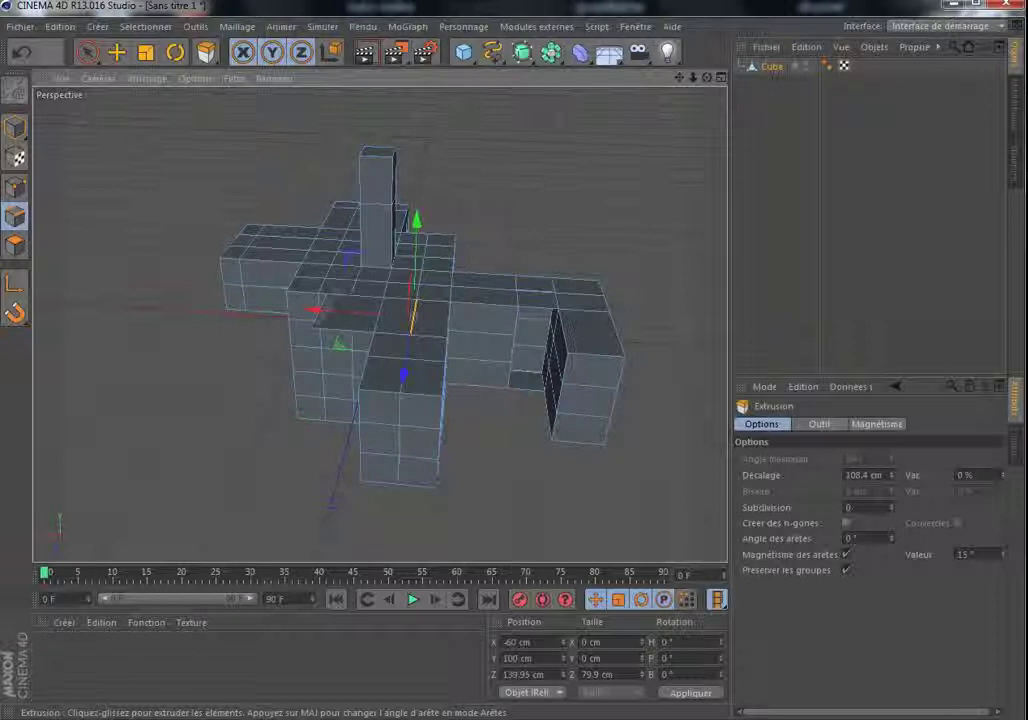
drag(472, 231, 535, 231)
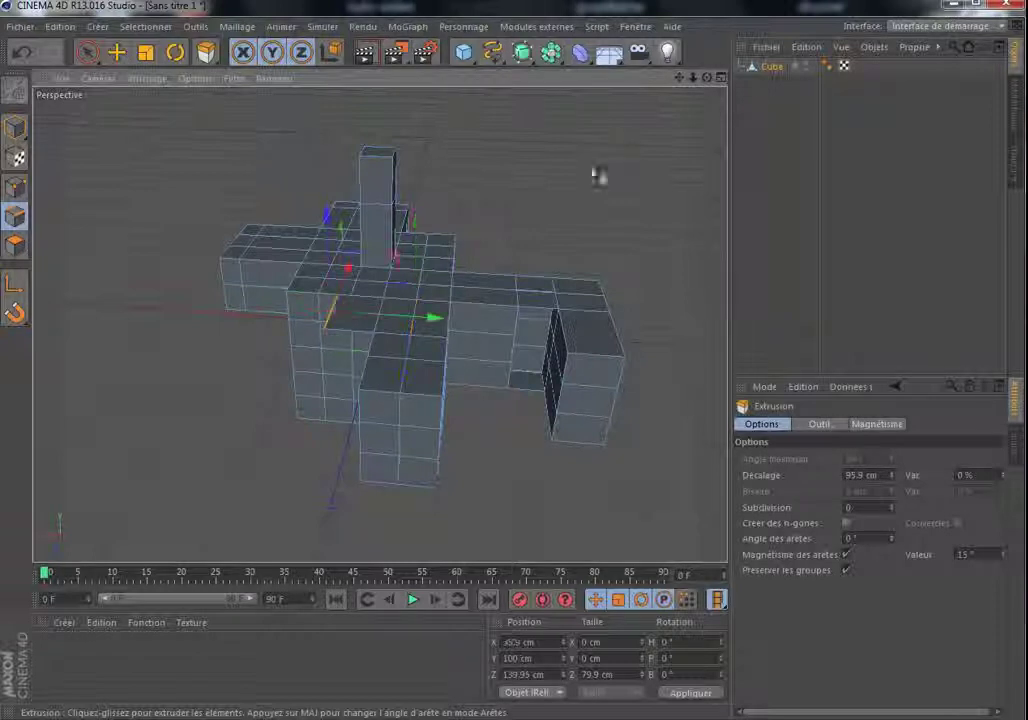
Raise the free edge of the newly extruded surface along the Y axis to about 237.6 cm
drag(707, 78, 604, 174)
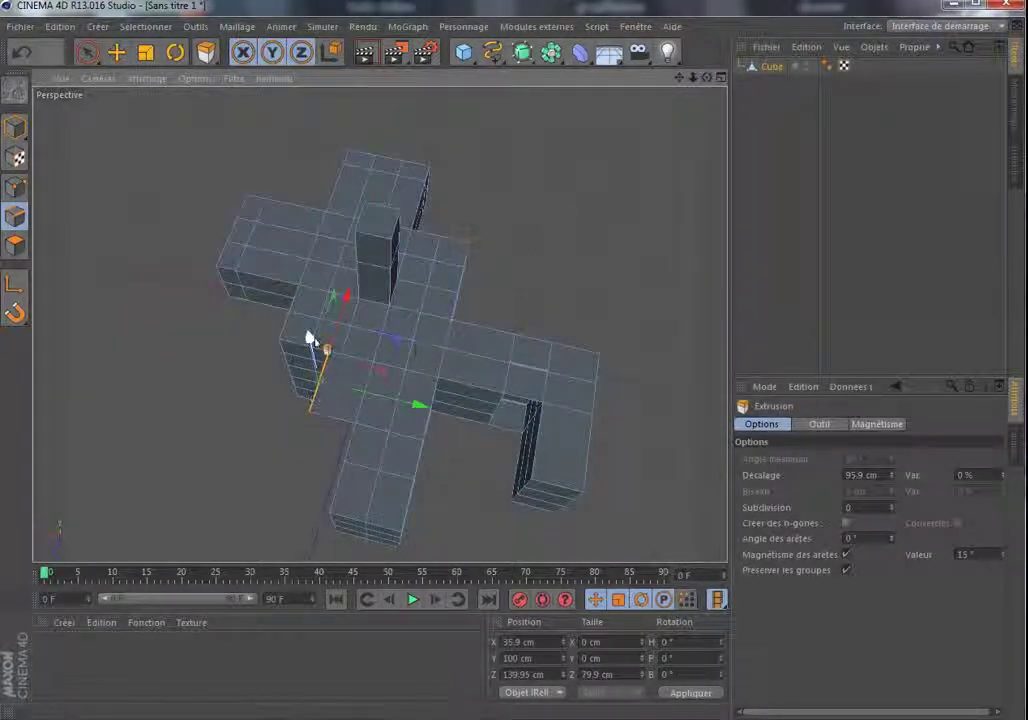
drag(706, 77, 612, 136)
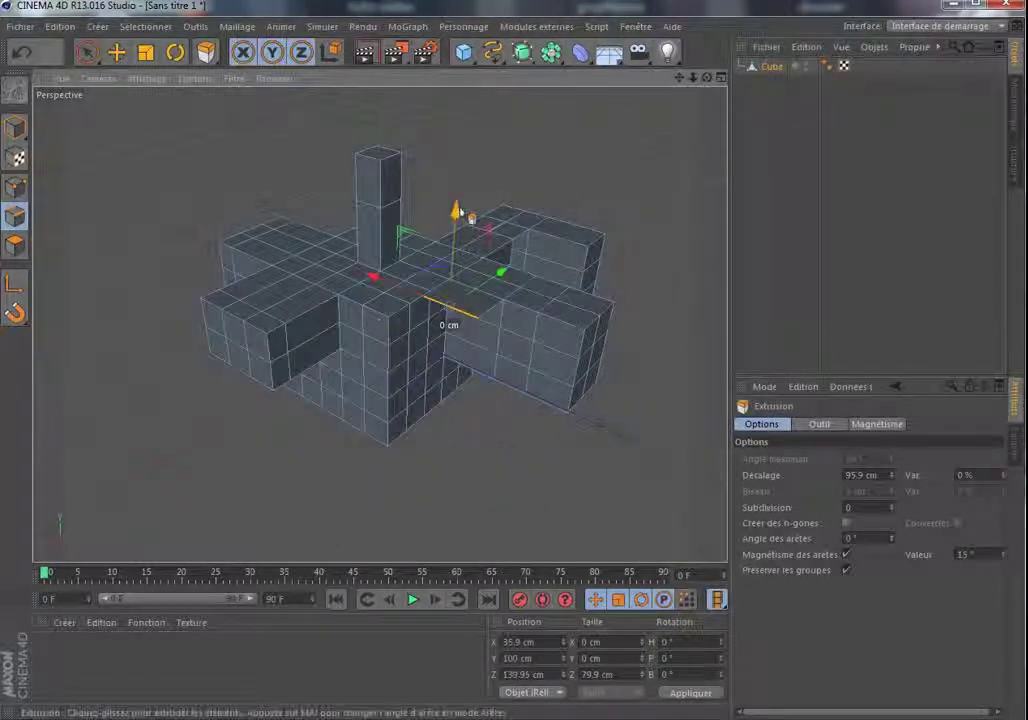
drag(467, 226, 555, 100)
drag(707, 78, 708, 82)
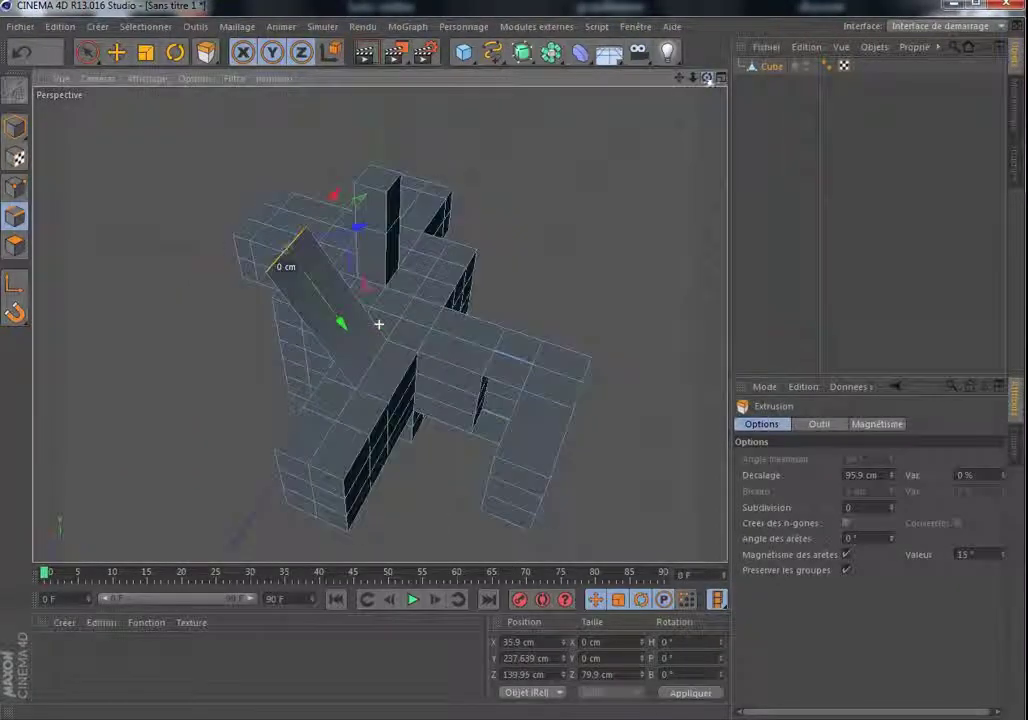
In point mode, extrude the top outer corner point at the arm's end by about 49 cm with a 0 cm bevel
click(16, 188)
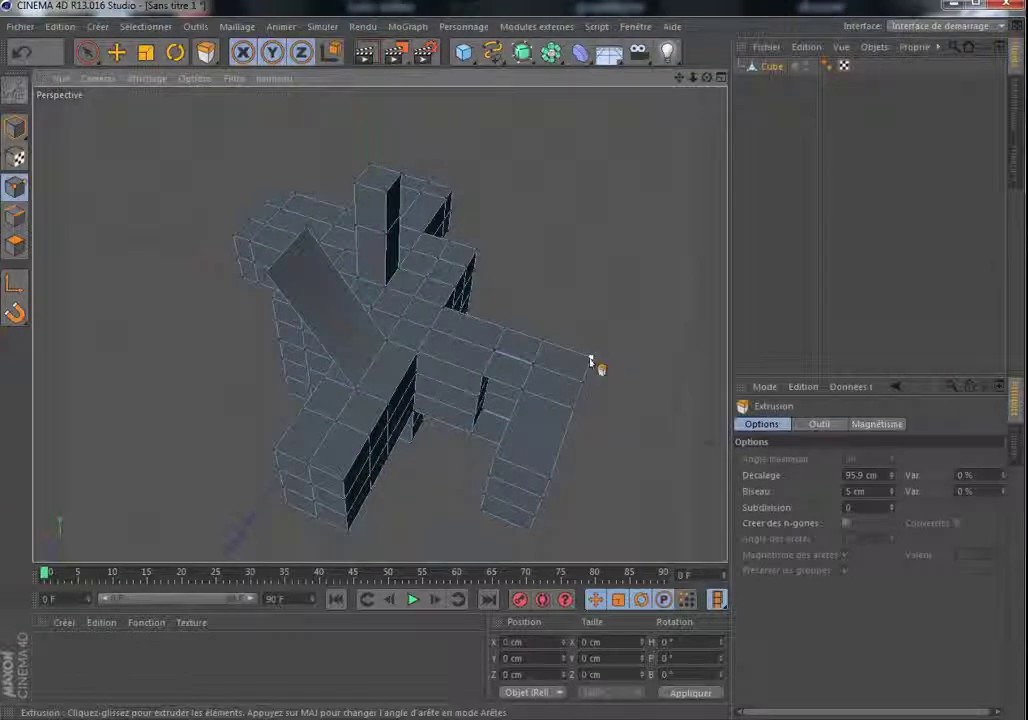
drag(619, 356, 688, 362)
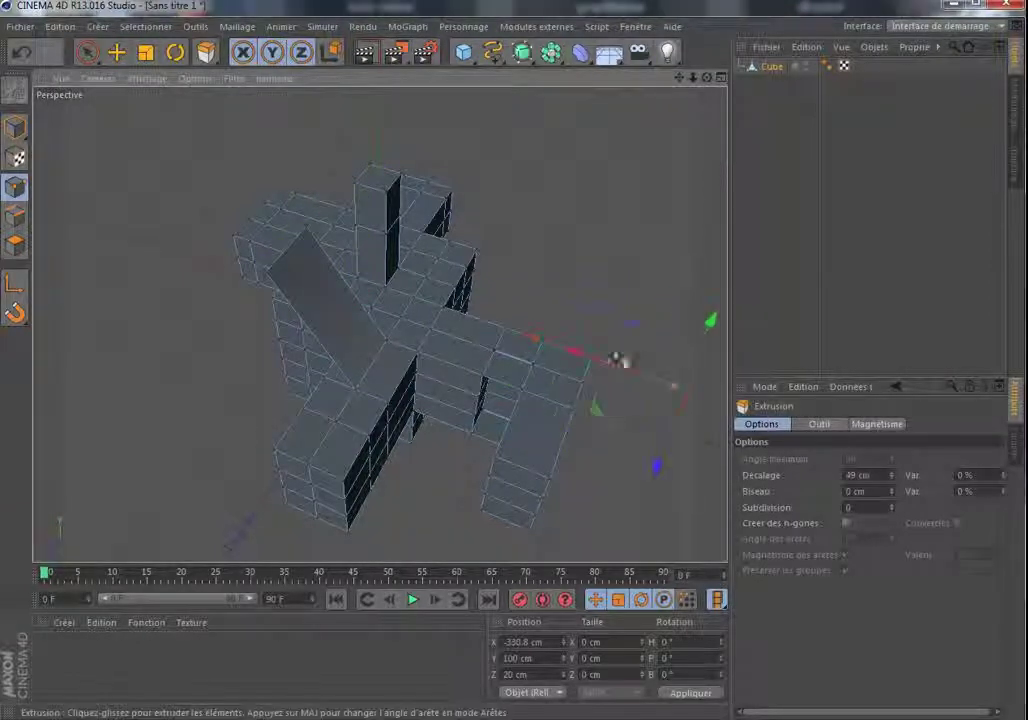
alt+drag(379, 324, 391, 311)
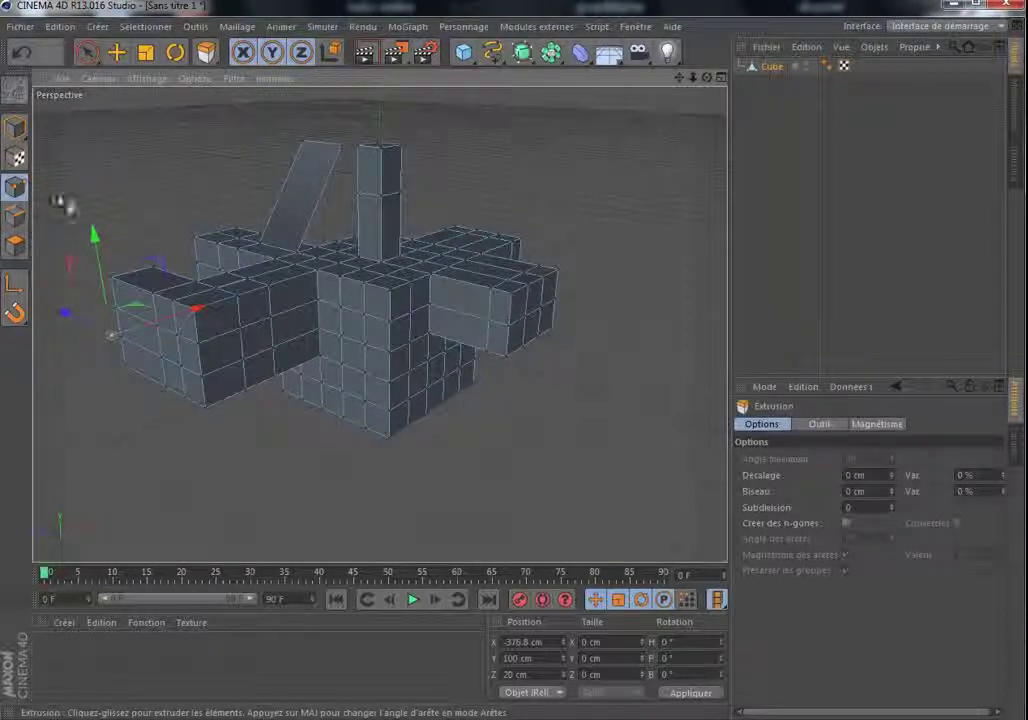
In edge mode, select the edge leading to the extruded point and move it up to about 225.7 cm in Y
click(14, 216)
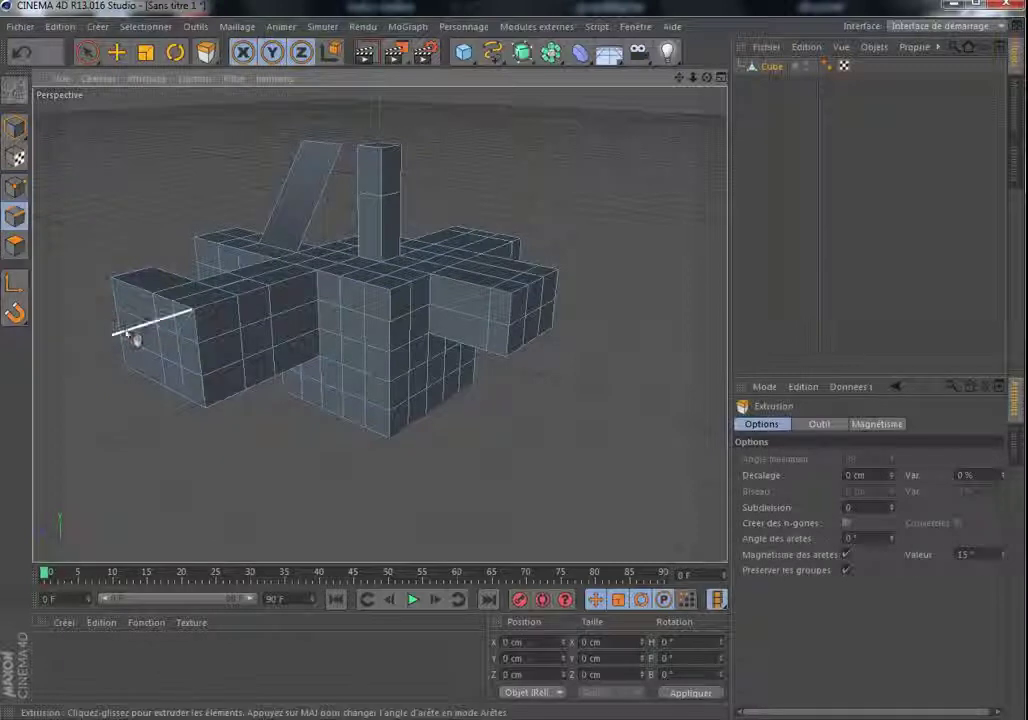
drag(128, 335, 143, 102)
drag(707, 78, 379, 324)
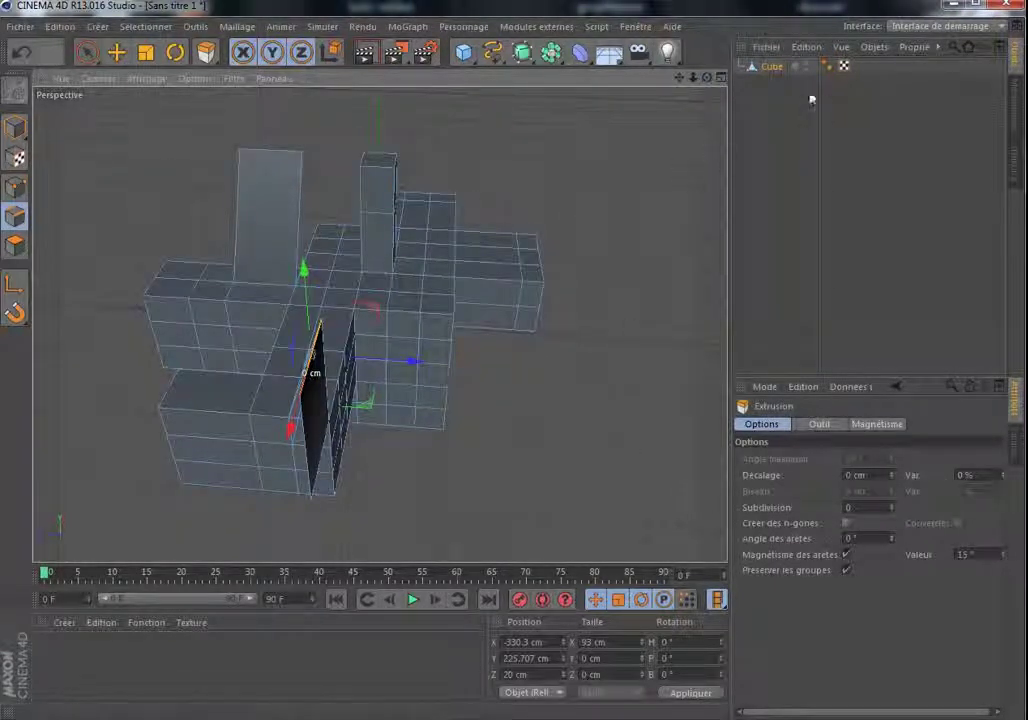
Delete the extruded cube object, add a default cube and delete it too
click(773, 68)
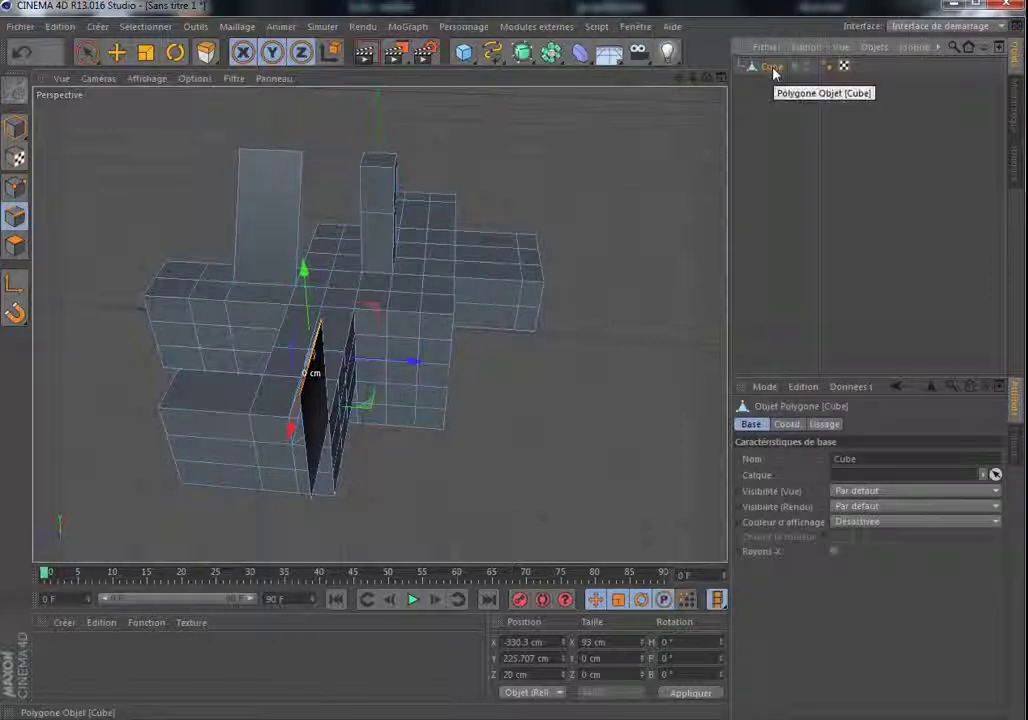
key(Delete)
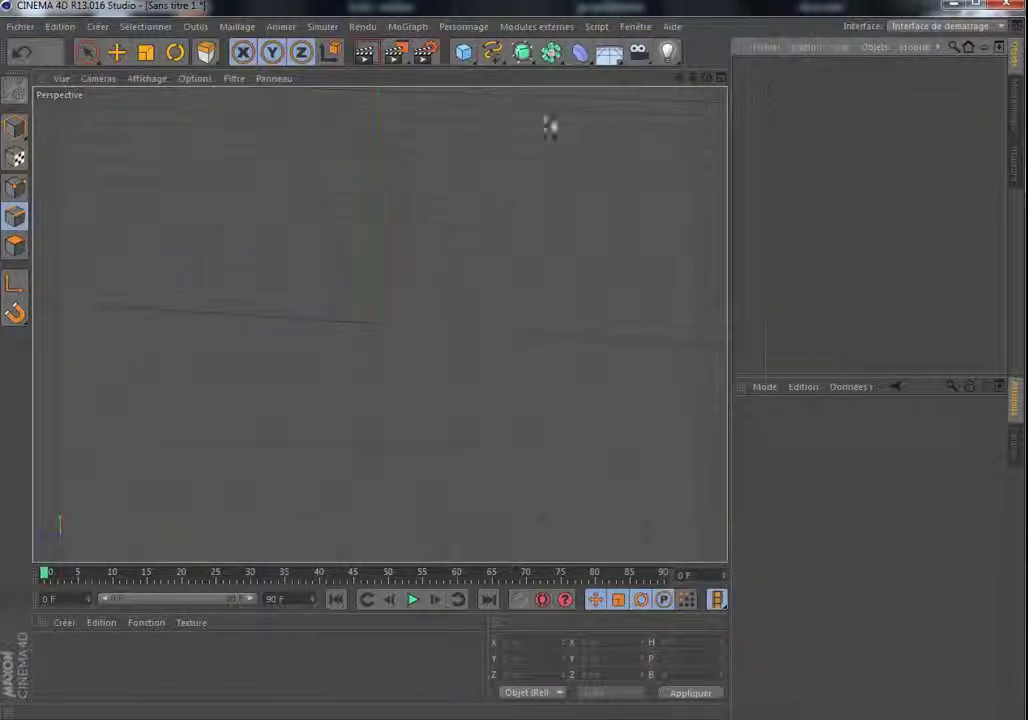
click(464, 53)
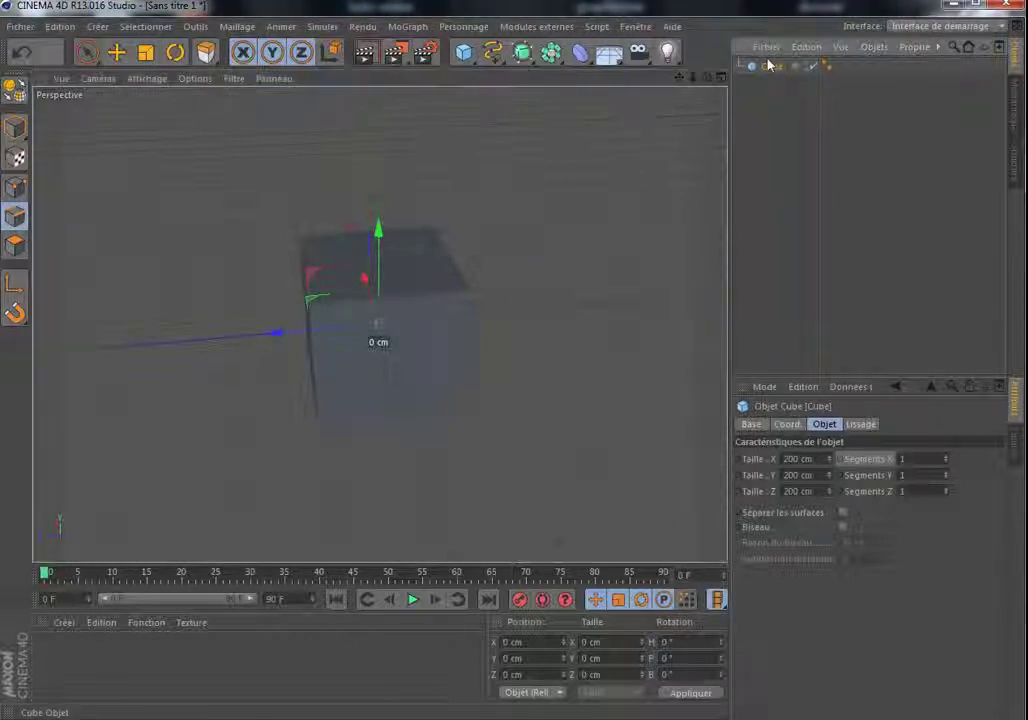
key(Delete)
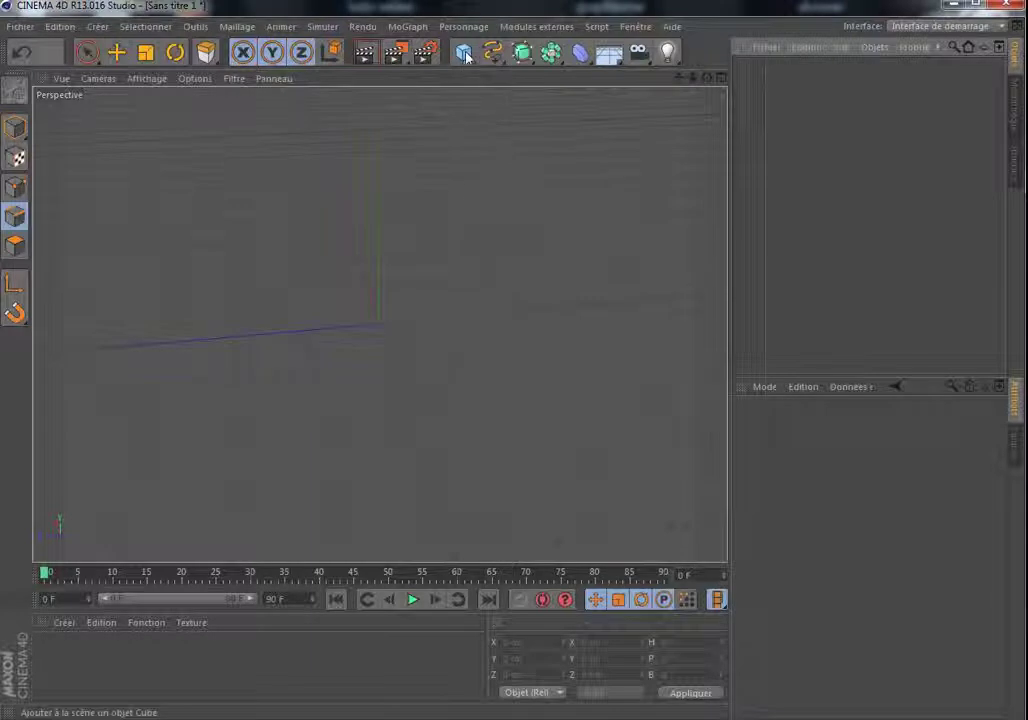
Add a sphere with a 100 cm radius and 24 segments and make it an editable polygon object
click(463, 52)
click(845, 98)
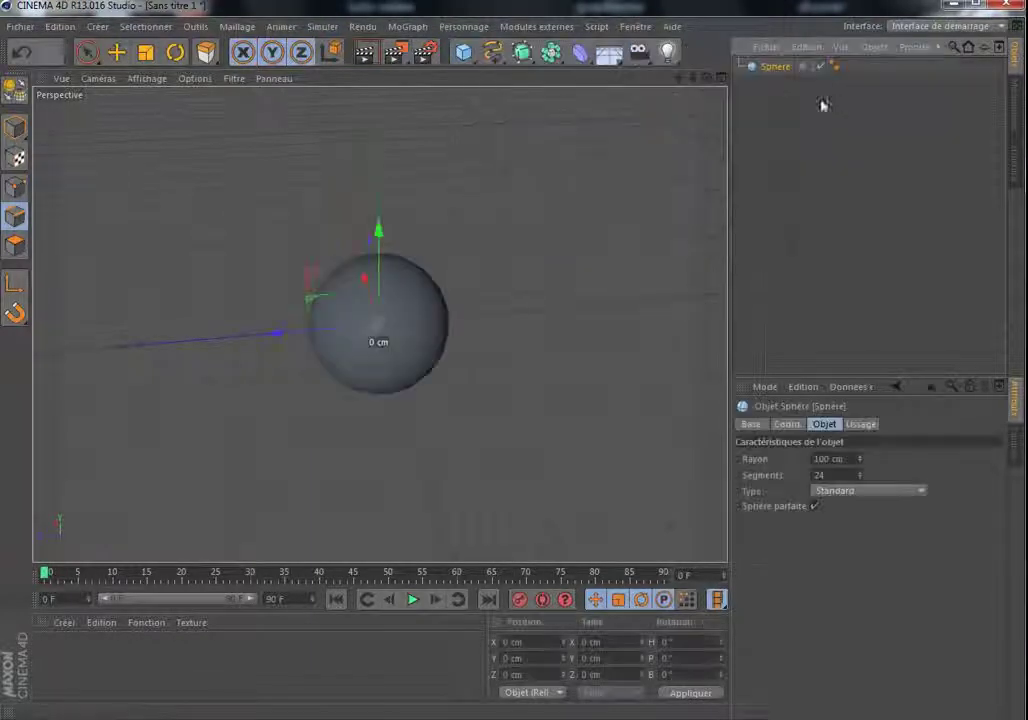
click(14, 88)
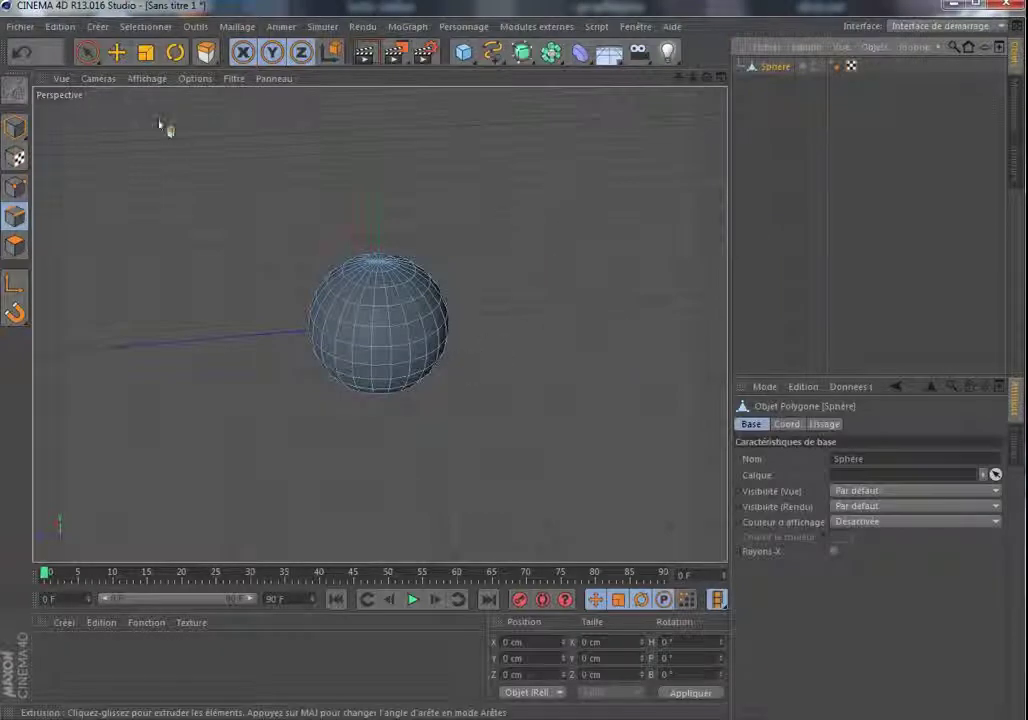
In polygon mode, brush-select a patch of two rows by five polygons around the middle of the sphere's side
click(87, 52)
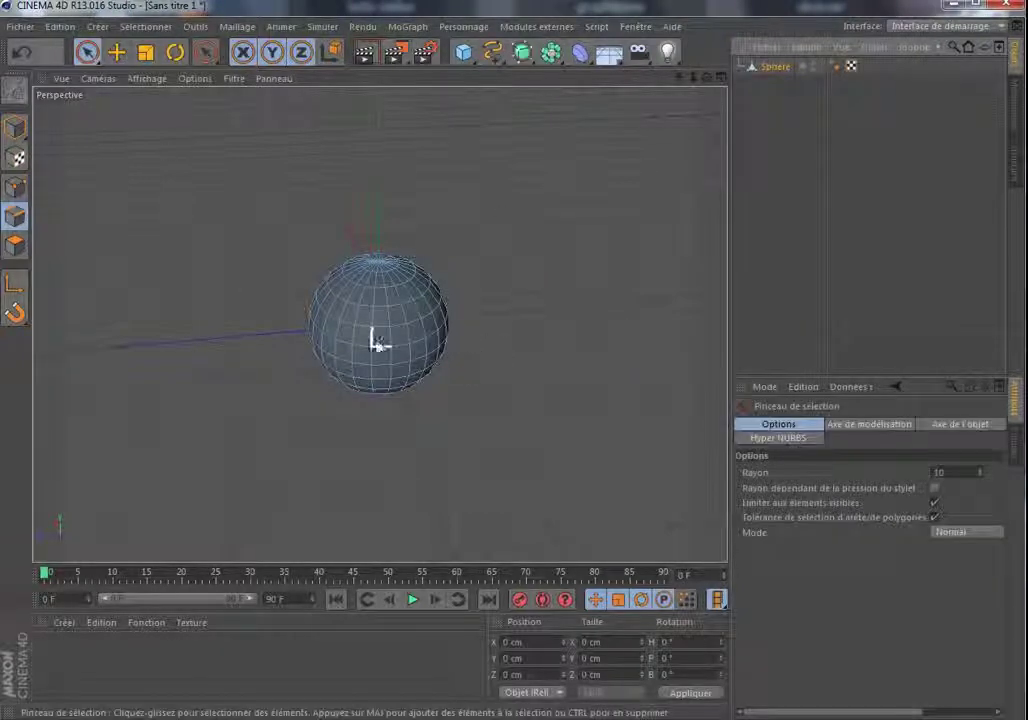
click(15, 245)
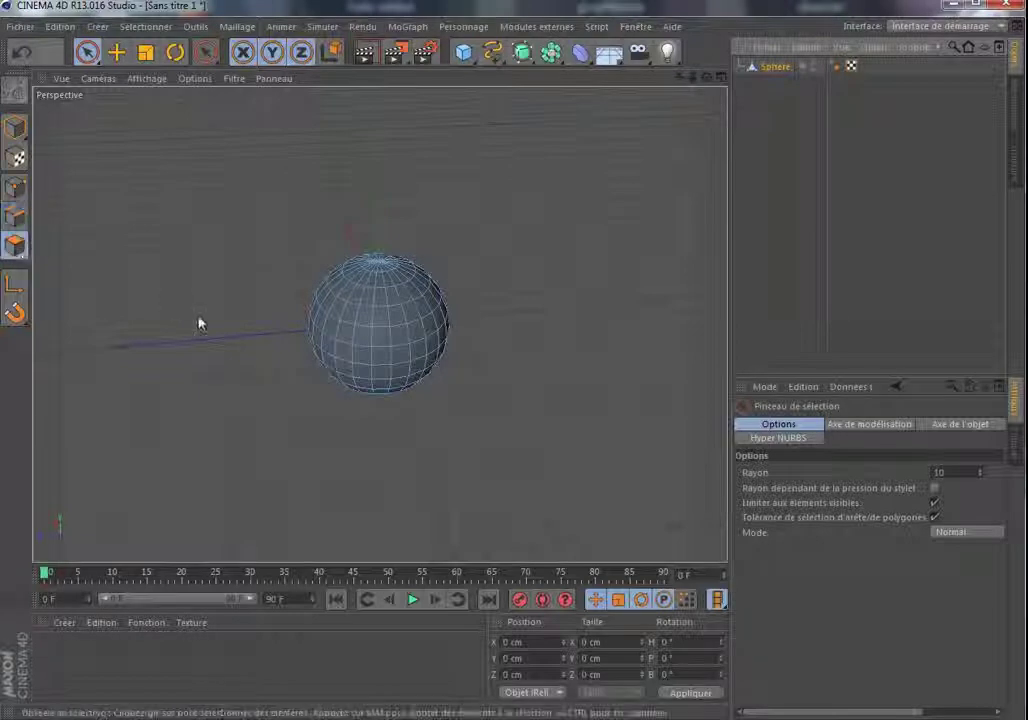
click(363, 348)
drag(366, 356, 444, 334)
click(502, 316)
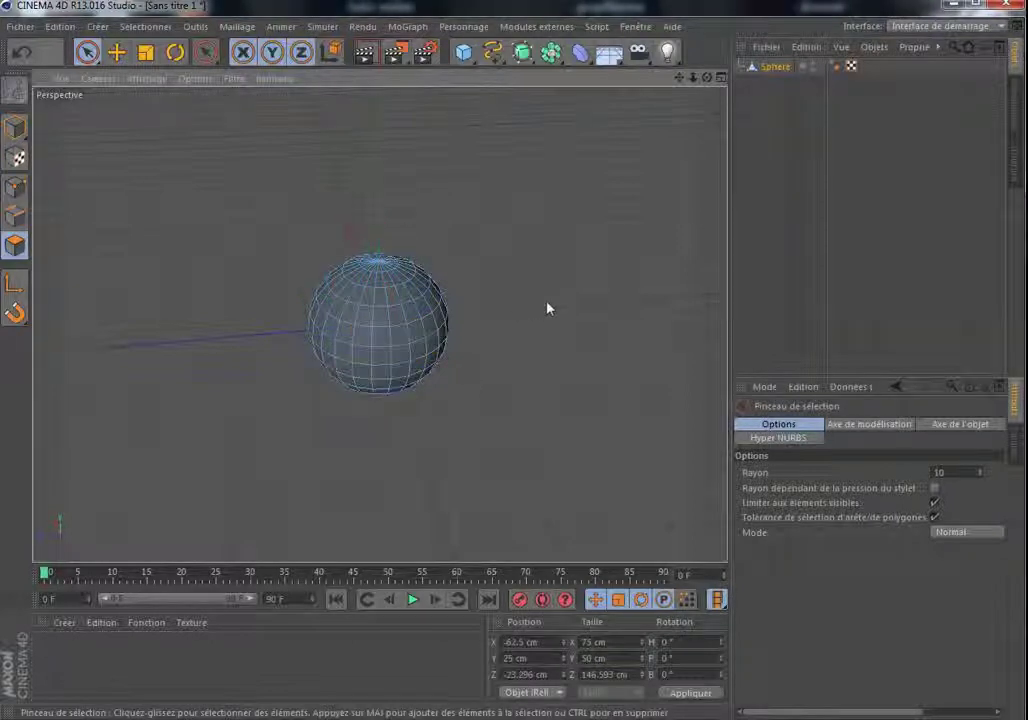
mouse_move(374, 348)
mouse_down()
mouse_move(423, 342)
mouse_move(359, 342)
mouse_up()
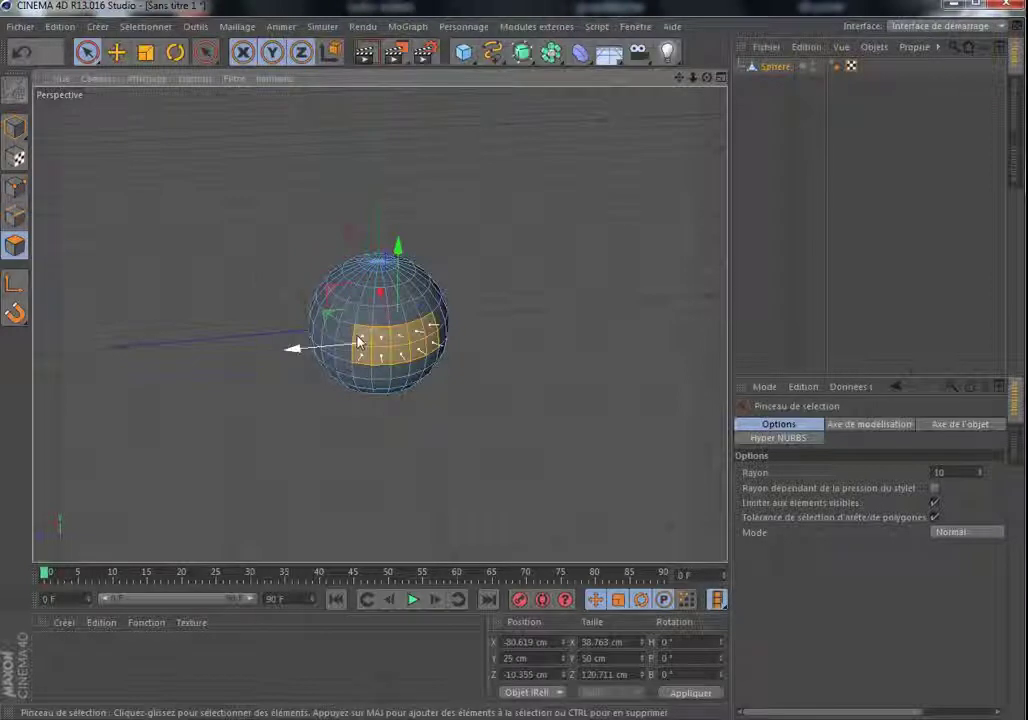
Extrude the selected sphere polygons outward by about 203 cm and turn off group preservation
right_click(203, 268)
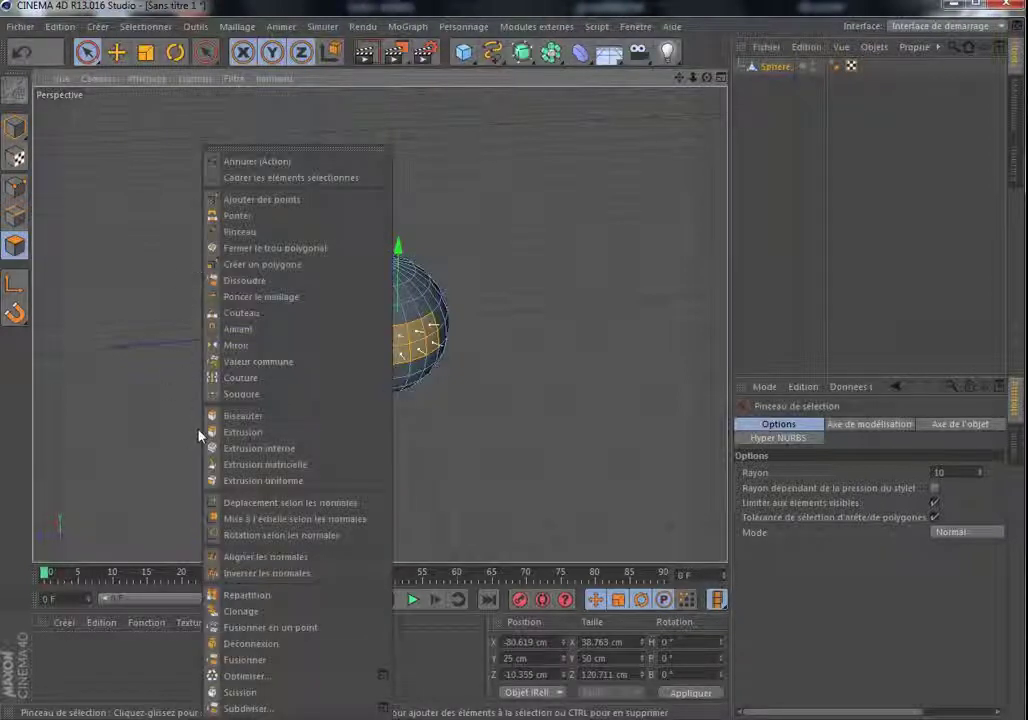
click(242, 432)
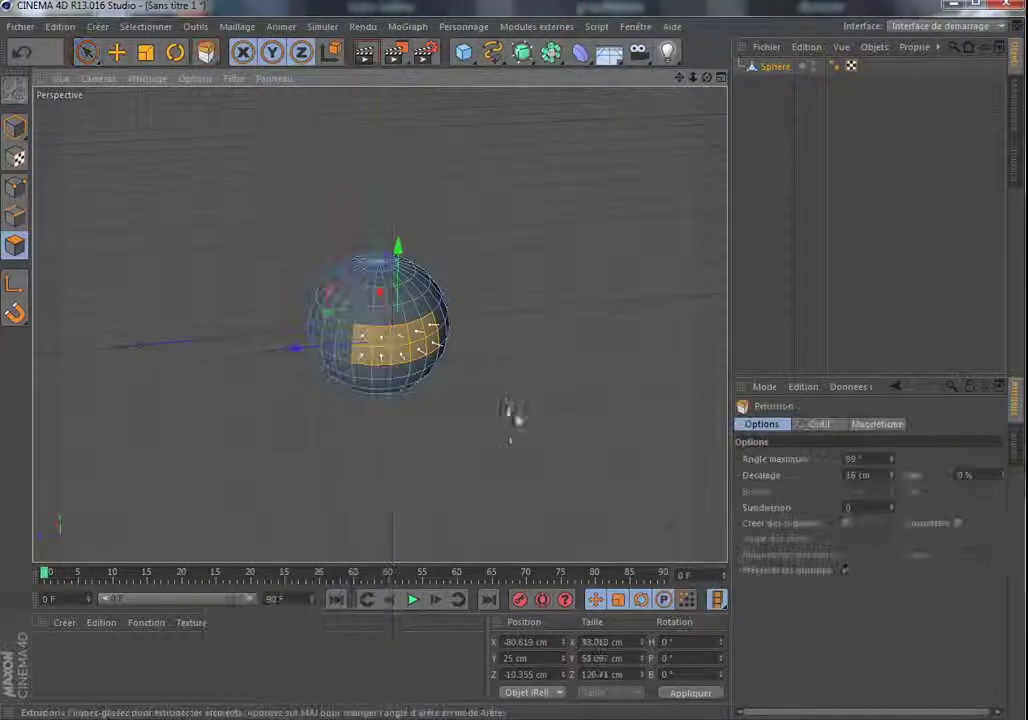
drag(473, 323, 642, 328)
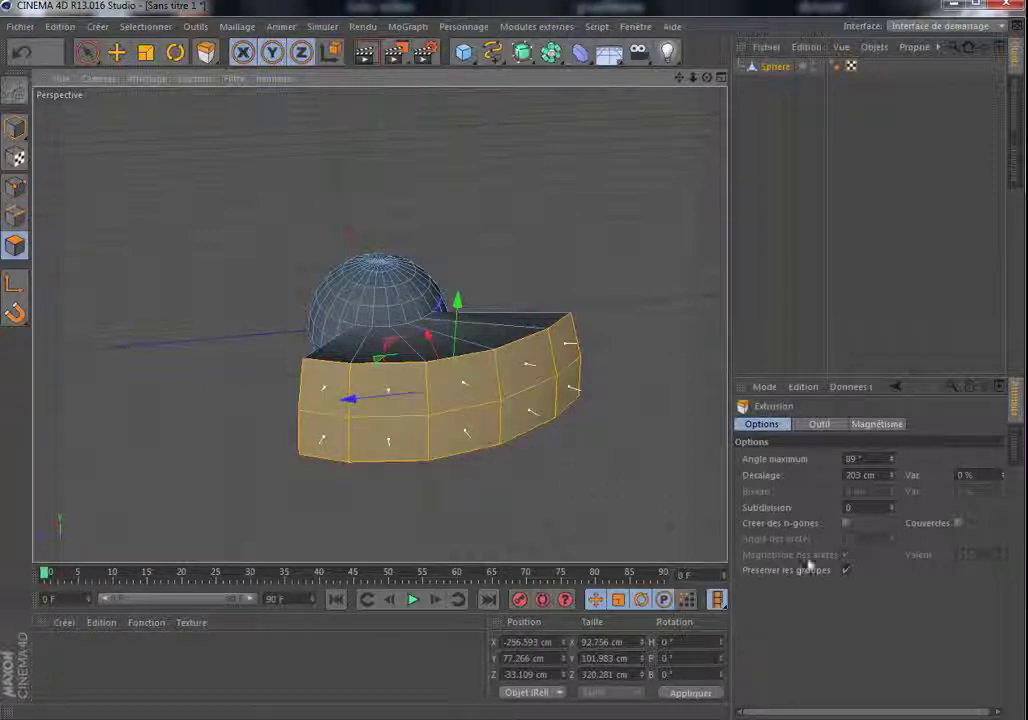
click(846, 570)
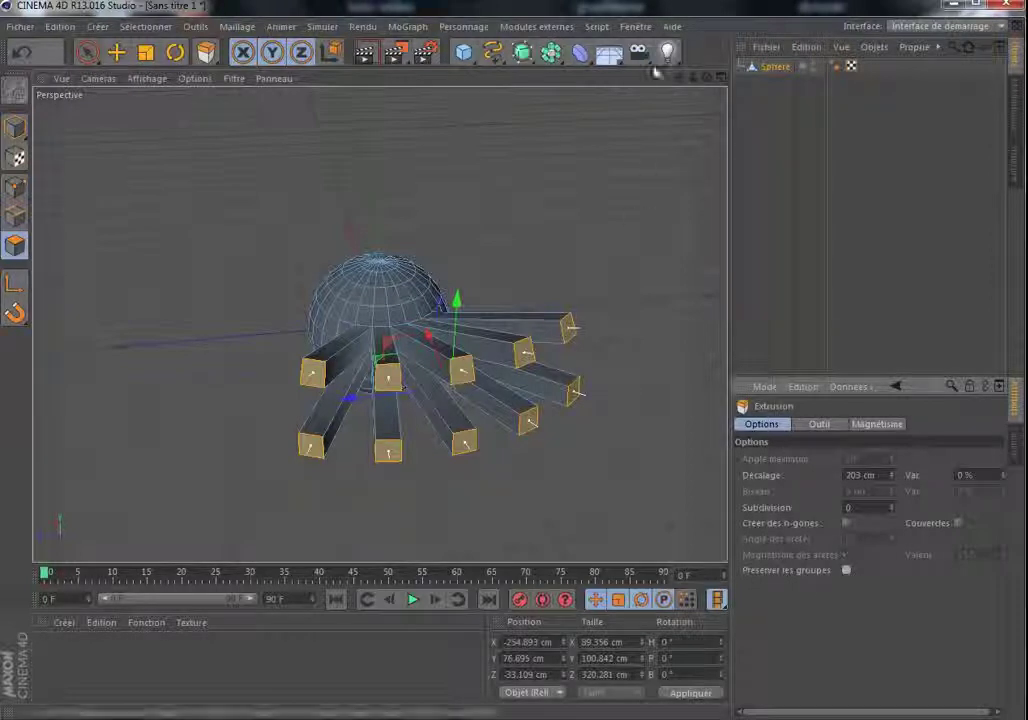
drag(707, 78, 824, 108)
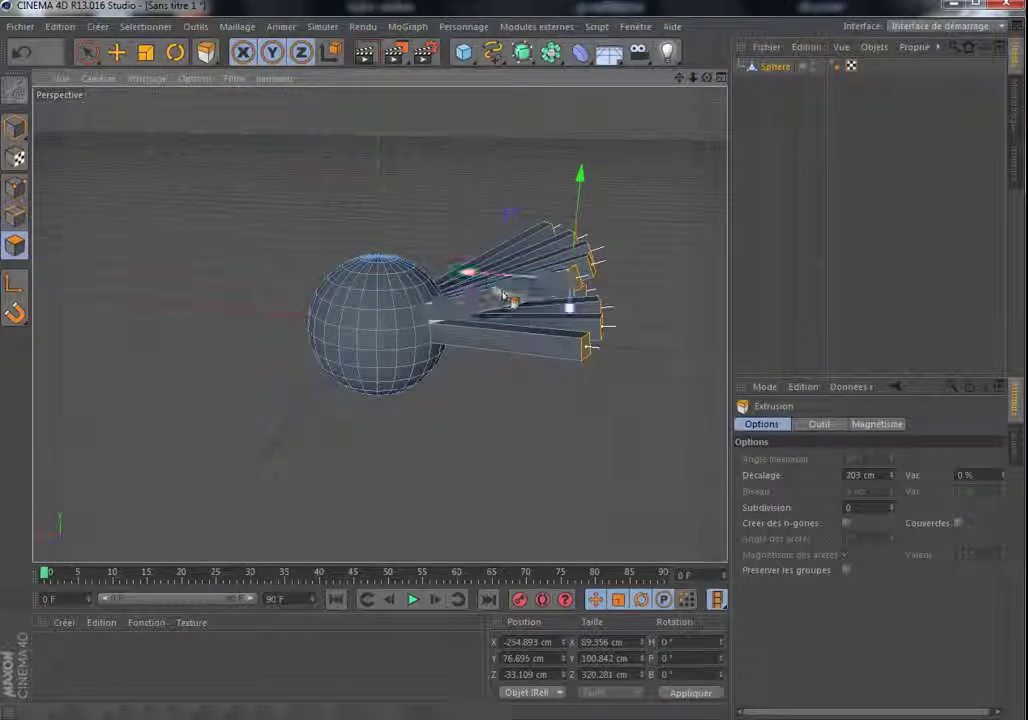
Try selecting the long side polygon of one extruded bar and pulling it away from the bar along its normal
click(488, 306)
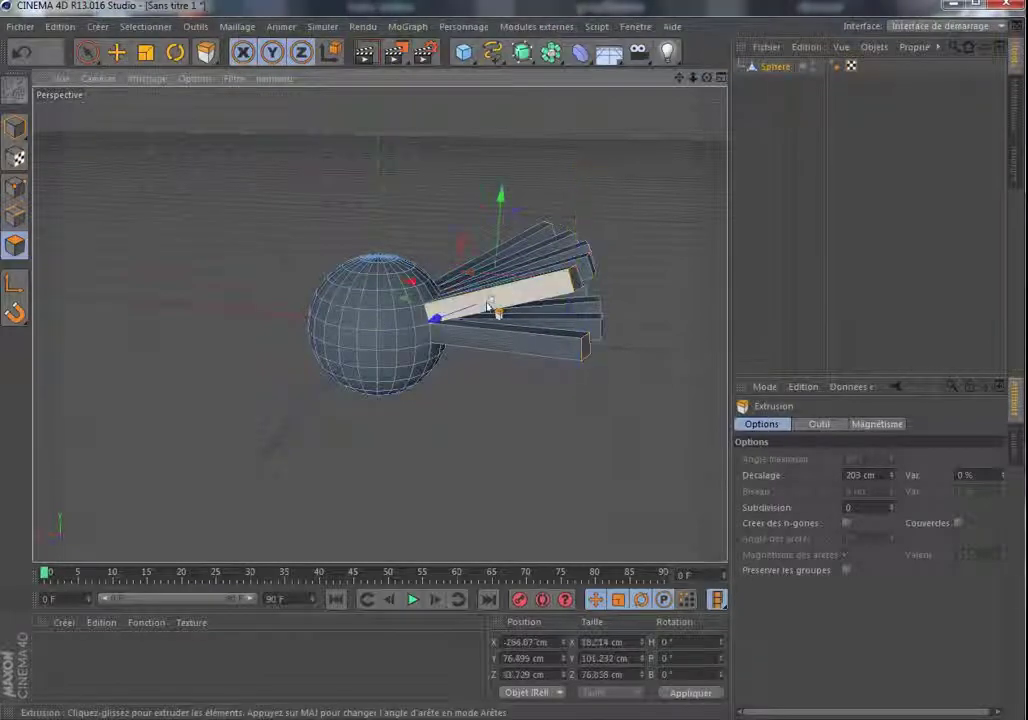
drag(436, 320, 335, 360)
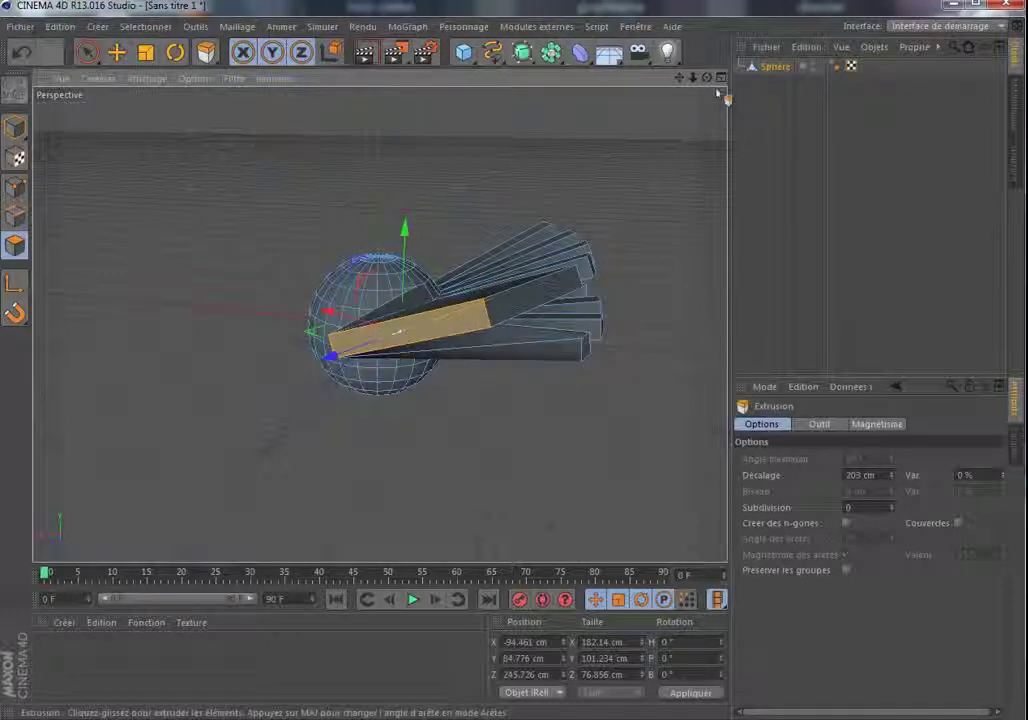
drag(707, 77, 647, 78)
click(393, 392)
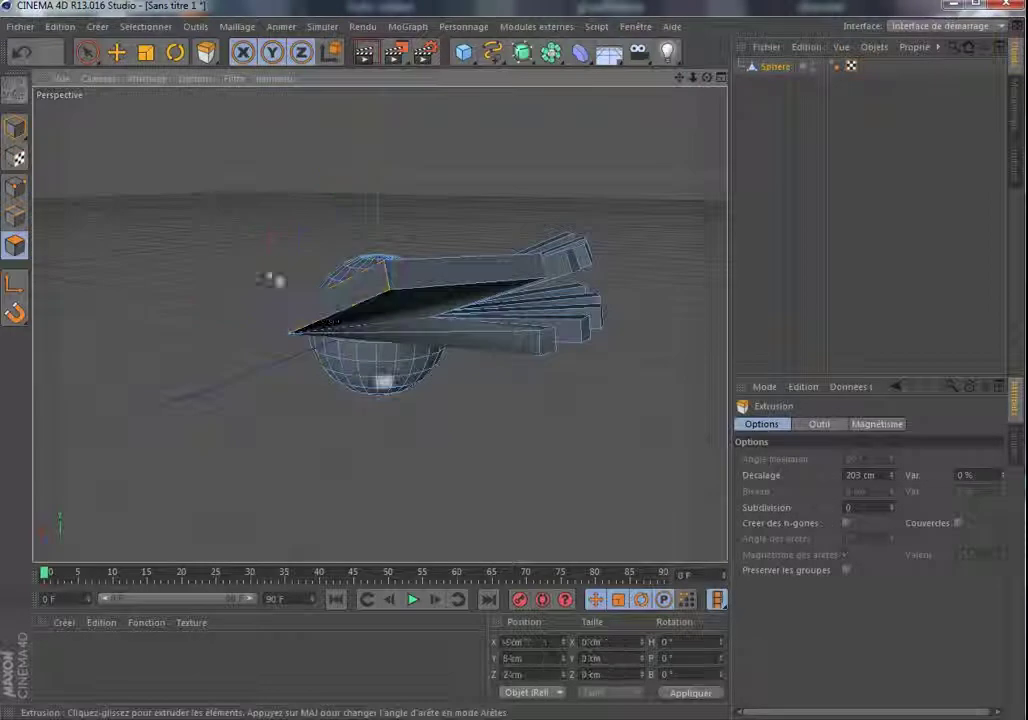
Undo the deselection and the move of the bar's side polygon
click(22, 53)
click(22, 53)
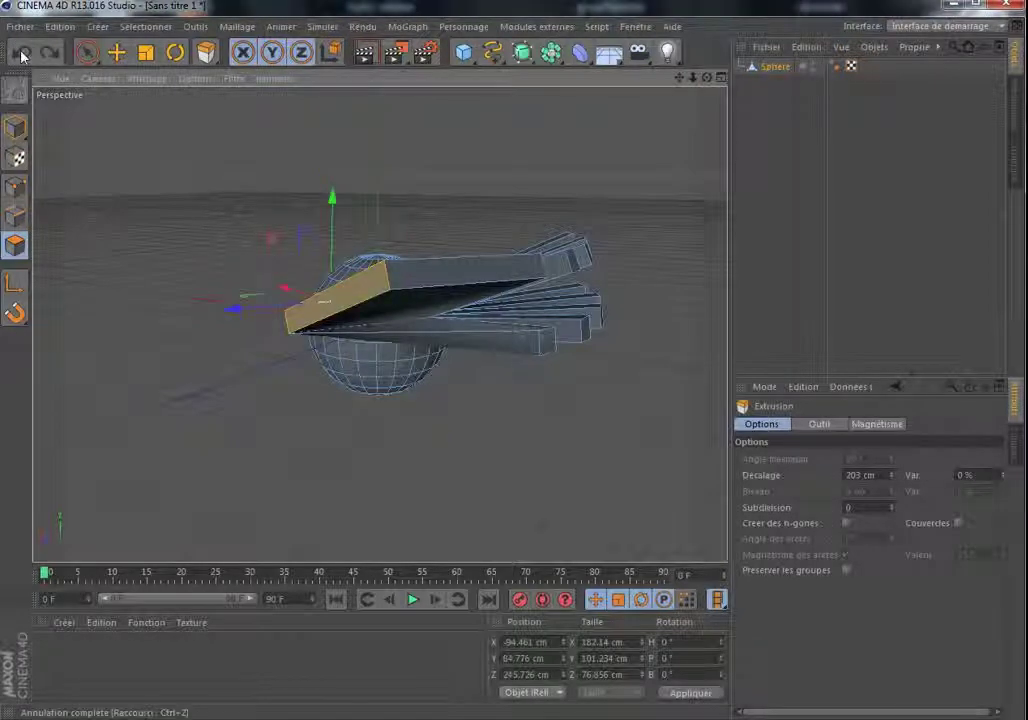
click(22, 53)
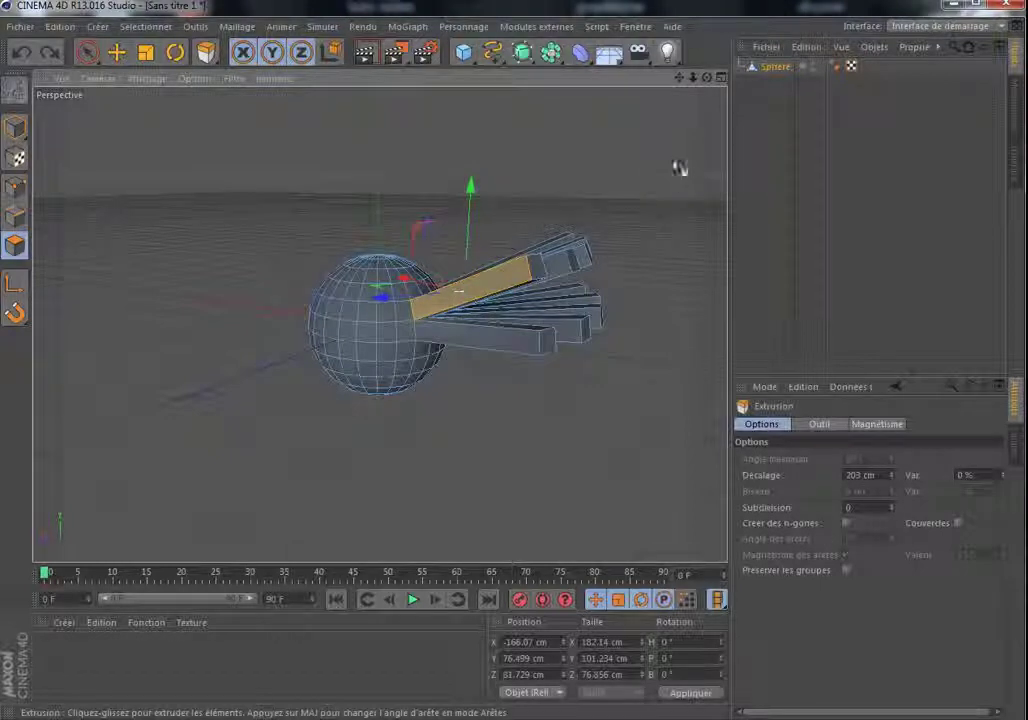
drag(707, 78, 741, 90)
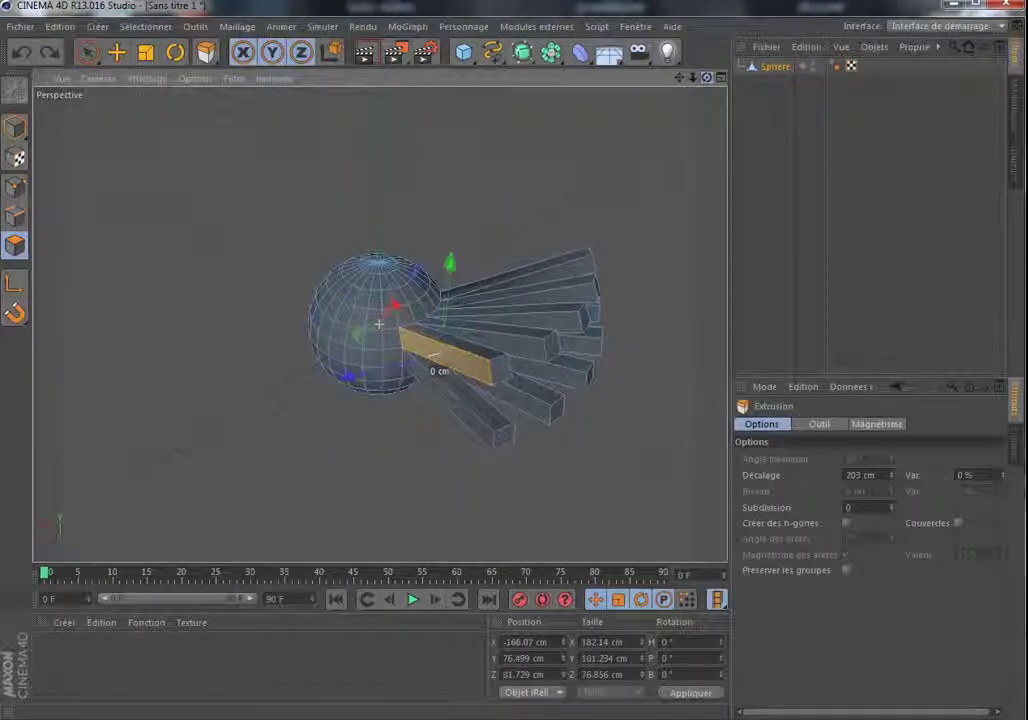
Replace the sphere with a new cube of 10 segments on X, Y and Z, and make it editable
click(775, 67)
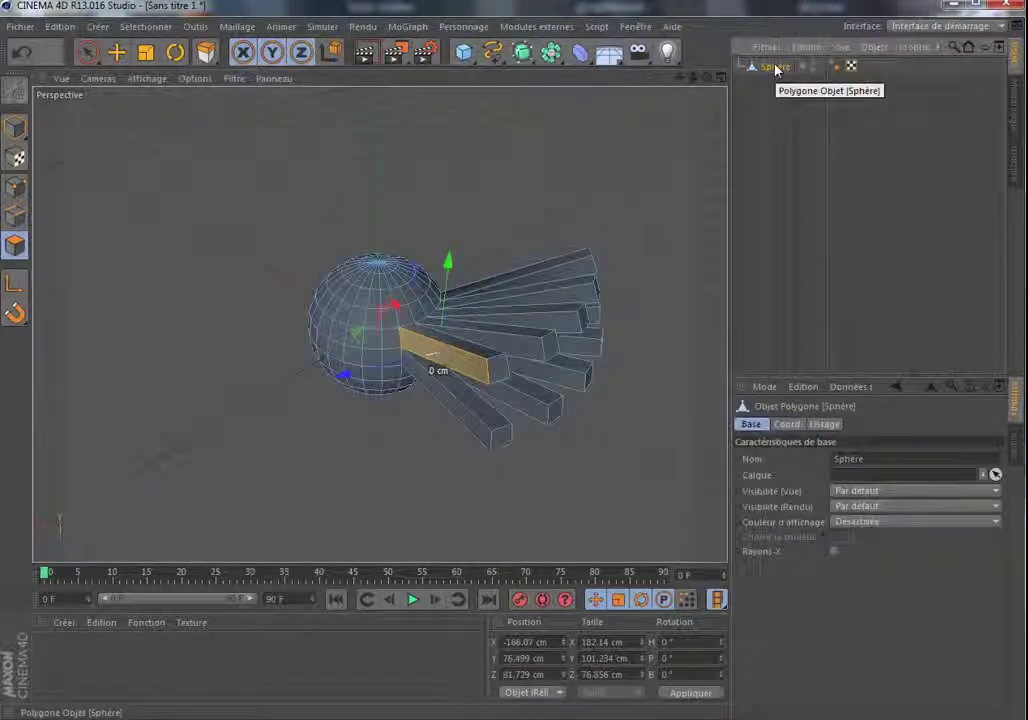
key(Delete)
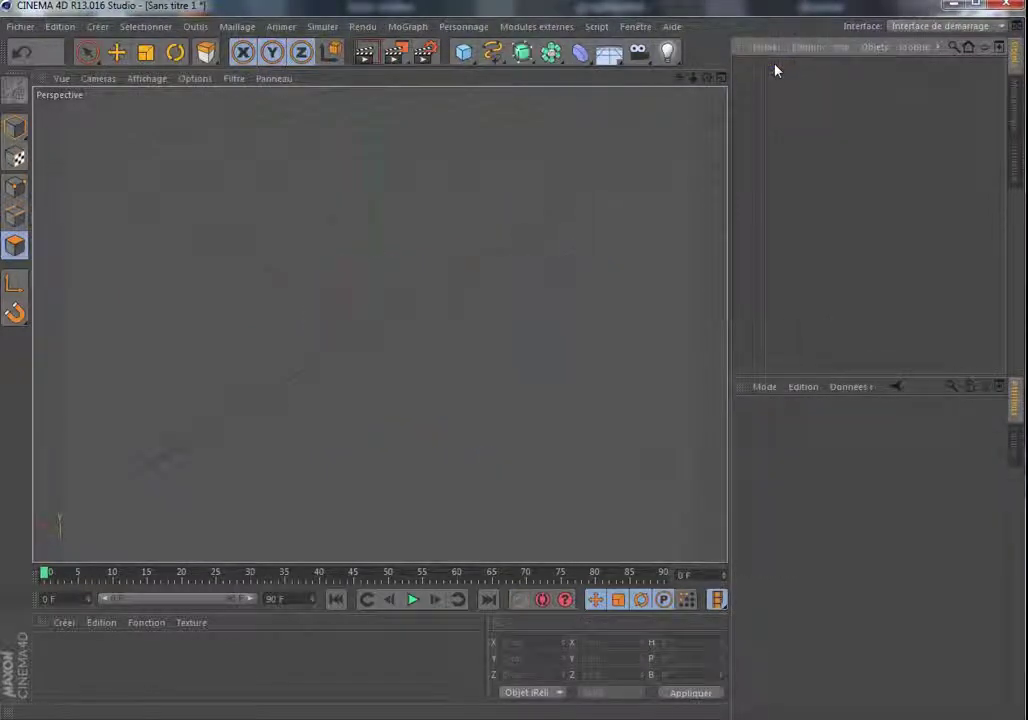
click(463, 52)
click(643, 70)
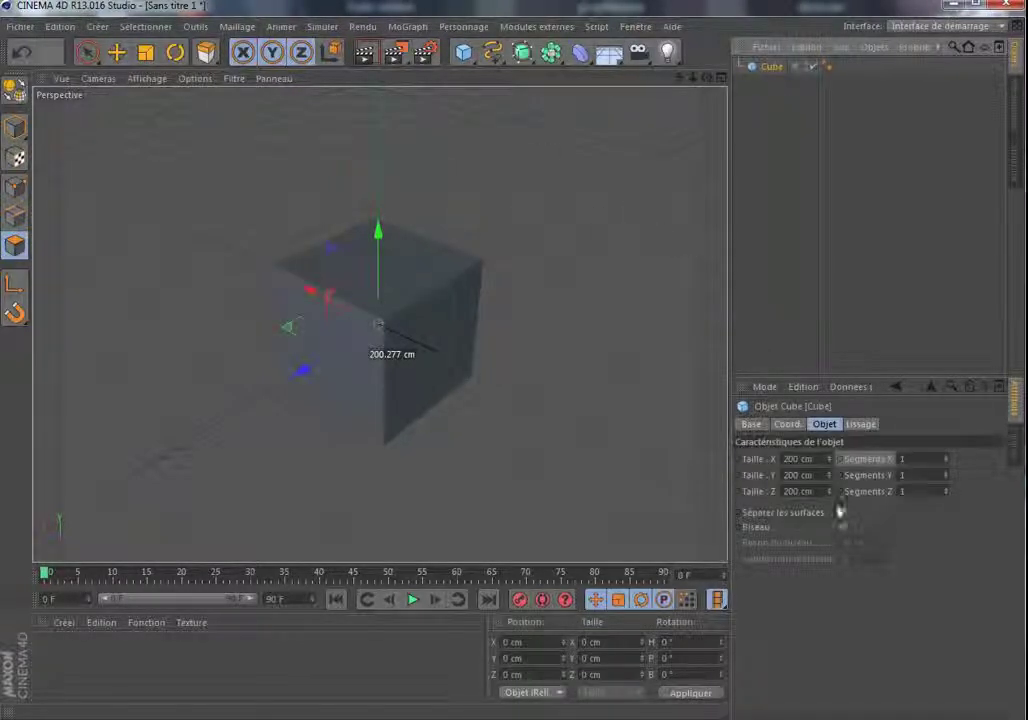
double_click(903, 458)
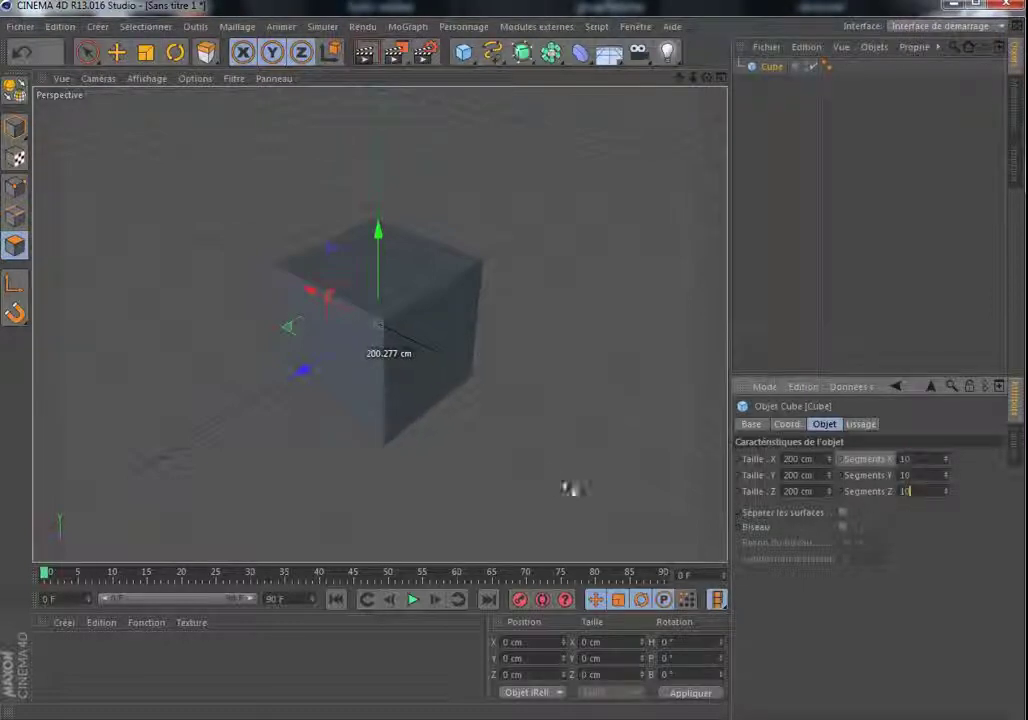
click(543, 473)
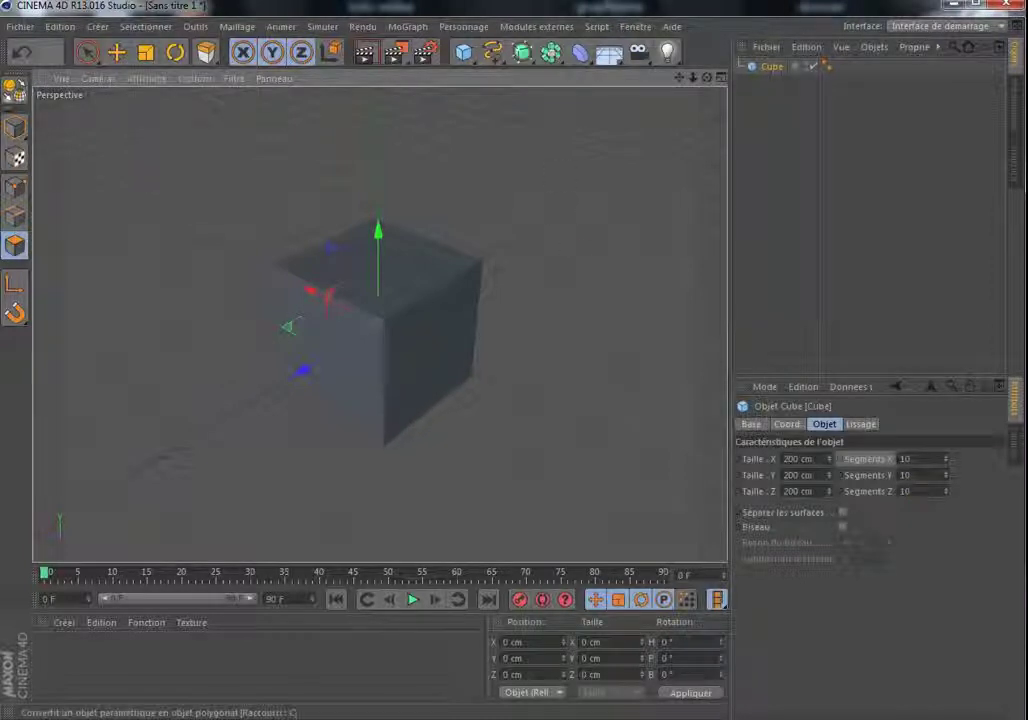
click(14, 90)
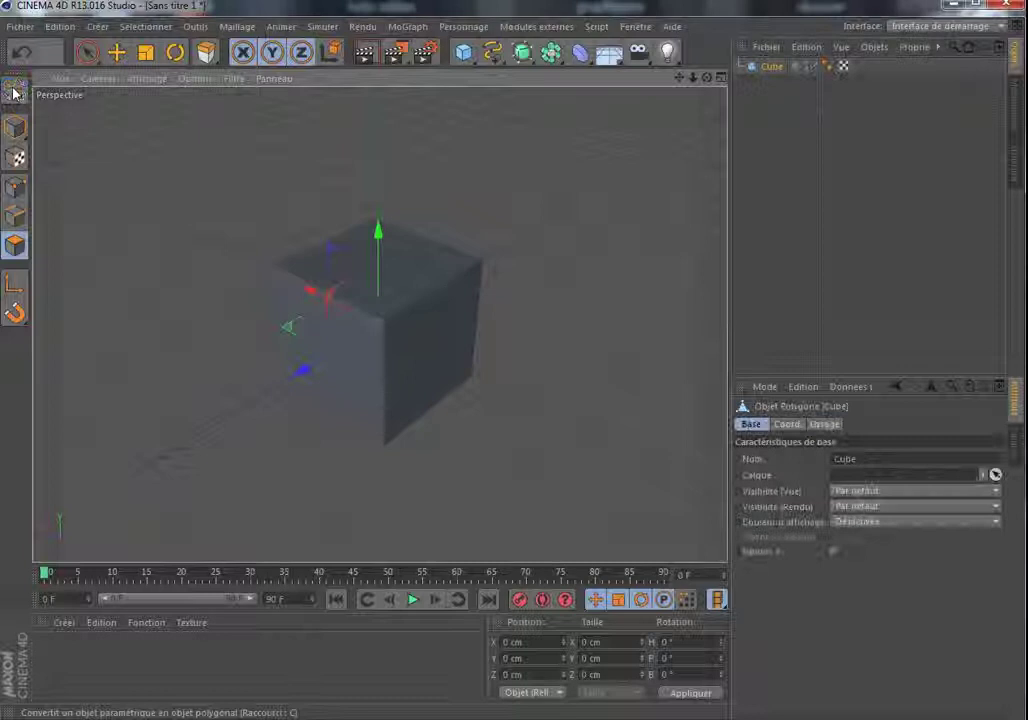
right_click(161, 228)
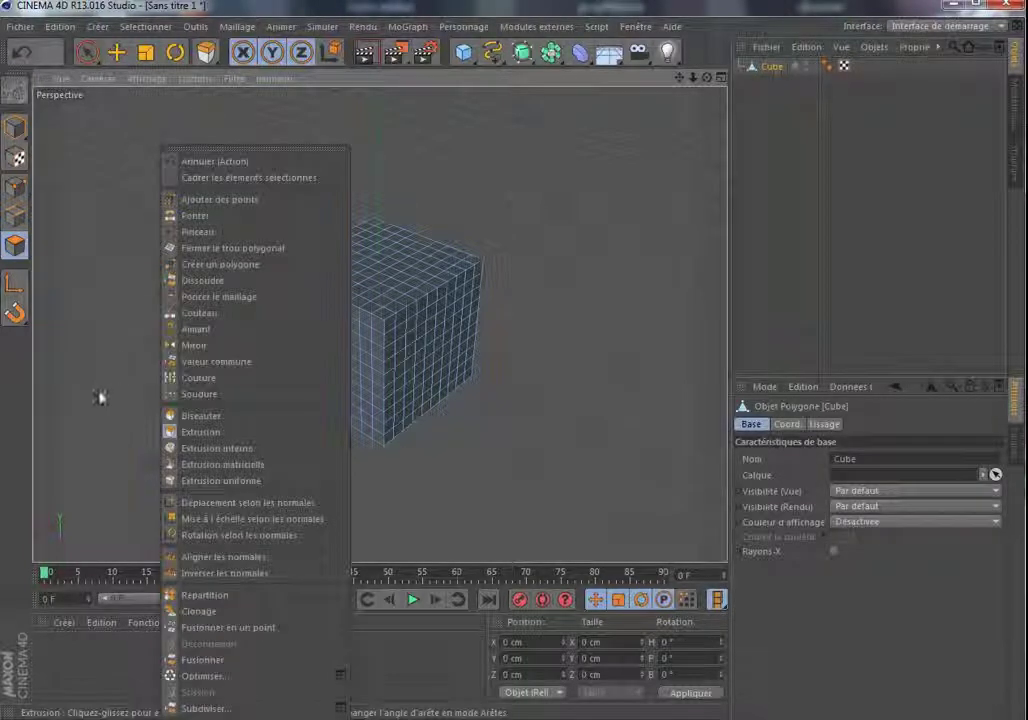
click(175, 416)
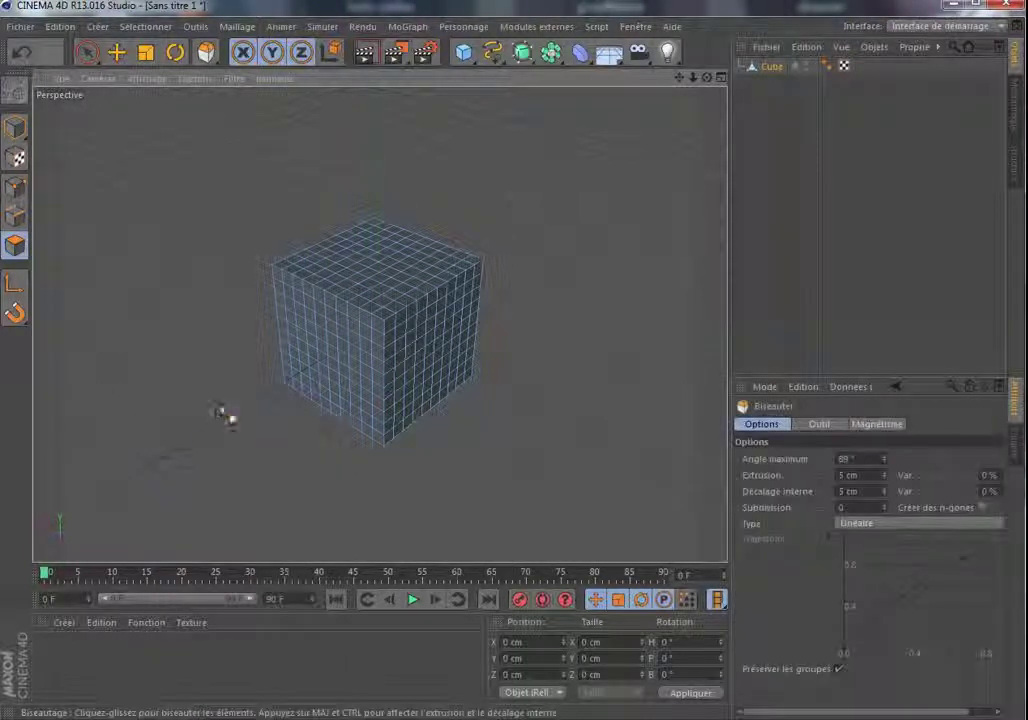
click(376, 239)
key(ctrl+z)
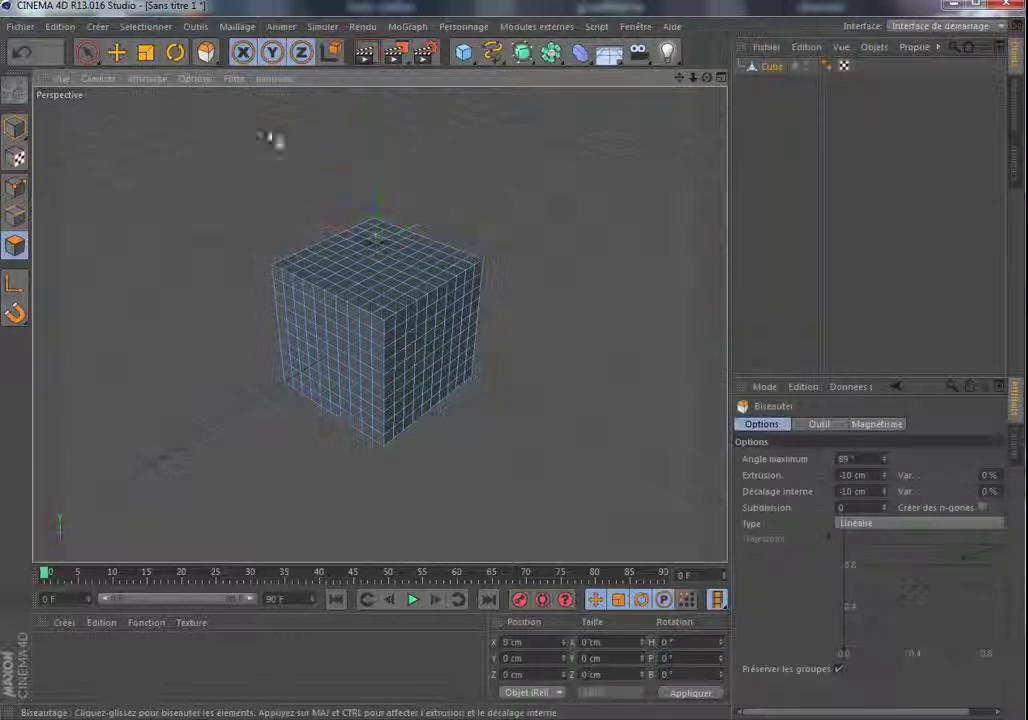
Brush-select a patch of polygons in the middle of the cube's top and bevel it by about 58.1 cm with group preservation on
click(86, 52)
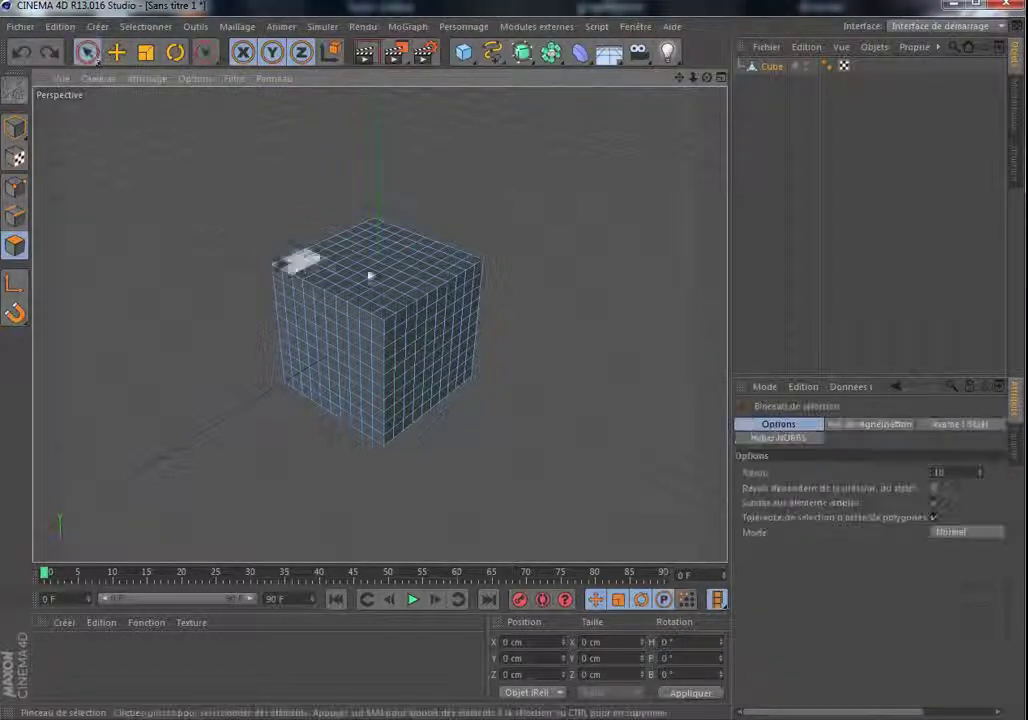
mouse_move(366, 252)
mouse_down()
mouse_move(350, 271)
mouse_move(371, 282)
mouse_move(412, 274)
mouse_up()
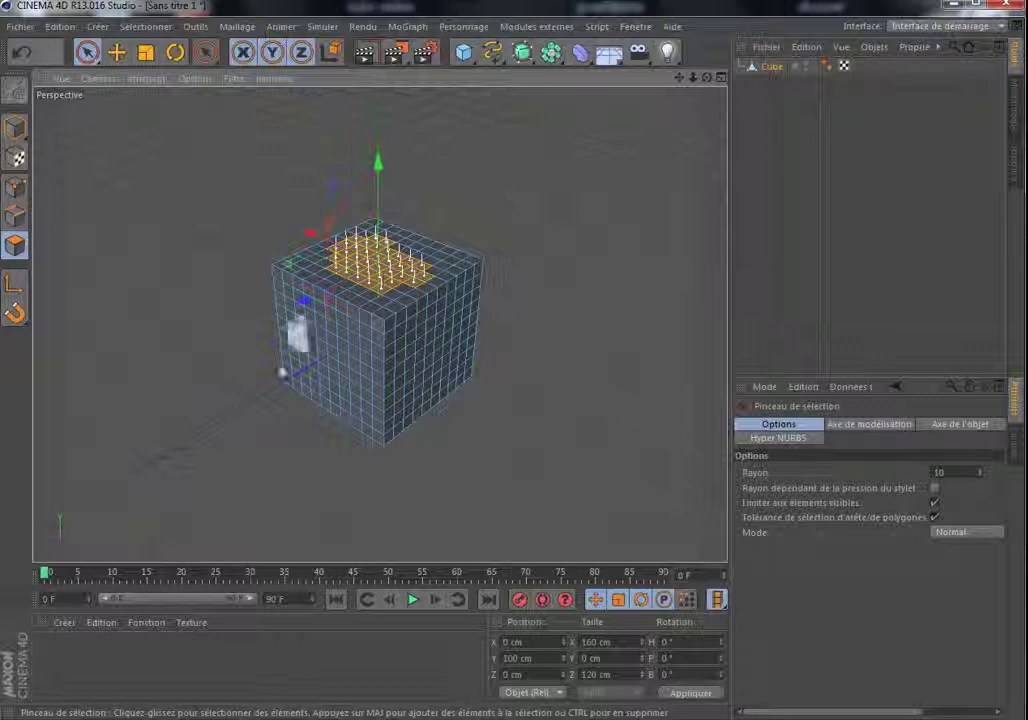
right_click(167, 179)
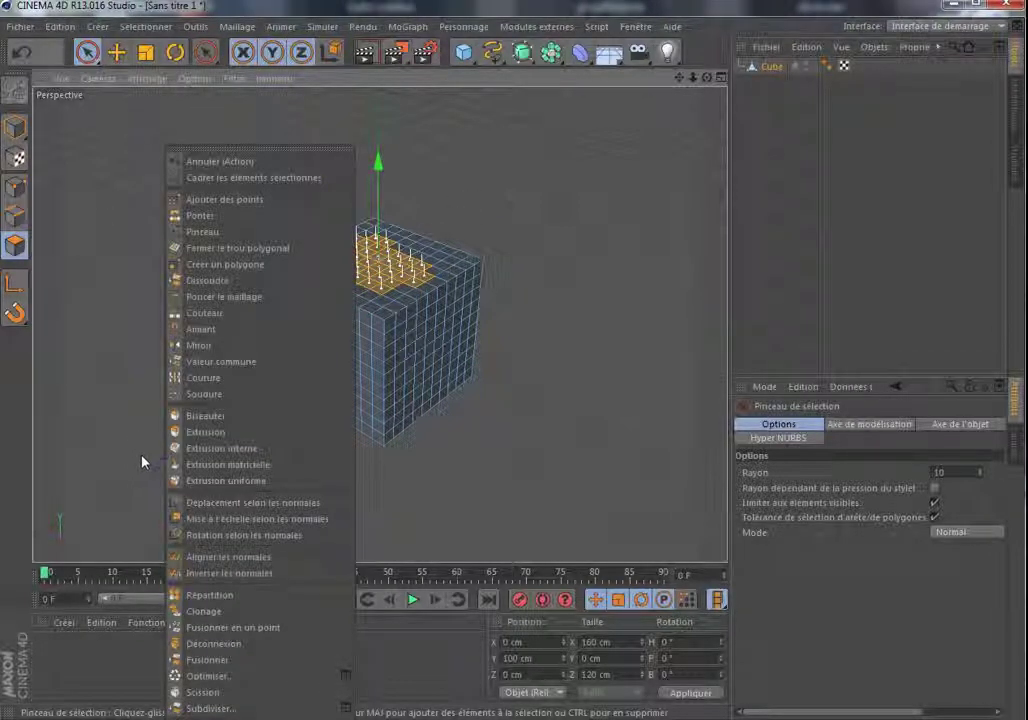
click(244, 414)
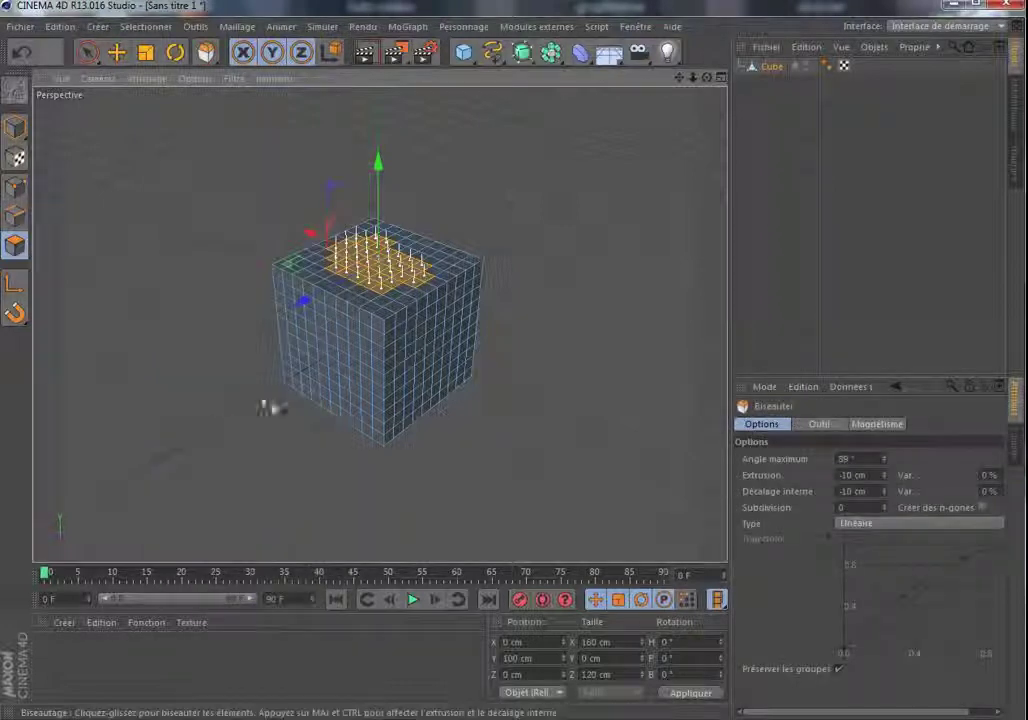
drag(452, 217, 596, 217)
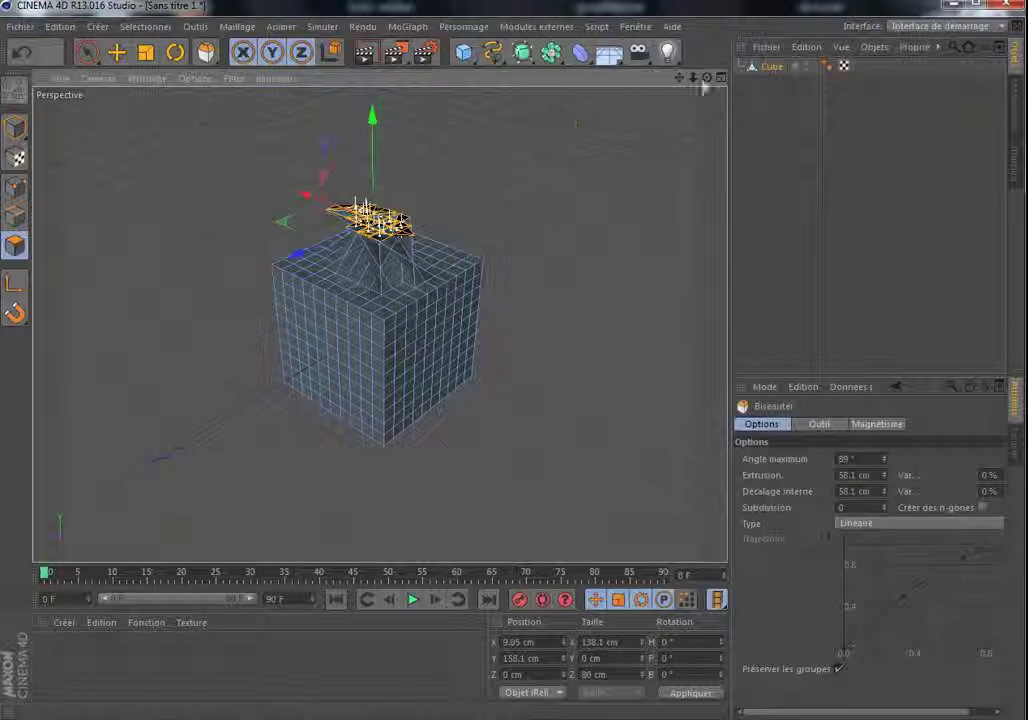
drag(707, 77, 744, 98)
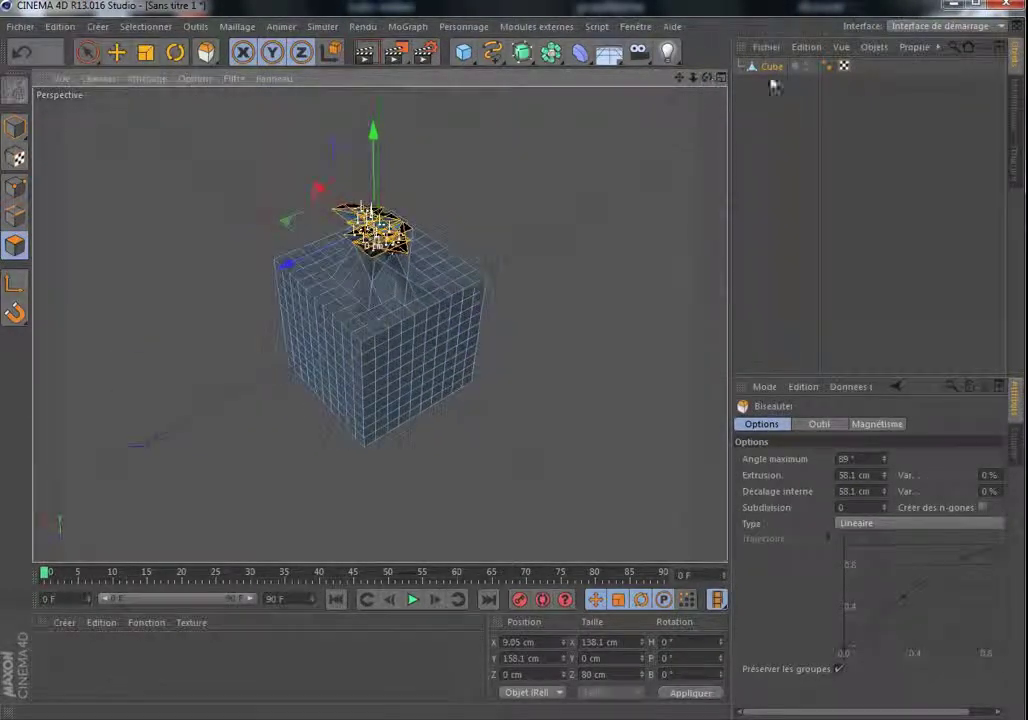
Replace the cube with a new one of 4 segments on X, Y and Z, and make it editable
click(770, 67)
key(Delete)
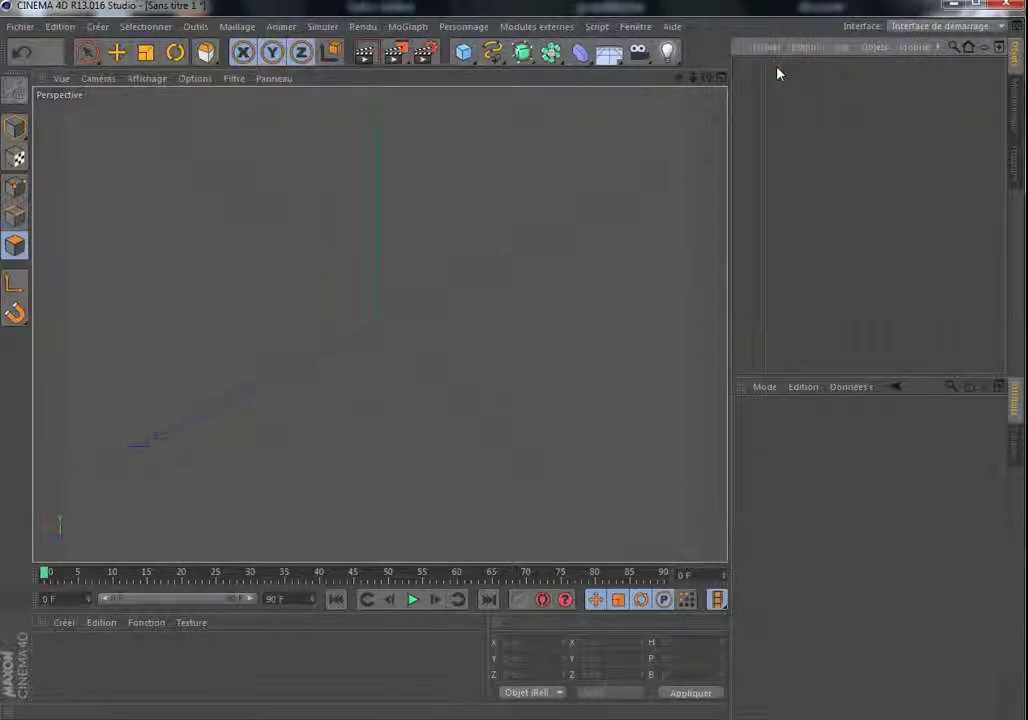
click(465, 53)
click(610, 68)
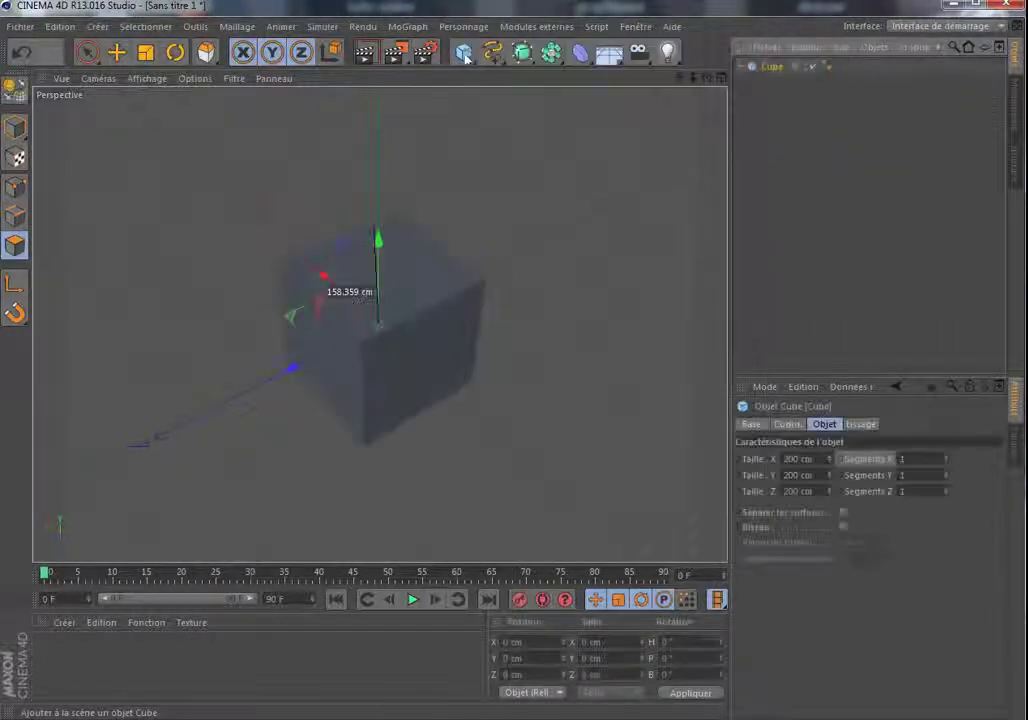
click(922, 460)
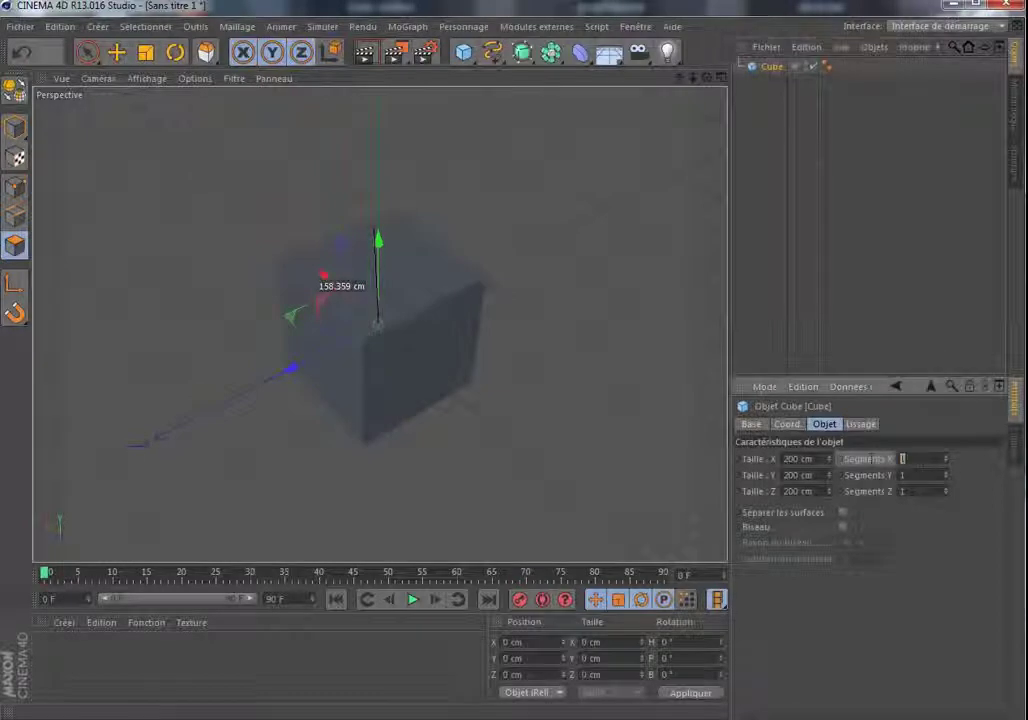
text(4)
key(Tab)
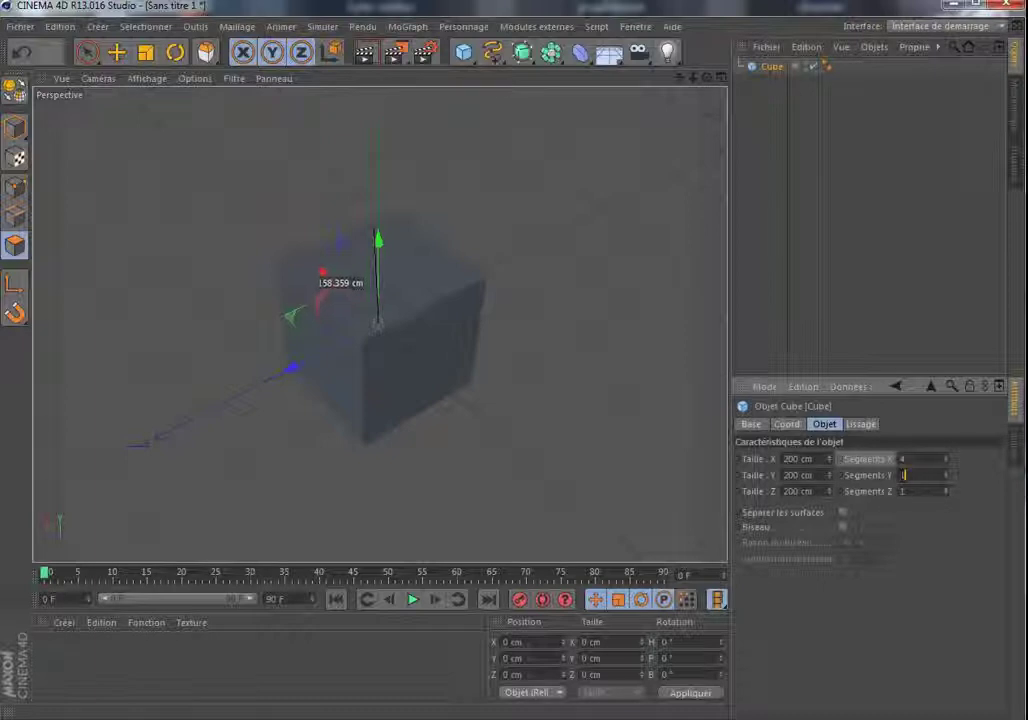
click(964, 601)
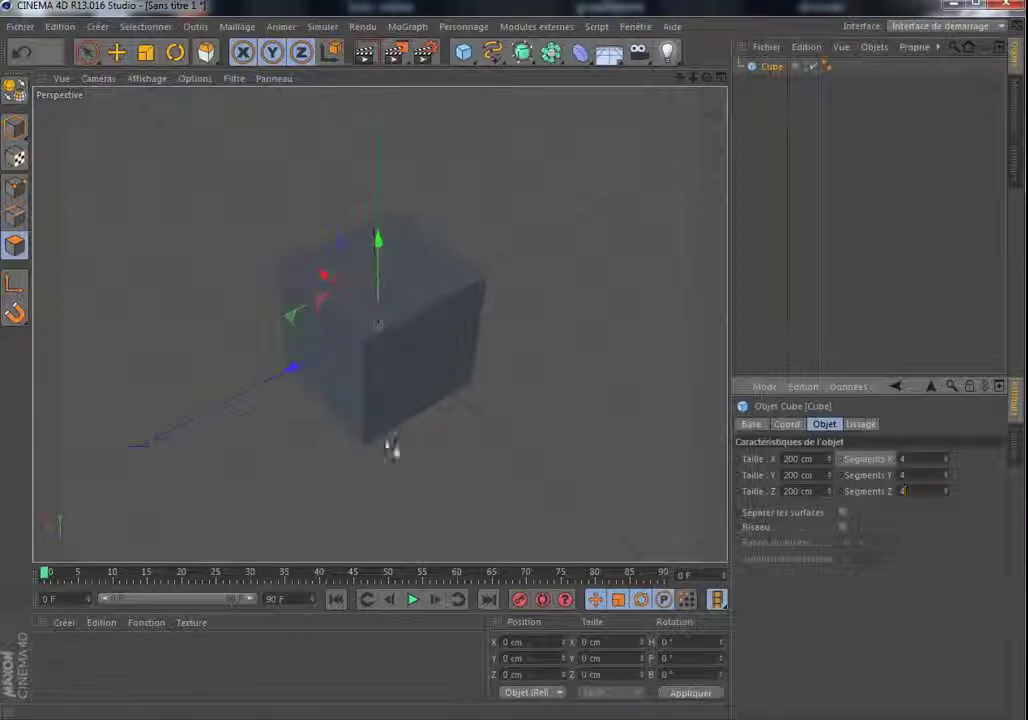
click(15, 90)
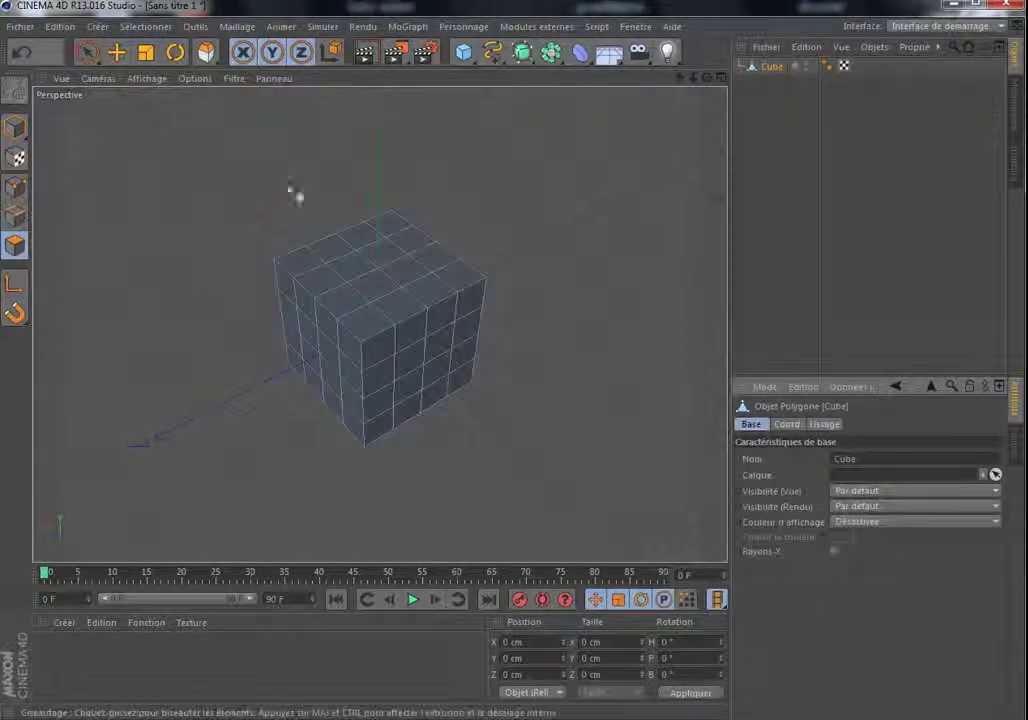
Brush-select the four central polygons on the cube's top and extrude them upward by about 13 cm without preserving groups
click(88, 52)
click(92, 54)
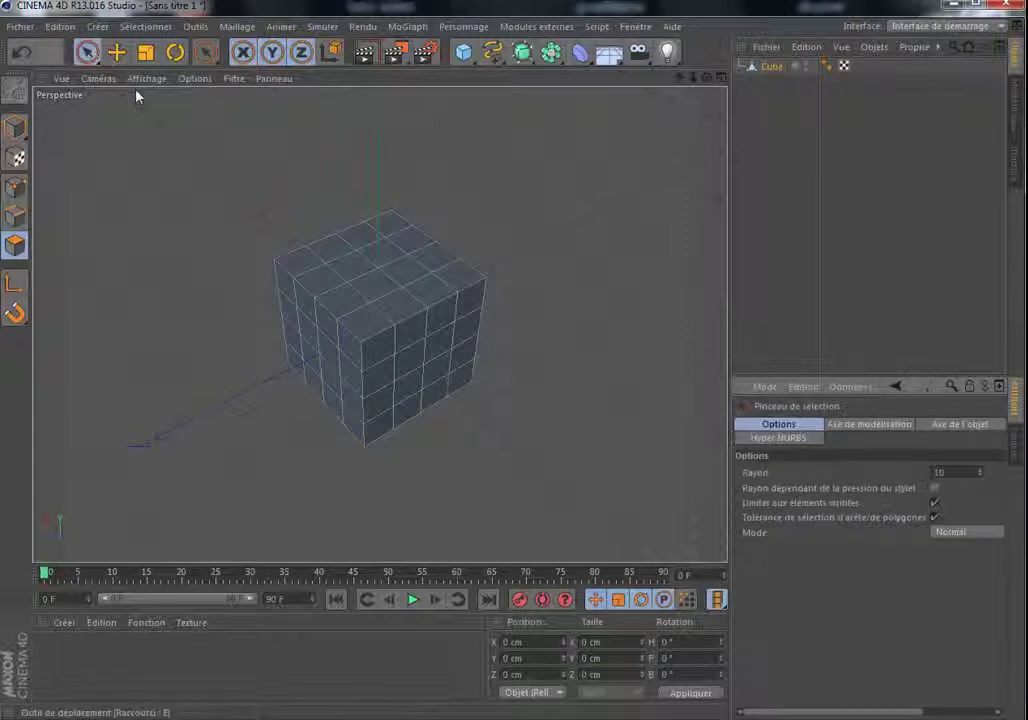
click(377, 273)
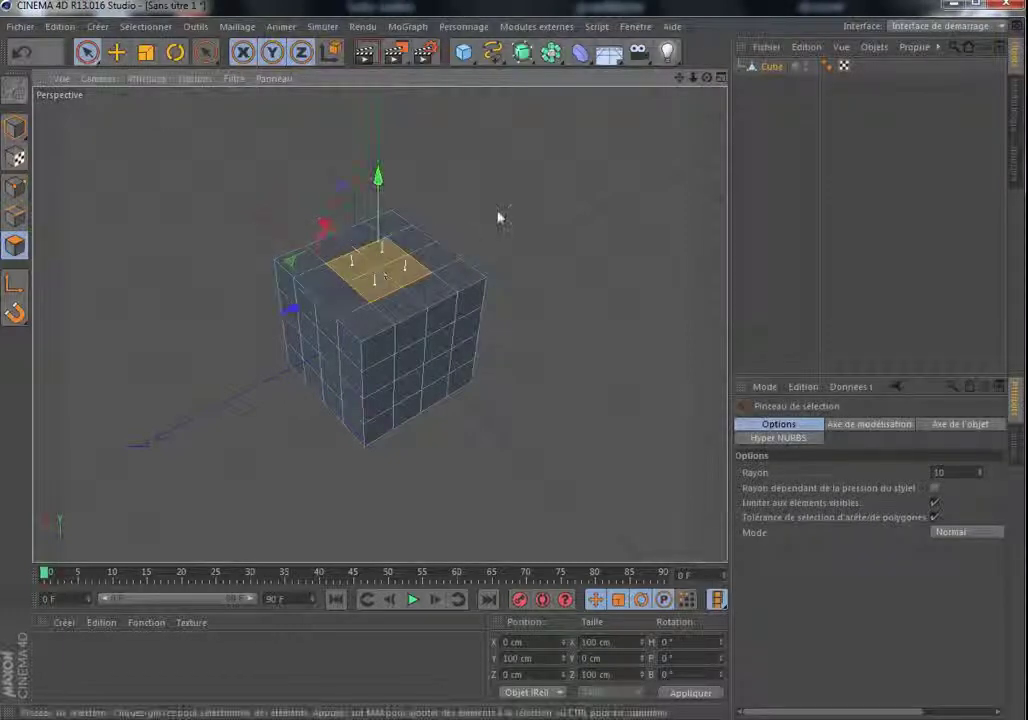
right_click(177, 167)
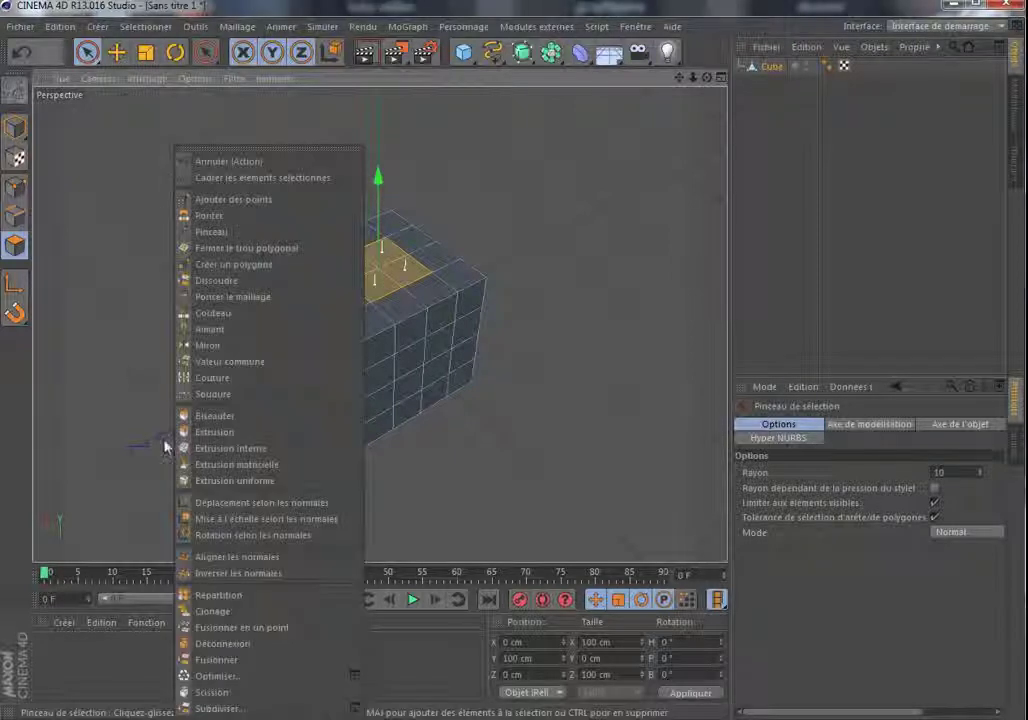
click(201, 434)
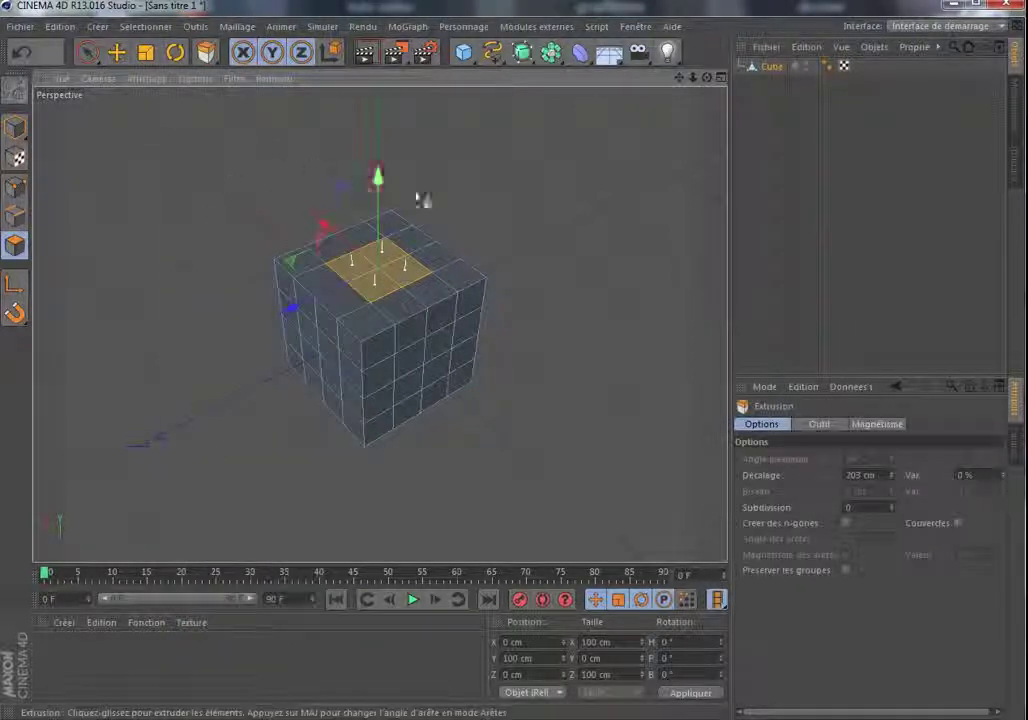
drag(490, 225, 528, 225)
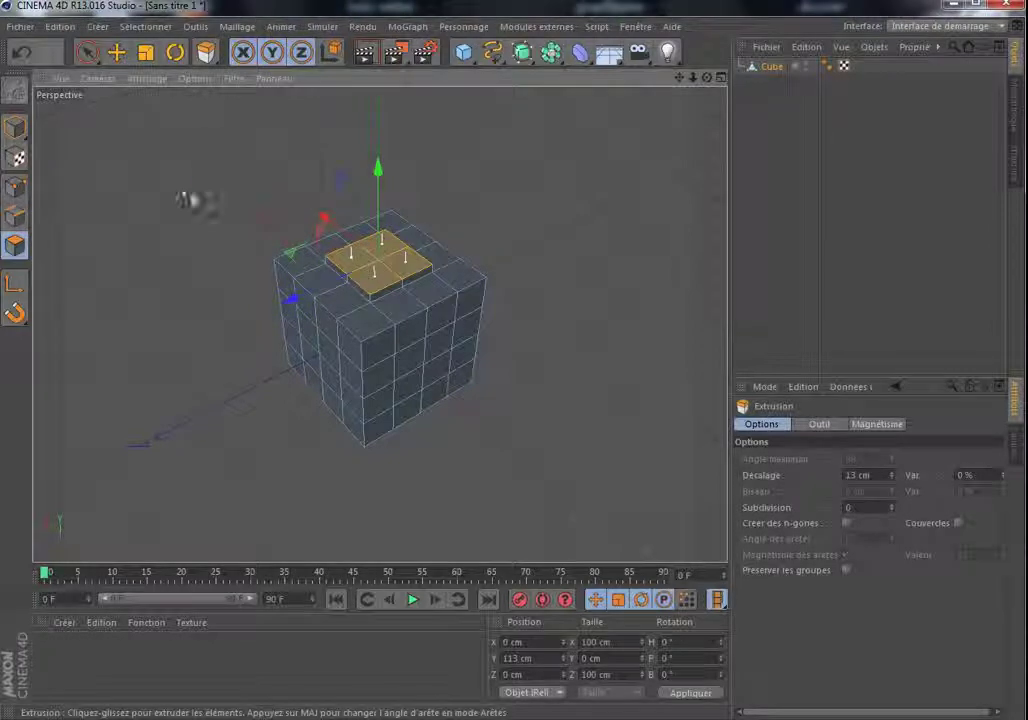
Bevel the four extruded top polygons with an extrusion and inner offset of about 14.6 cm
right_click(104, 157)
click(170, 416)
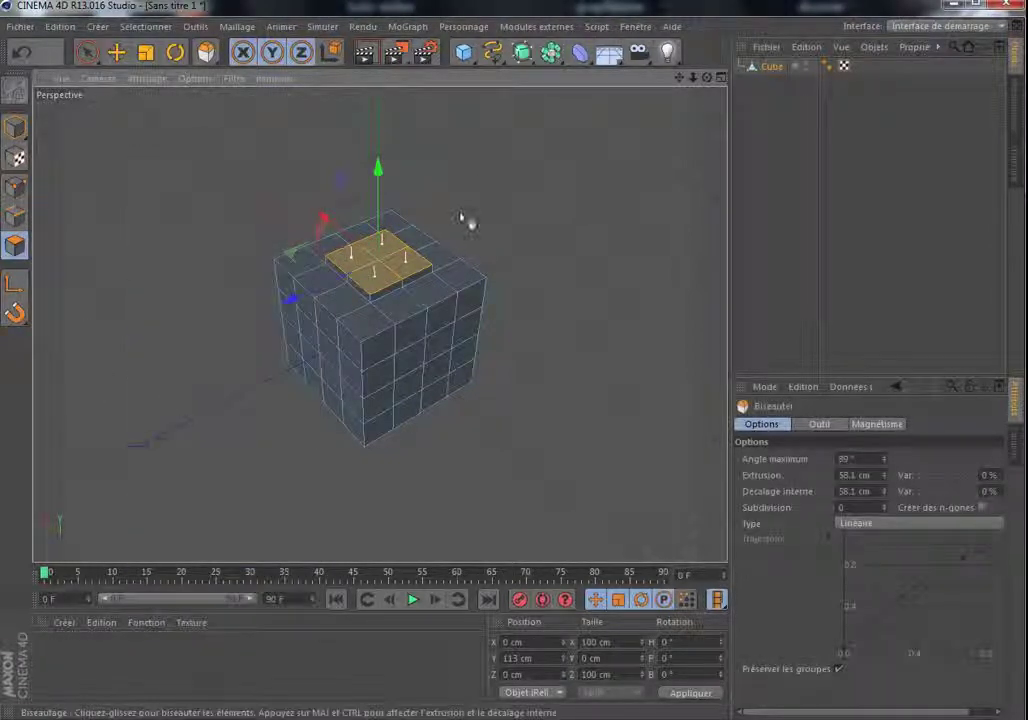
drag(418, 528, 480, 528)
drag(452, 228, 465, 228)
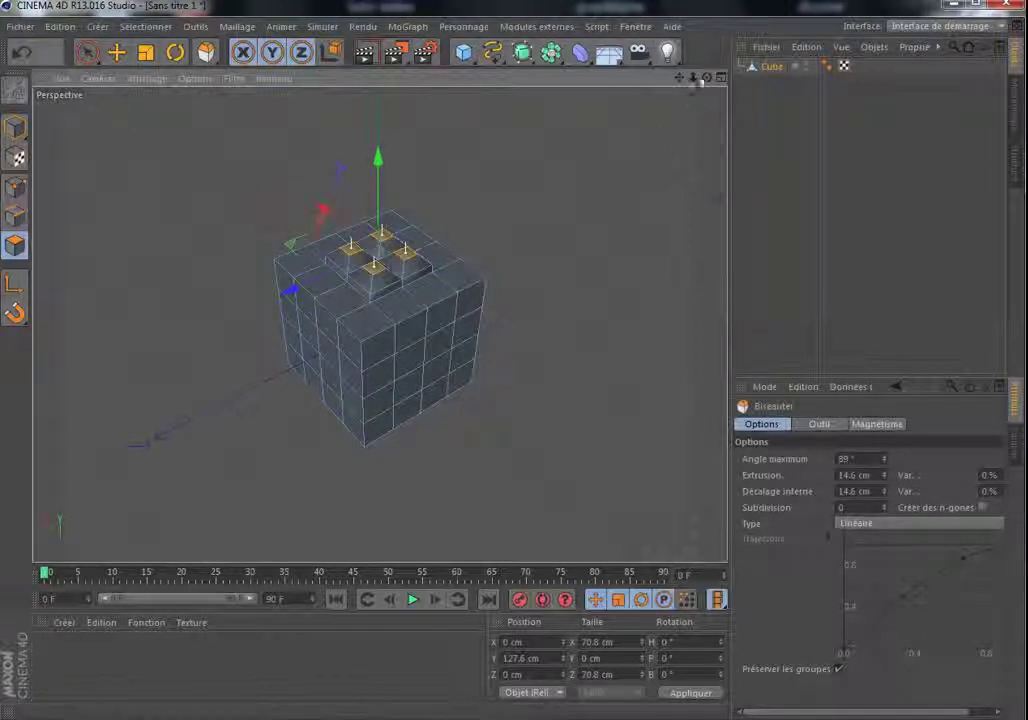
drag(707, 77, 772, 85)
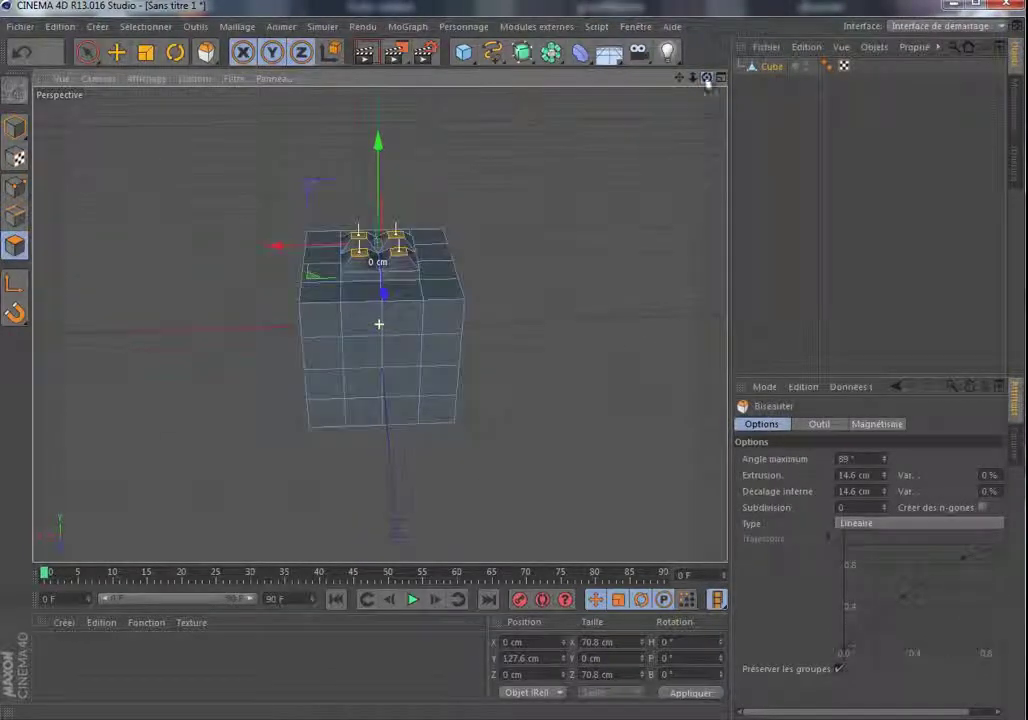
click(820, 425)
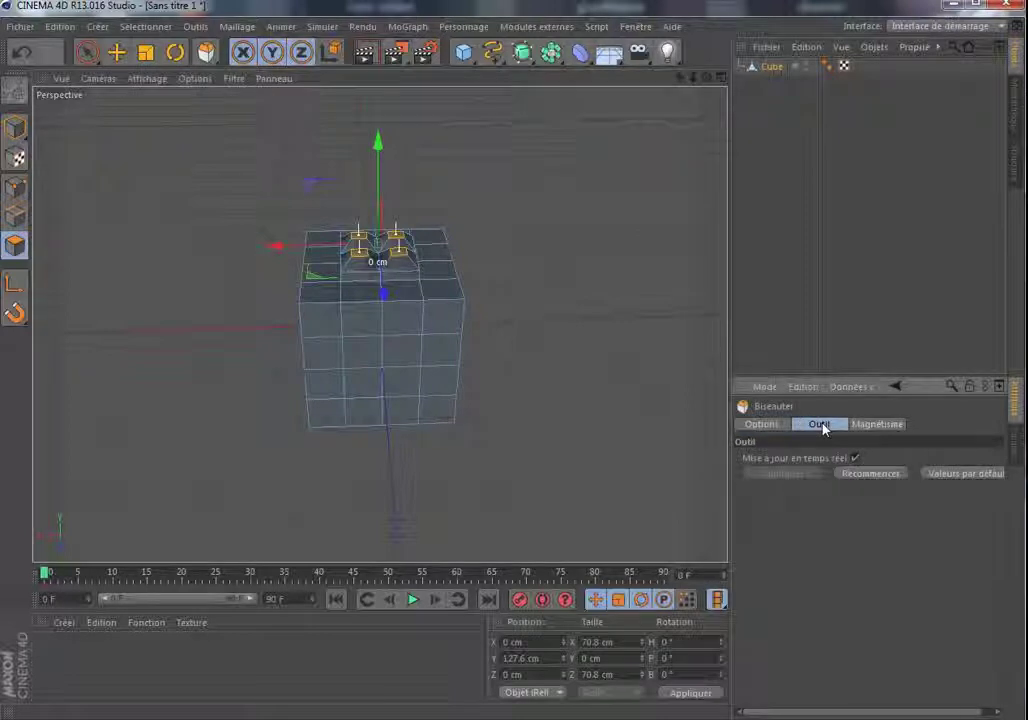
click(868, 425)
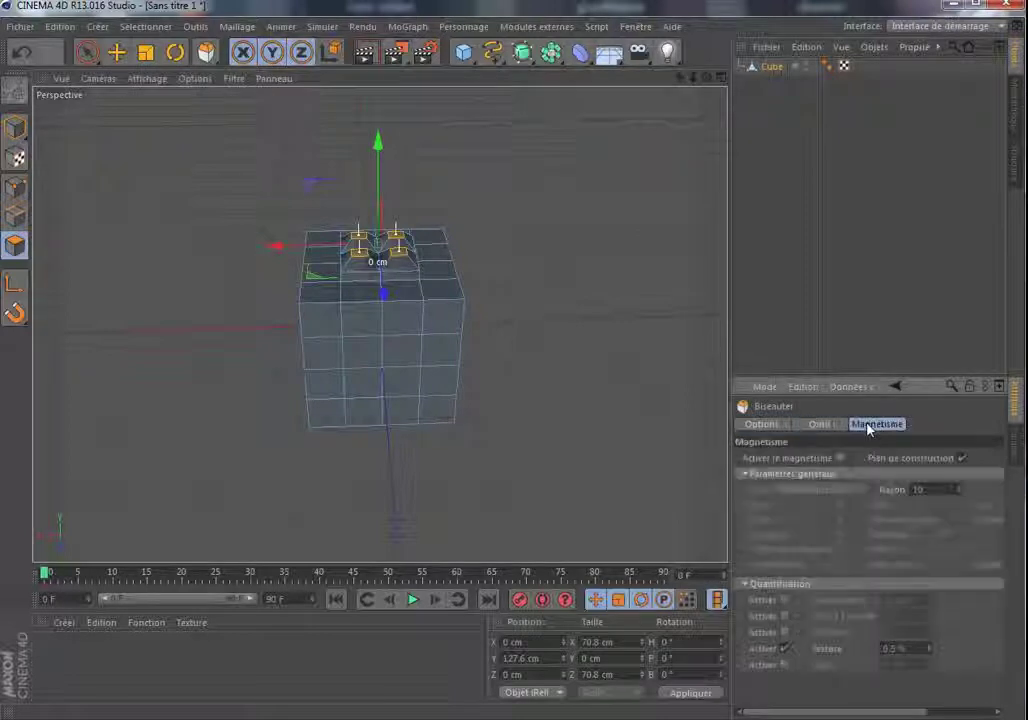
click(776, 425)
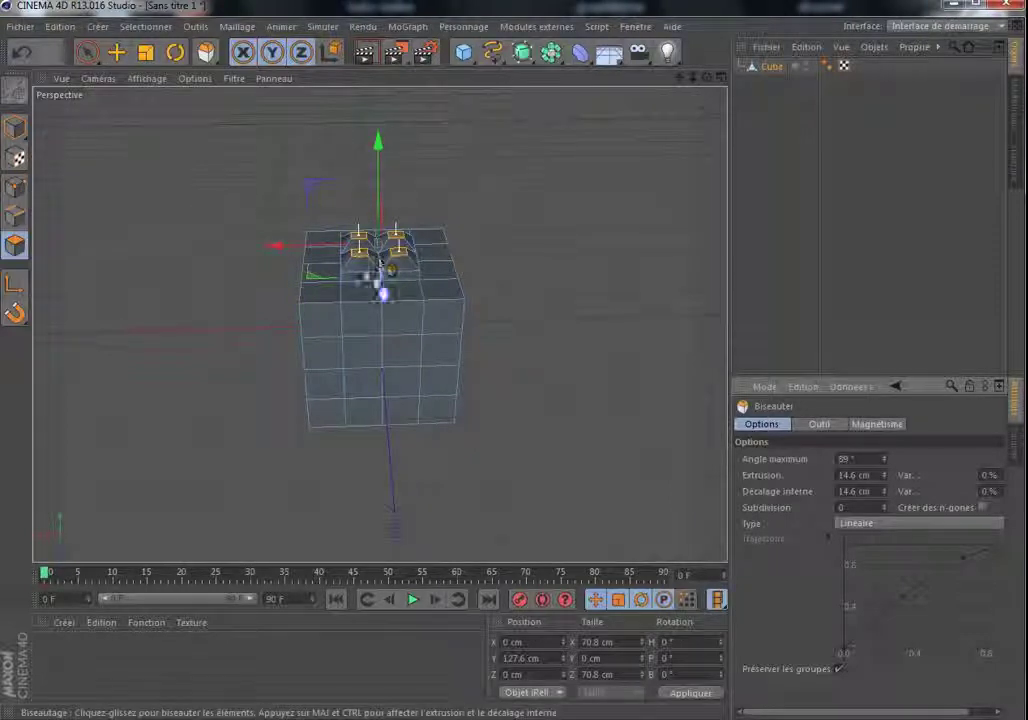
Bevel the upper corner polygon of the cube's front side with an extrusion and inner offset of about 20.6 cm
click(447, 327)
mouse_move(523, 294)
mouse_down()
mouse_move(505, 294)
mouse_move(540, 294)
mouse_up()
mouse_move(707, 77)
mouse_down()
mouse_move(860, 88)
mouse_move(722, 52)
mouse_move(728, 38)
mouse_move(704, 79)
mouse_up()
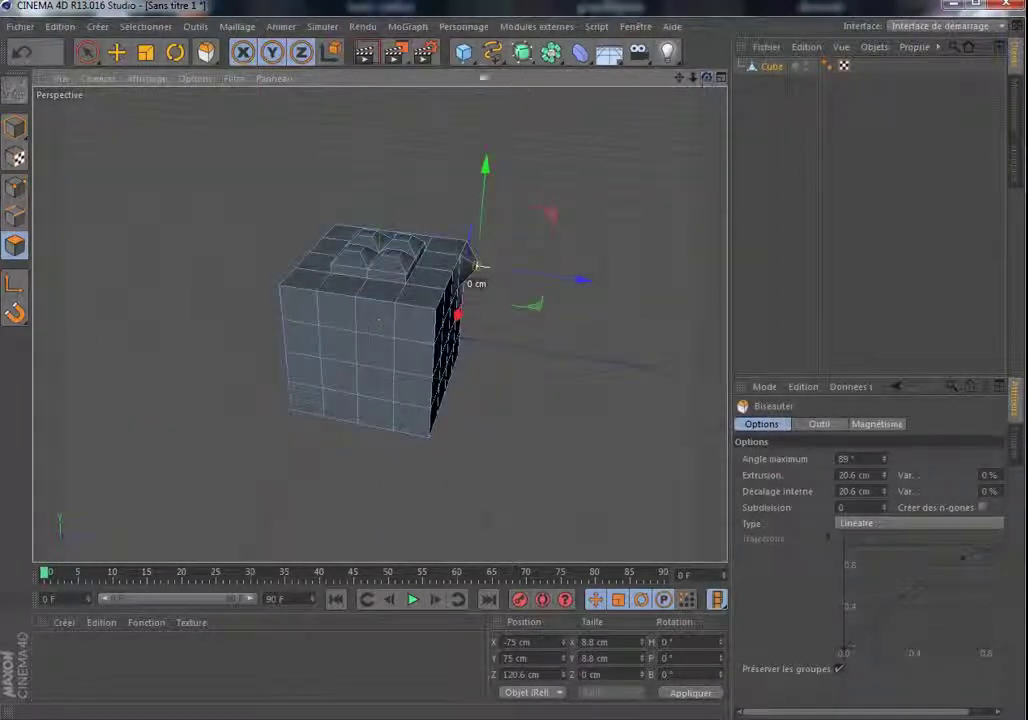
Add a second cube and move it along its Z axis until it stands clear beside the bevelled cube
click(463, 52)
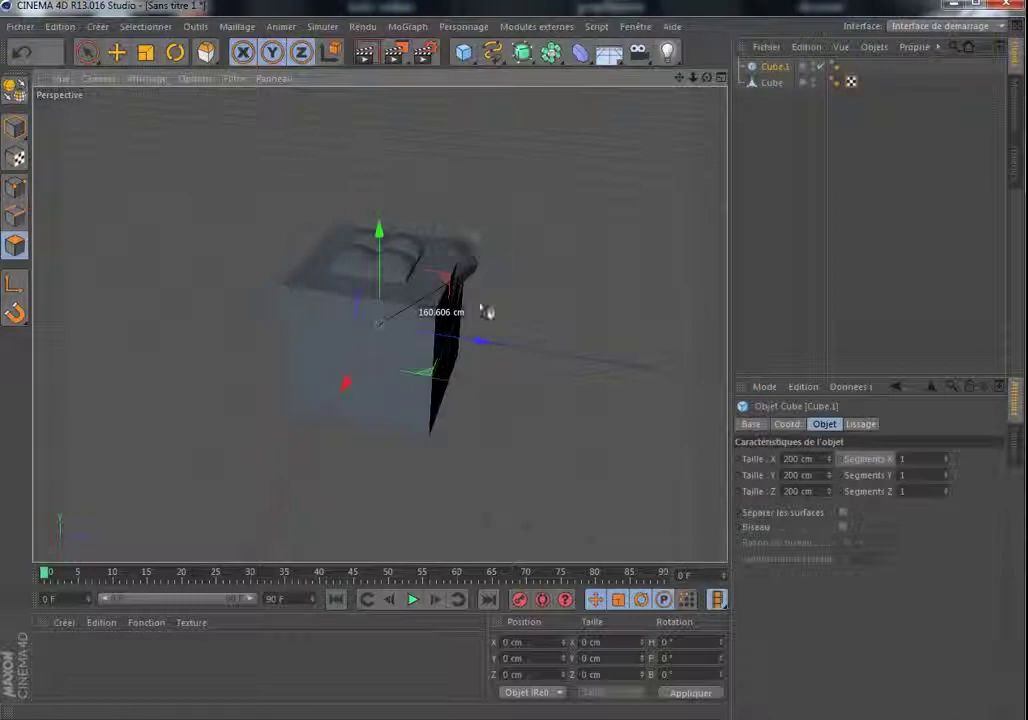
drag(484, 347, 679, 367)
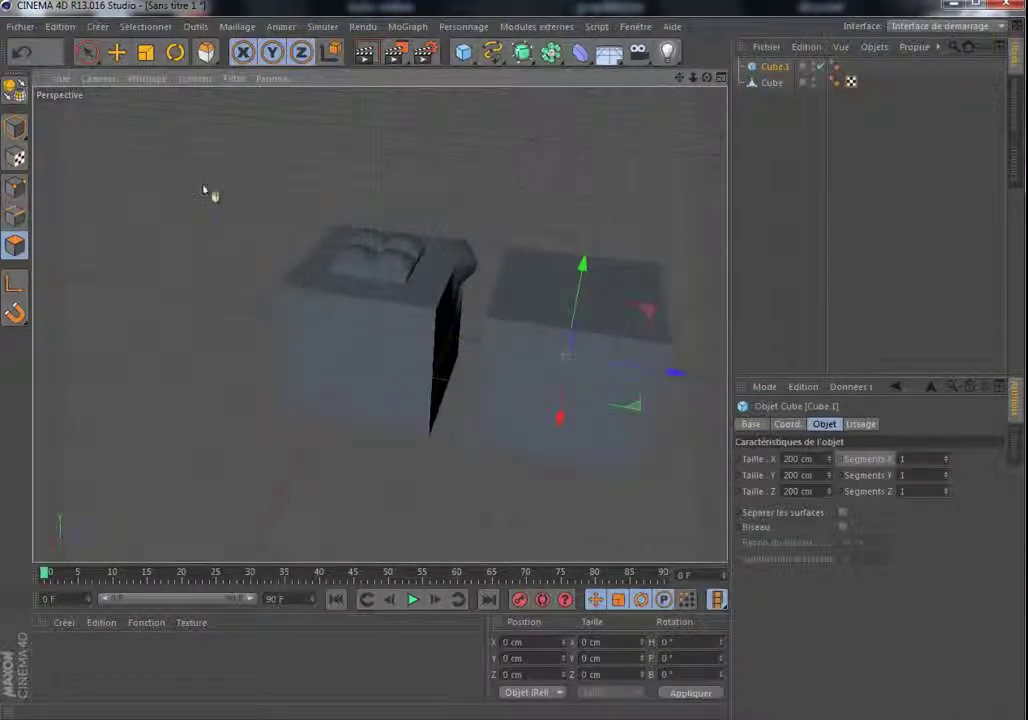
Make the second cube editable and bevel its top polygon with an extrusion and inner offset of about 27.5 cm
click(14, 91)
click(556, 292)
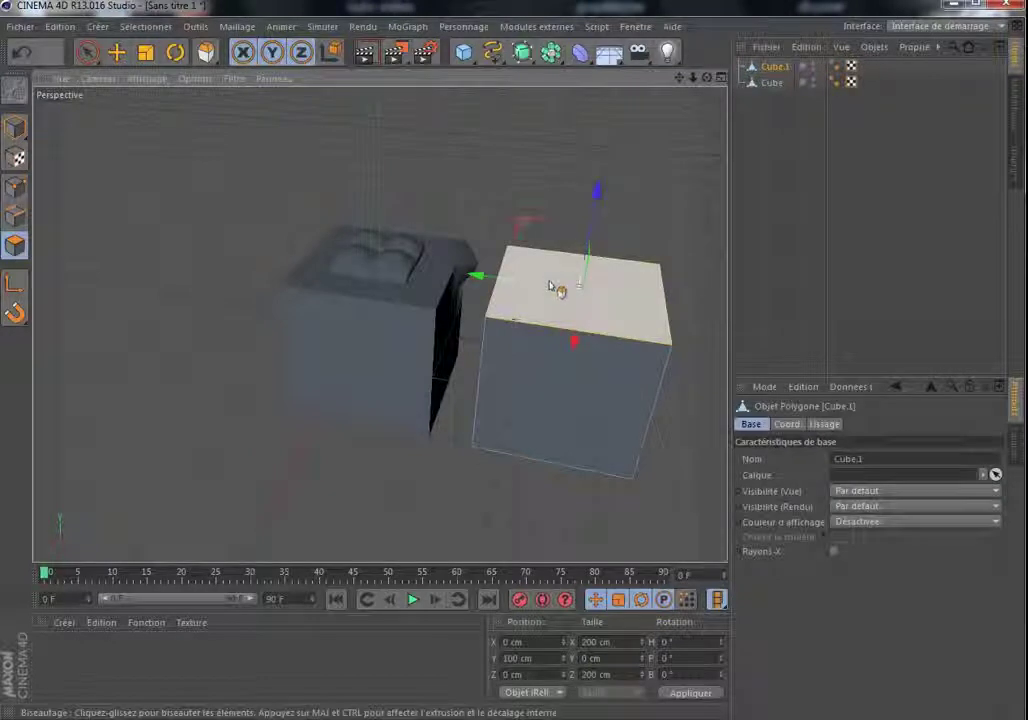
drag(567, 271, 545, 275)
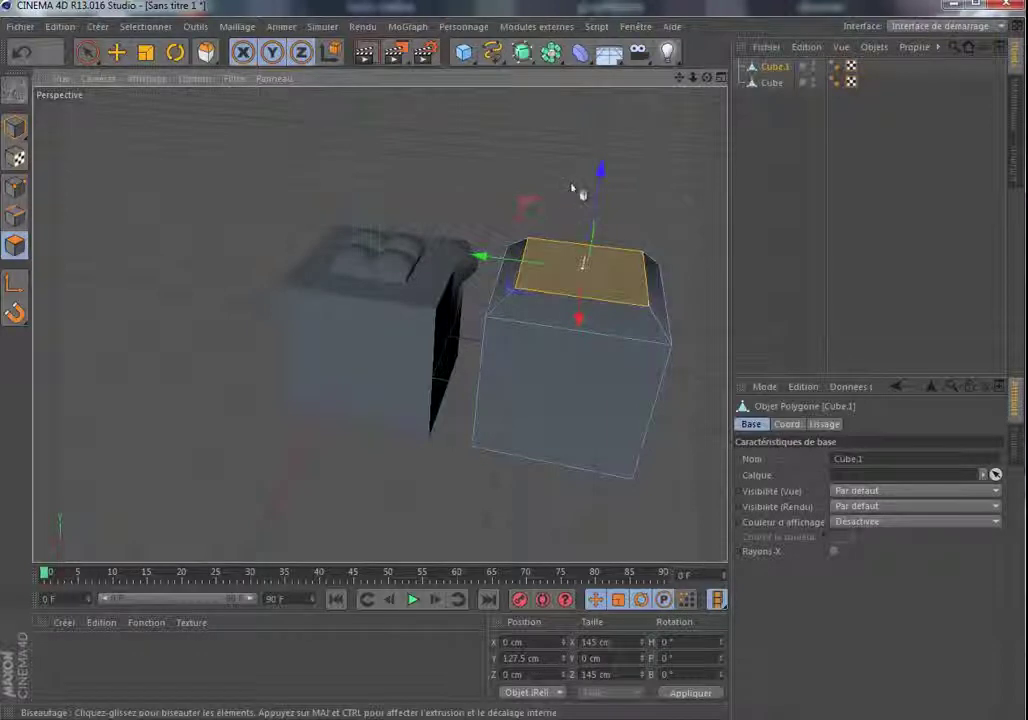
Bevel the second cube's top polygon outward to about 166 cm wide and raise it about 108 cm
mouse_move(582, 268)
mouse_down()
mouse_move(610, 268)
mouse_move(567, 265)
mouse_up()
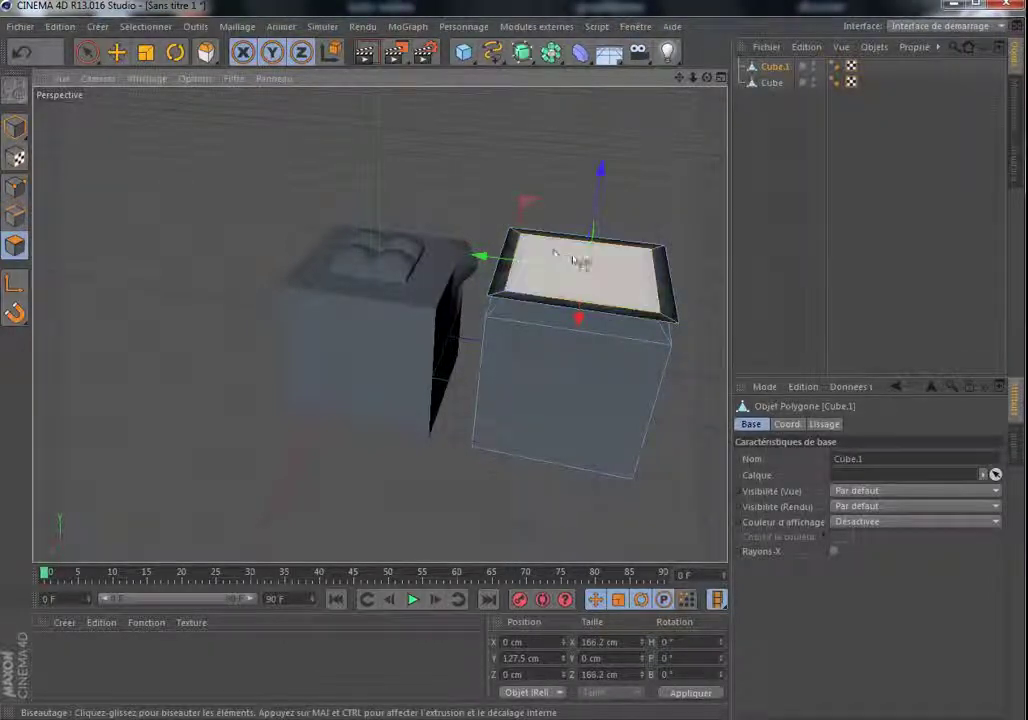
drag(601, 172, 631, 85)
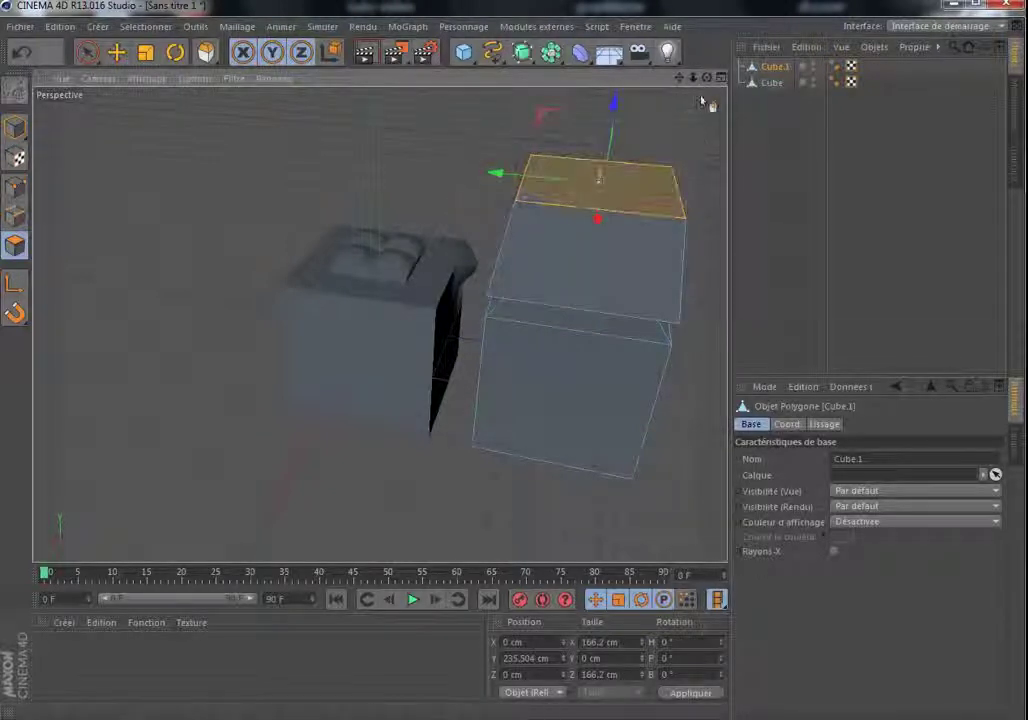
mouse_move(708, 77)
mouse_down()
mouse_move(676, 104)
mouse_move(622, 98)
mouse_move(585, 84)
mouse_move(538, 40)
mouse_move(550, 88)
mouse_move(618, 118)
mouse_move(676, 86)
mouse_move(718, 102)
mouse_move(695, 78)
mouse_up()
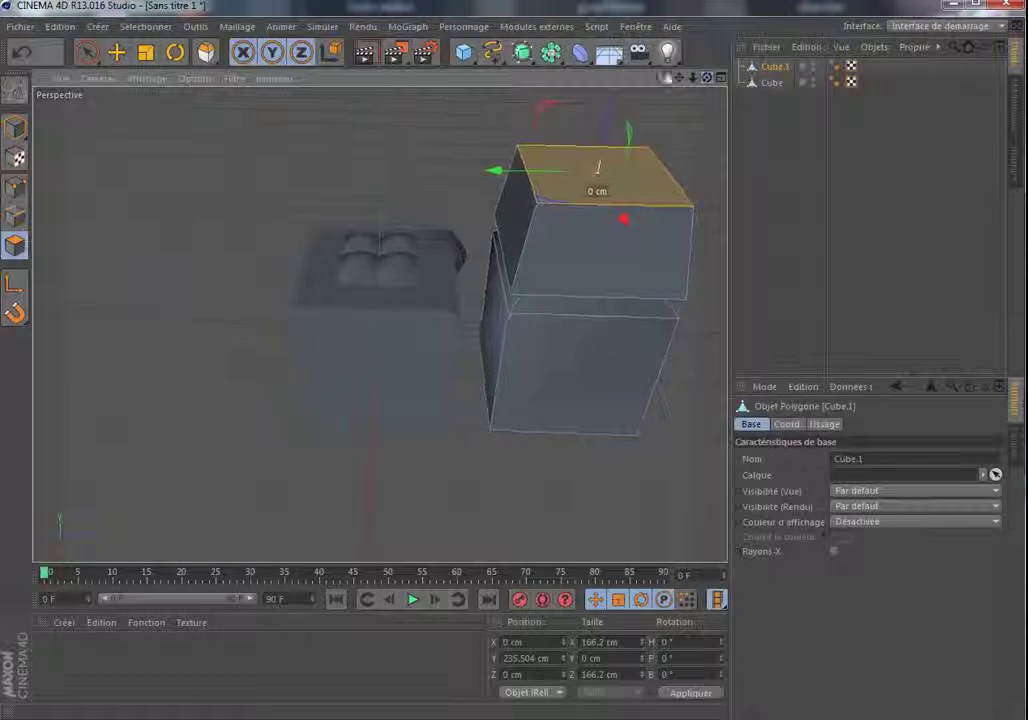
Activate the Inner Extrude tool and delete both cubes from the scene
right_click(172, 234)
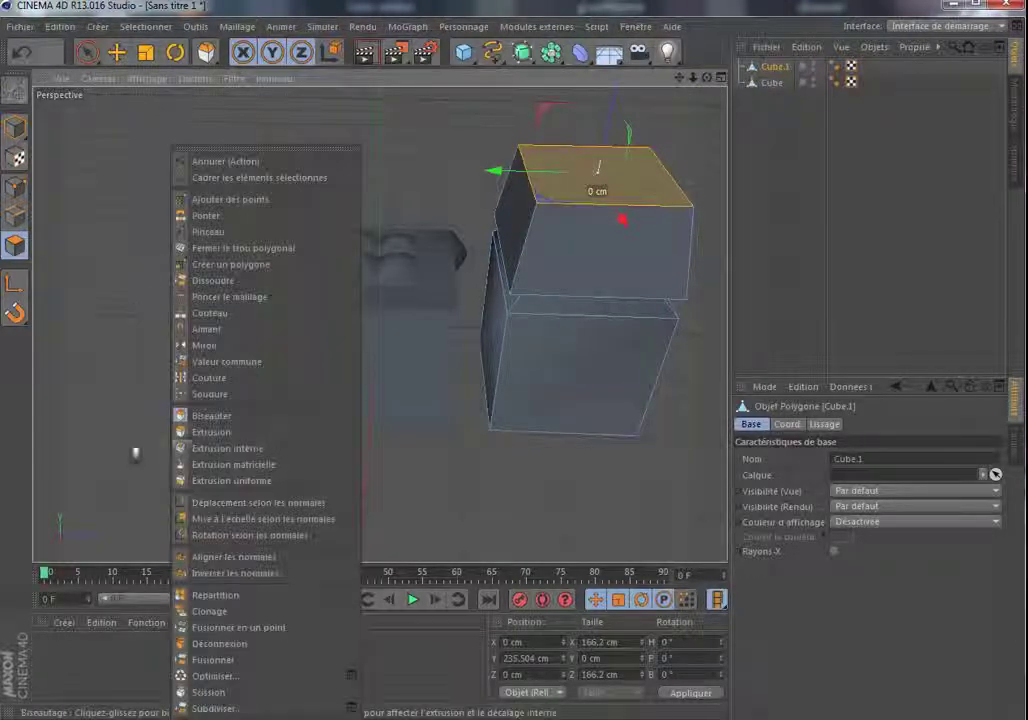
click(227, 450)
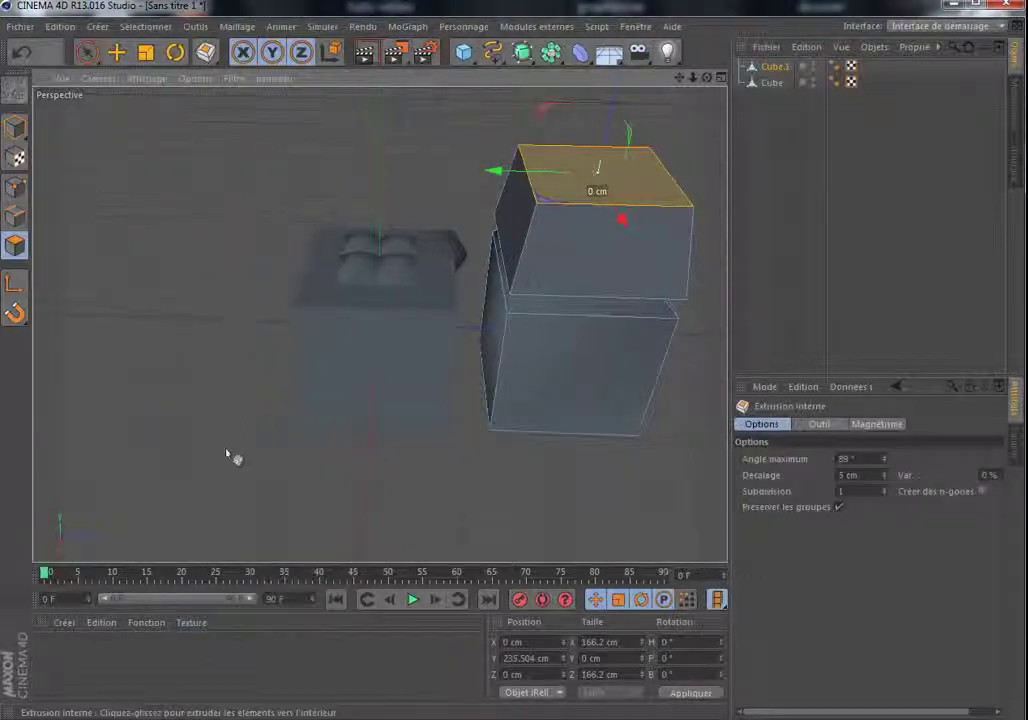
click(781, 68)
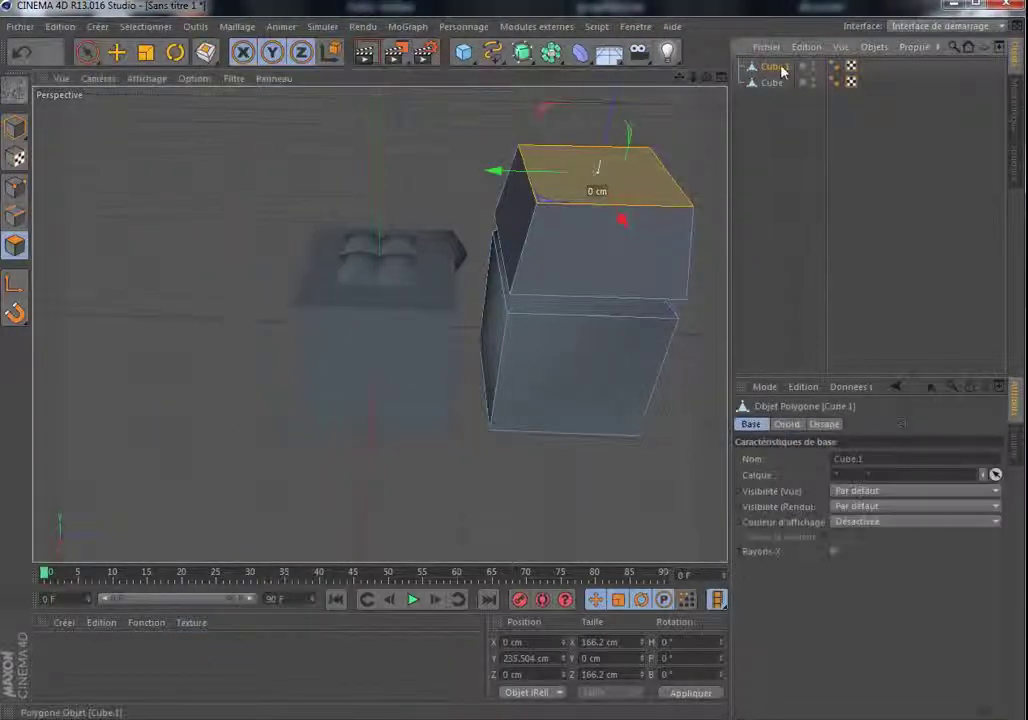
key(Delete)
click(776, 68)
key(Delete)
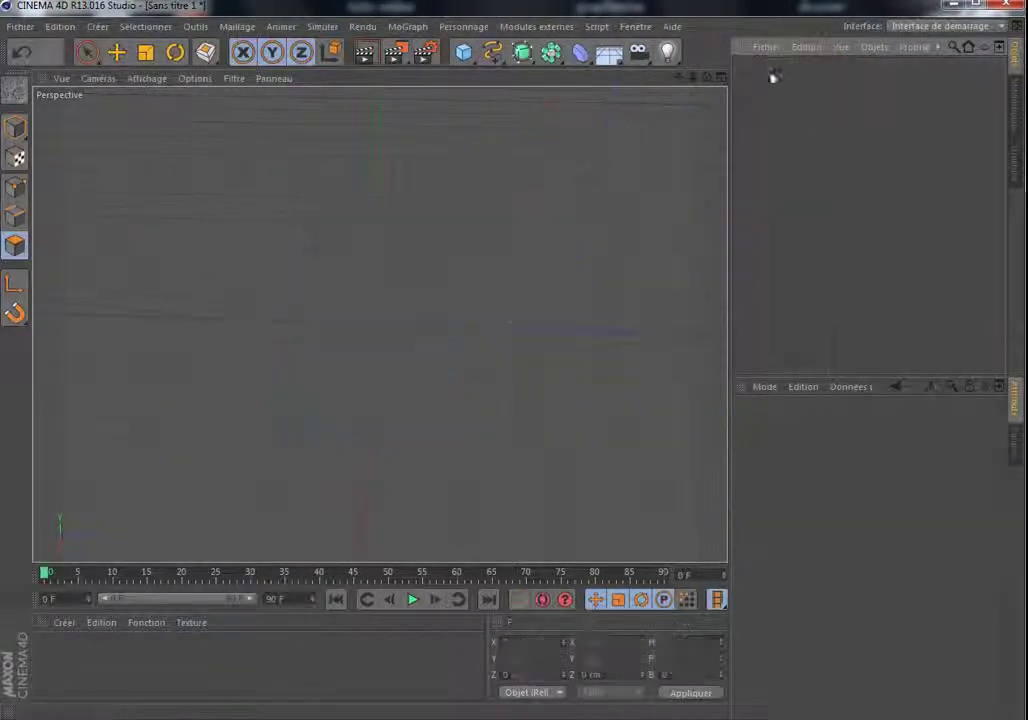
Add a plane with 3 width segments and 3 height segments and make it editable
drag(467, 58, 634, 98)
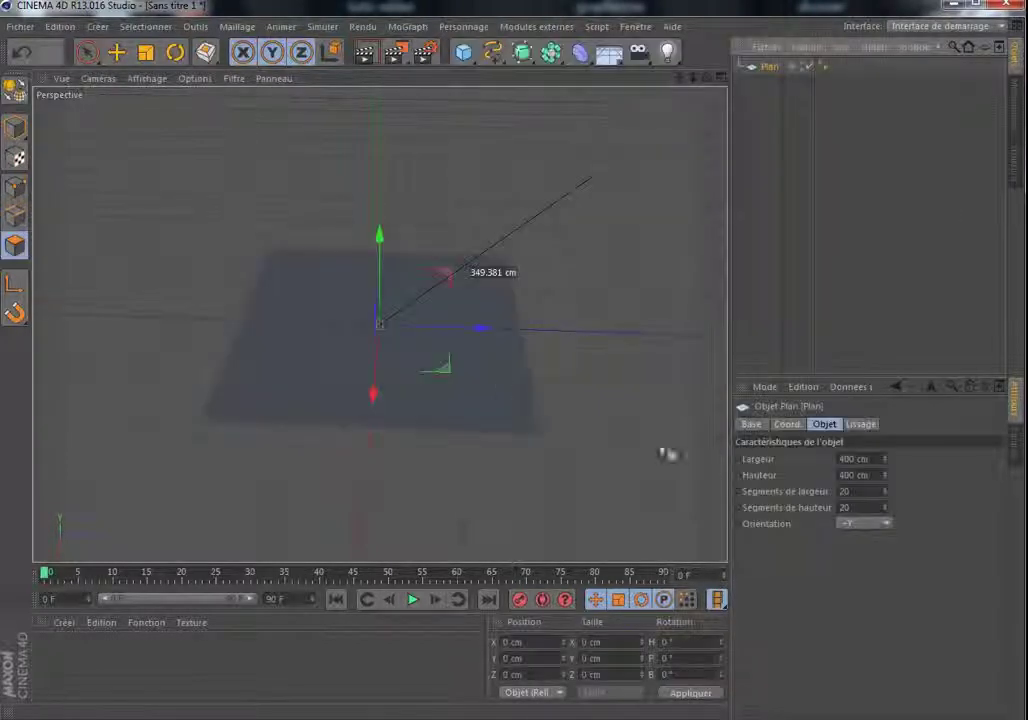
click(860, 491)
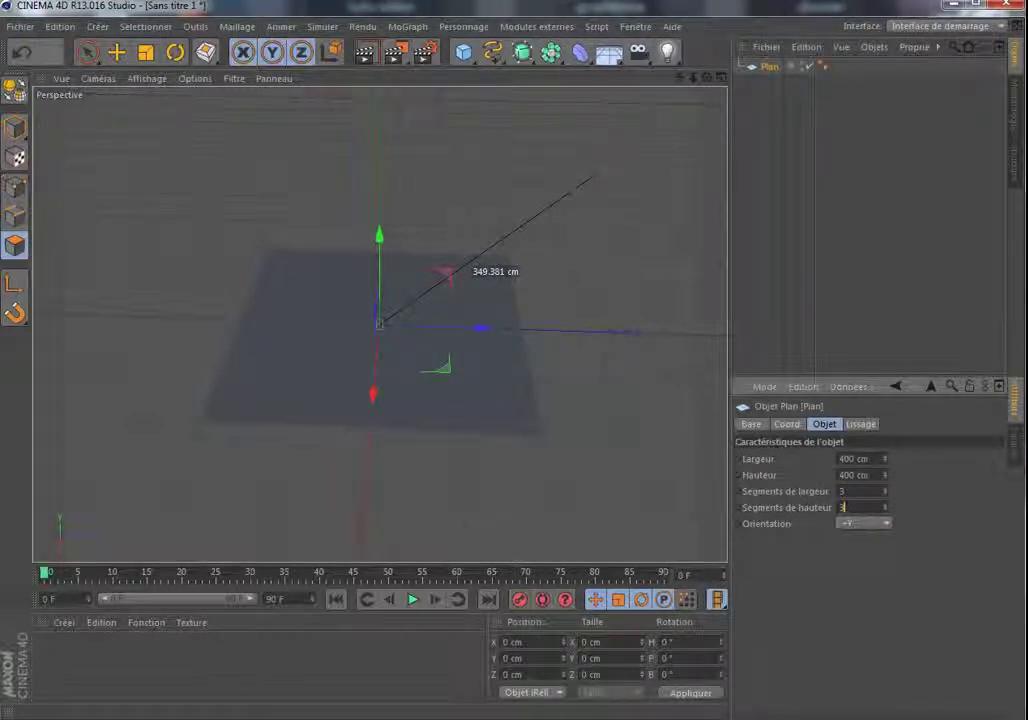
click(15, 88)
Inner-extrude the plane's central polygon with an offset of about 26 cm
key(i)
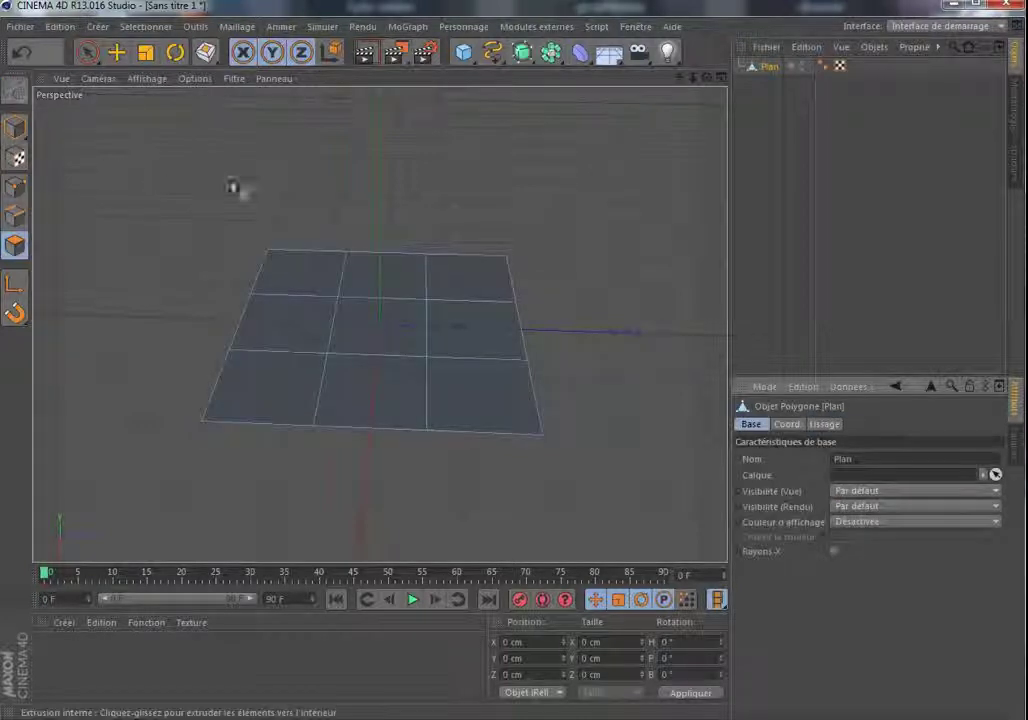
click(378, 333)
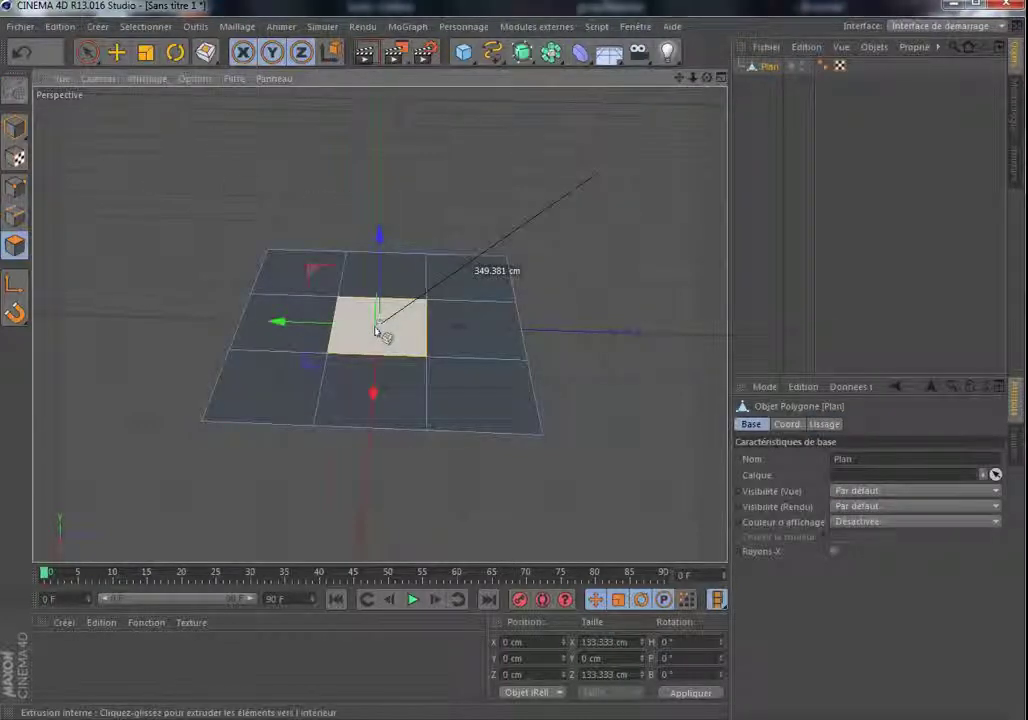
drag(602, 257, 582, 257)
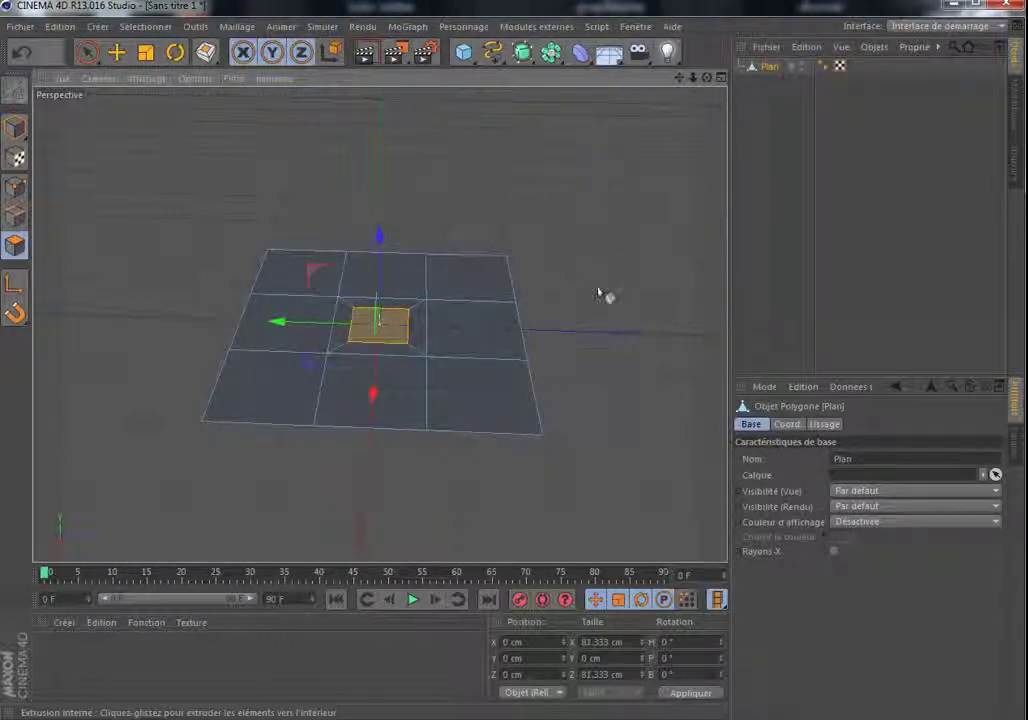
Extrude the plane's inset central polygon upward by about 105 cm
drag(379, 321, 379, 324)
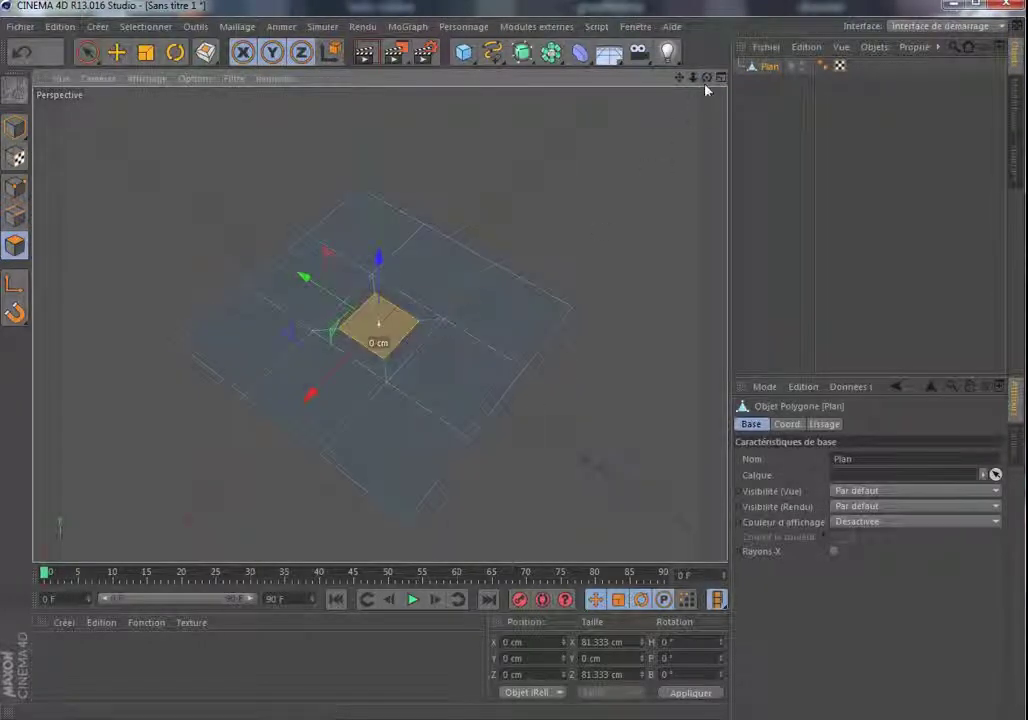
drag(707, 78, 707, 78)
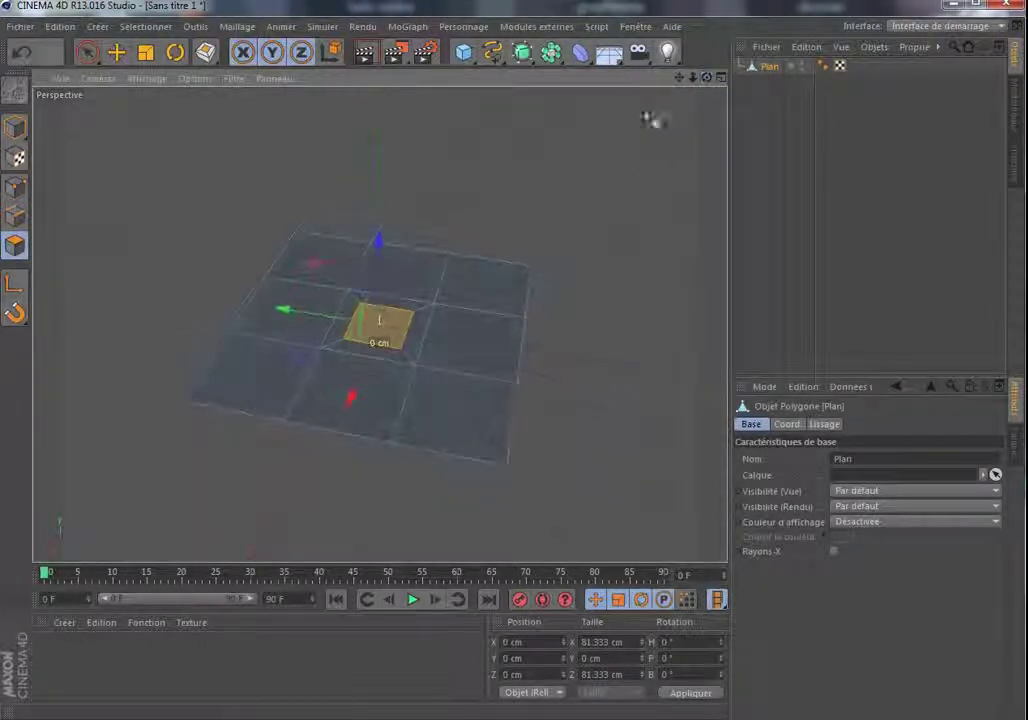
right_click(148, 172)
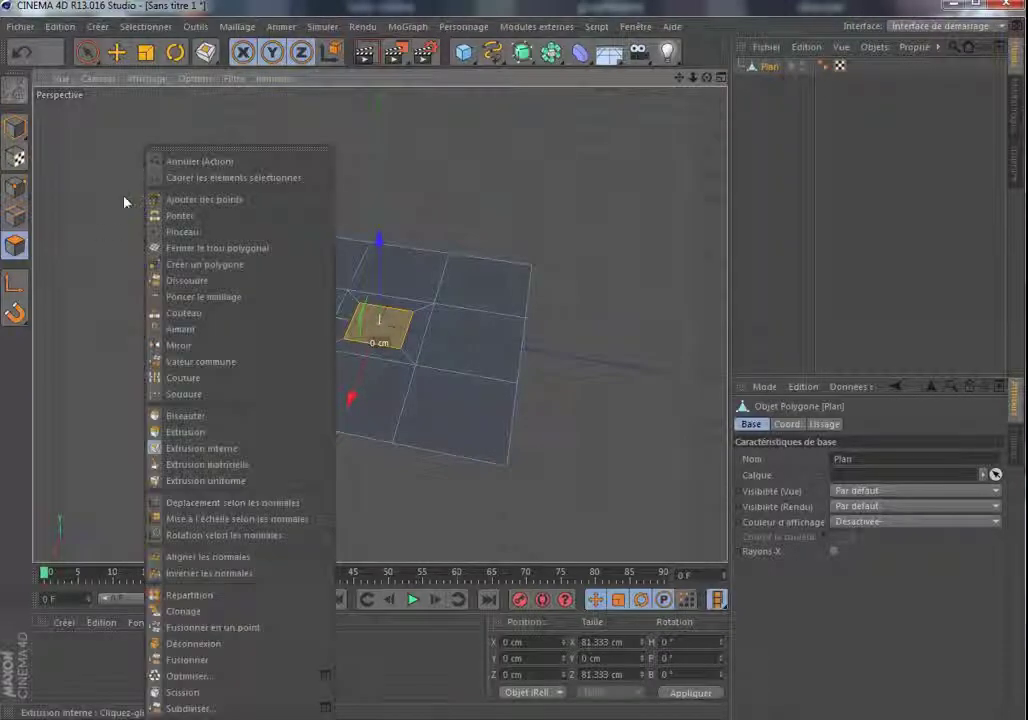
click(160, 432)
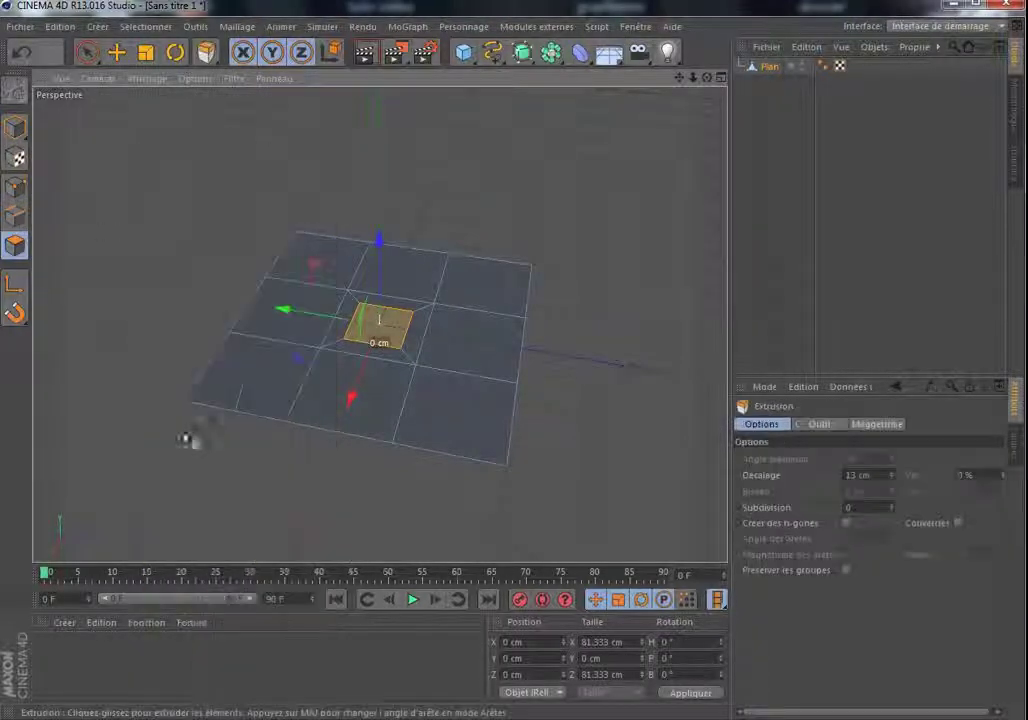
drag(579, 255, 700, 255)
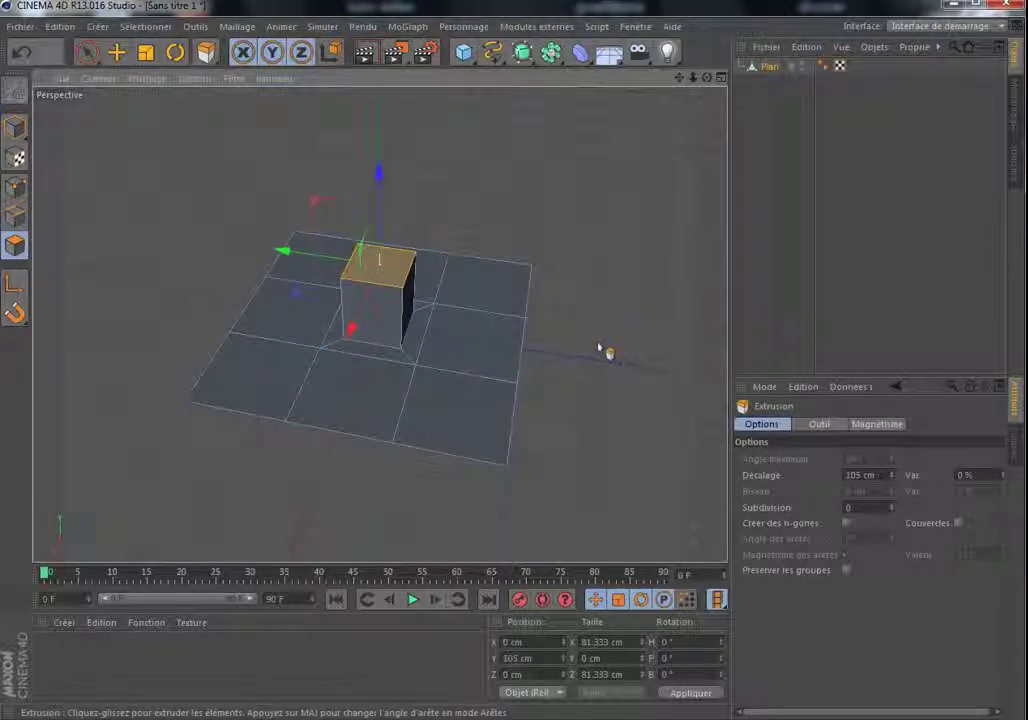
Add the plane's three outer polygons beside the block to the selected block top, inner-extrude them by about 21.7 cm with groups preserved, and deselect
right_click(128, 208)
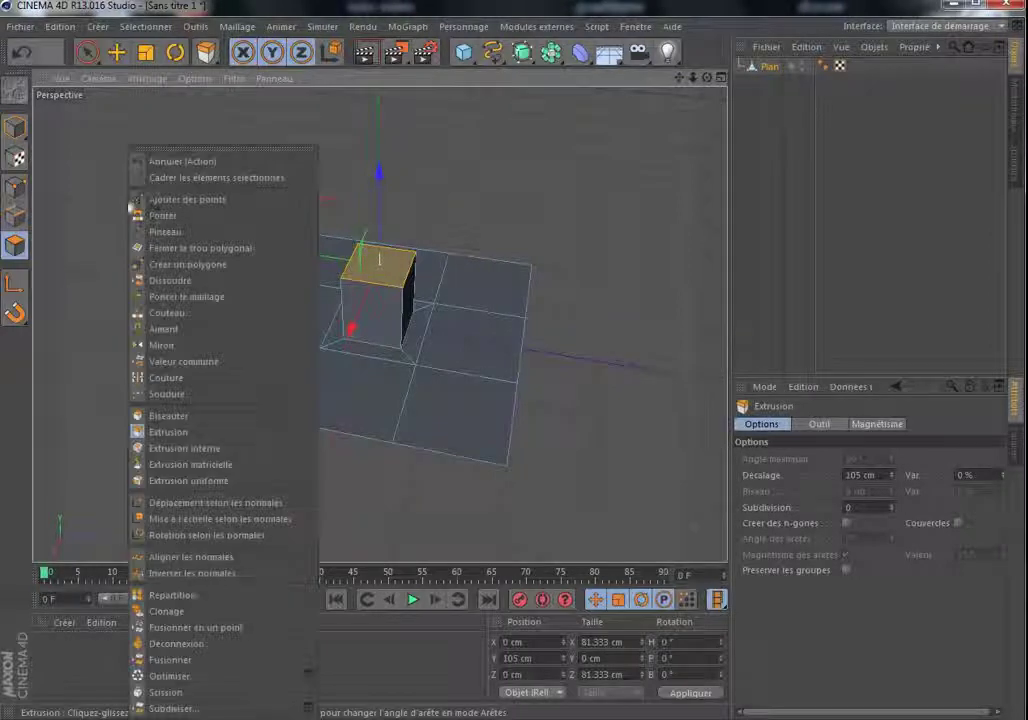
click(177, 452)
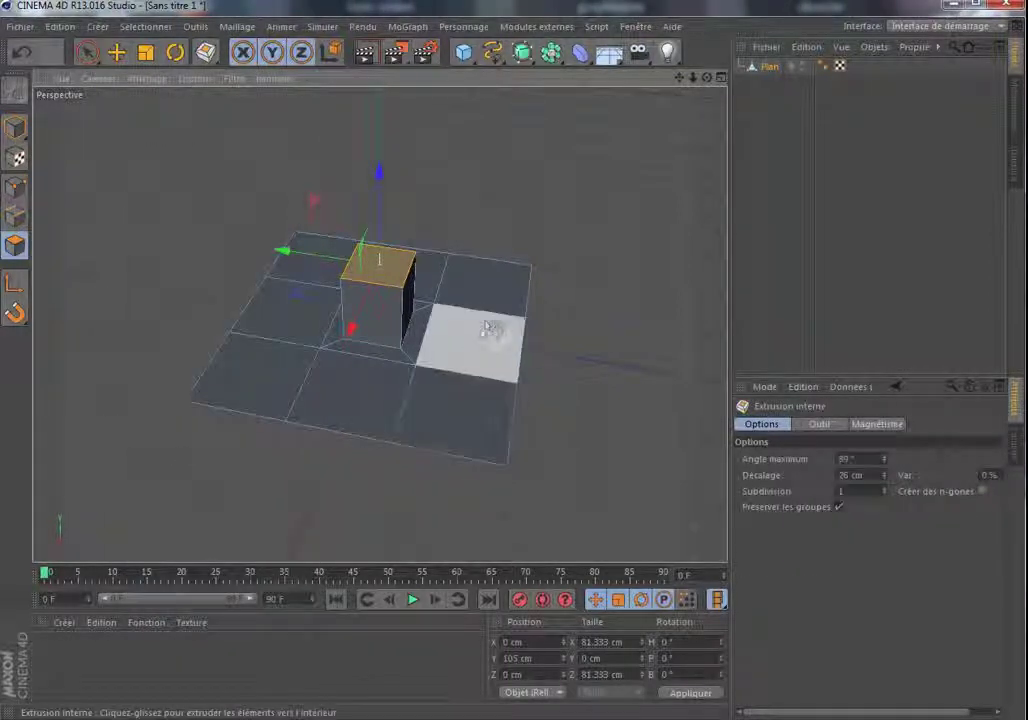
drag(492, 290, 493, 290)
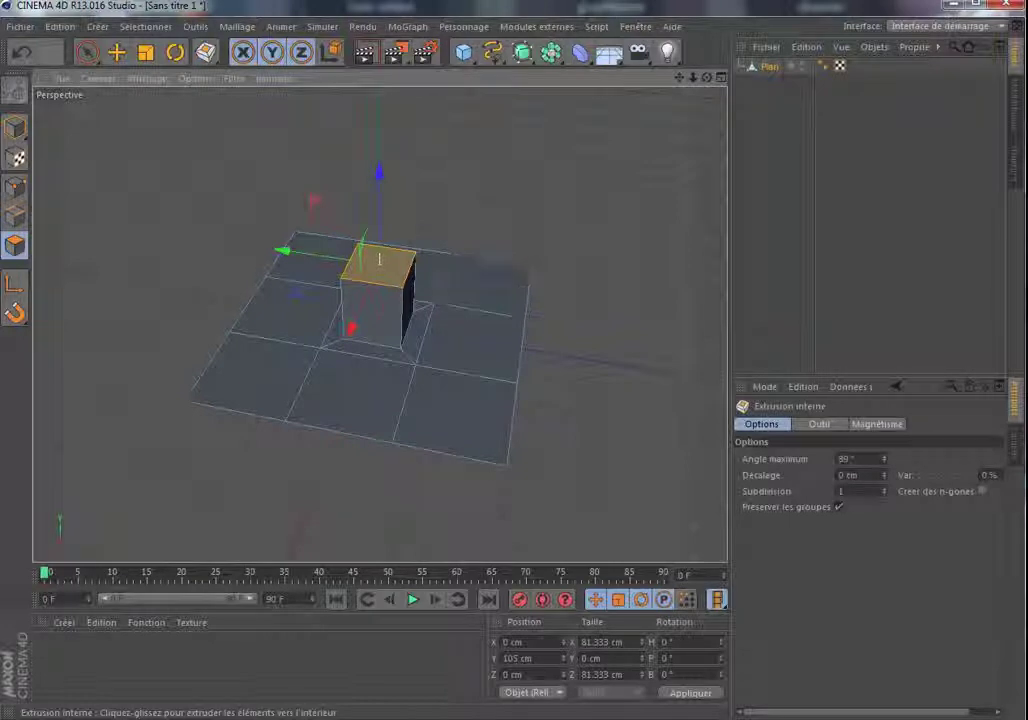
shift+click(482, 316)
shift+click(489, 292)
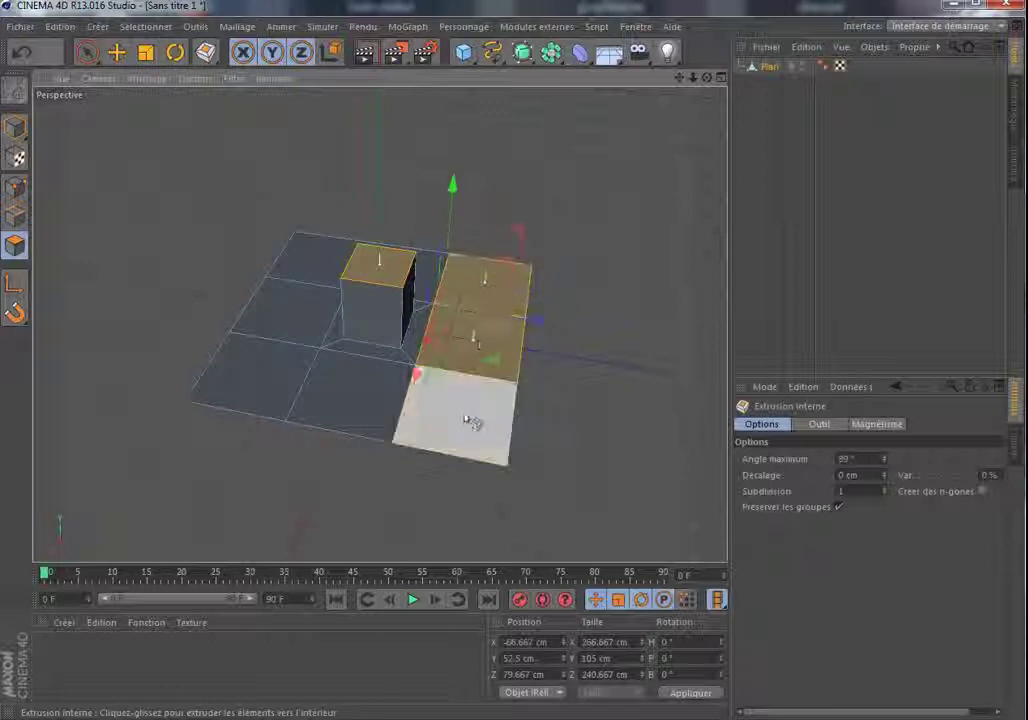
shift+click(470, 421)
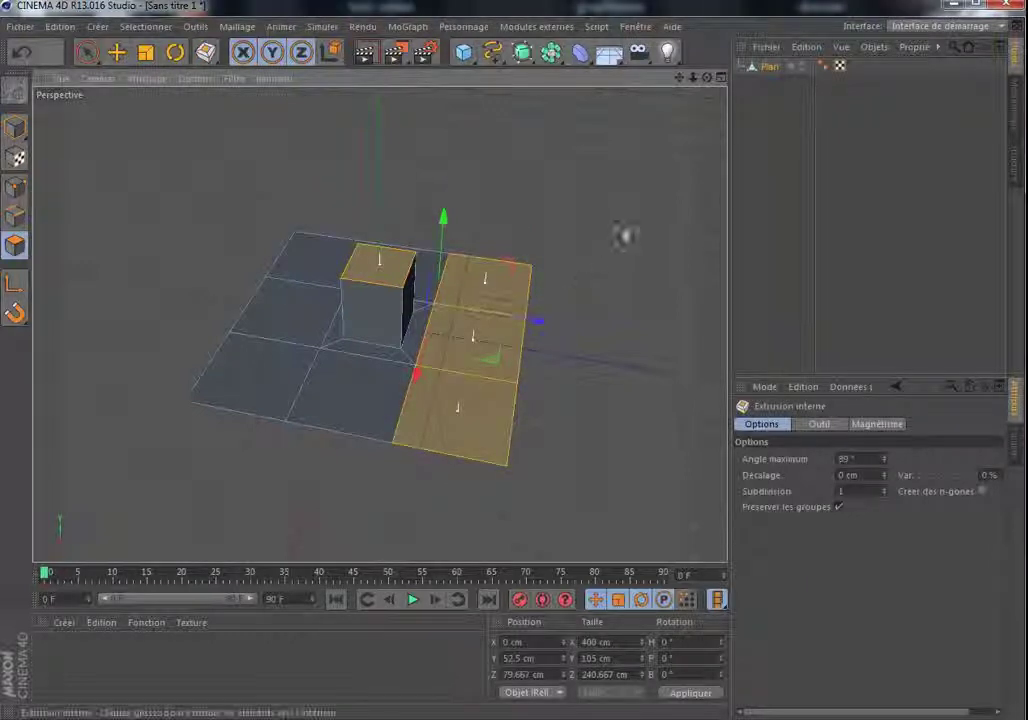
mouse_move(618, 222)
mouse_down()
mouse_move(574, 222)
mouse_move(636, 220)
mouse_up()
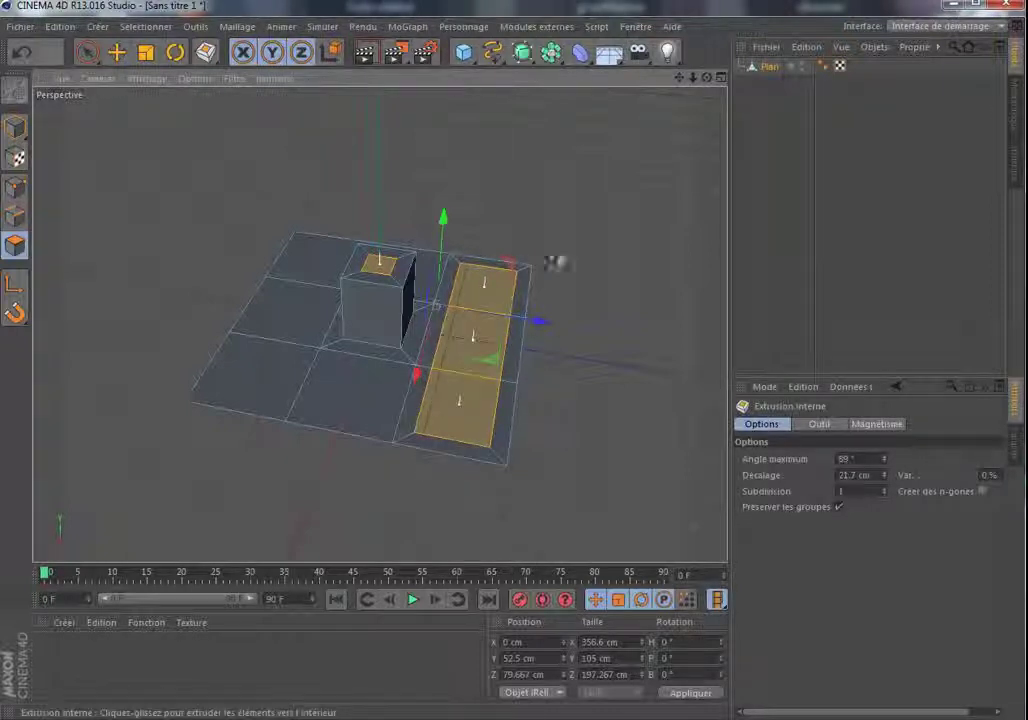
click(598, 212)
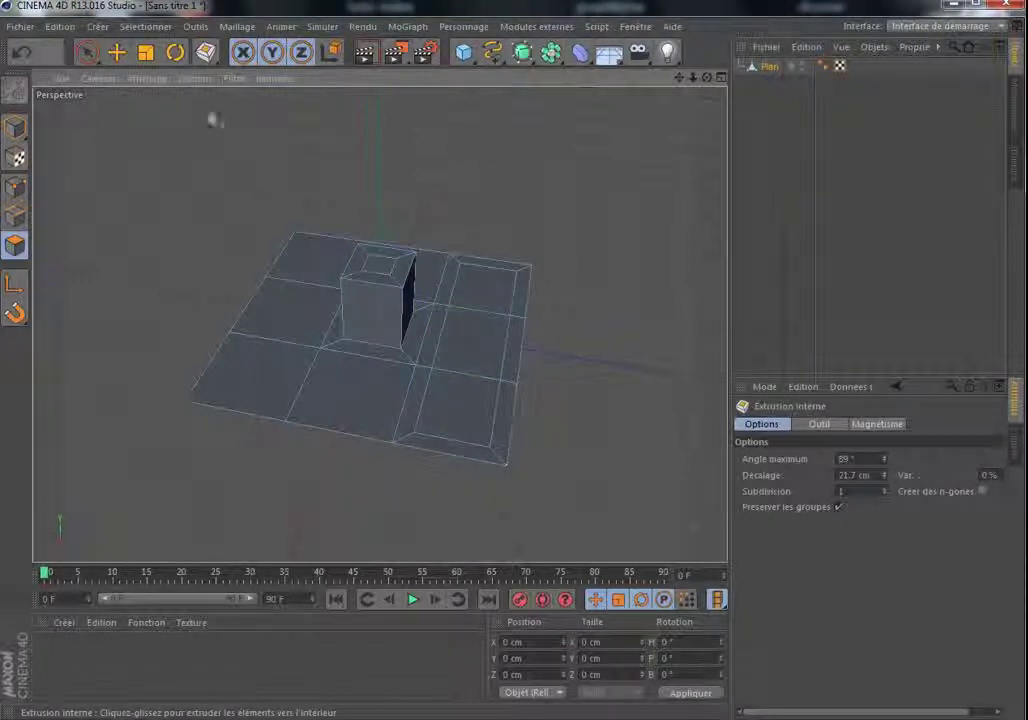
Loop-select the polygon ring around the long inset area and extrude it upward by about 103.2 cm
click(146, 27)
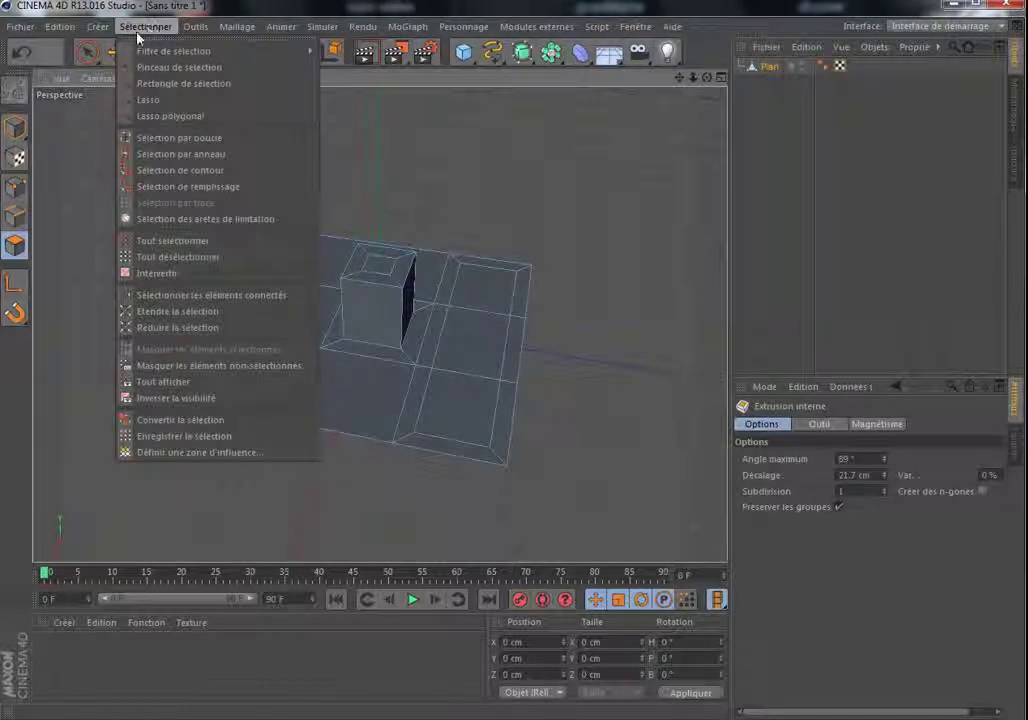
click(180, 137)
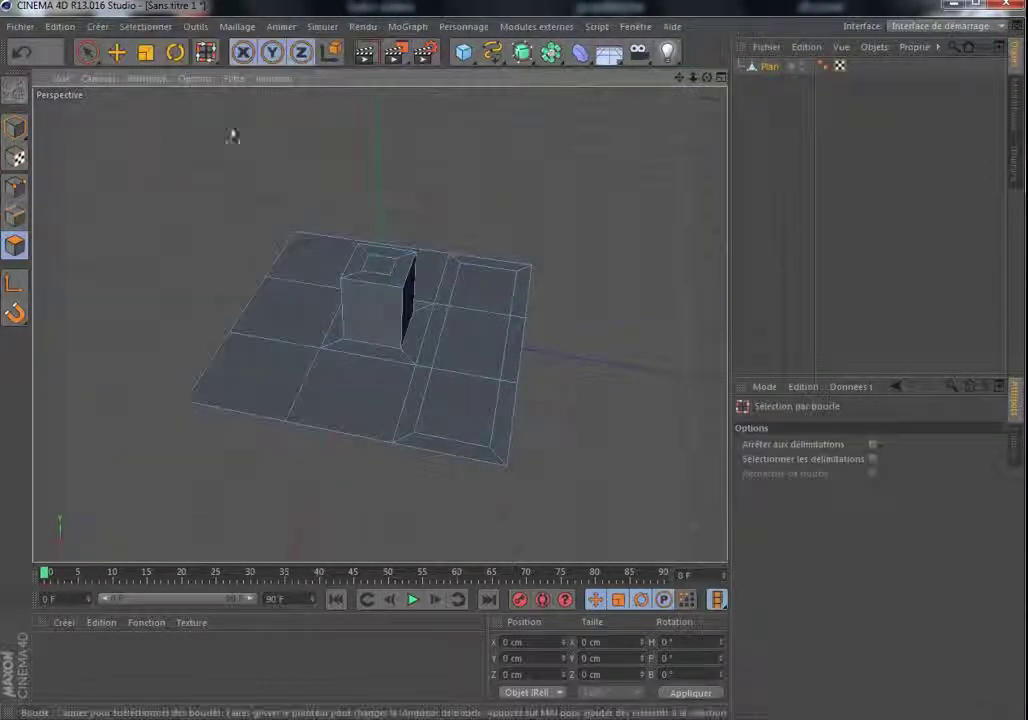
click(520, 273)
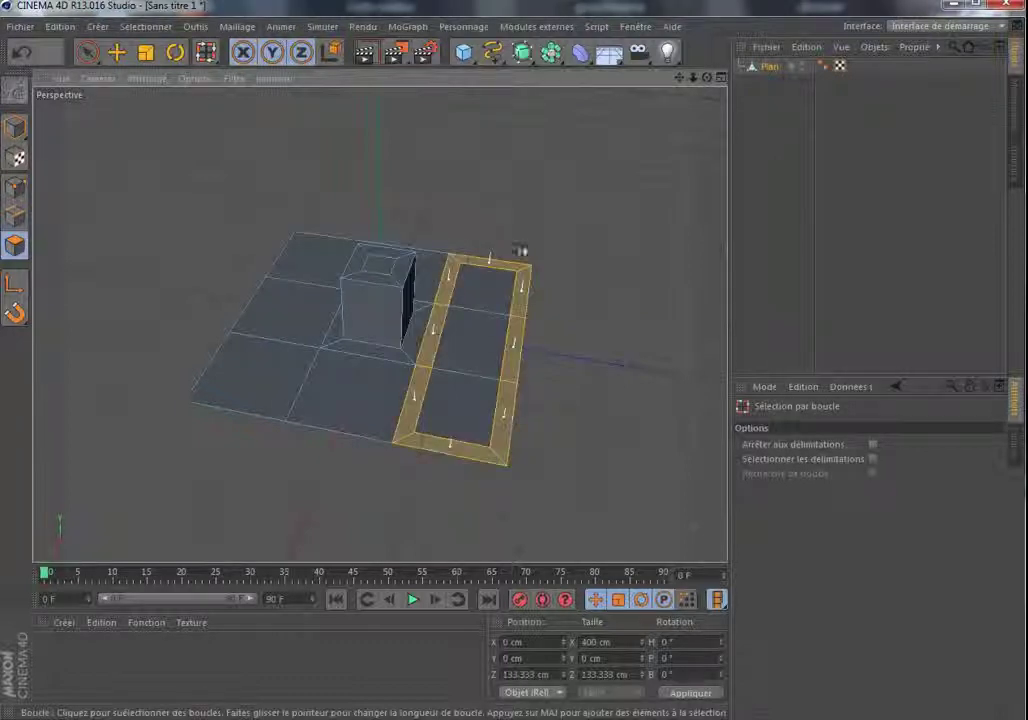
right_click(170, 167)
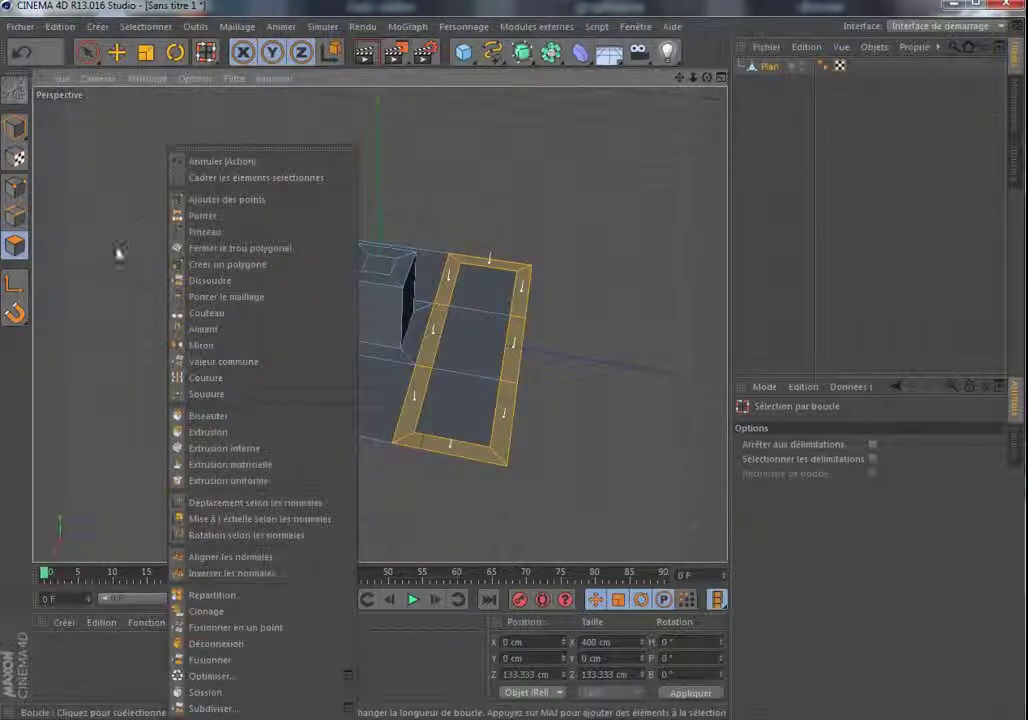
click(208, 432)
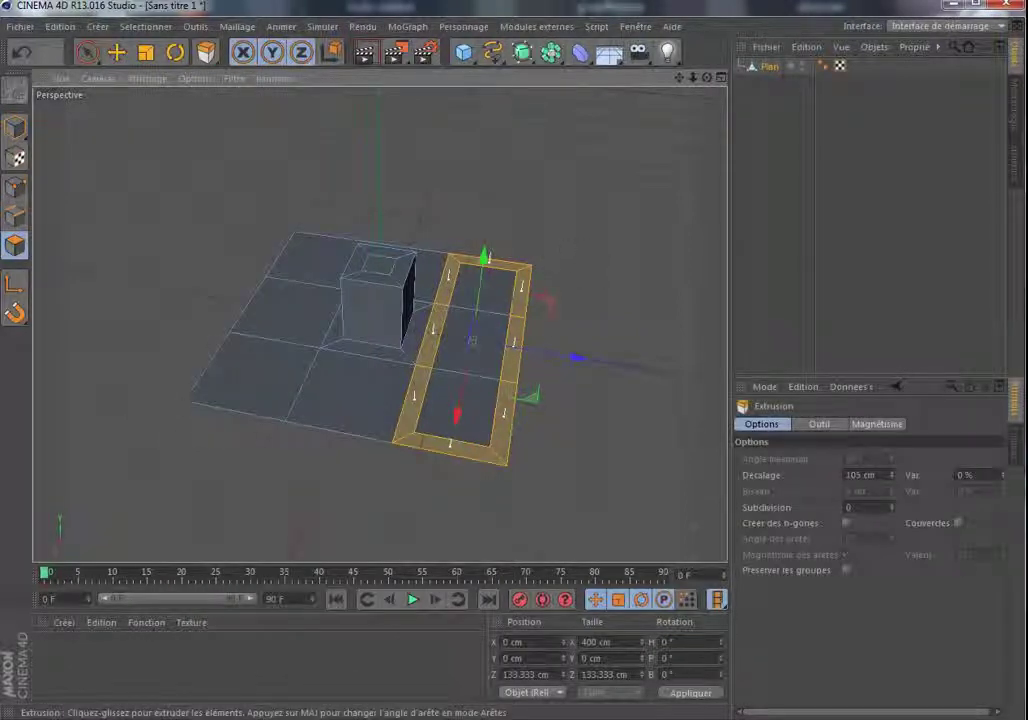
drag(420, 325, 577, 246)
Bevel the top polygons of the raised rectangular frame with 0 cm extrusion and an inner offset of about 5.7 cm
drag(708, 80, 555, 95)
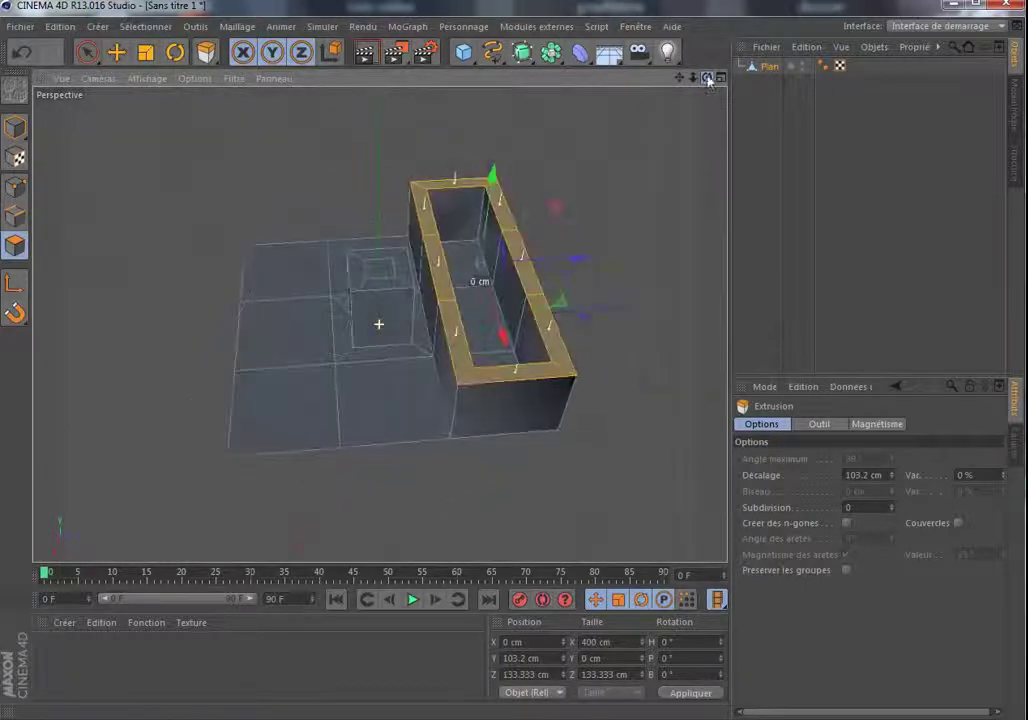
right_click(633, 184)
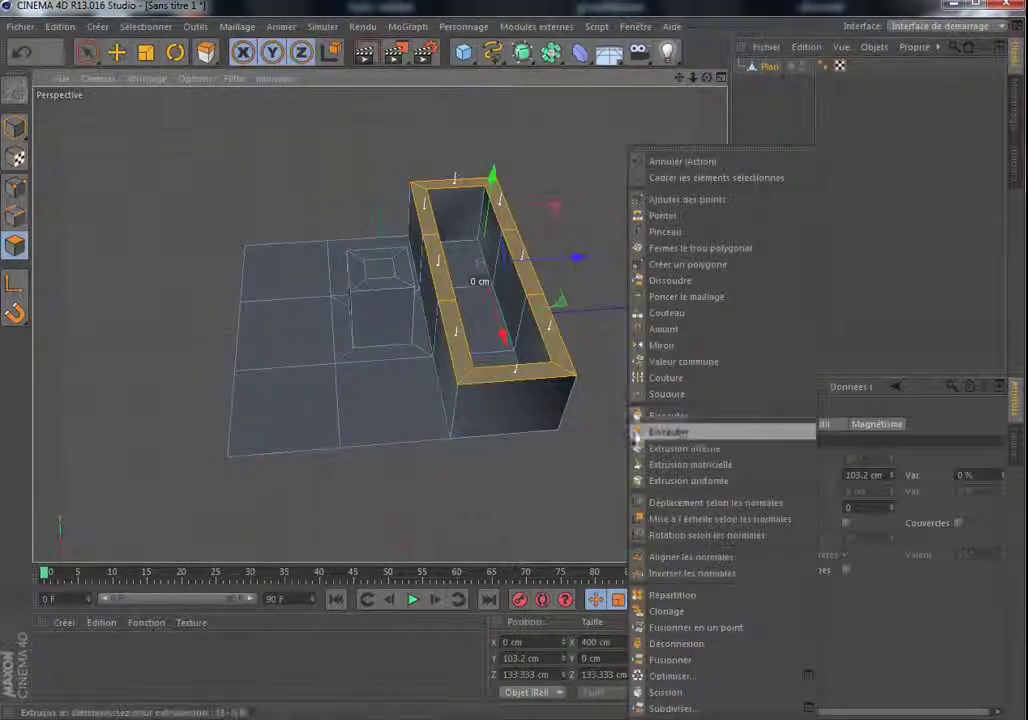
click(668, 415)
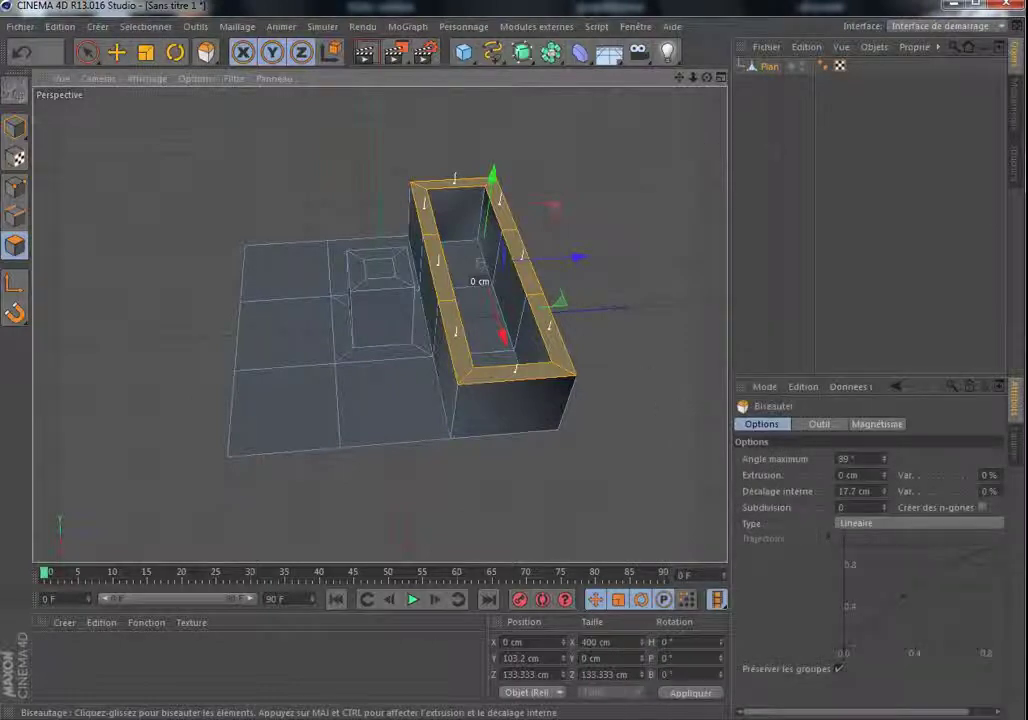
drag(618, 308, 638, 308)
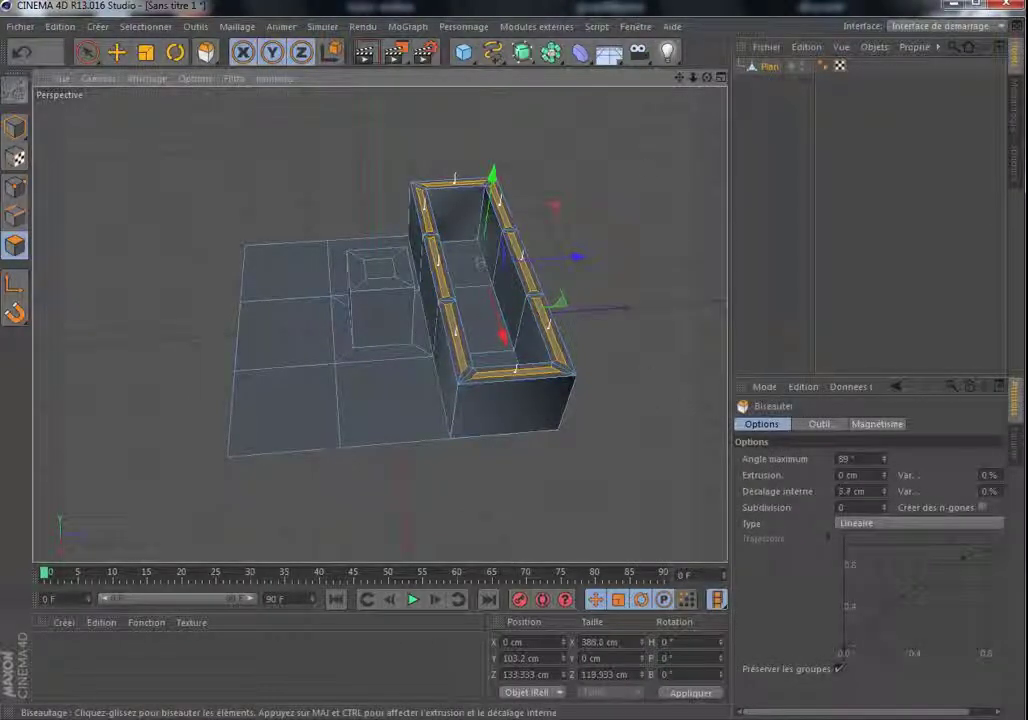
Move the rectangular frame's bevelled top polygons upward to a Y position of about 138.1 cm
drag(707, 77, 645, 105)
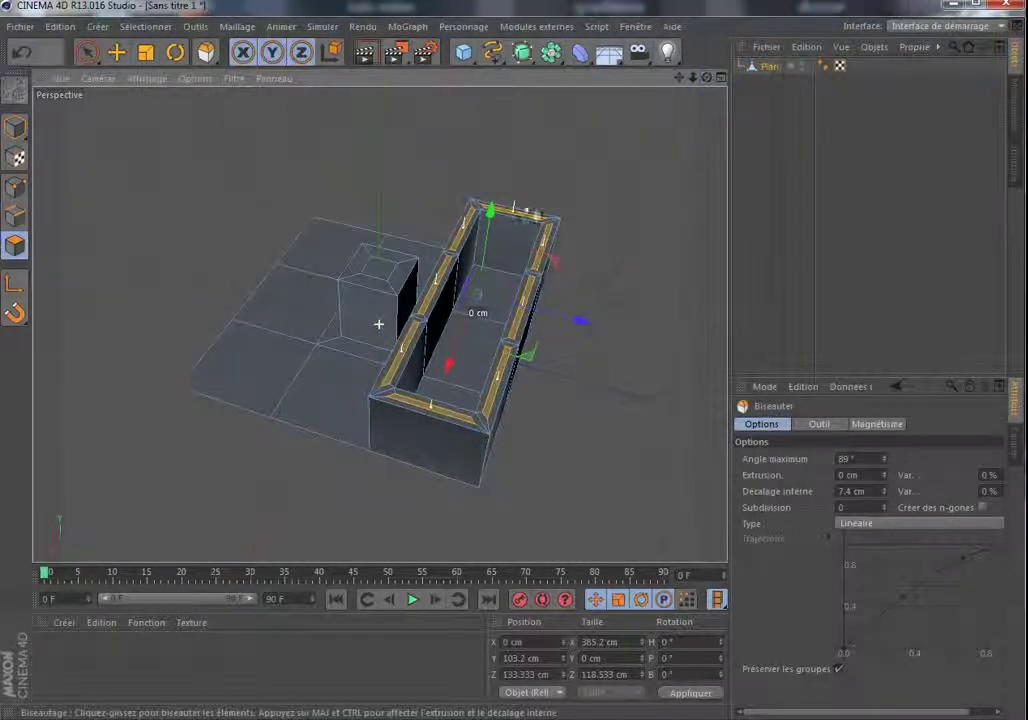
drag(500, 225, 497, 192)
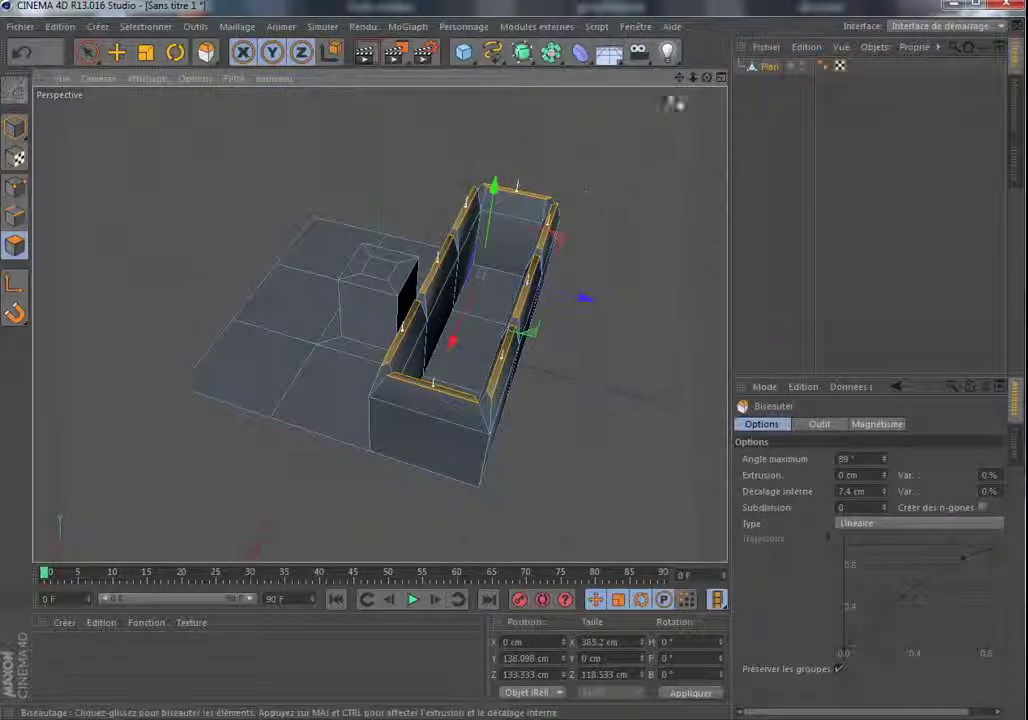
drag(707, 77, 645, 115)
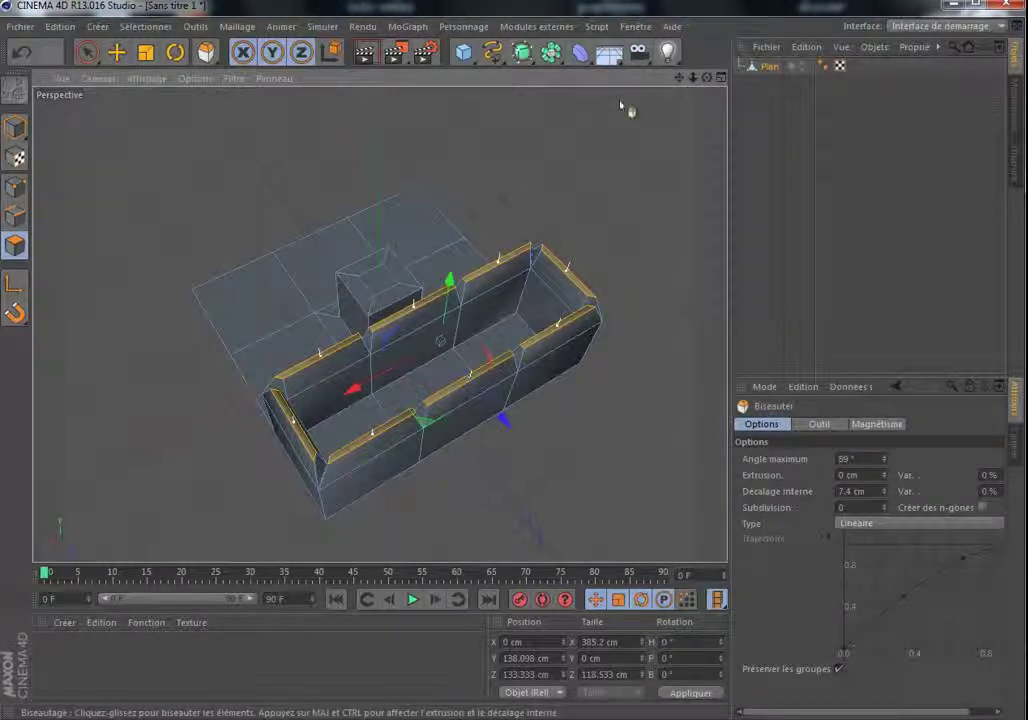
Examine the underside of the plane's extruded block, including two of its inner side faces, and review the Bevel tool's magnetism settings
drag(706, 79, 674, 194)
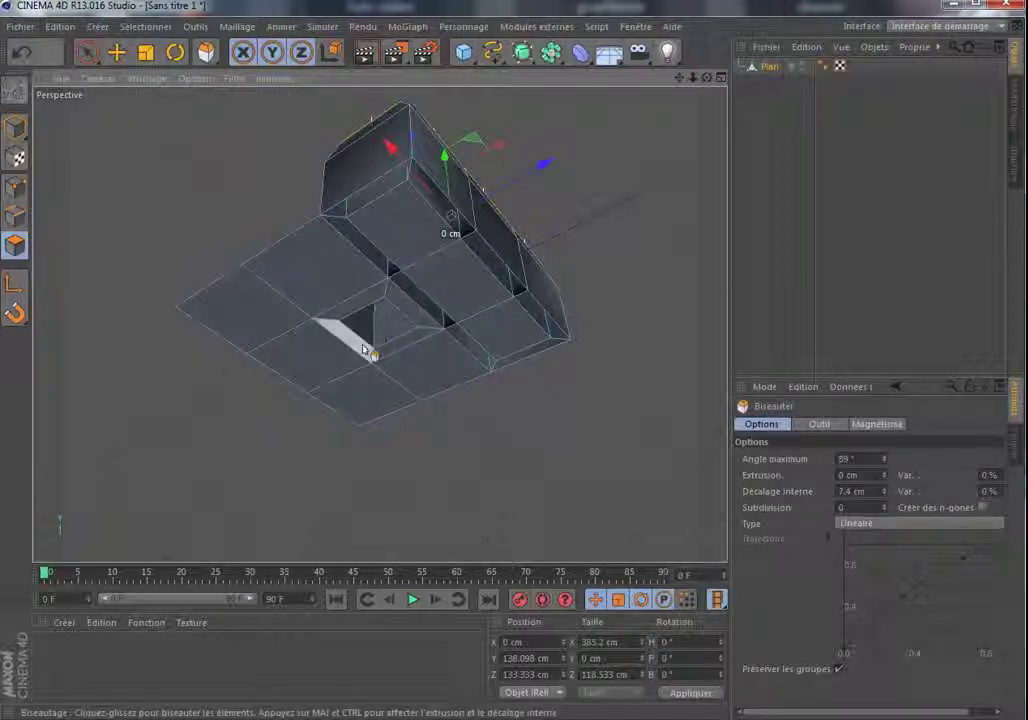
click(386, 336)
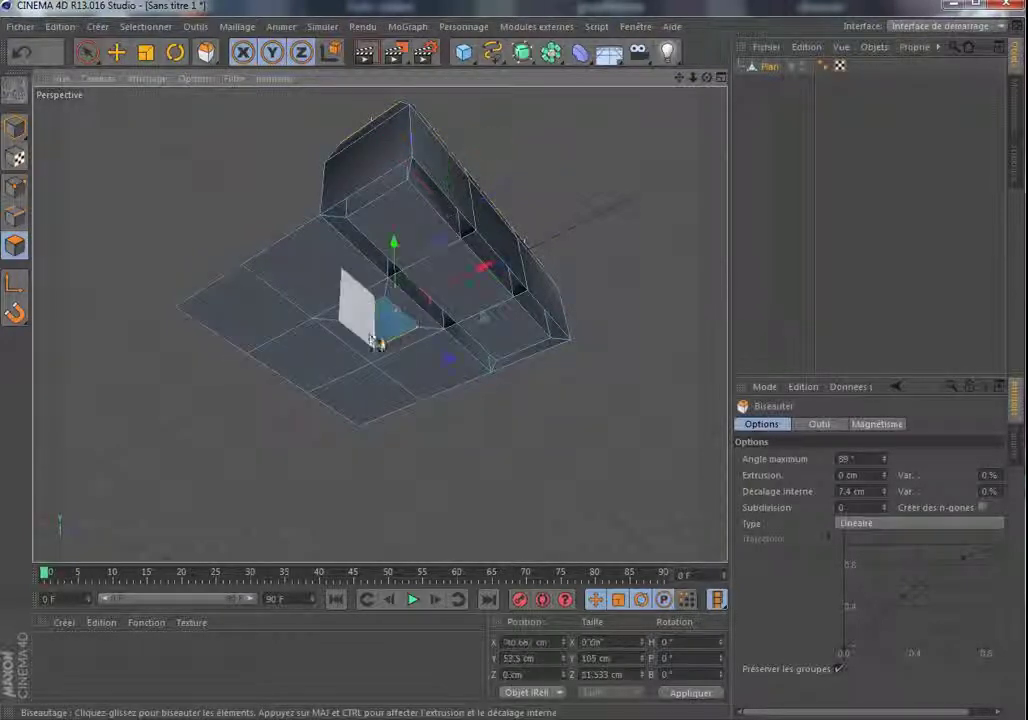
click(366, 322)
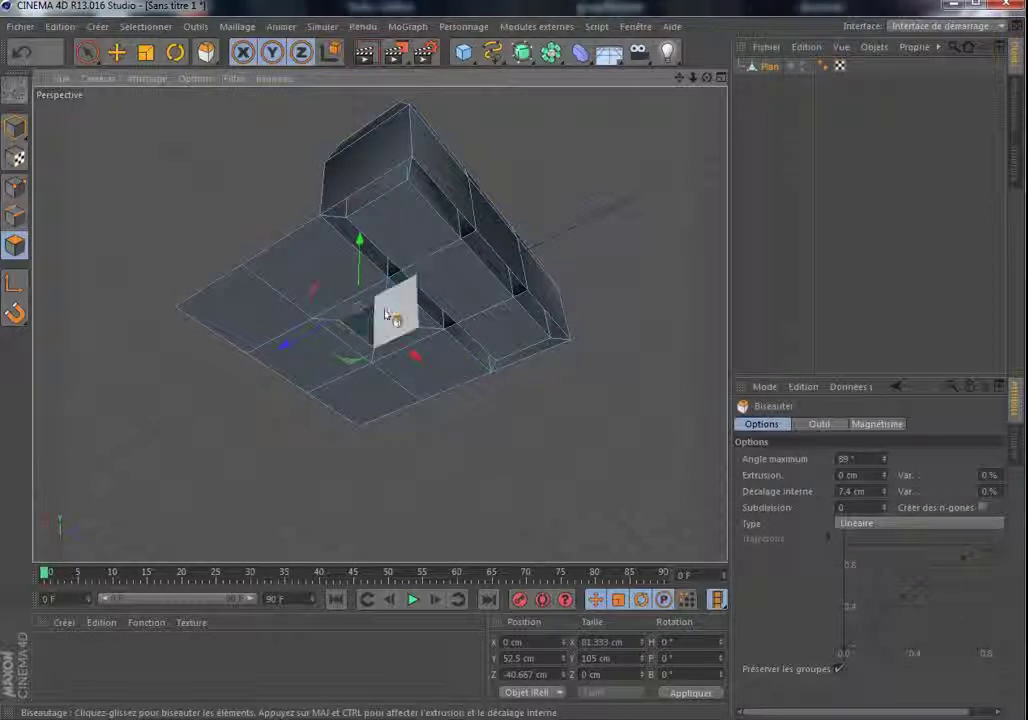
click(633, 390)
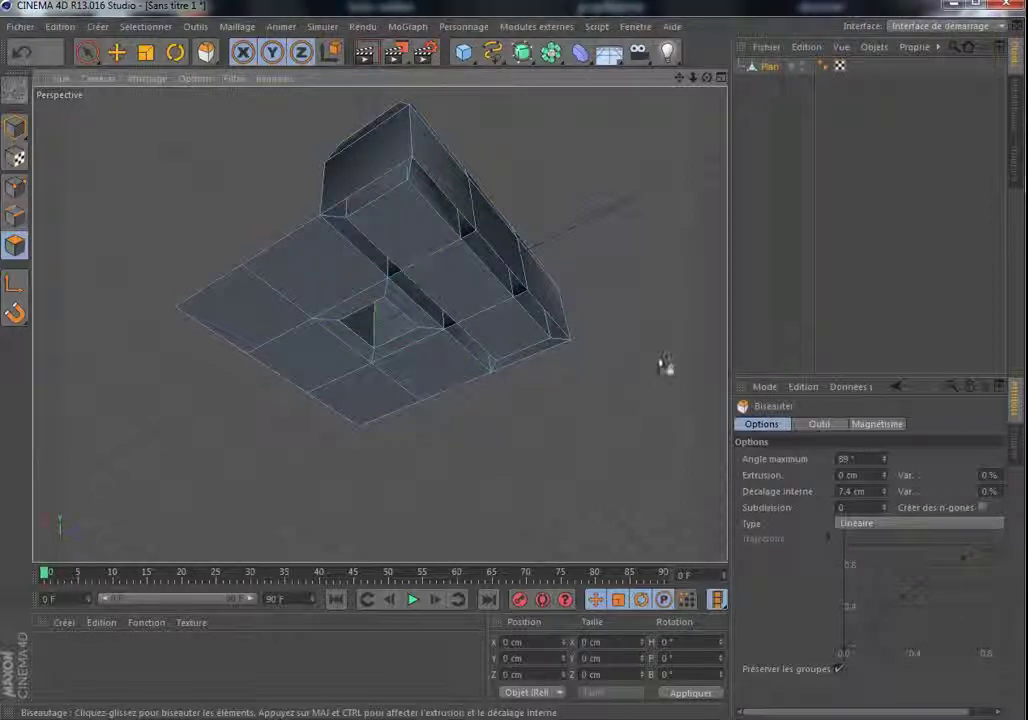
click(831, 428)
click(876, 426)
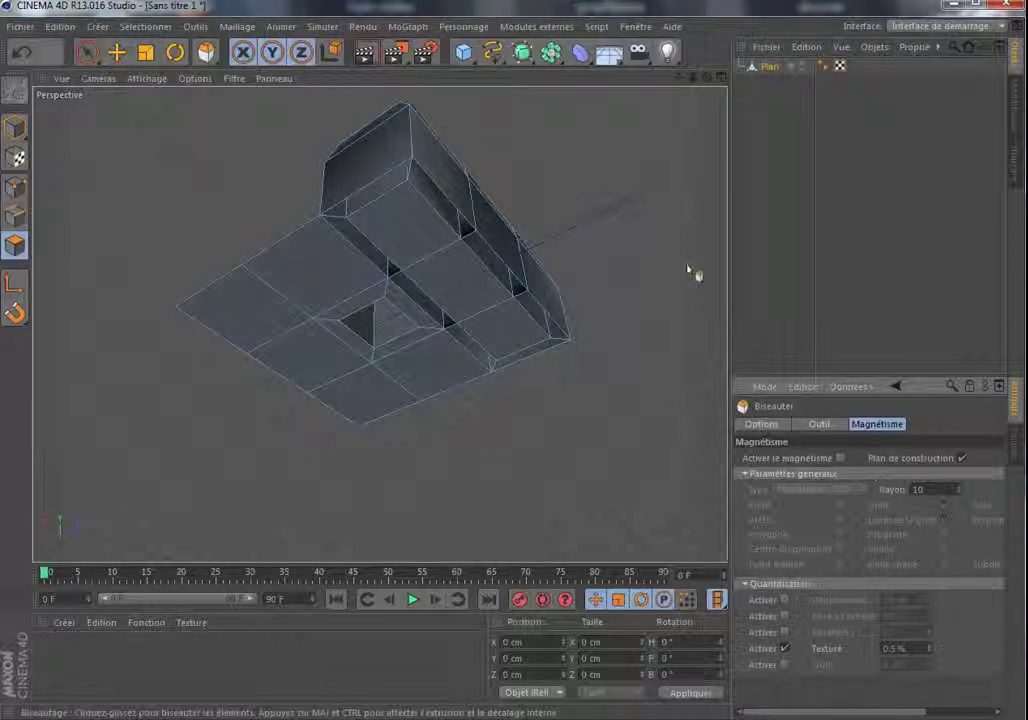
Replace the plane with a new one of 3 by 3 segments and make it editable
click(767, 67)
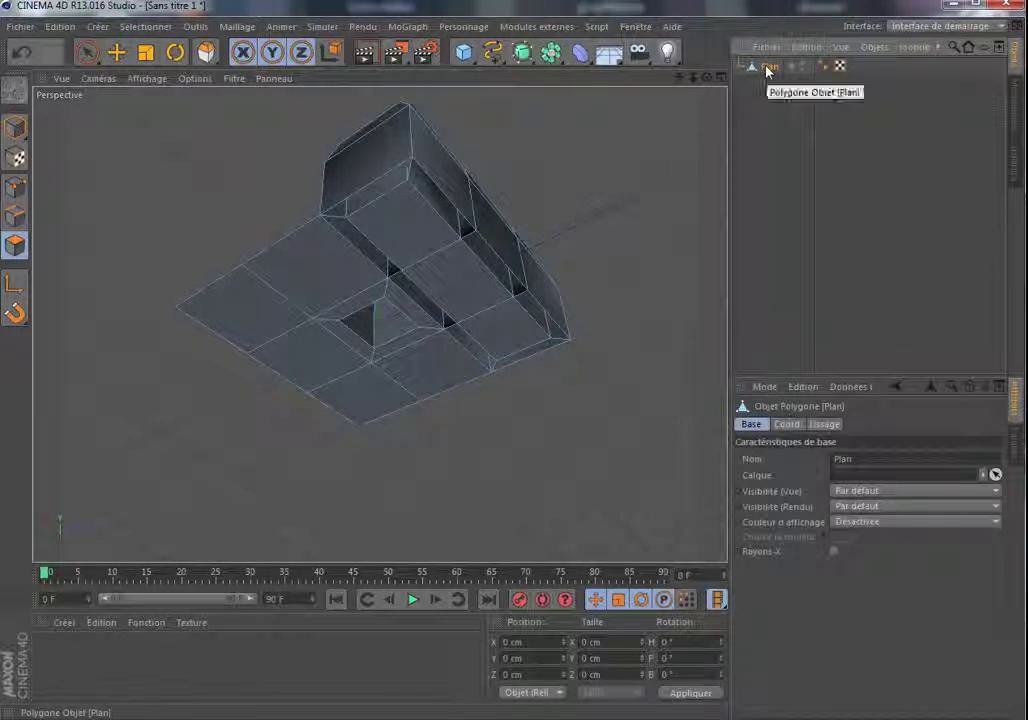
key(Delete)
click(463, 52)
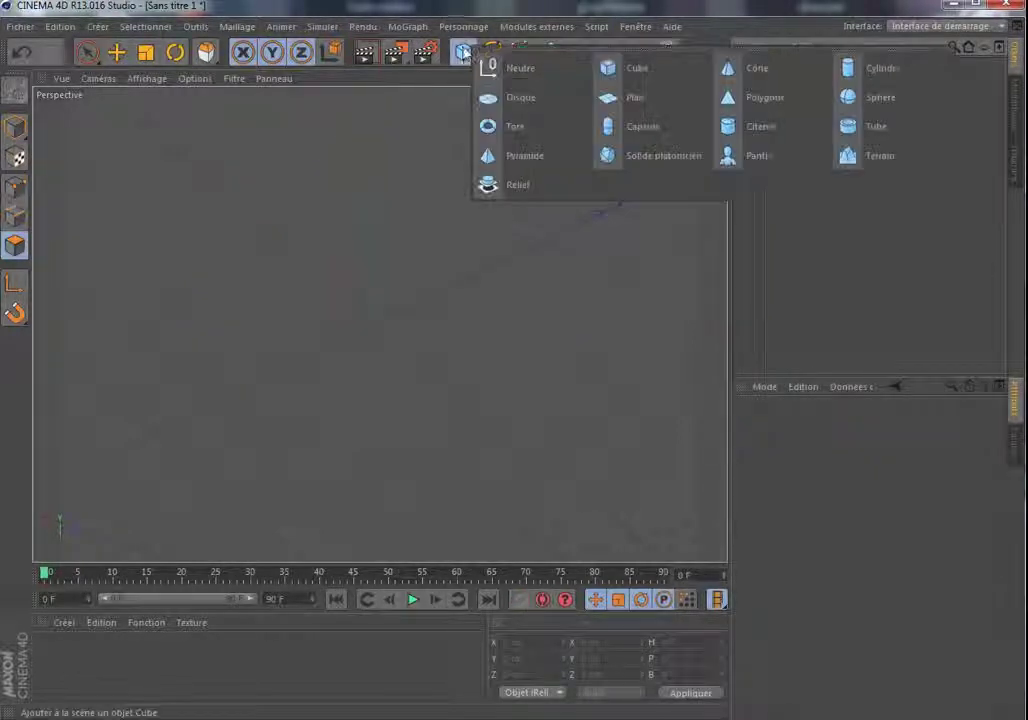
click(645, 100)
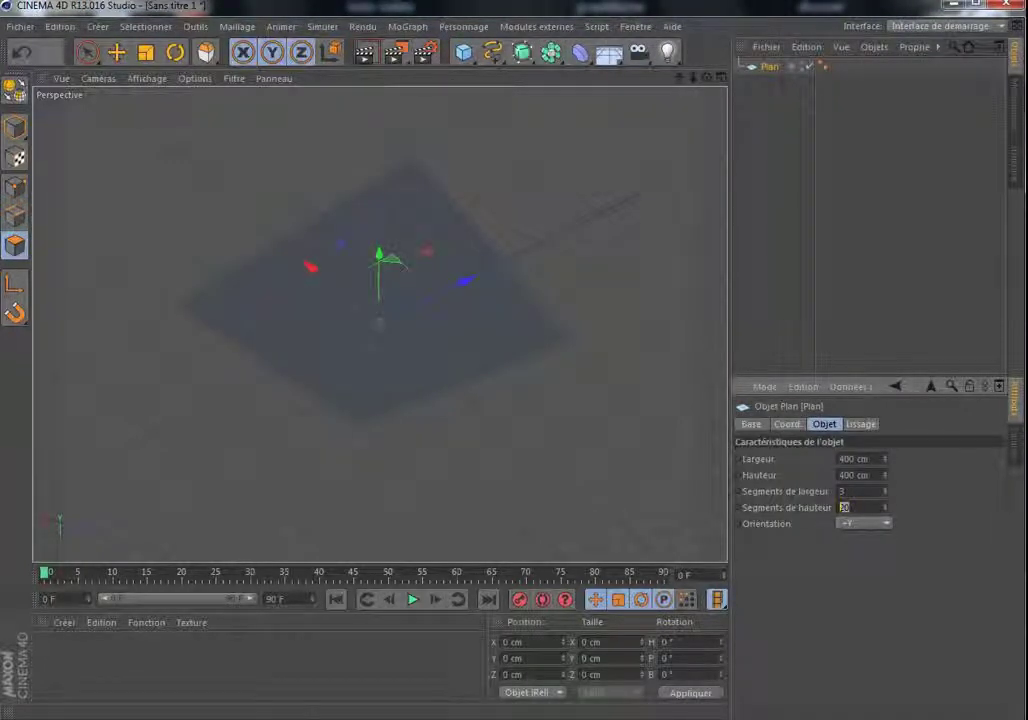
click(14, 88)
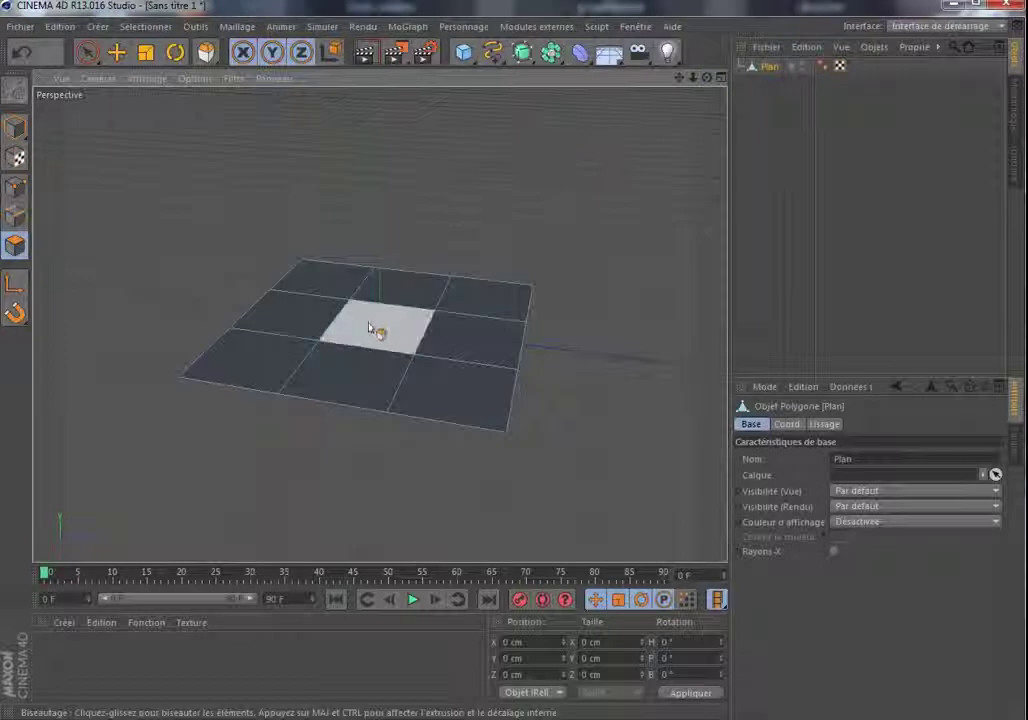
Extrude the plane's central polygon with an offset of -160 cm
click(372, 330)
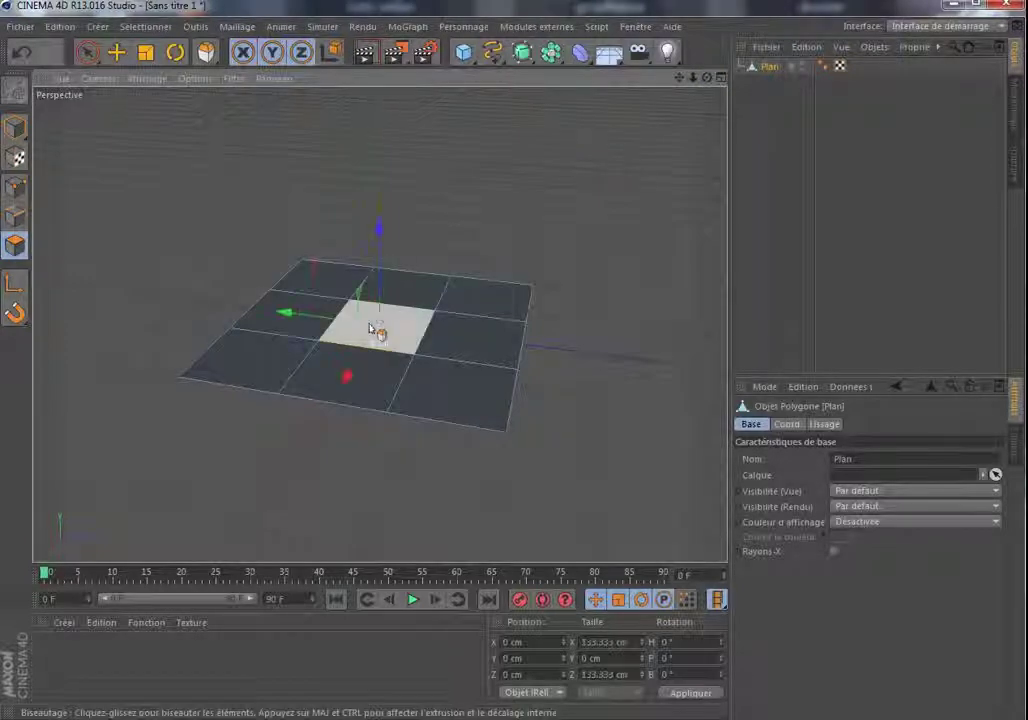
right_click(238, 198)
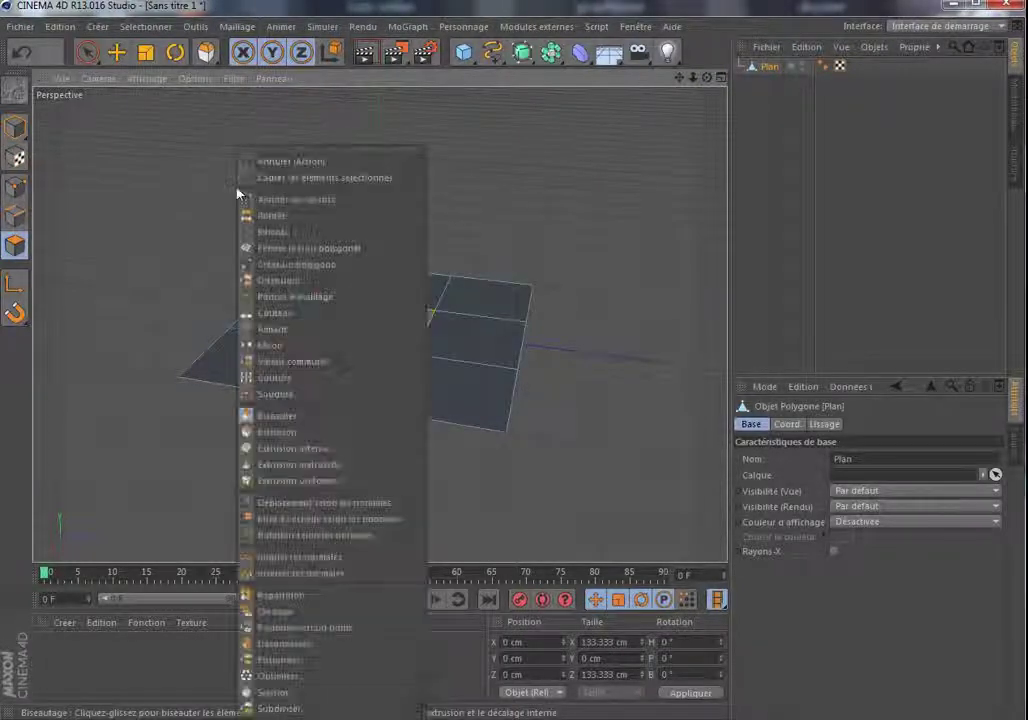
click(266, 432)
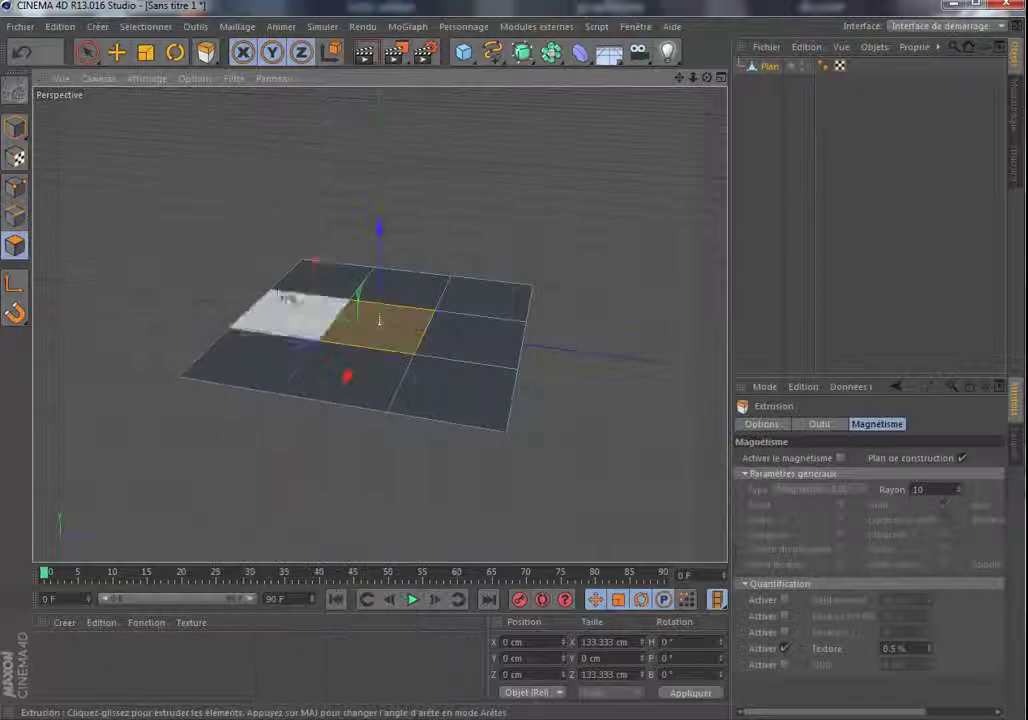
drag(379, 319, 379, 413)
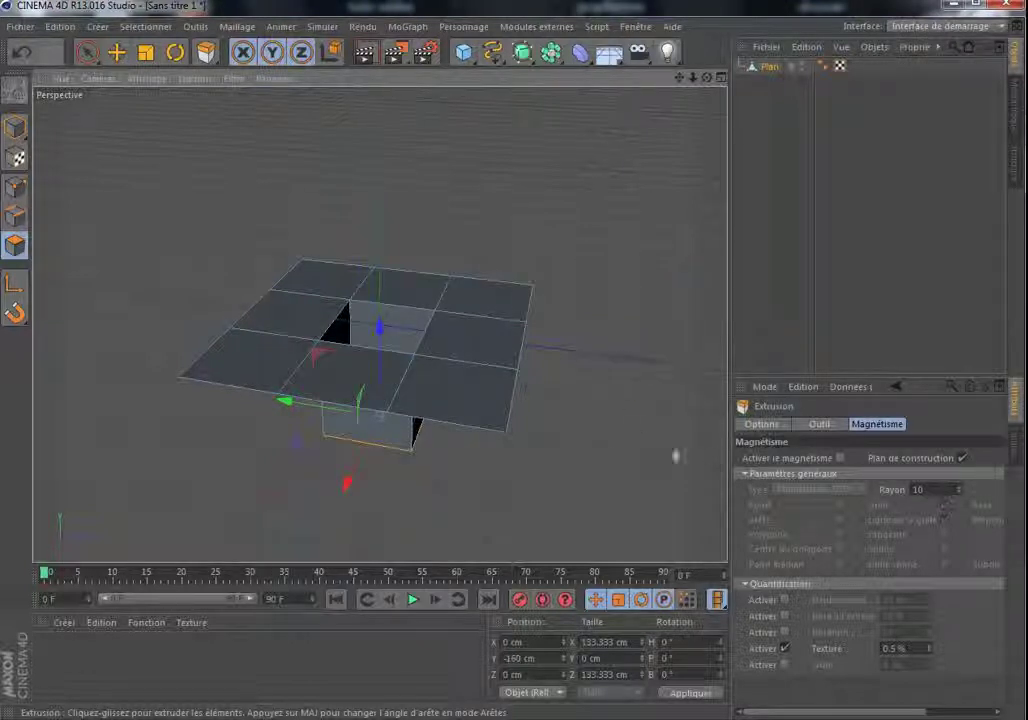
Enable caps (Couvercles) for the central polygon's extrusion and inspect the extruded block
click(819, 424)
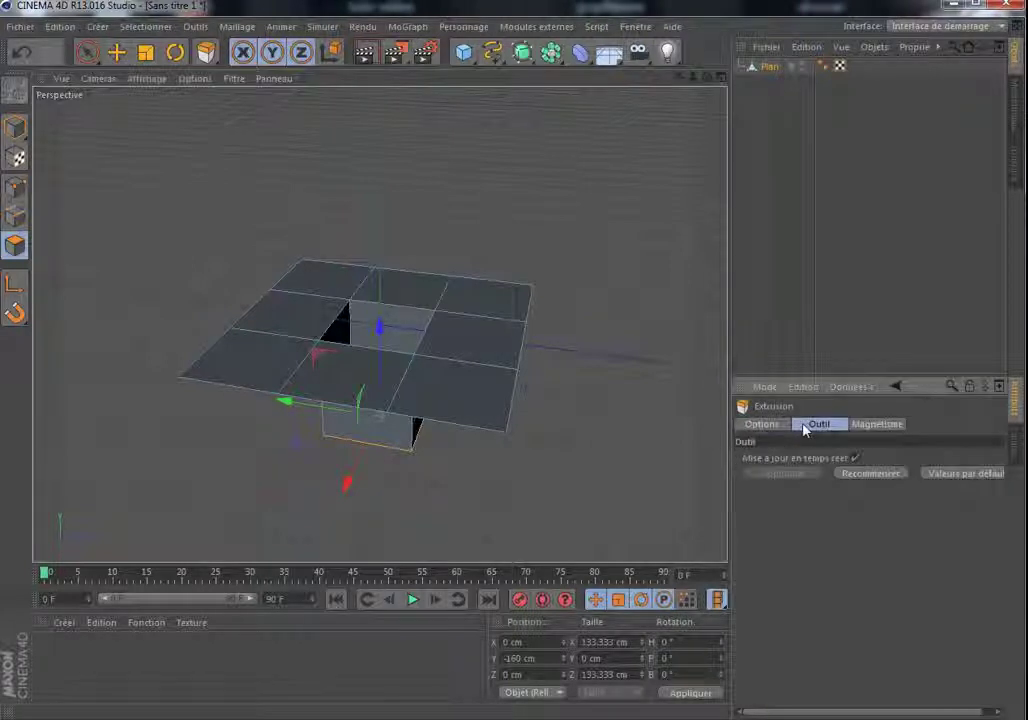
click(761, 424)
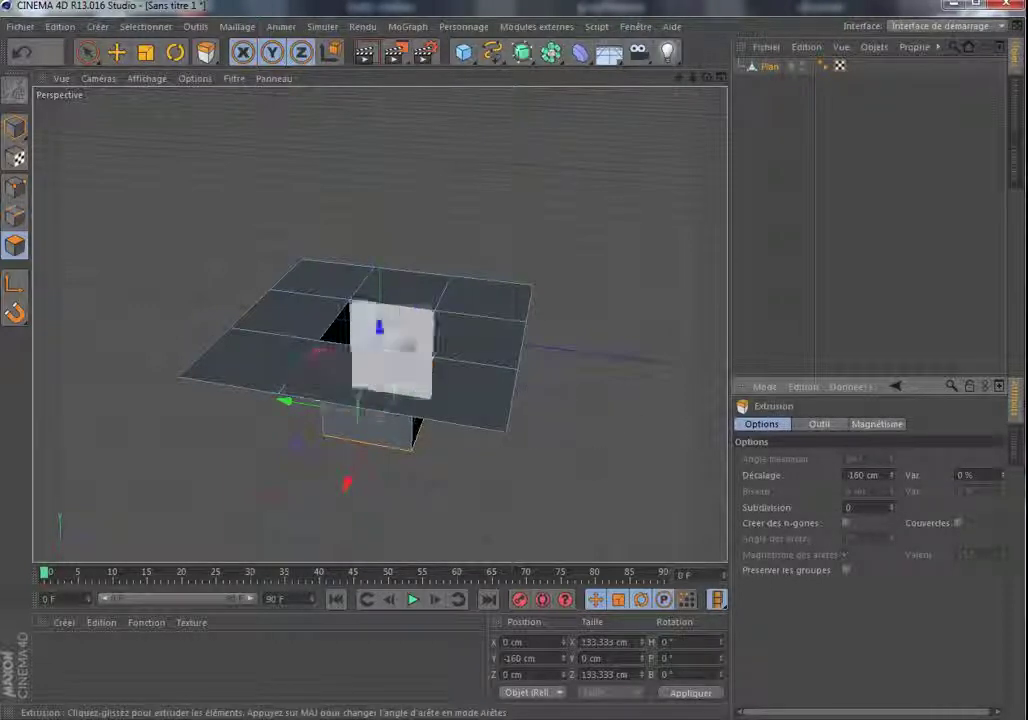
mouse_move(708, 78)
mouse_down()
mouse_move(686, 172)
mouse_move(706, 88)
mouse_move(704, 101)
mouse_up()
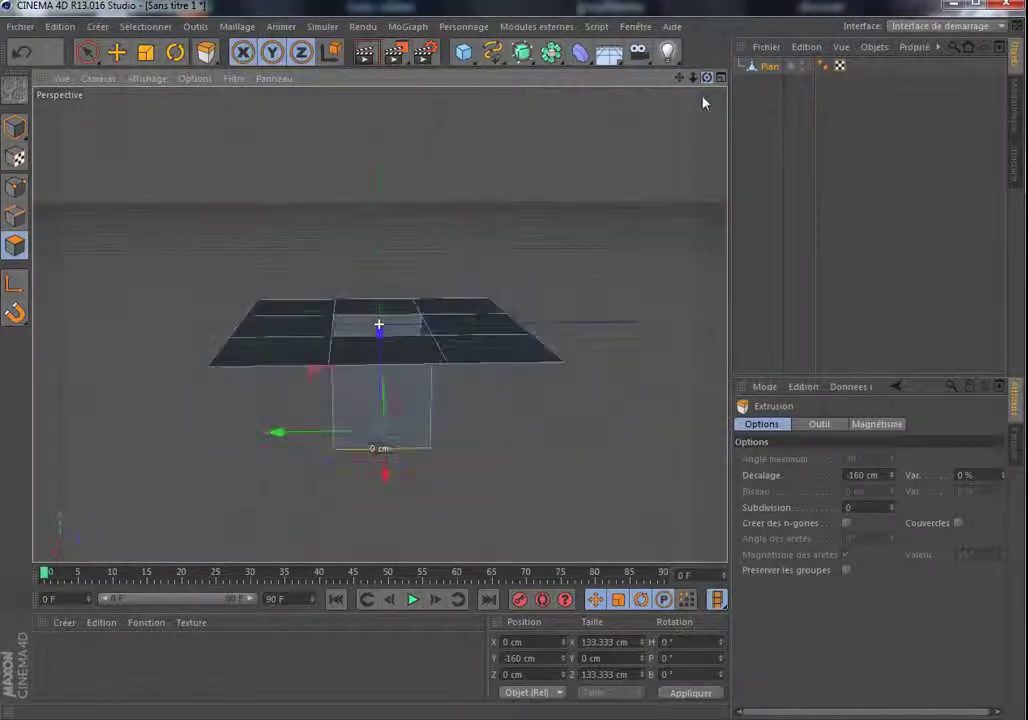
click(958, 523)
mouse_move(707, 77)
mouse_down()
mouse_move(705, 100)
mouse_move(707, 78)
mouse_up()
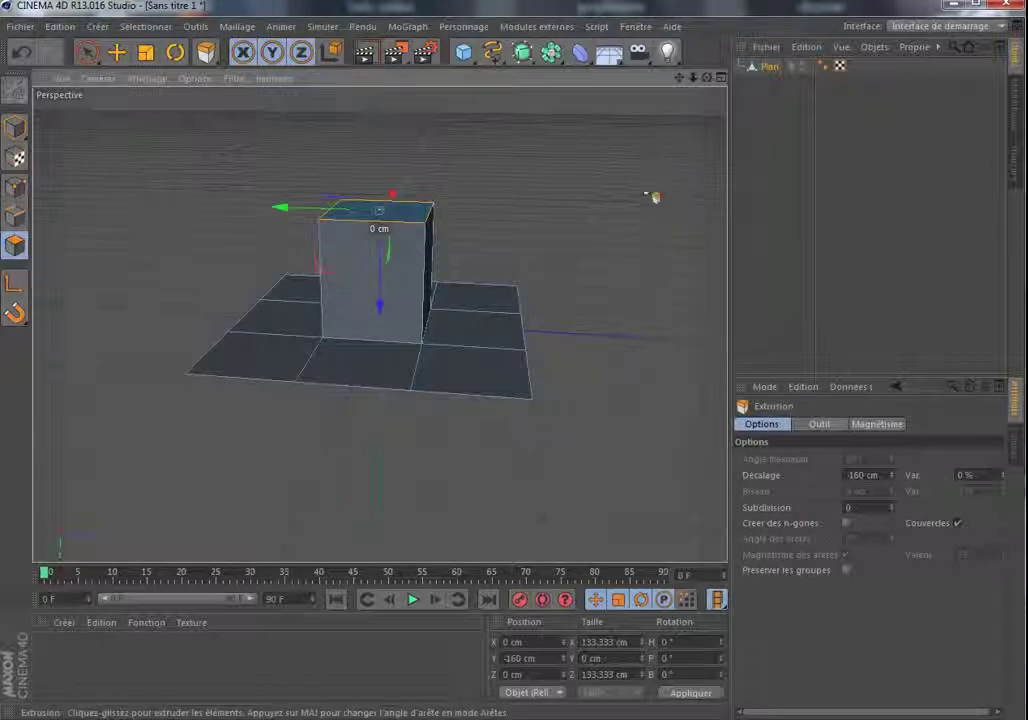
Replace the plane with a cube, set its Y size to 3 cm, and make it editable
click(757, 67)
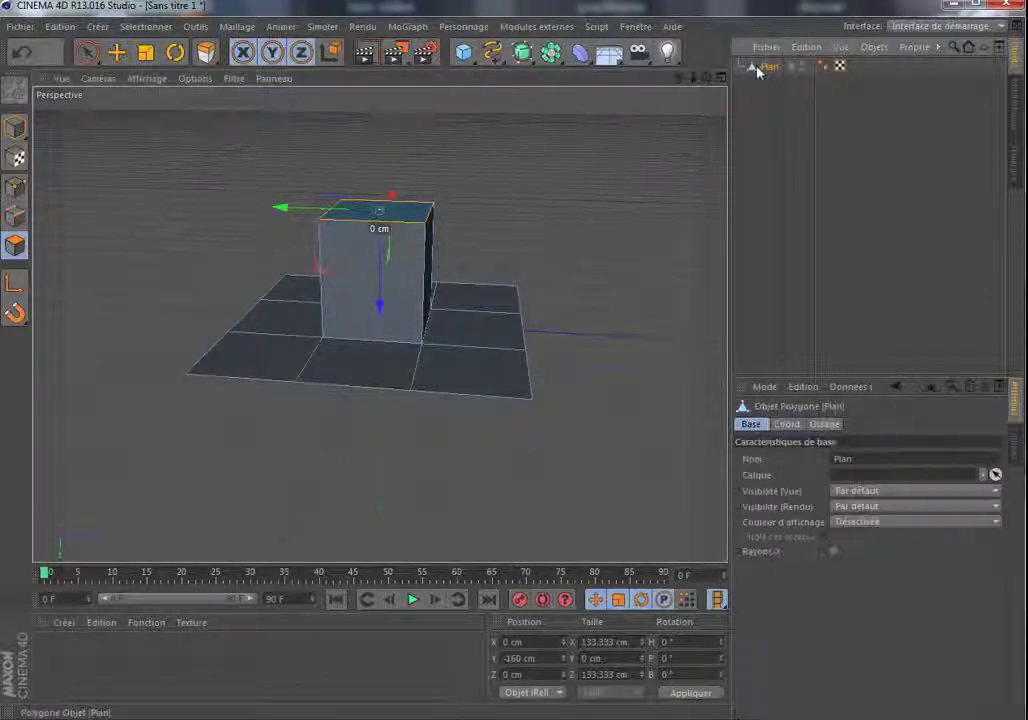
key(Delete)
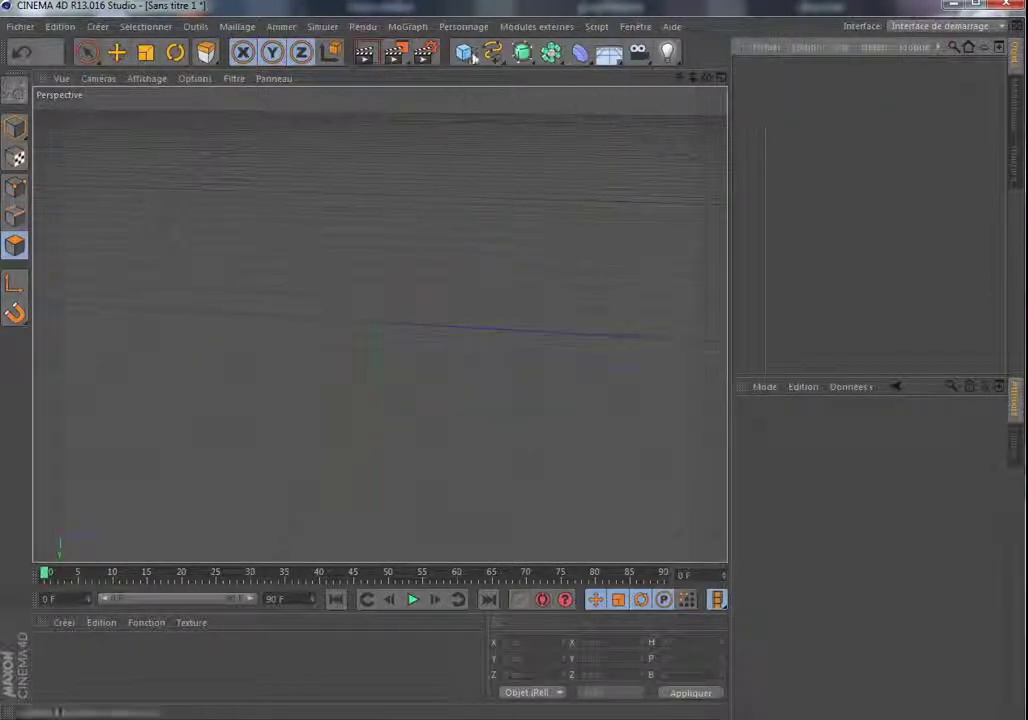
click(463, 52)
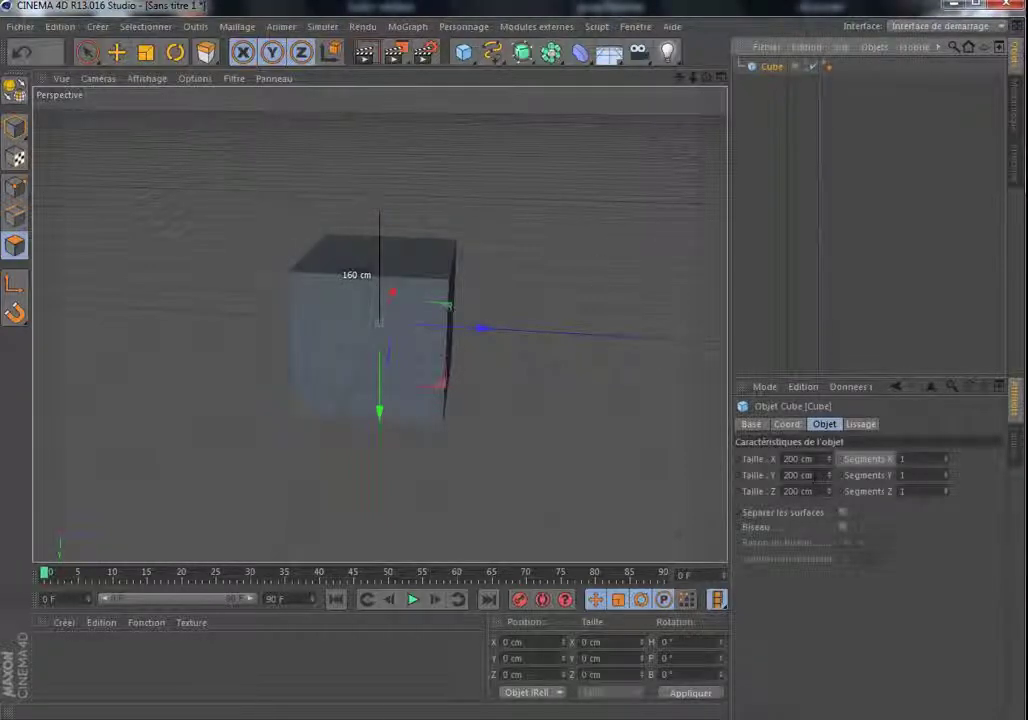
double_click(790, 475)
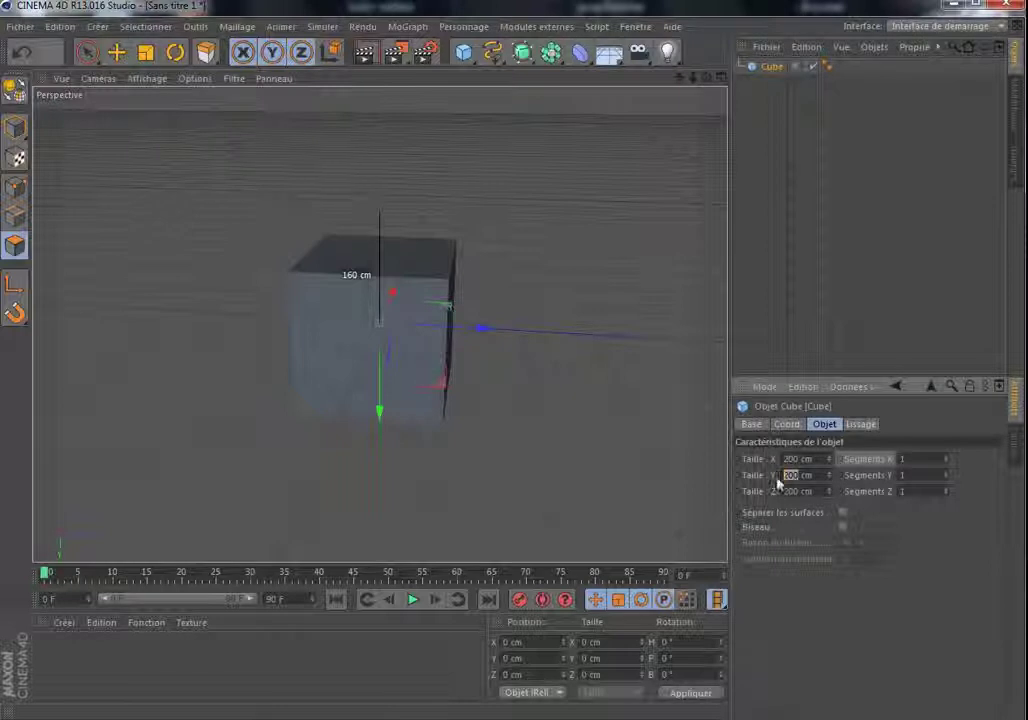
text(3)
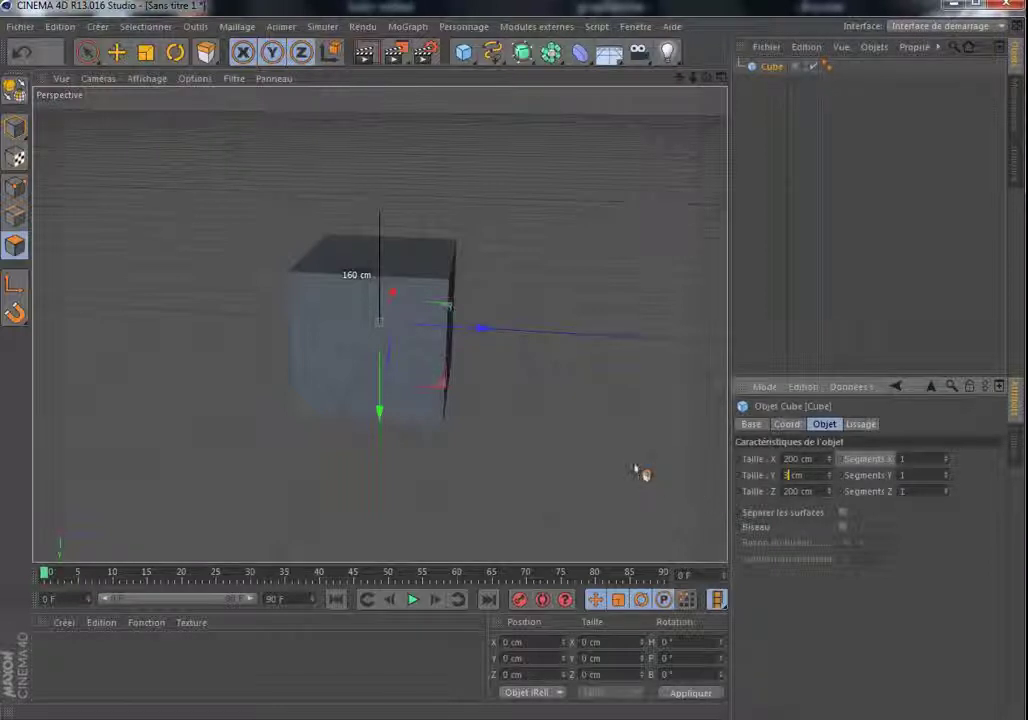
key(Return)
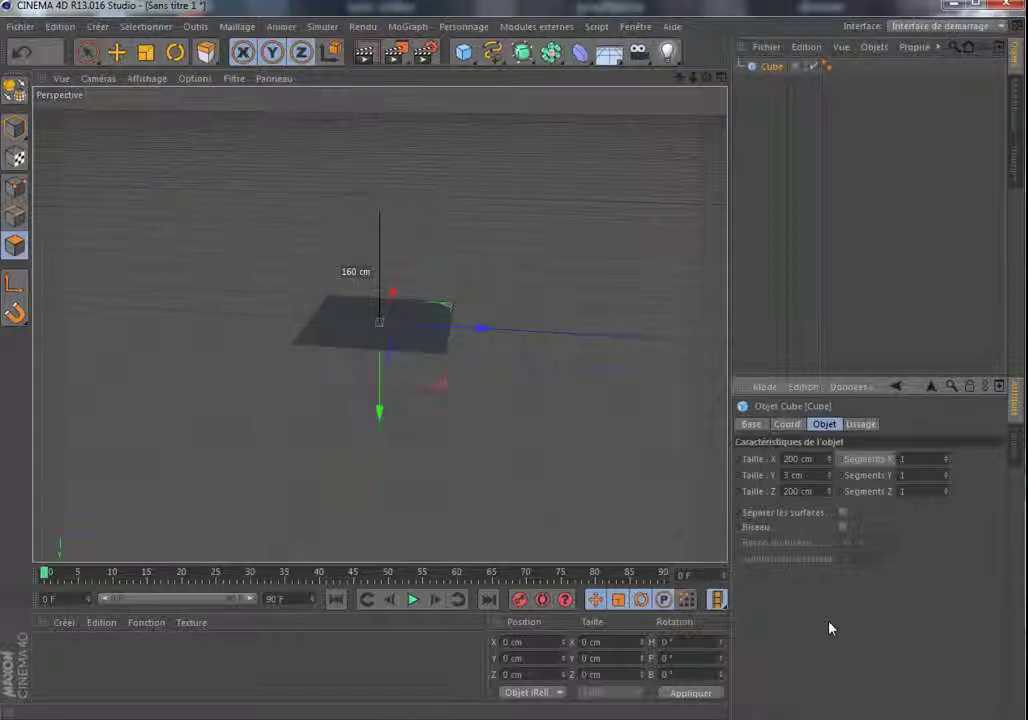
click(14, 89)
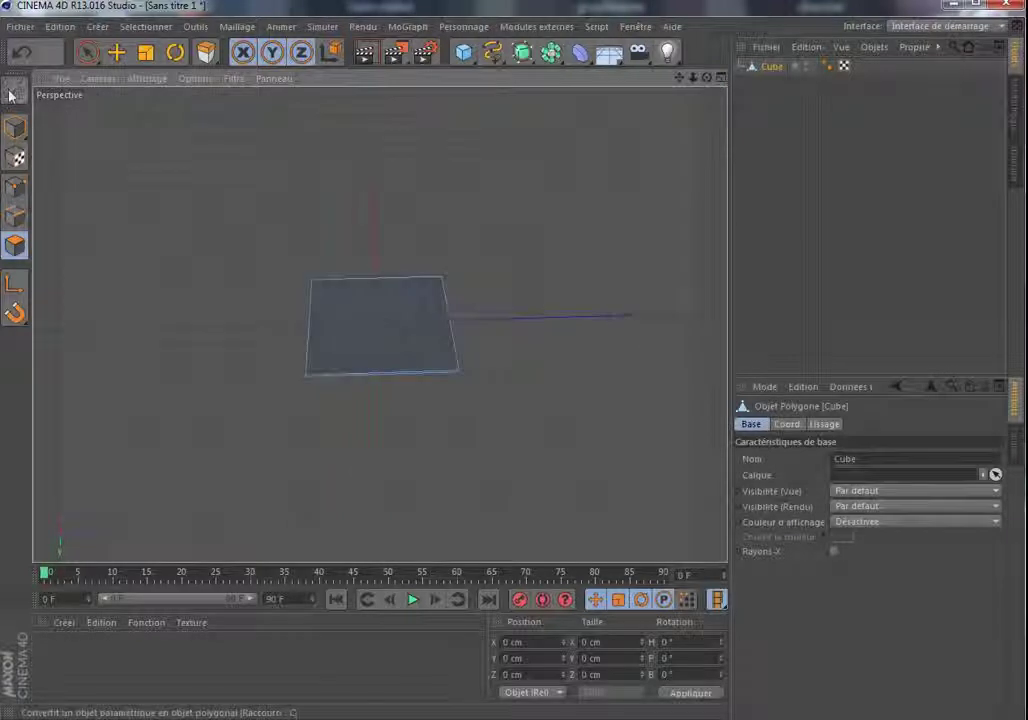
key(d)
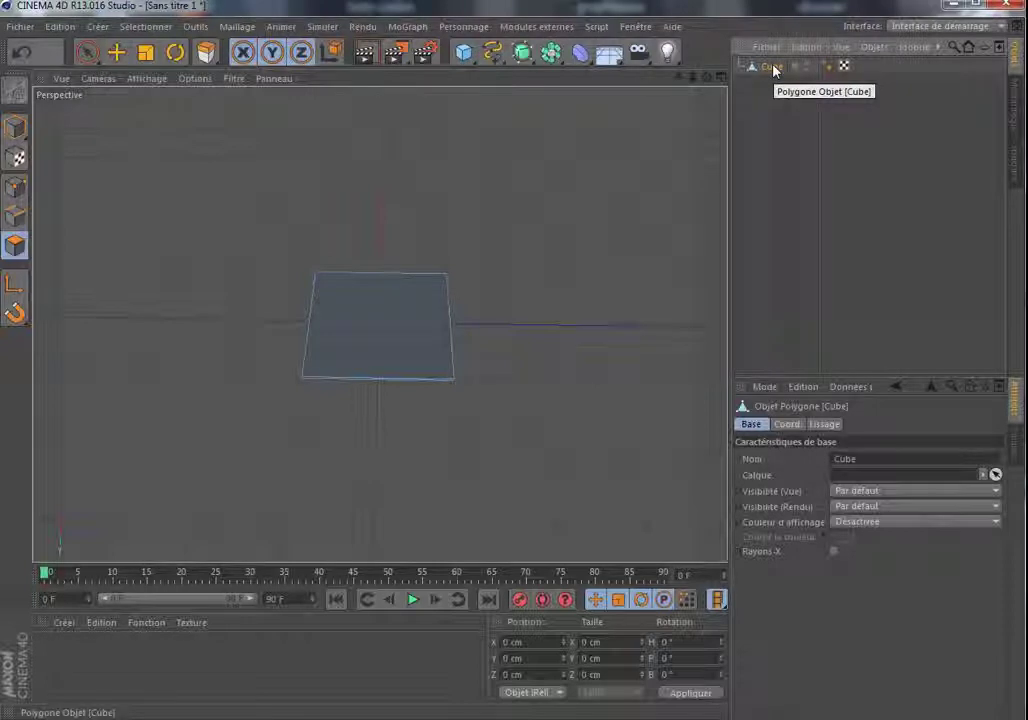
Duplicate the thin cube, try to rotate a polygon of the copy, and undo that rotation
ctrl+drag(773, 70, 775, 93)
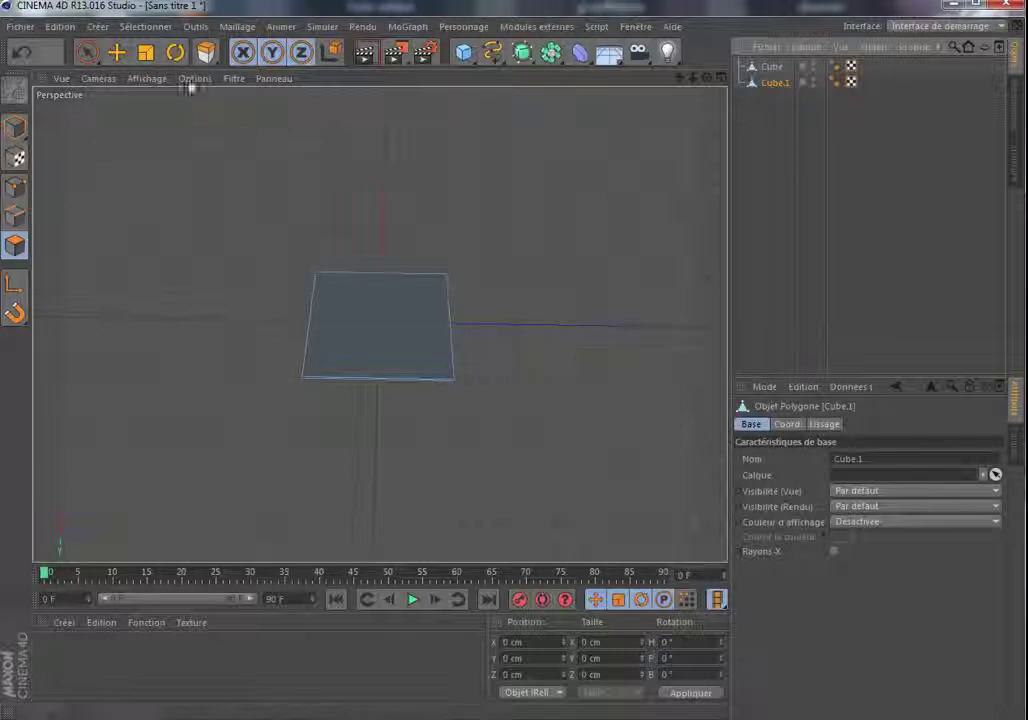
click(176, 53)
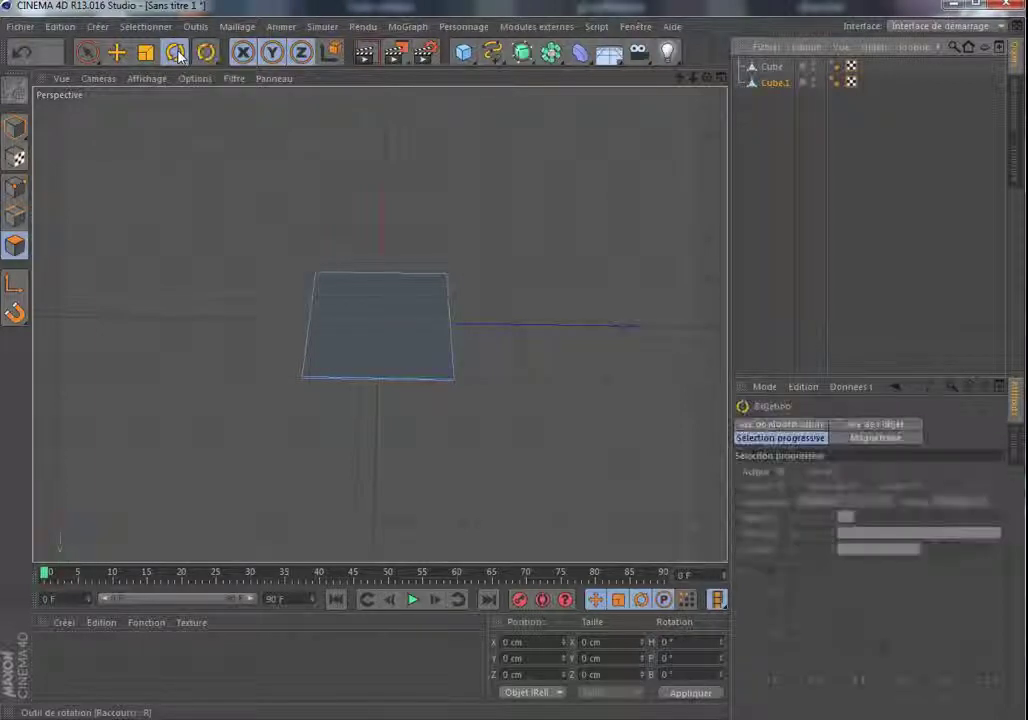
click(341, 311)
drag(411, 285, 483, 321)
drag(483, 321, 483, 320)
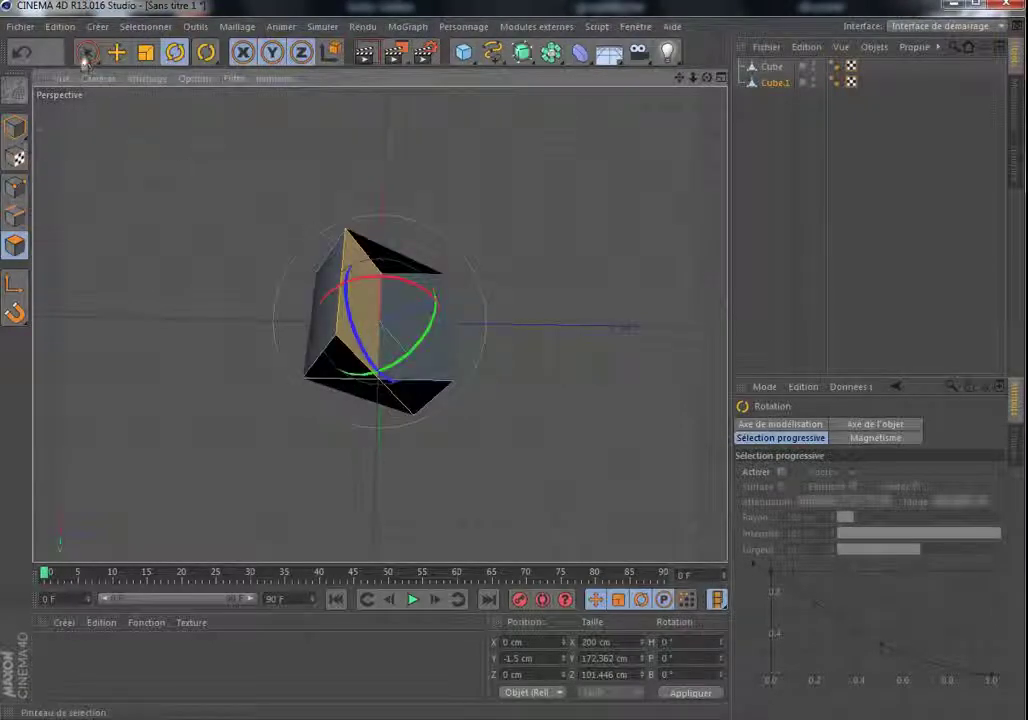
click(22, 50)
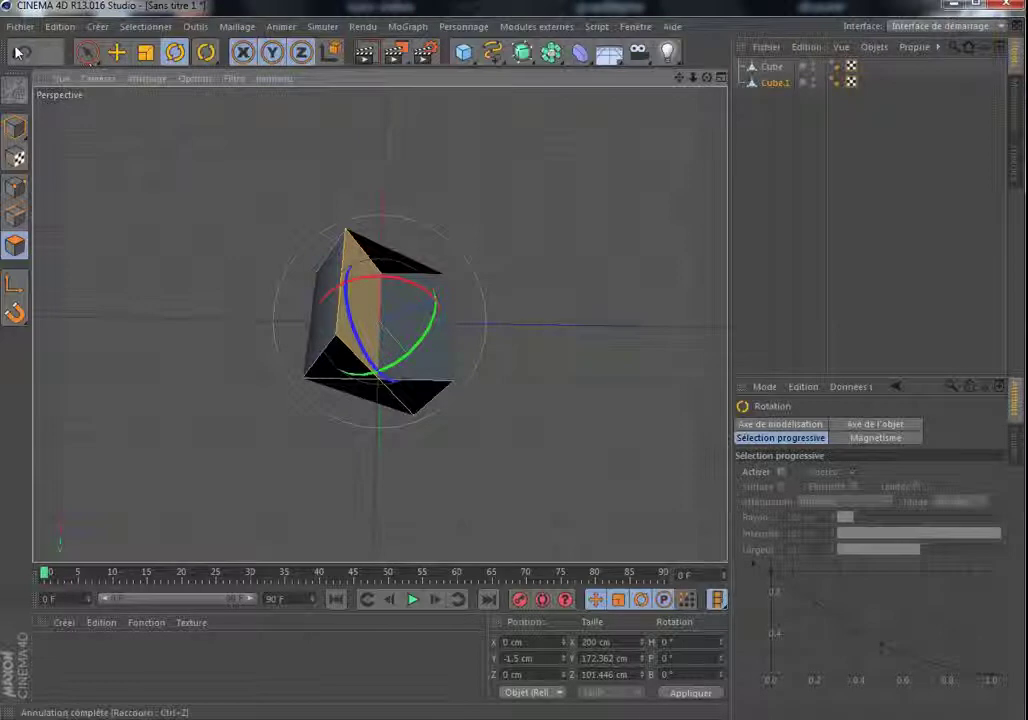
Try to rotate the whole duplicate cube to a pitch of about 90.9° in Model mode, and undo the rotation and the duplication
click(14, 127)
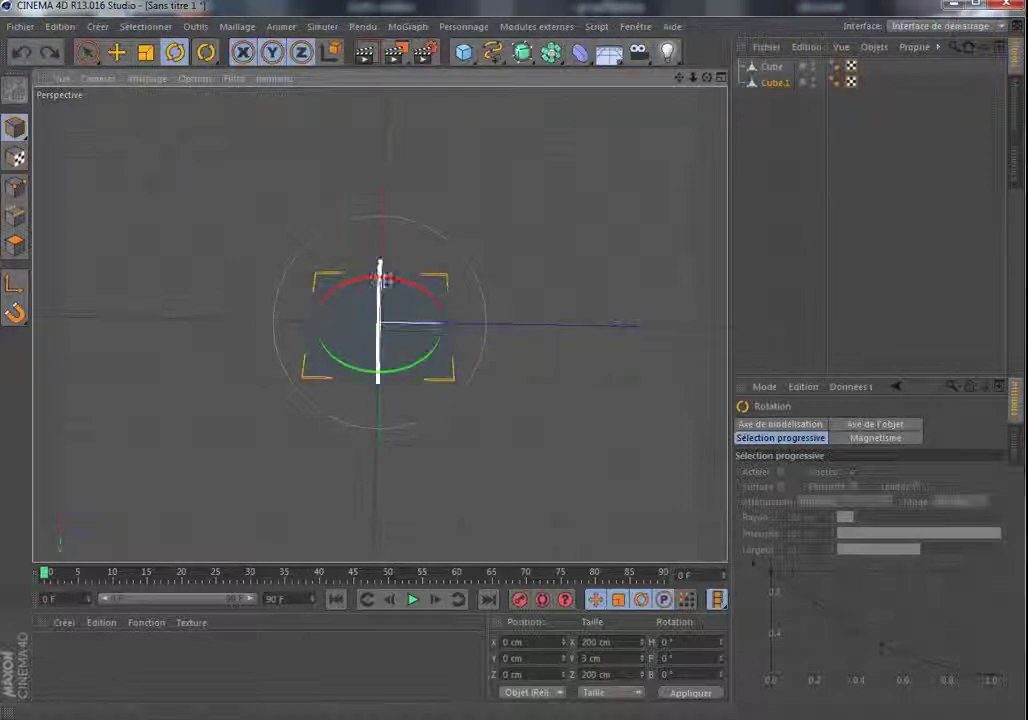
drag(395, 282, 464, 339)
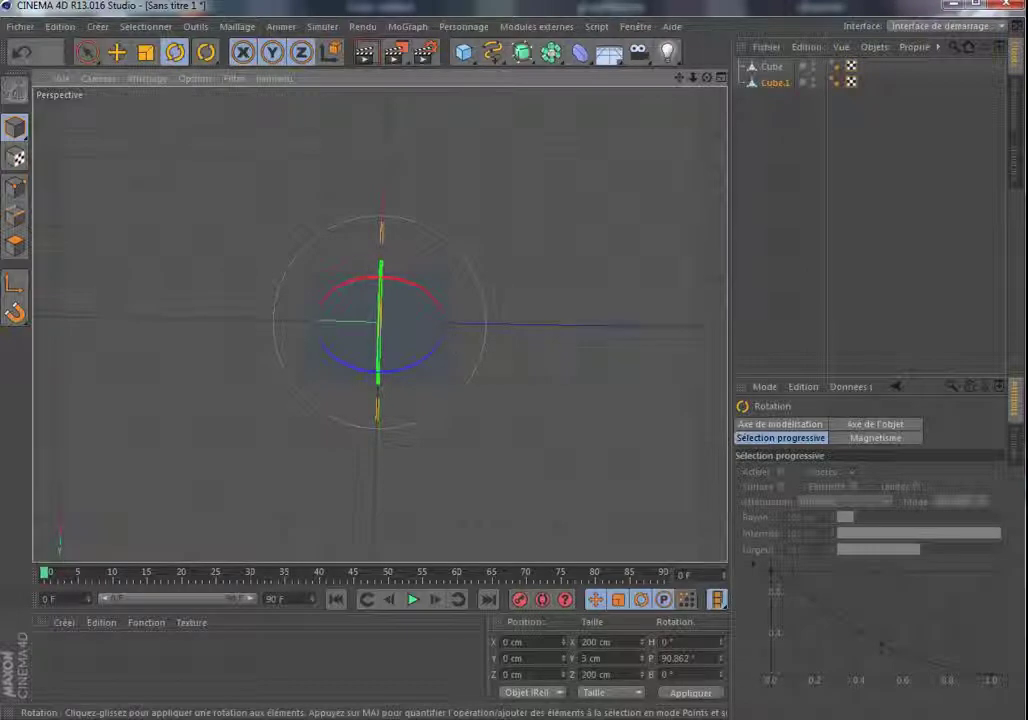
click(18, 55)
click(18, 55)
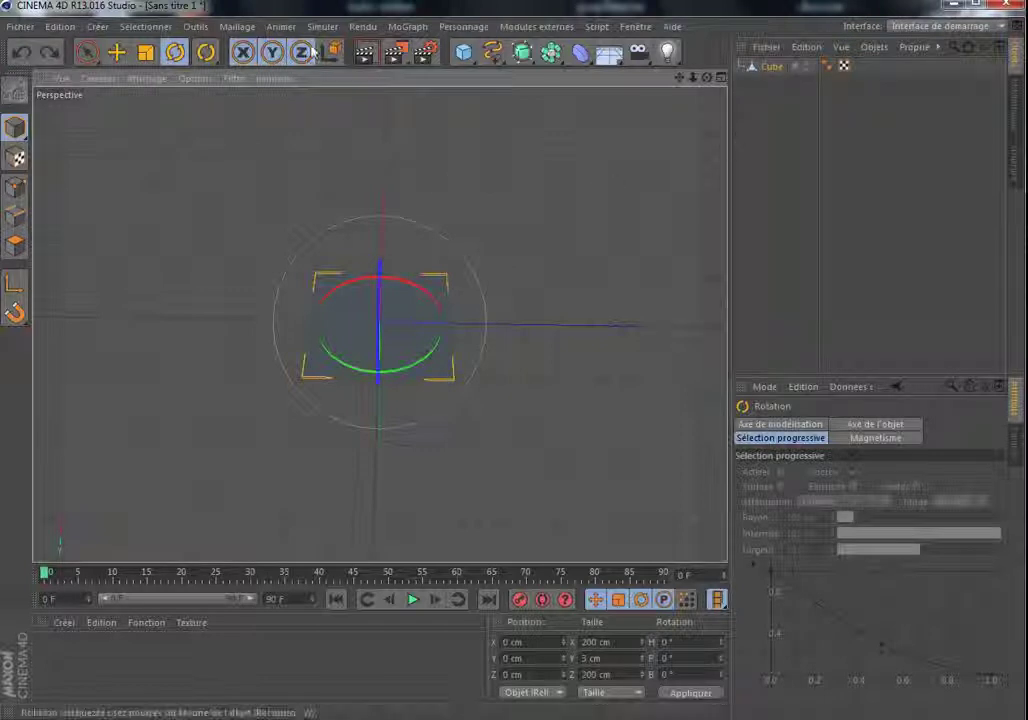
In Polygon mode, inner-extrude the thin cube's large visible face by about 3.1 cm, leaving a narrow border around it
click(116, 52)
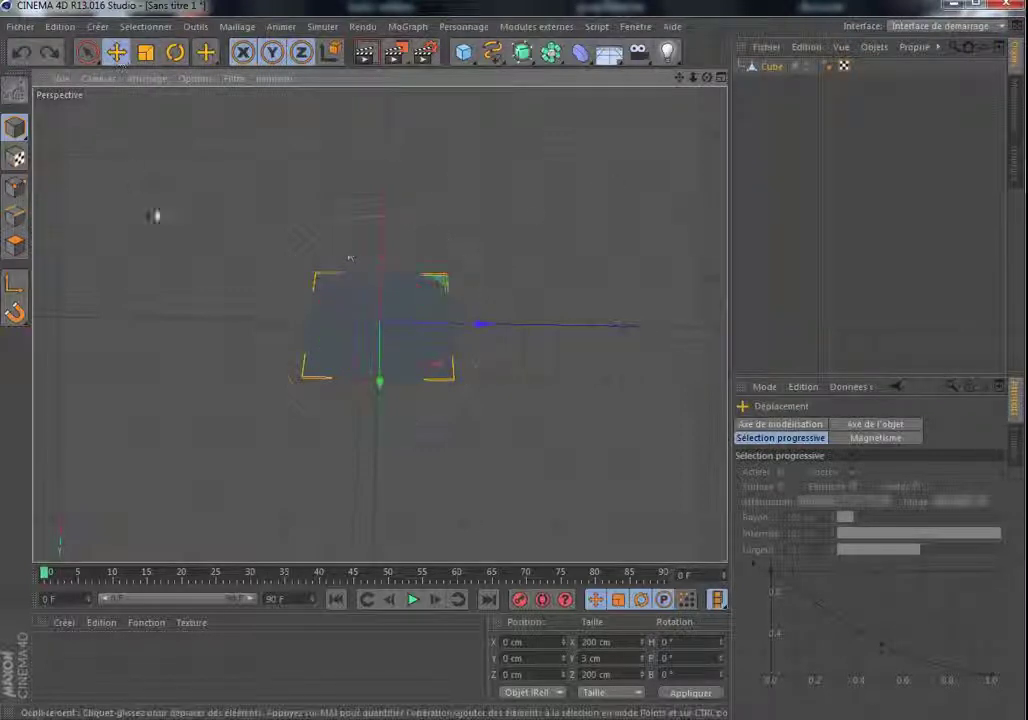
drag(693, 78, 730, 78)
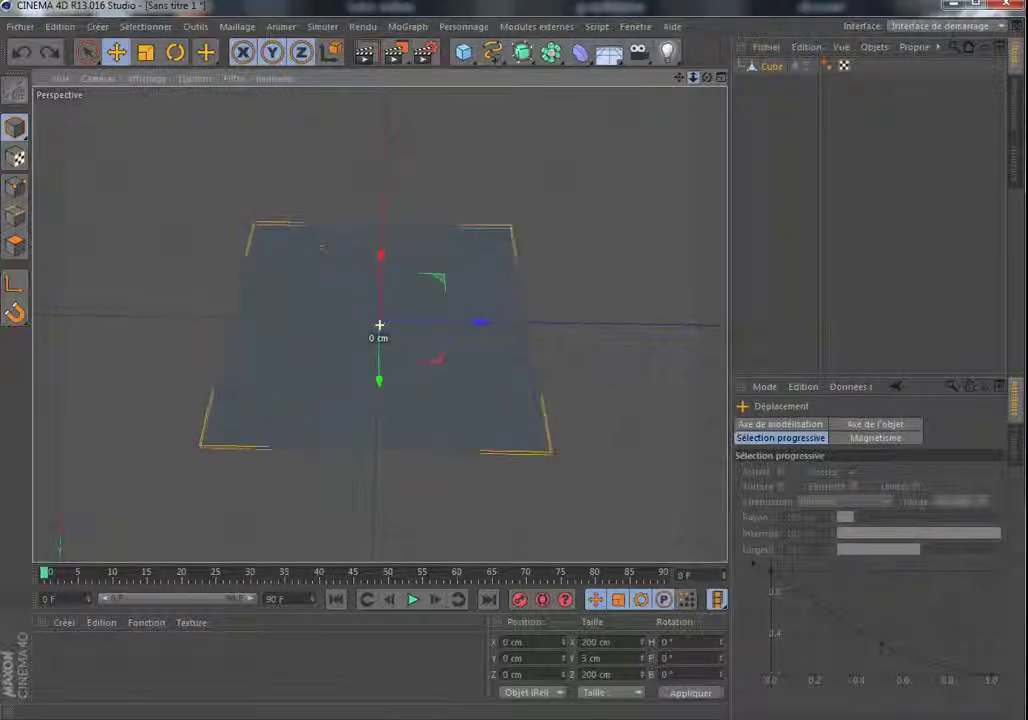
right_click(647, 217)
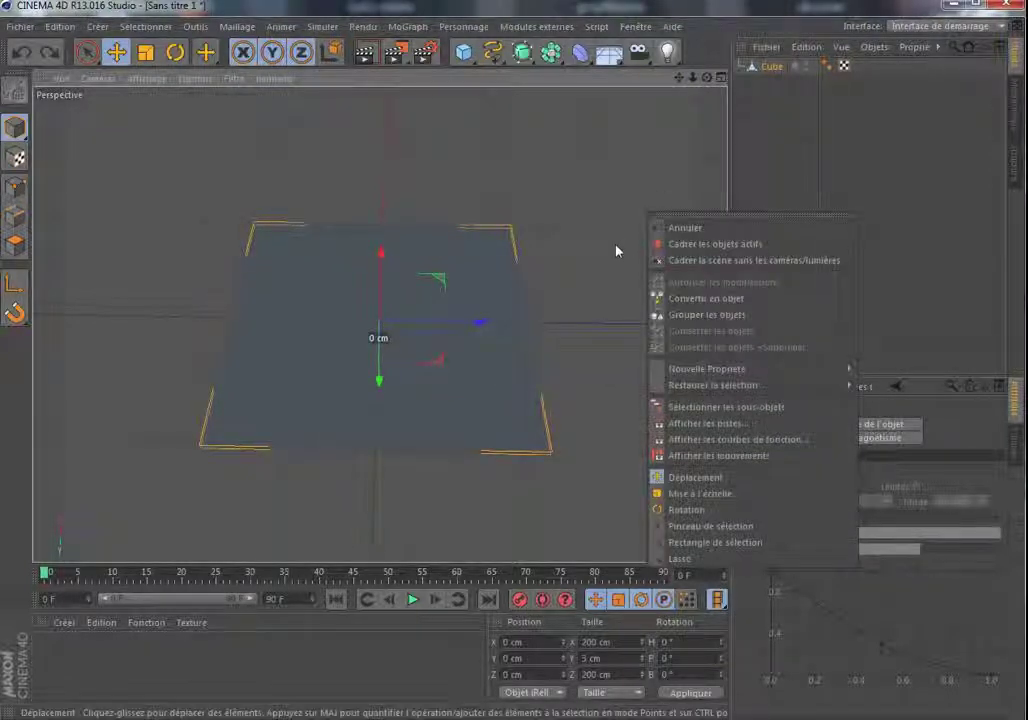
click(16, 245)
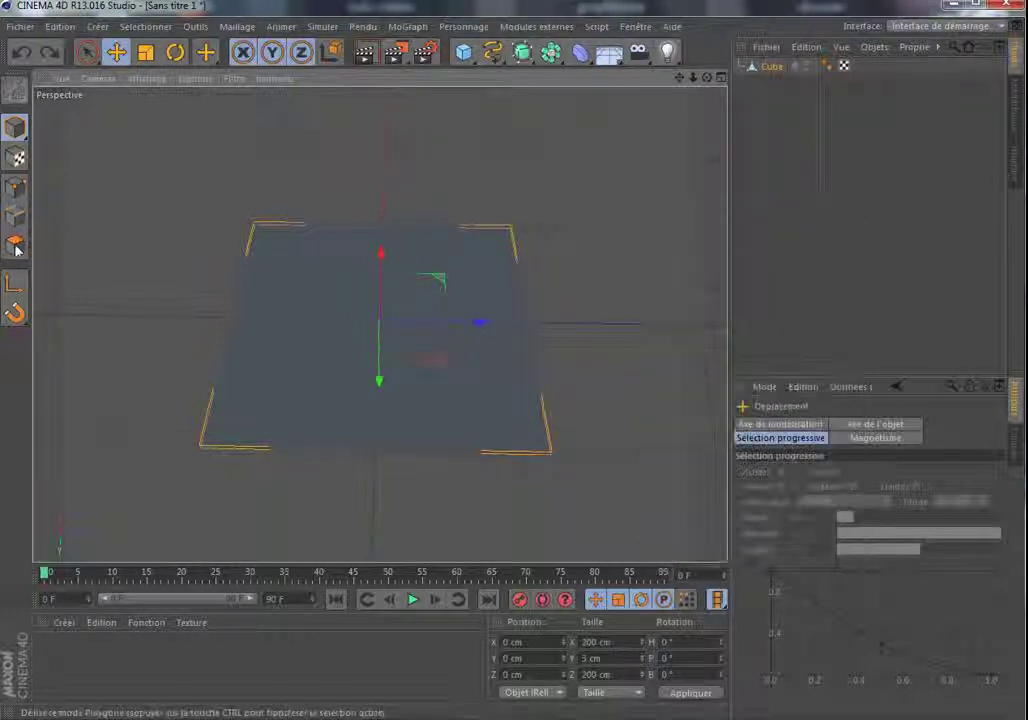
right_click(615, 179)
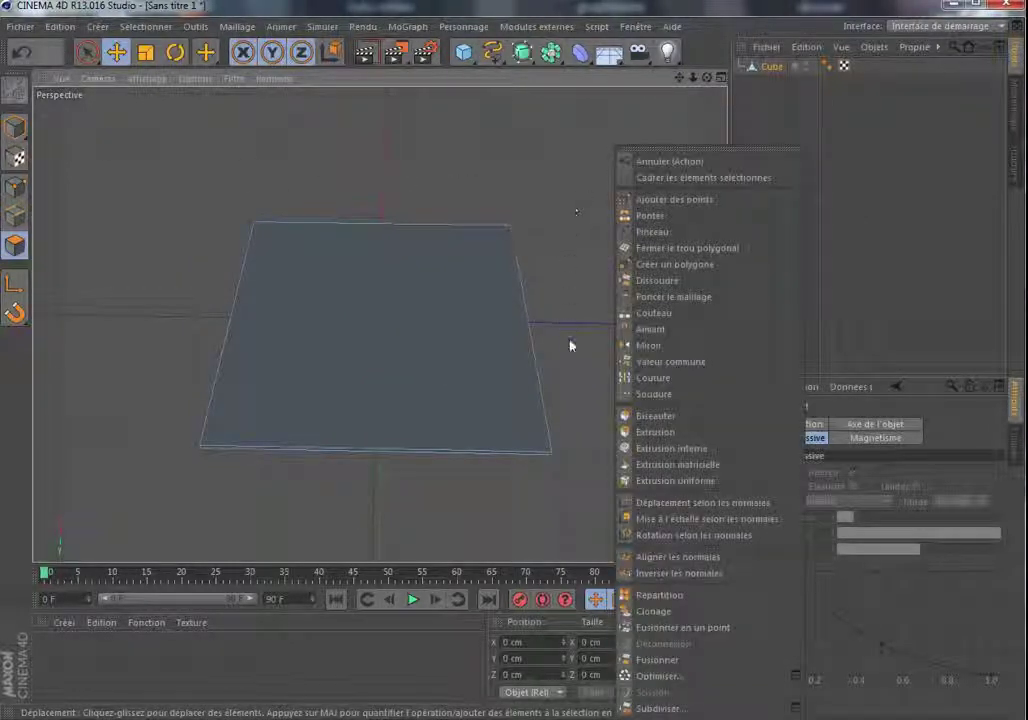
click(660, 448)
click(454, 318)
drag(612, 215, 593, 215)
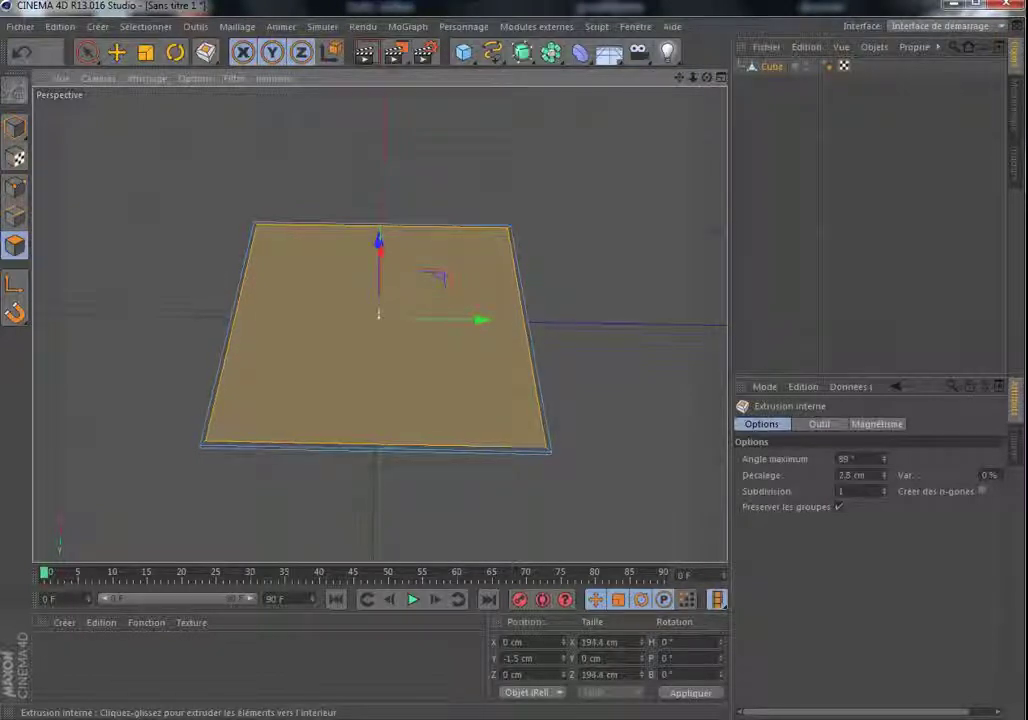
click(613, 215)
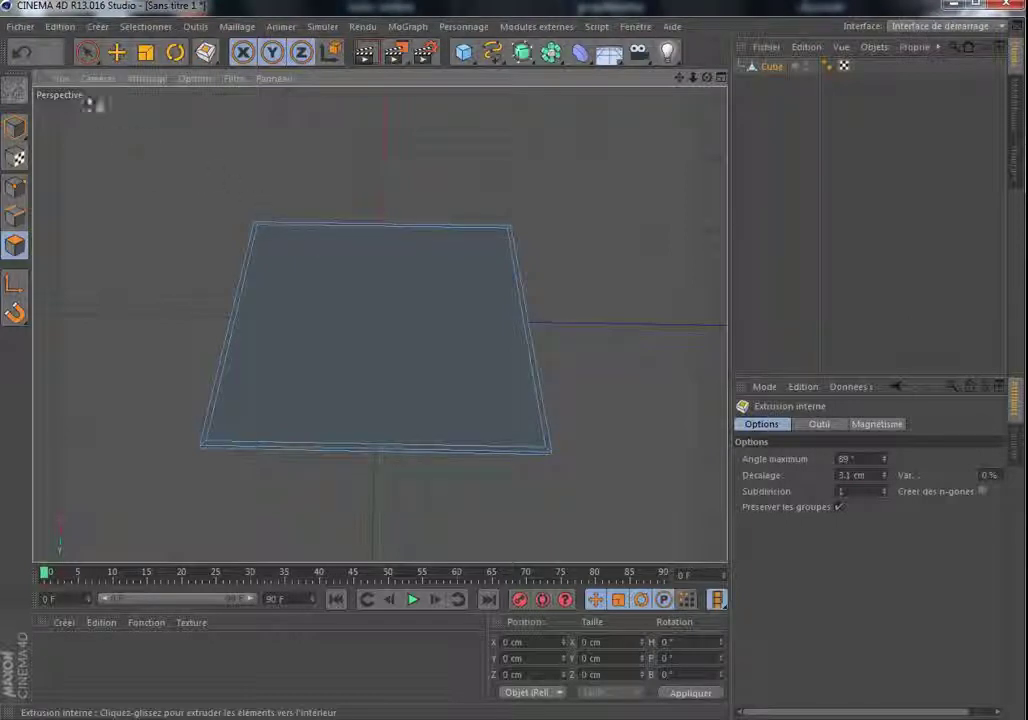
Select the narrow ring of border polygons around the inner face with Loop Selection and check it from different angles
click(145, 26)
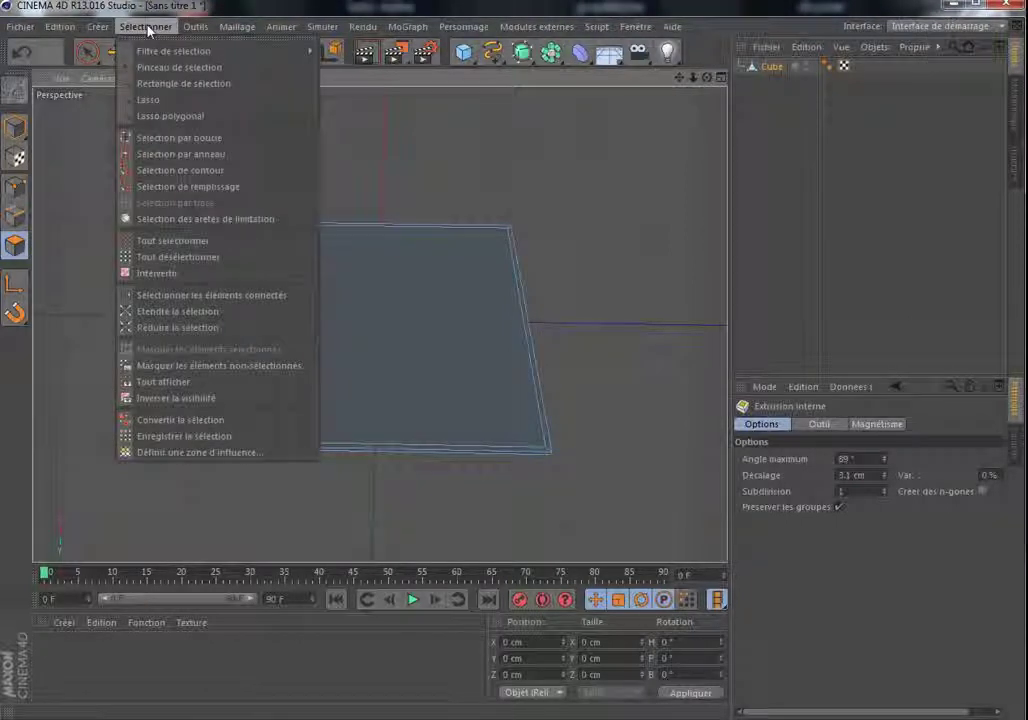
click(160, 137)
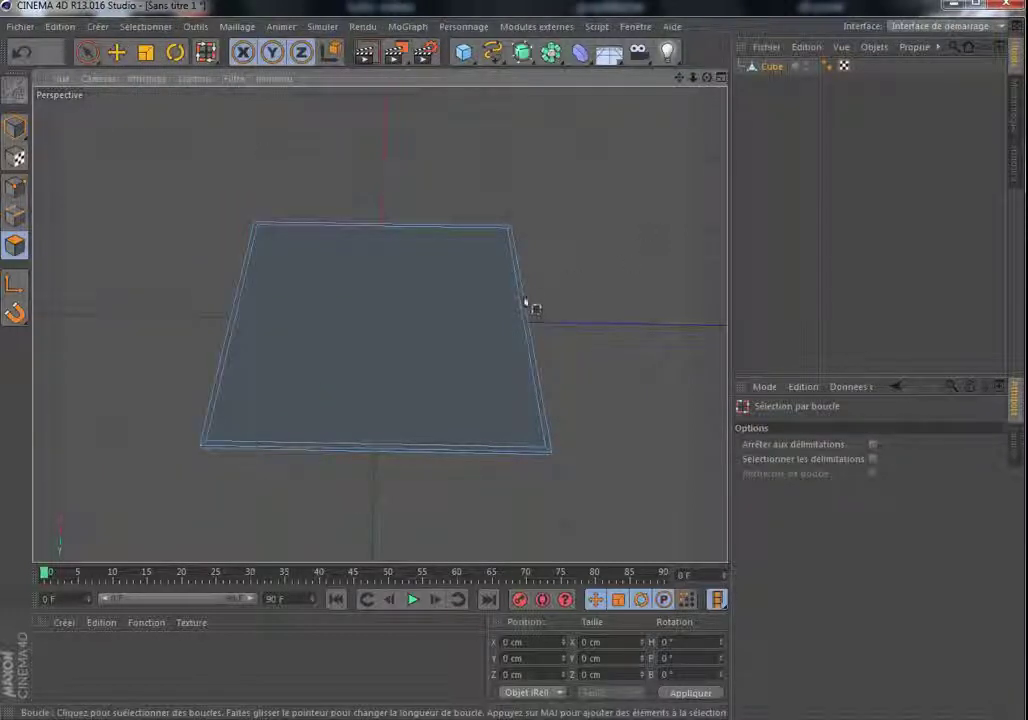
click(512, 236)
drag(706, 77, 826, 10)
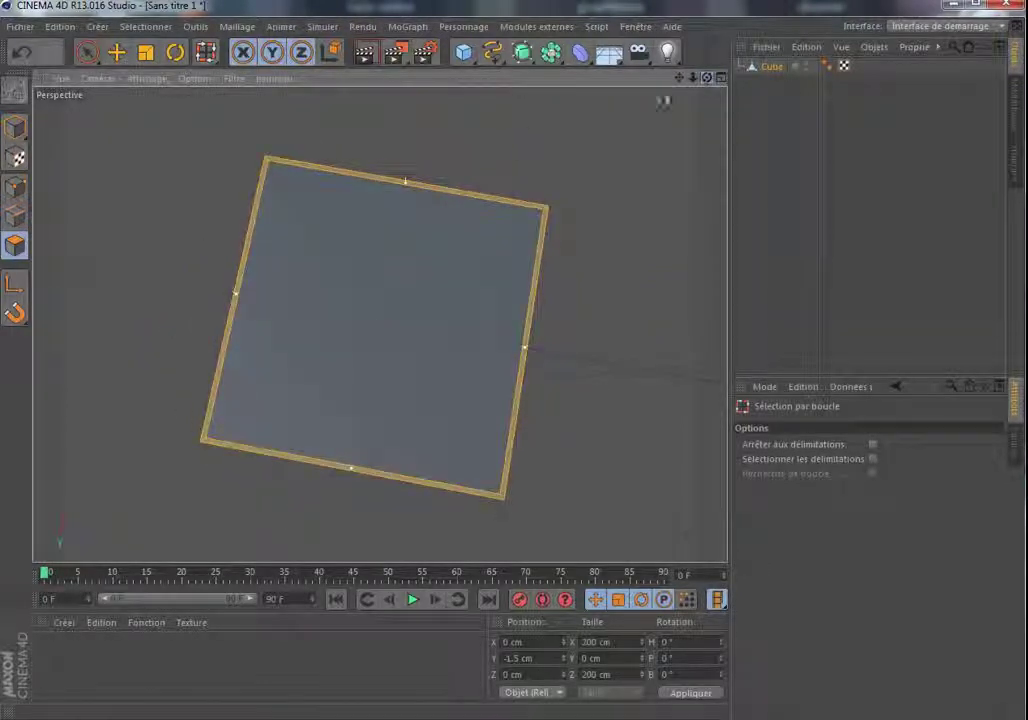
drag(708, 80, 677, 188)
Extrude the selected border ring outward to form the four walls of an open box, and clear the selection
right_click(643, 250)
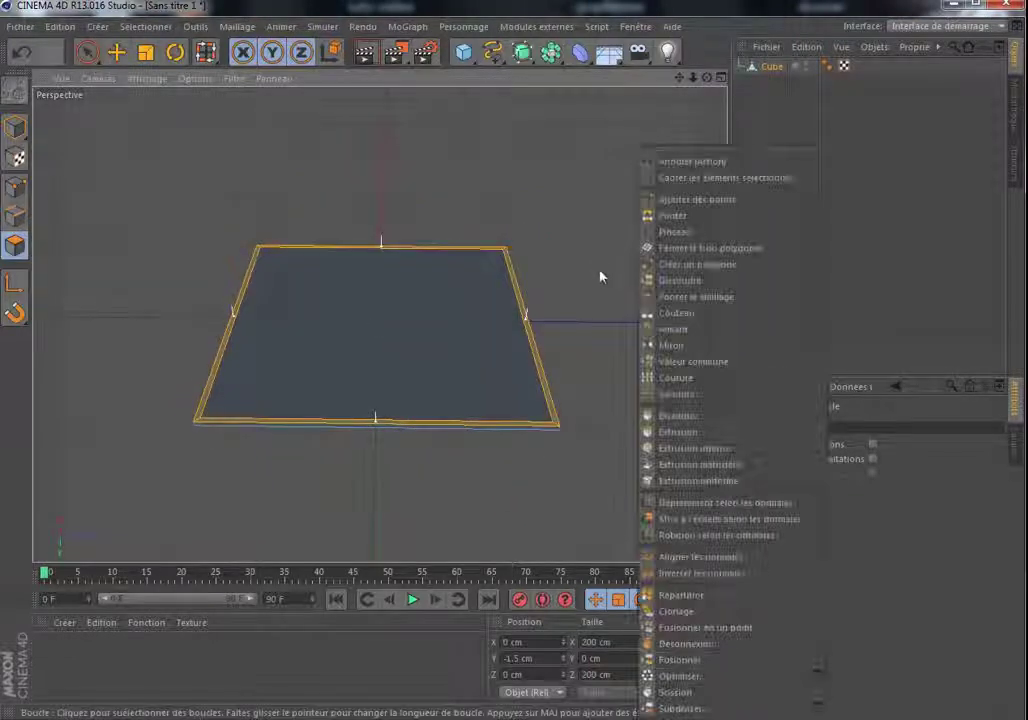
click(668, 432)
drag(584, 262, 675, 262)
click(639, 380)
click(675, 181)
drag(708, 78, 600, 152)
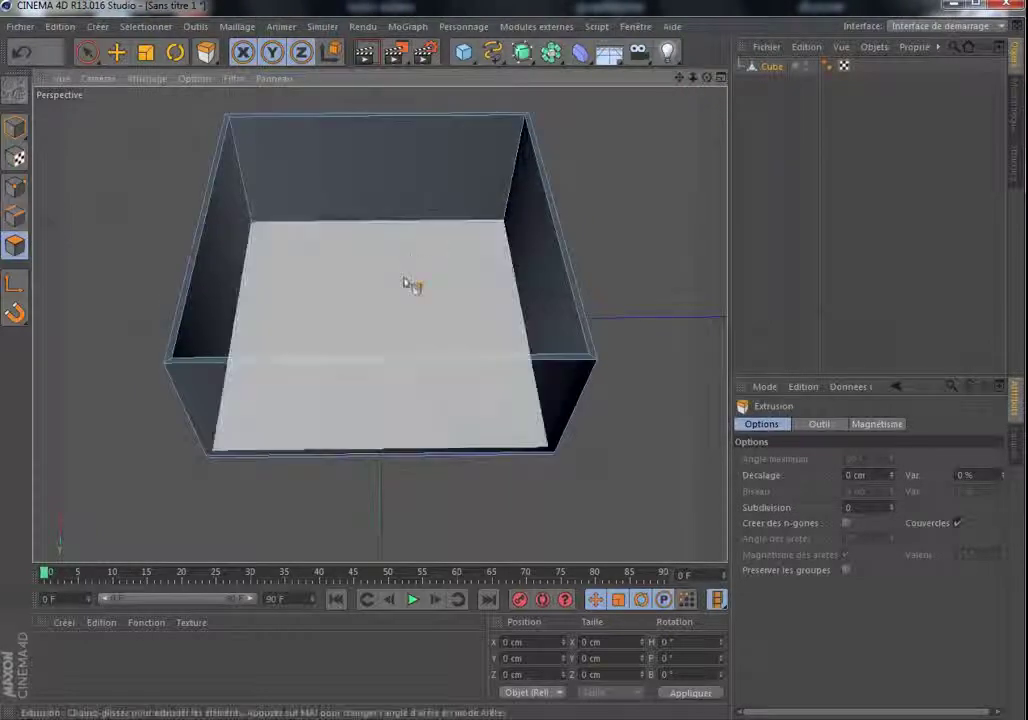
Try to extrude the box's inner floor polygon, and clear the selection
click(387, 298)
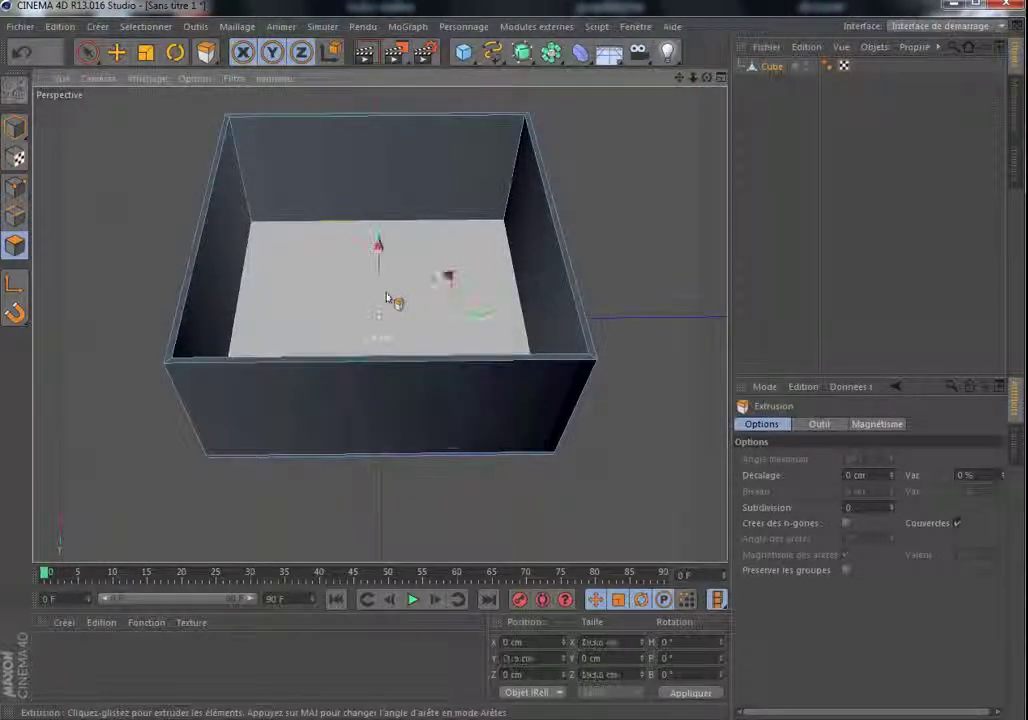
drag(388, 298, 650, 215)
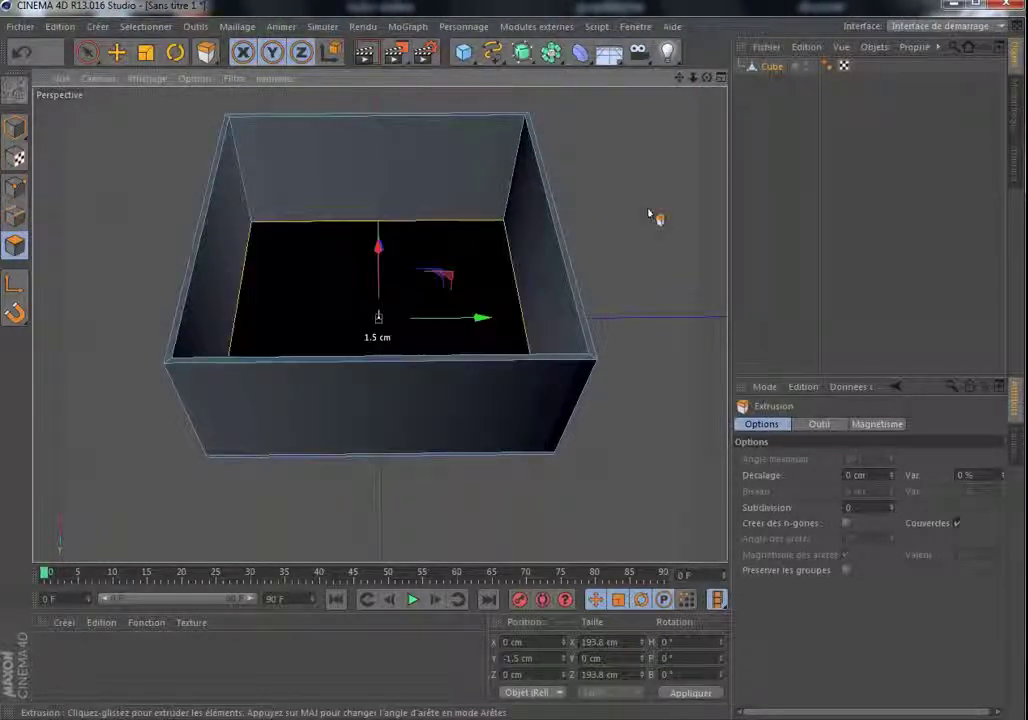
click(683, 170)
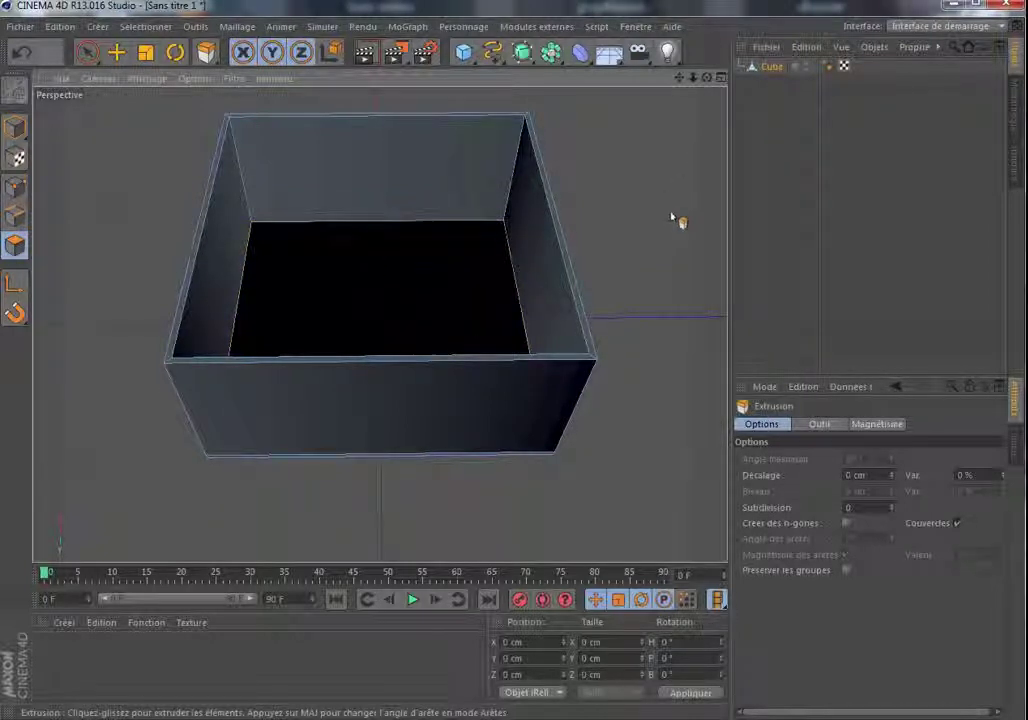
Add a new cube to the scene and set its Y size to 3 cm
click(463, 54)
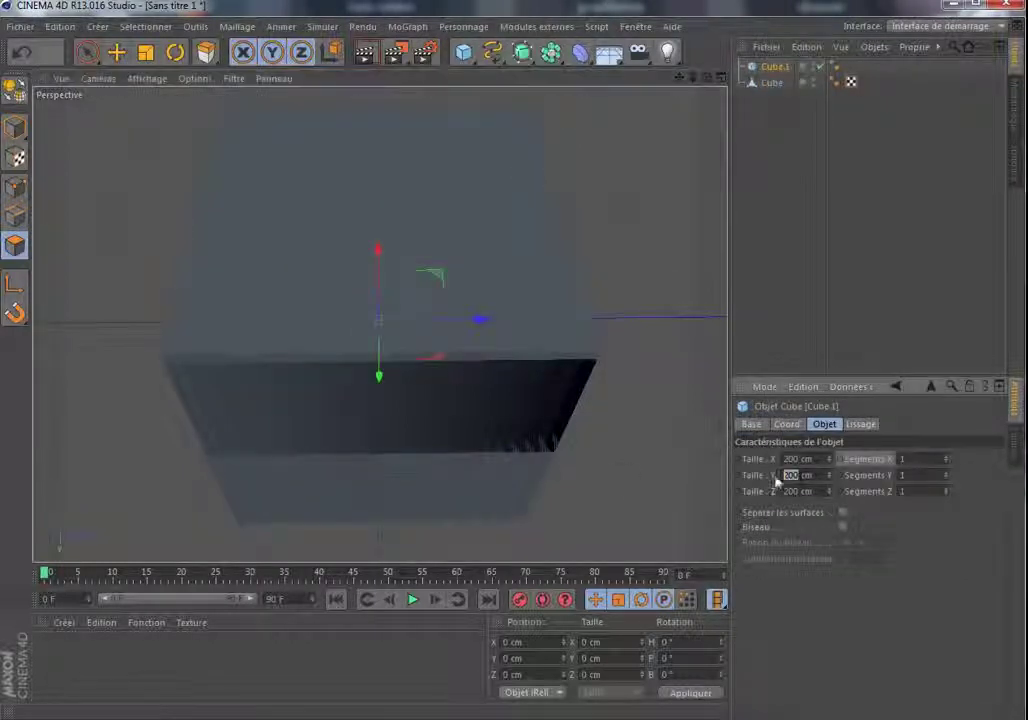
text(3)
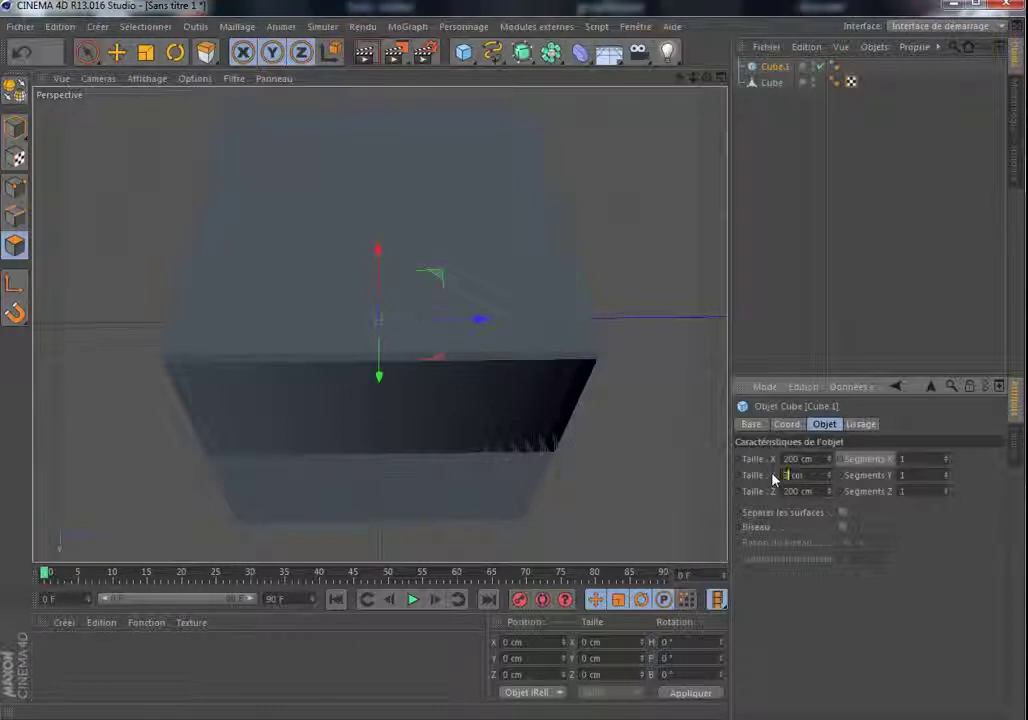
key(Return)
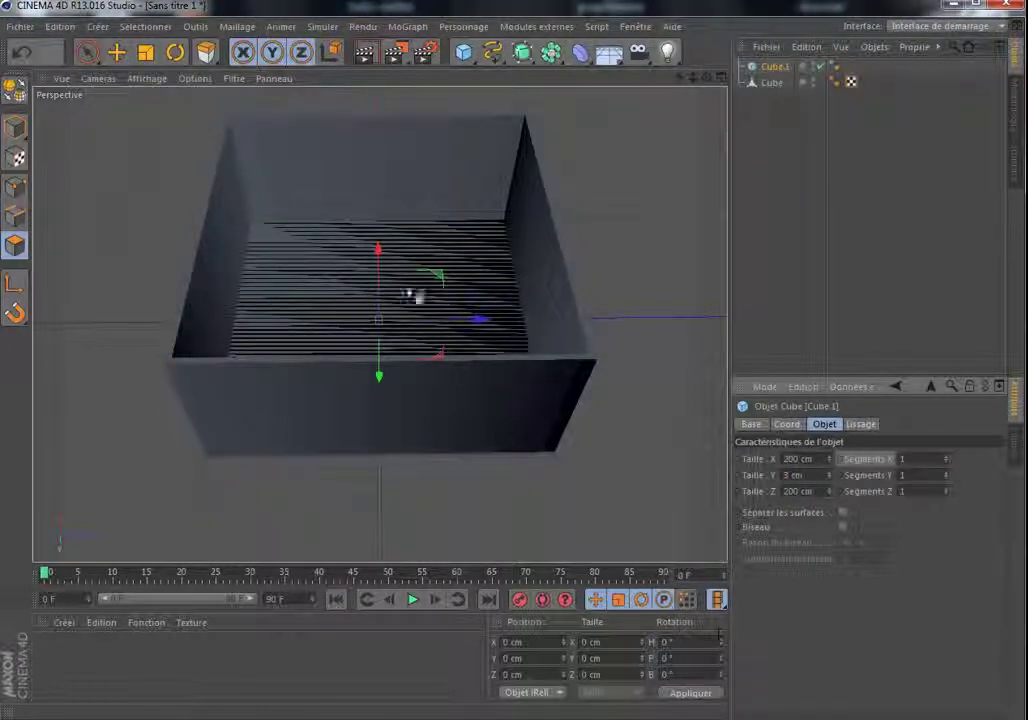
Move the new thin cube along its Y axis to about -93.9 cm, placing it as a lid over the box's opening
mouse_move(378, 248)
mouse_down()
mouse_move(390, 90)
mouse_move(388, 244)
mouse_up()
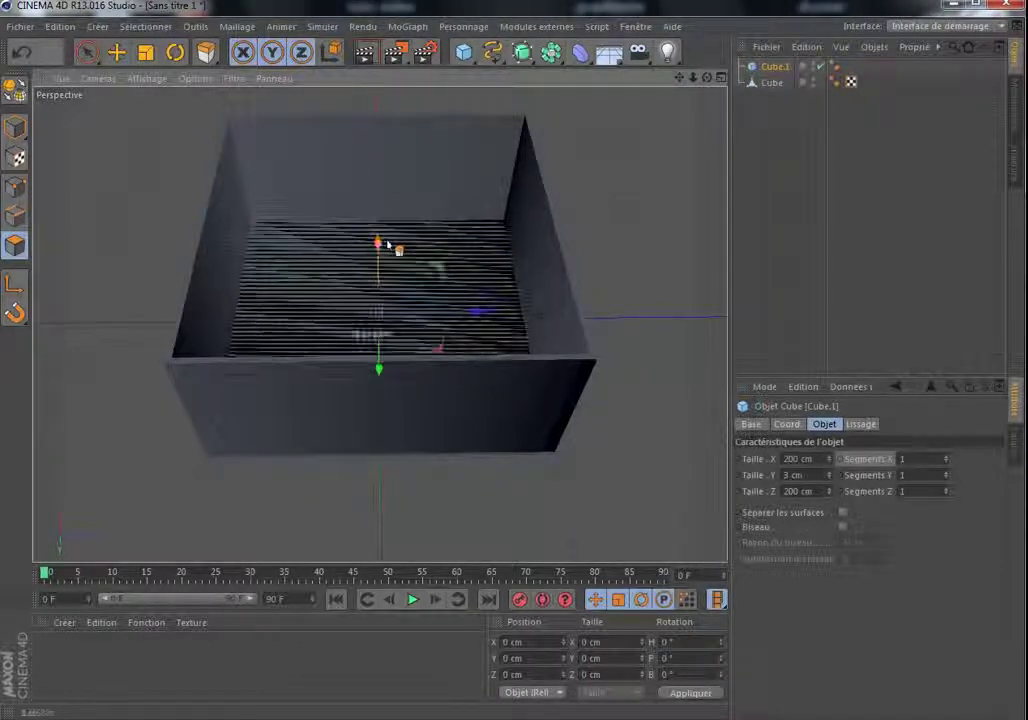
click(22, 52)
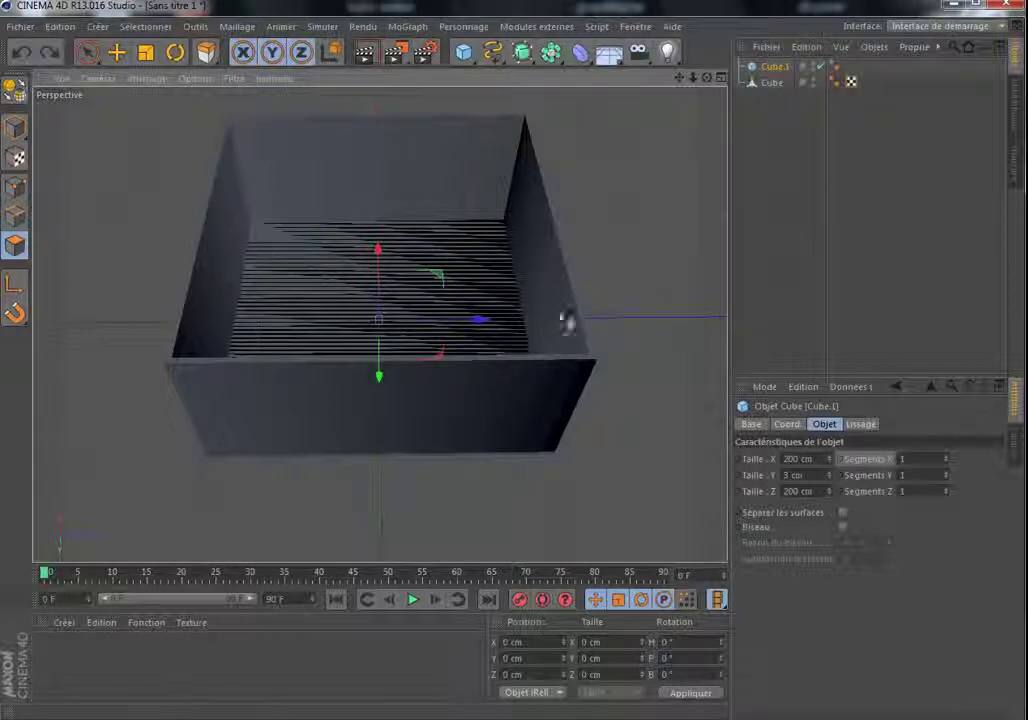
mouse_move(707, 78)
mouse_down()
mouse_move(690, 12)
mouse_move(685, 42)
mouse_move(702, 92)
mouse_up()
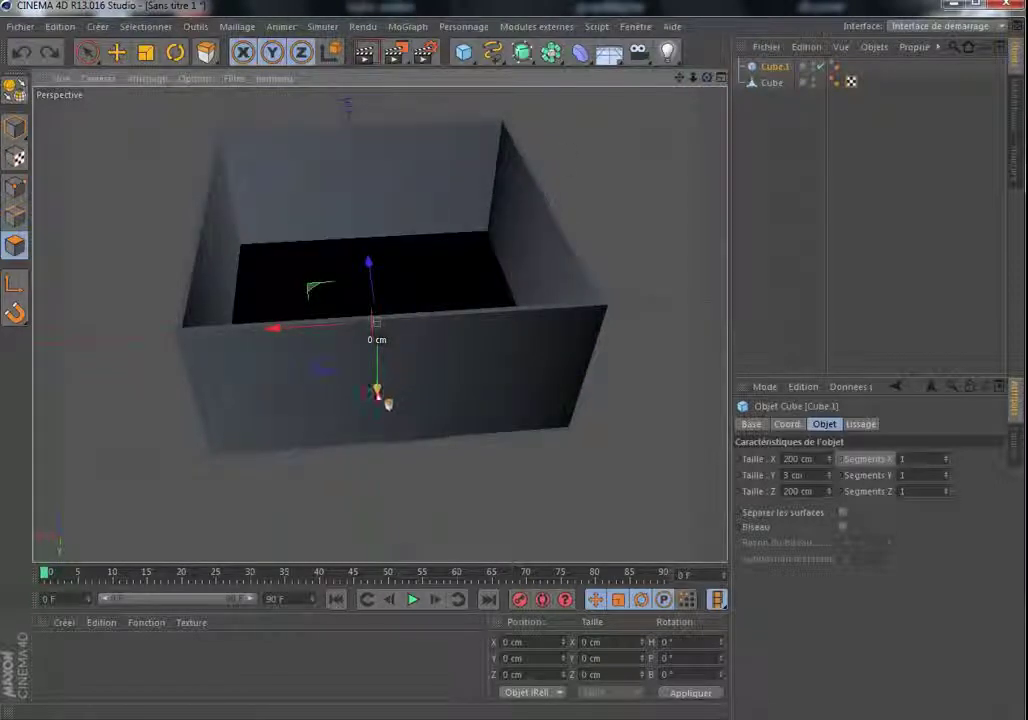
drag(378, 390, 404, 268)
drag(707, 77, 704, 28)
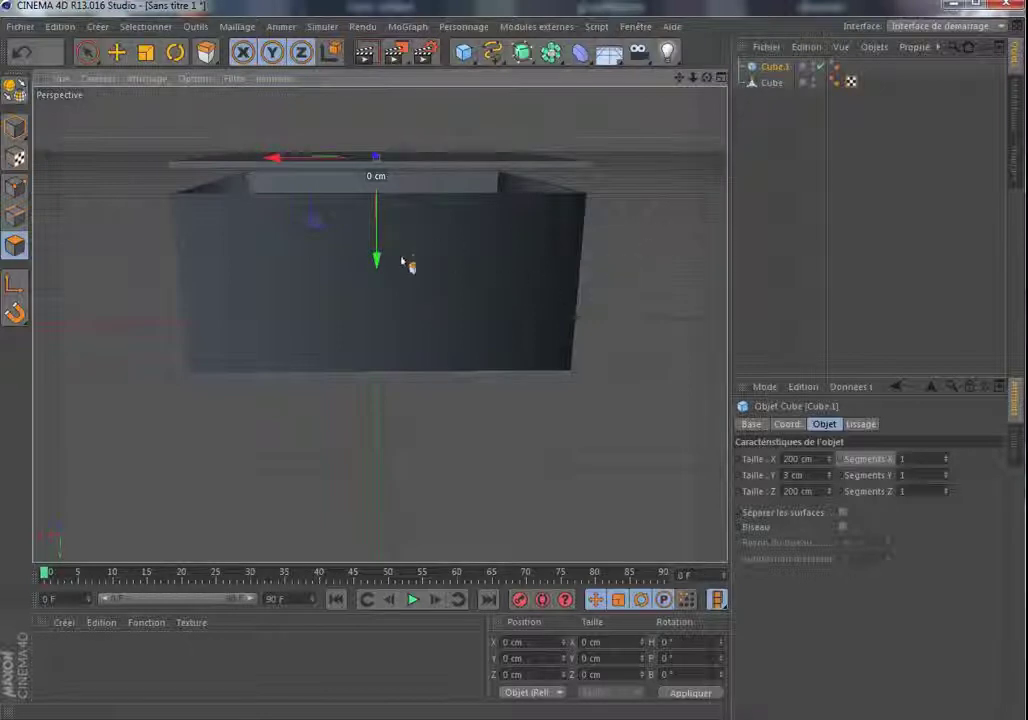
drag(386, 272, 390, 291)
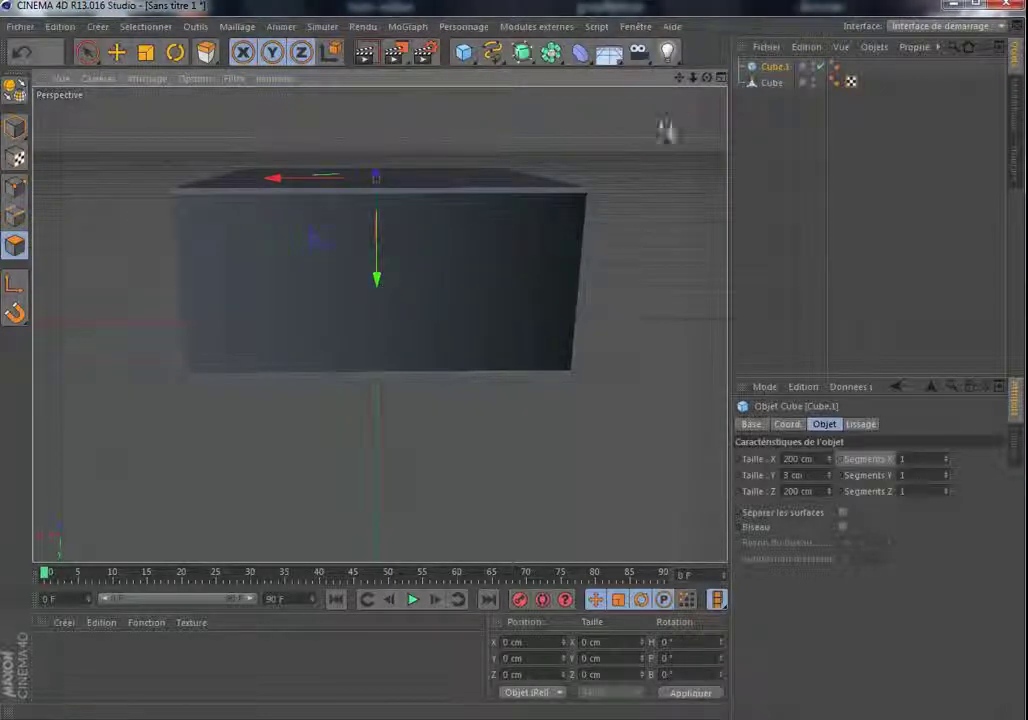
mouse_move(707, 77)
mouse_down()
mouse_move(747, 102)
mouse_move(707, 117)
mouse_move(703, 84)
mouse_up()
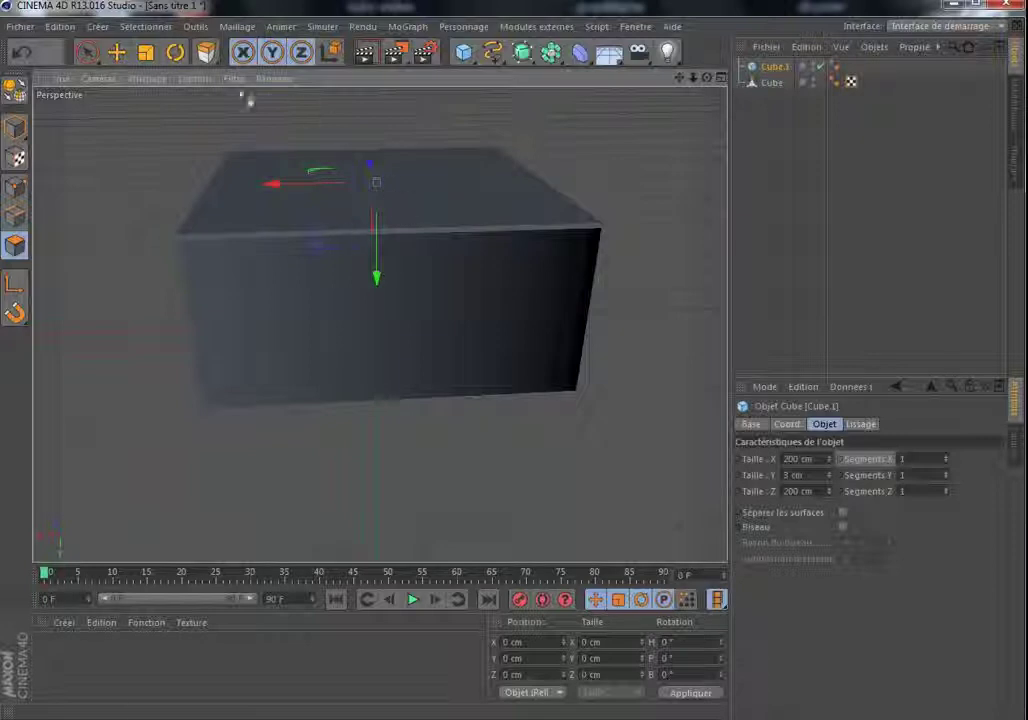
Try to rotate the lid about its own centre, and undo the rotation
click(175, 52)
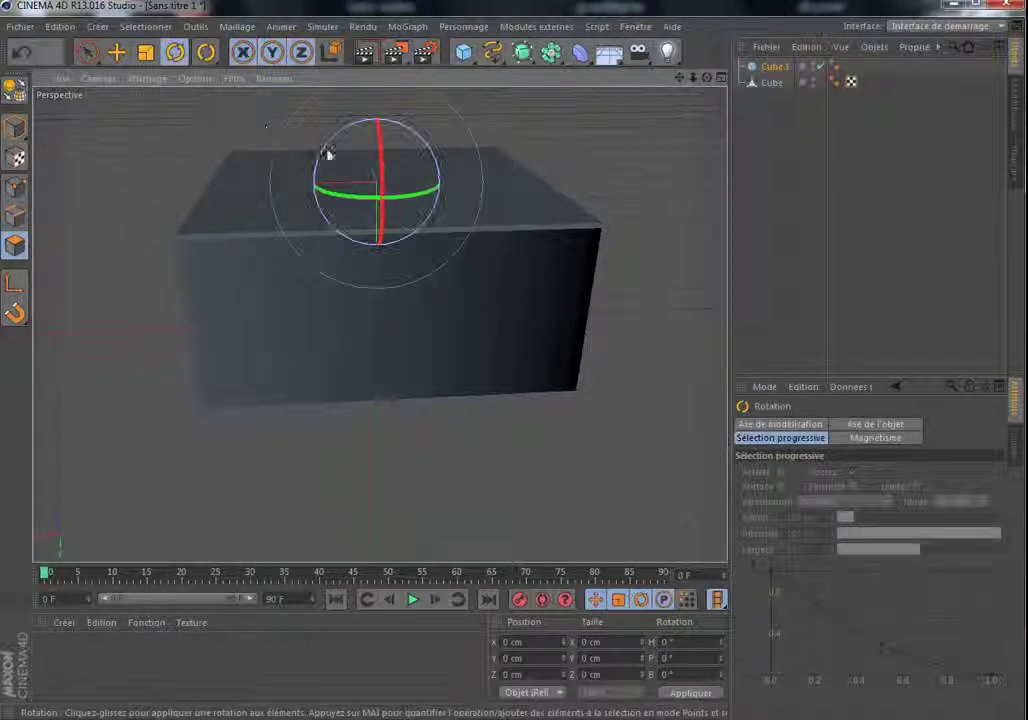
drag(330, 149, 255, 105)
click(22, 52)
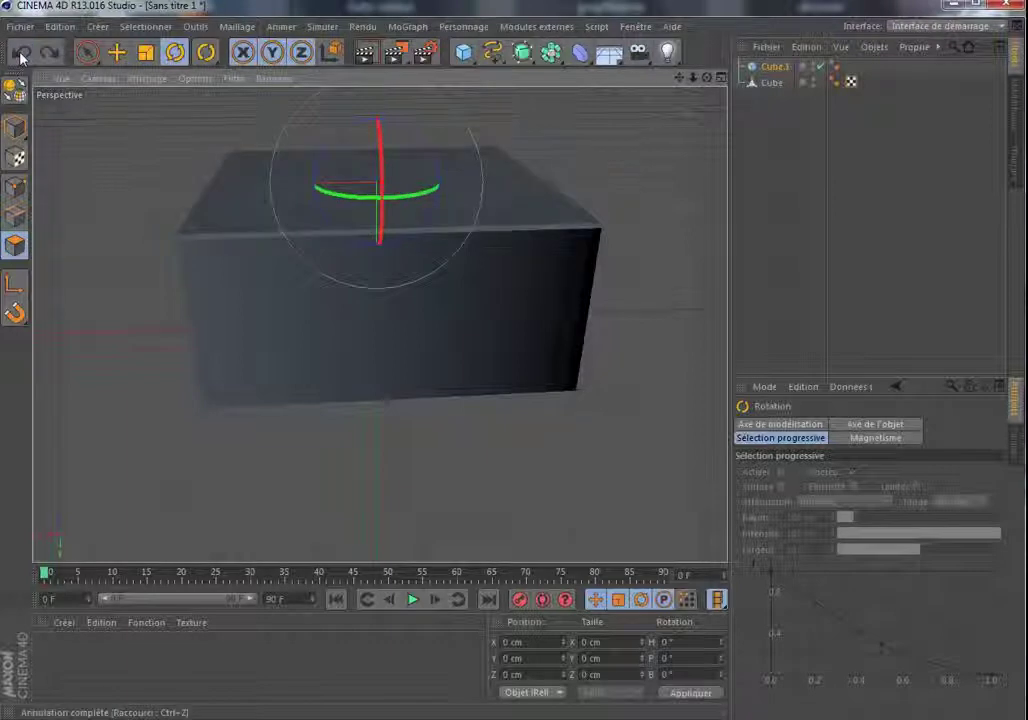
Try to shift the lid along its X axis with the Move tool, and undo the shift
click(12, 285)
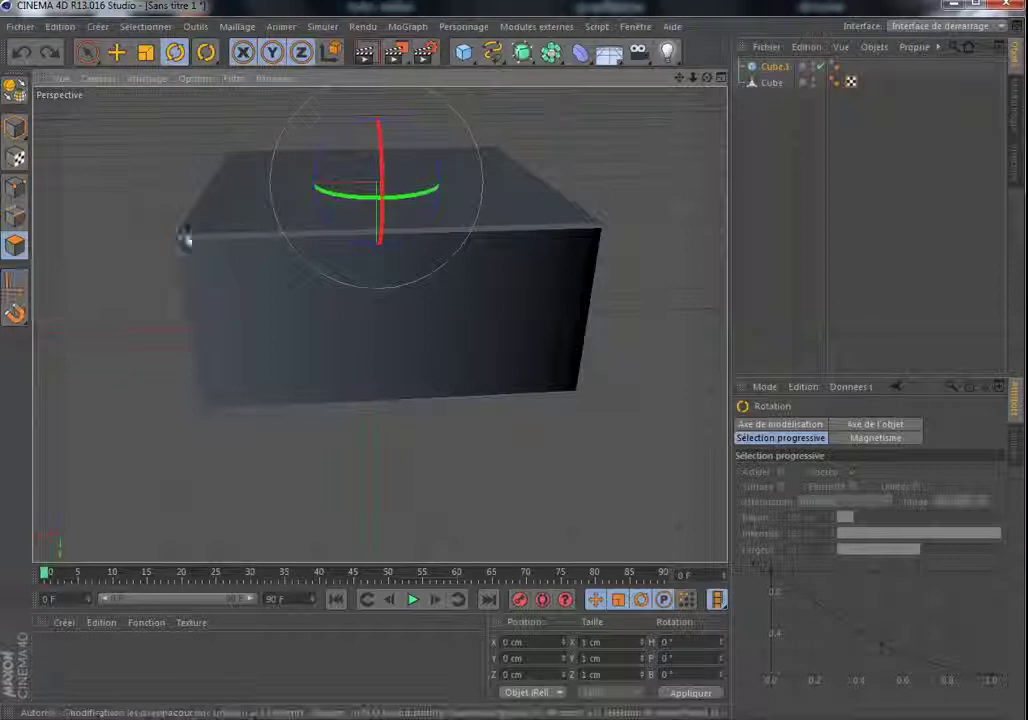
key(e)
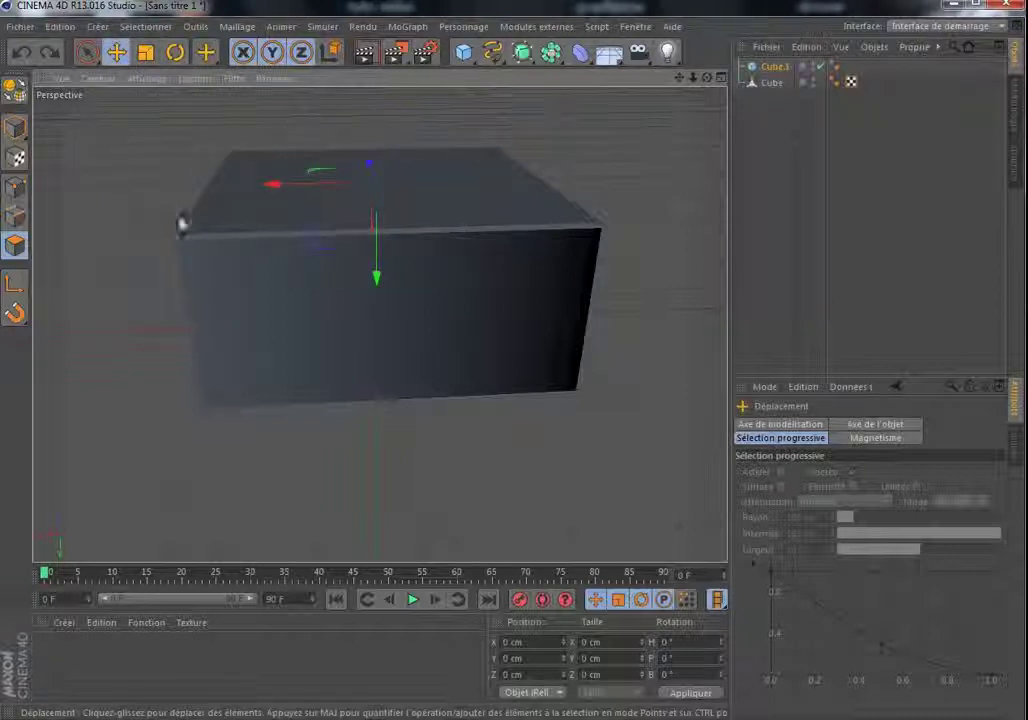
drag(295, 184, 268, 183)
click(22, 52)
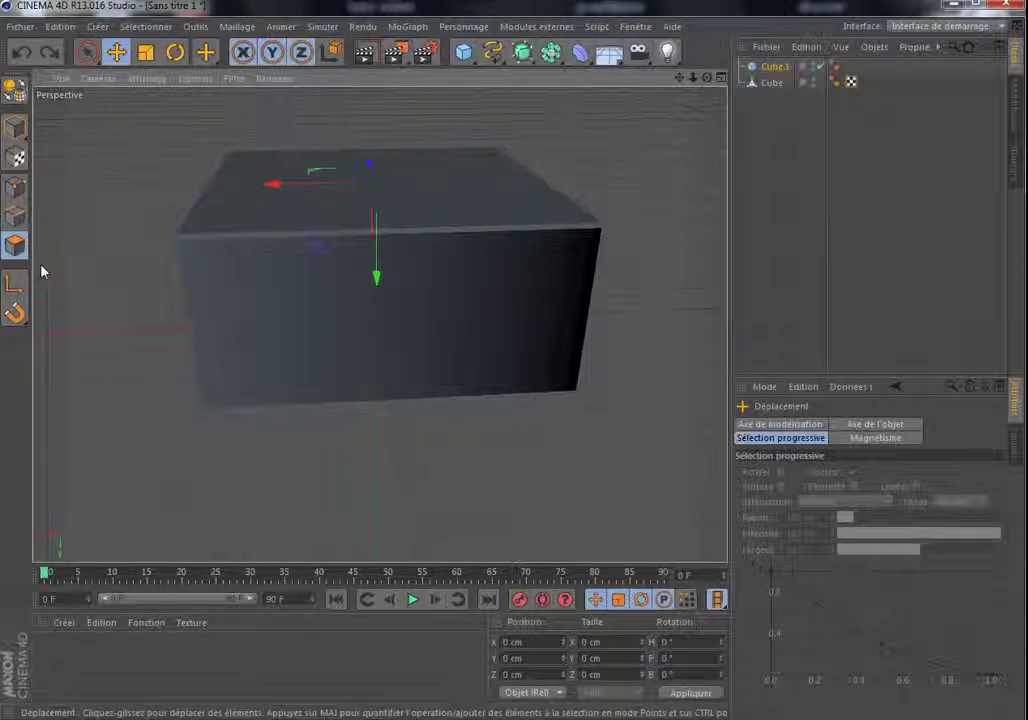
Switch the lid to Model mode and enable modification of its axis
click(20, 318)
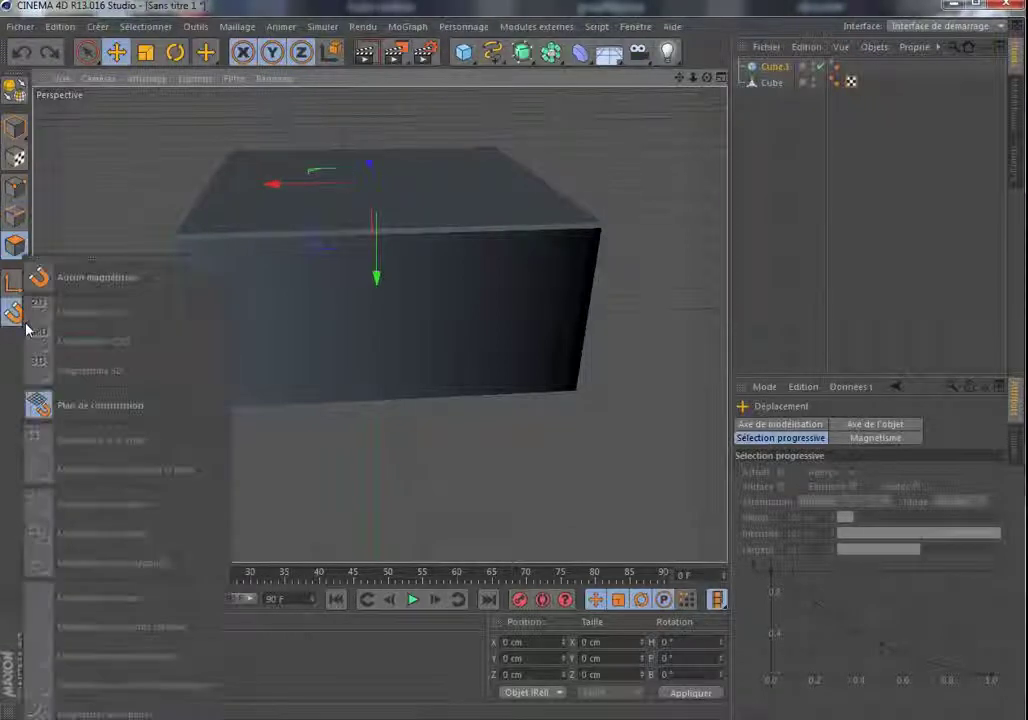
click(96, 196)
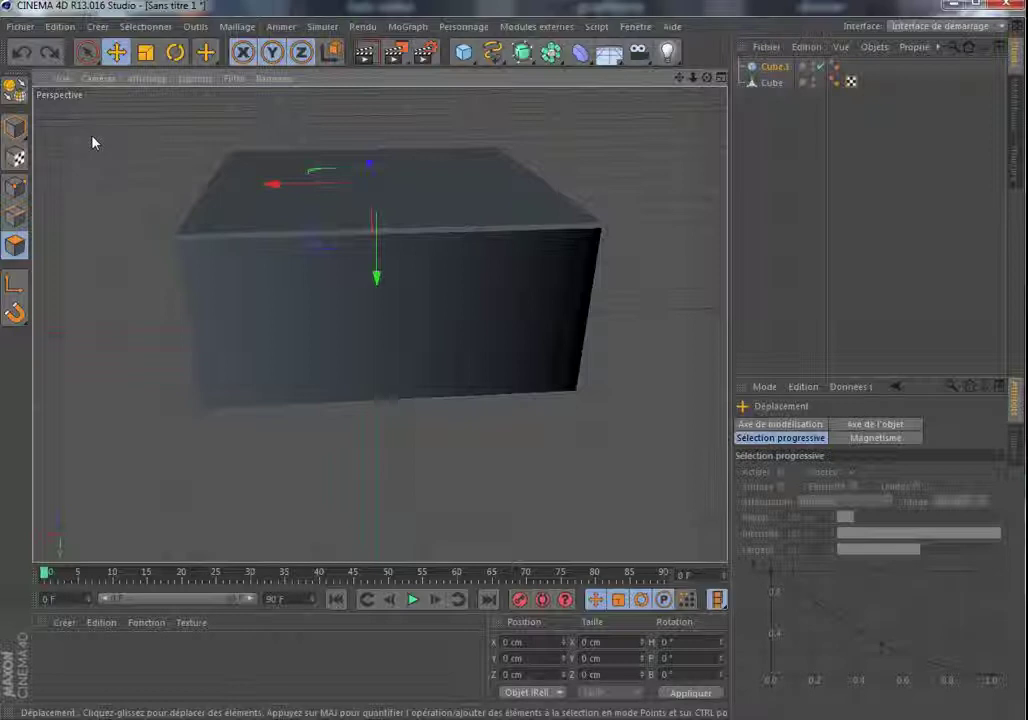
click(17, 128)
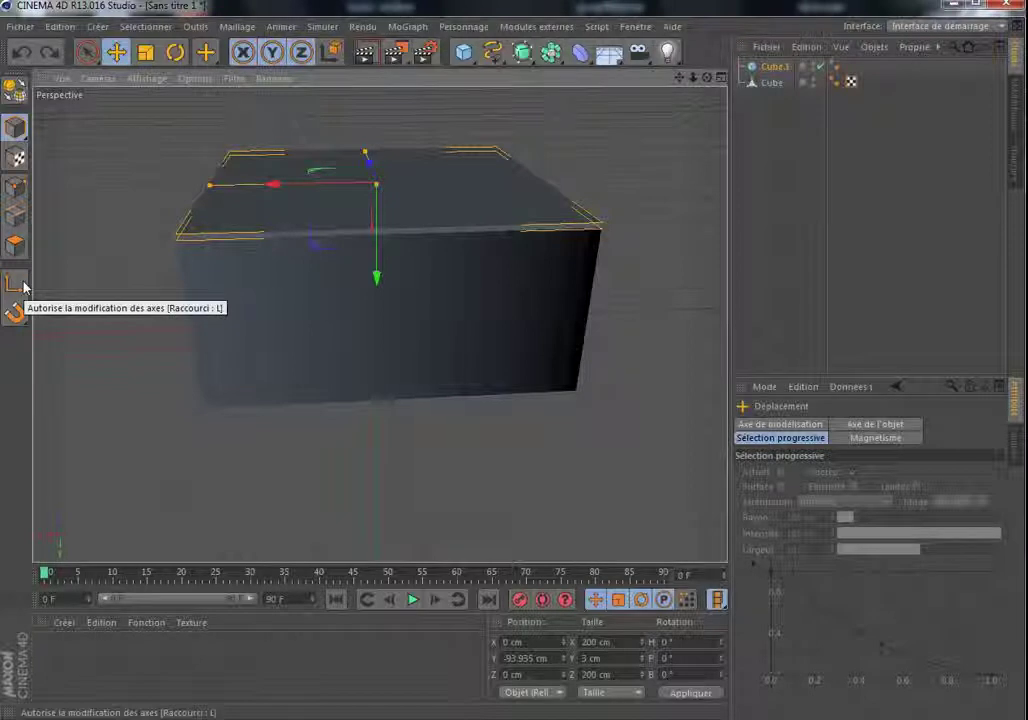
click(23, 286)
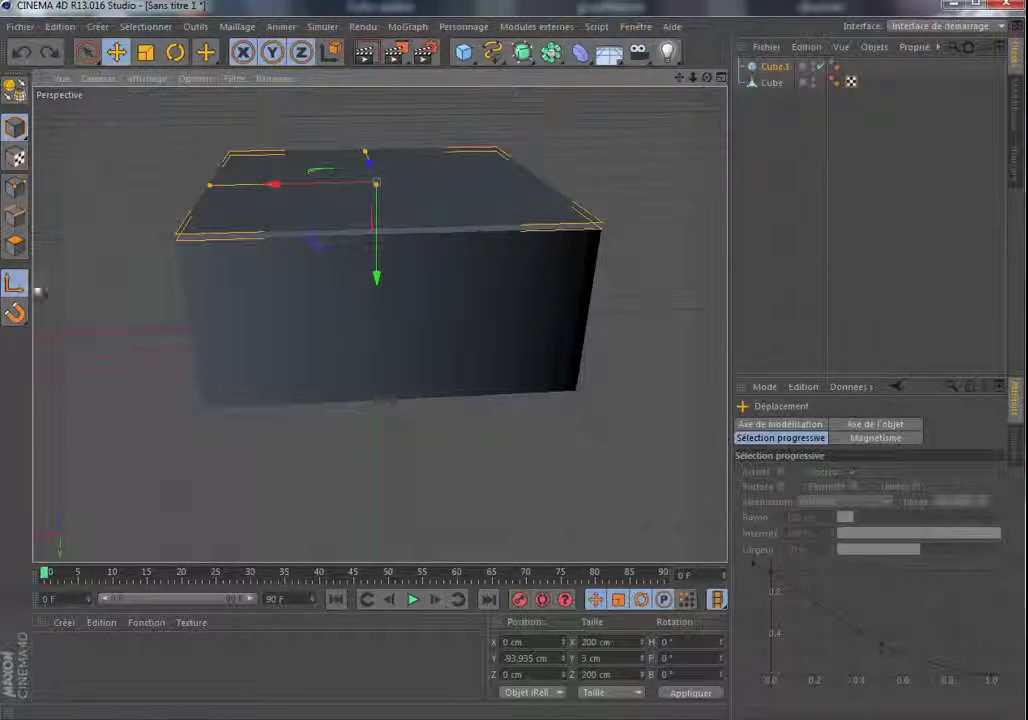
click(64, 28)
mouse_move(97, 30)
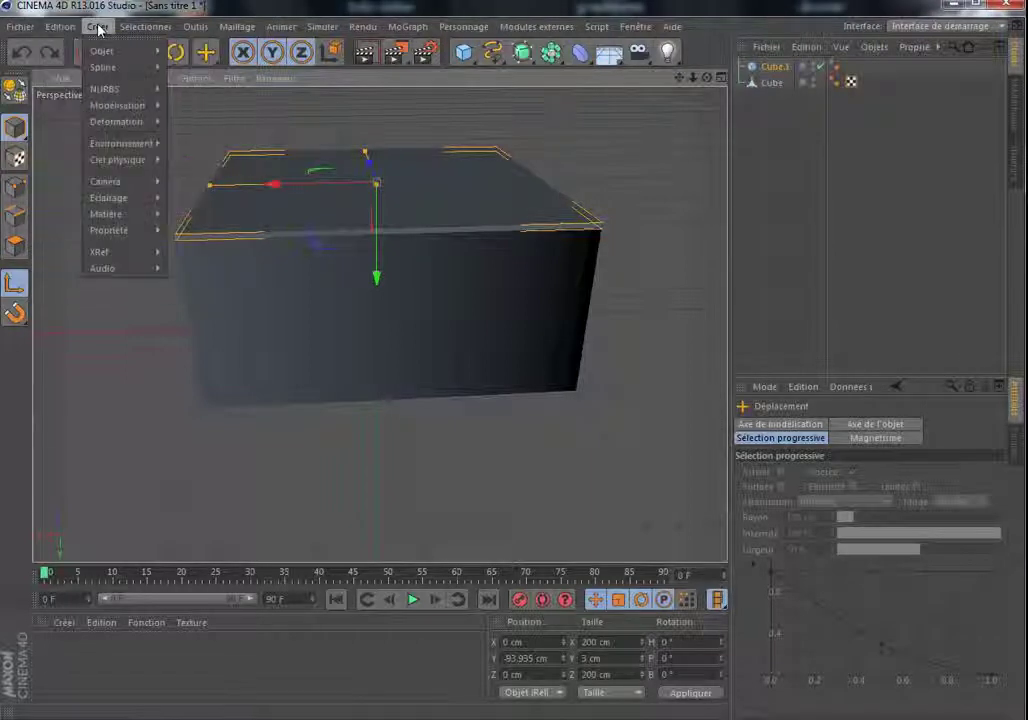
mouse_move(128, 26)
mouse_move(193, 28)
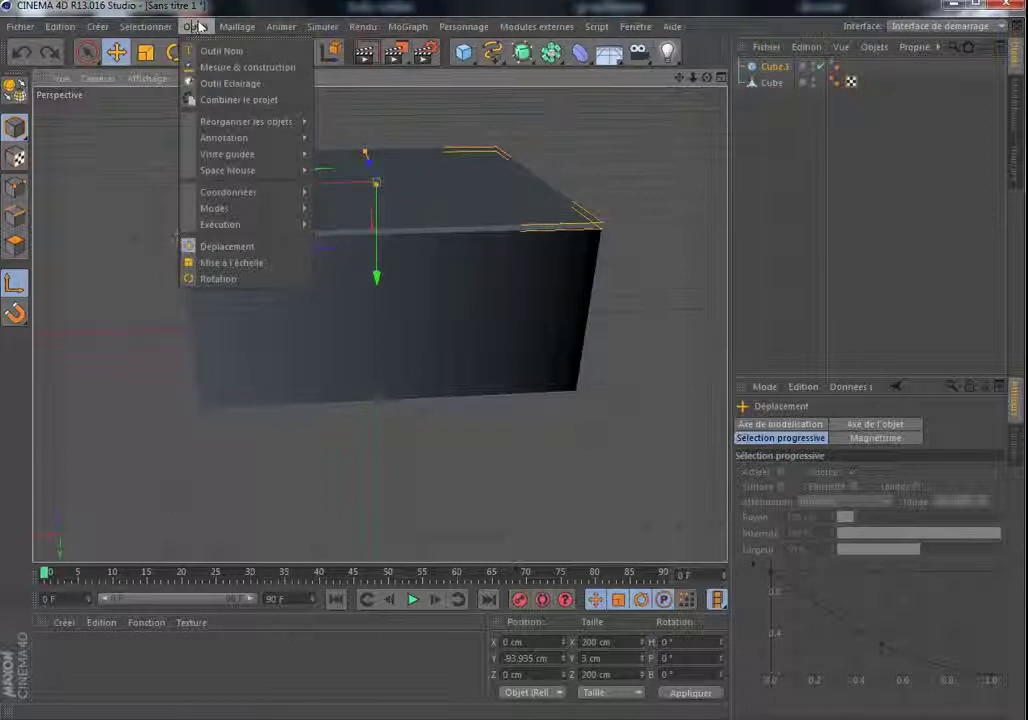
mouse_move(282, 27)
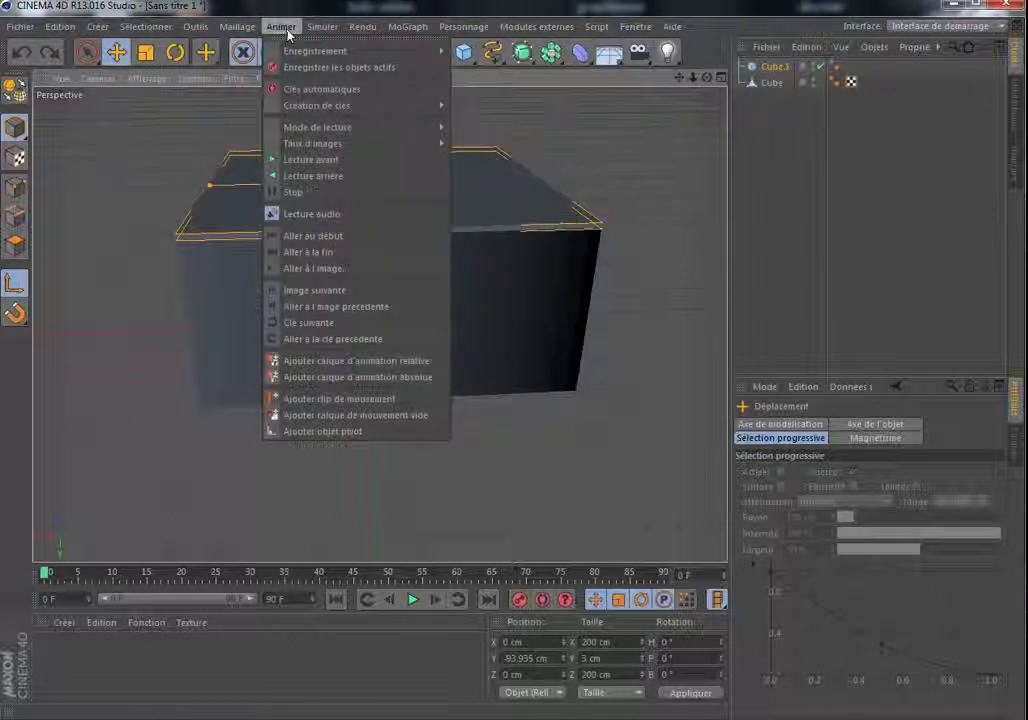
mouse_move(362, 30)
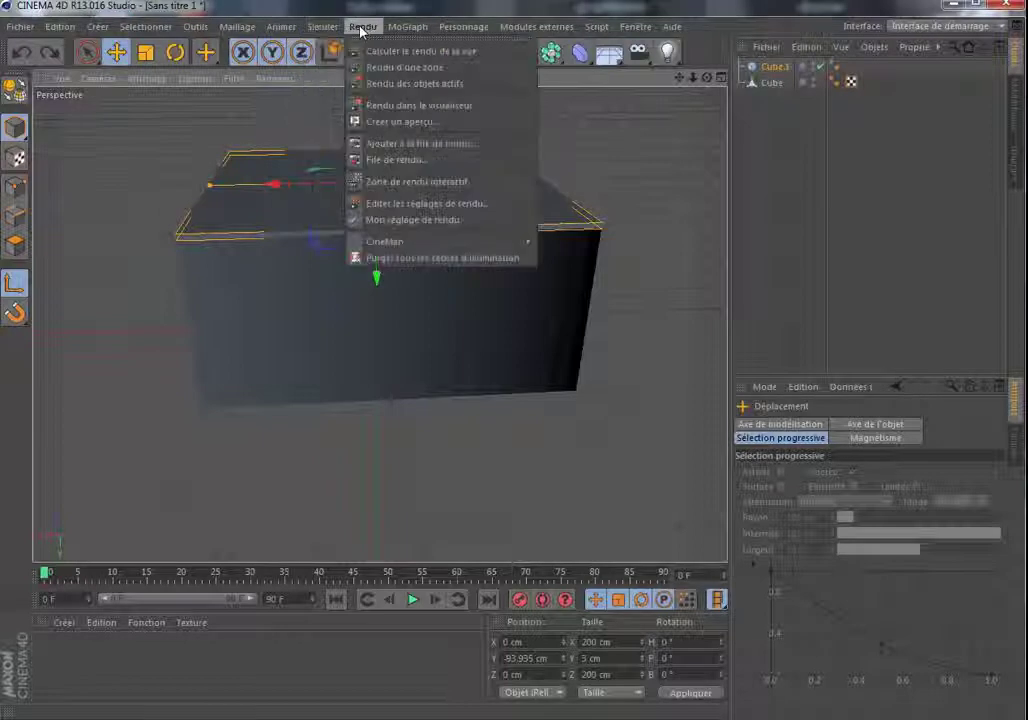
mouse_move(404, 31)
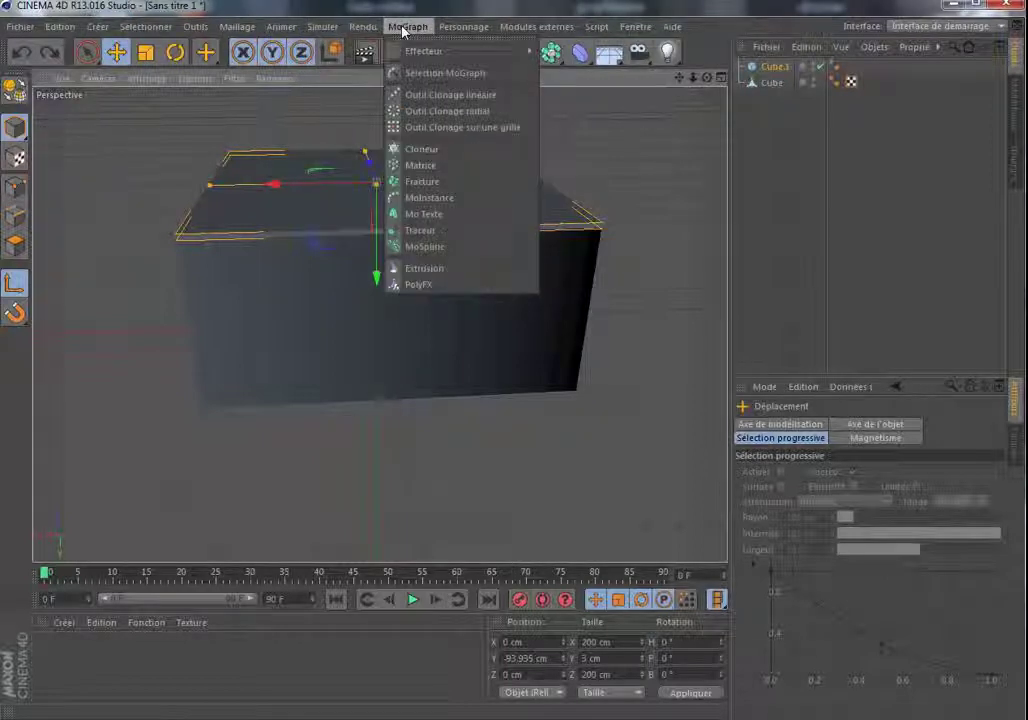
mouse_move(457, 36)
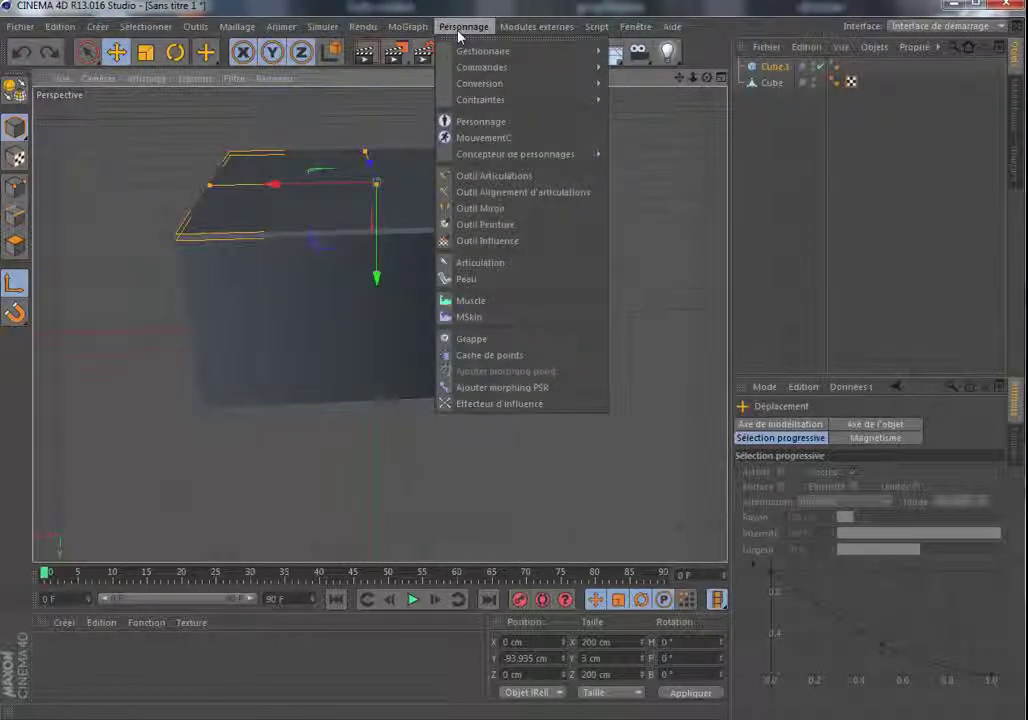
mouse_move(512, 34)
mouse_move(600, 30)
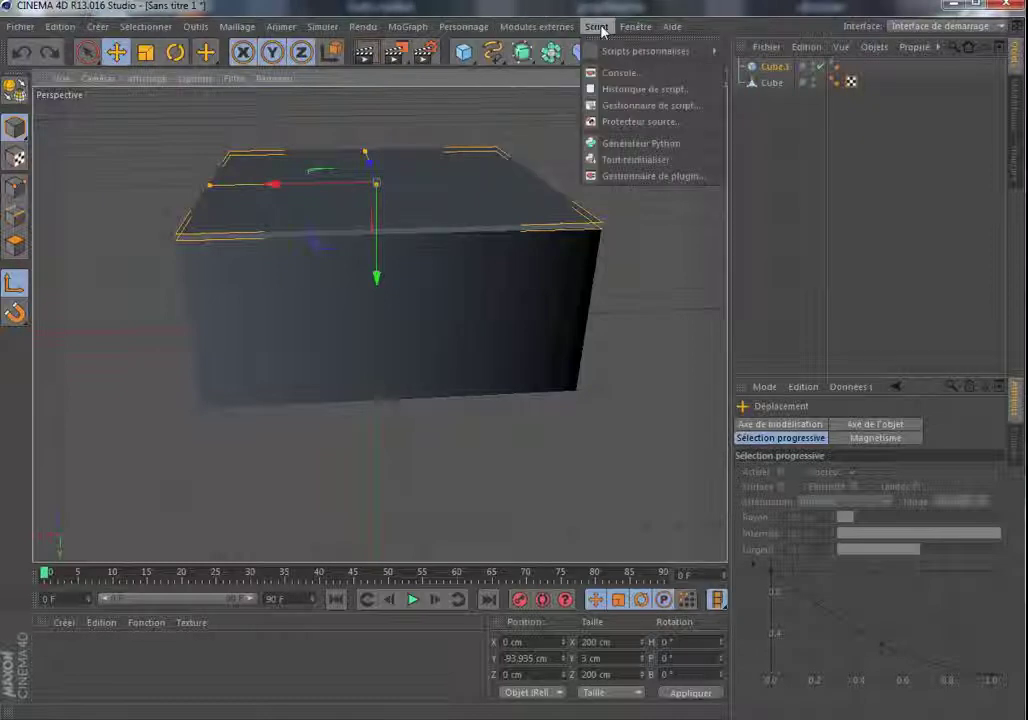
click(652, 467)
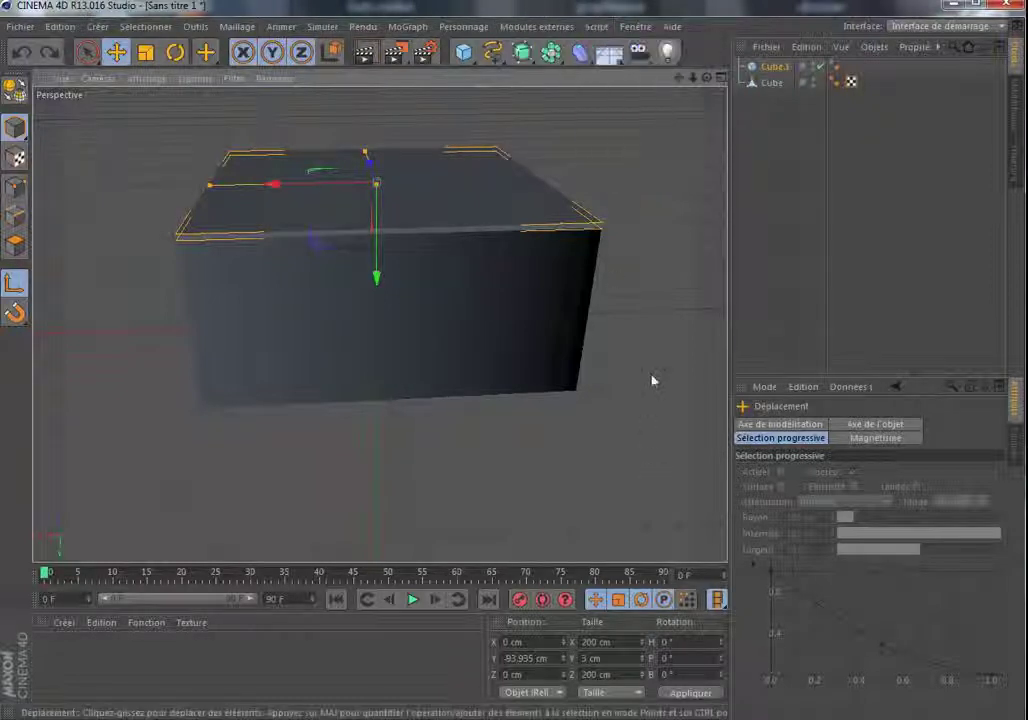
Delete the box and its lid from the scene
drag(707, 78, 379, 324)
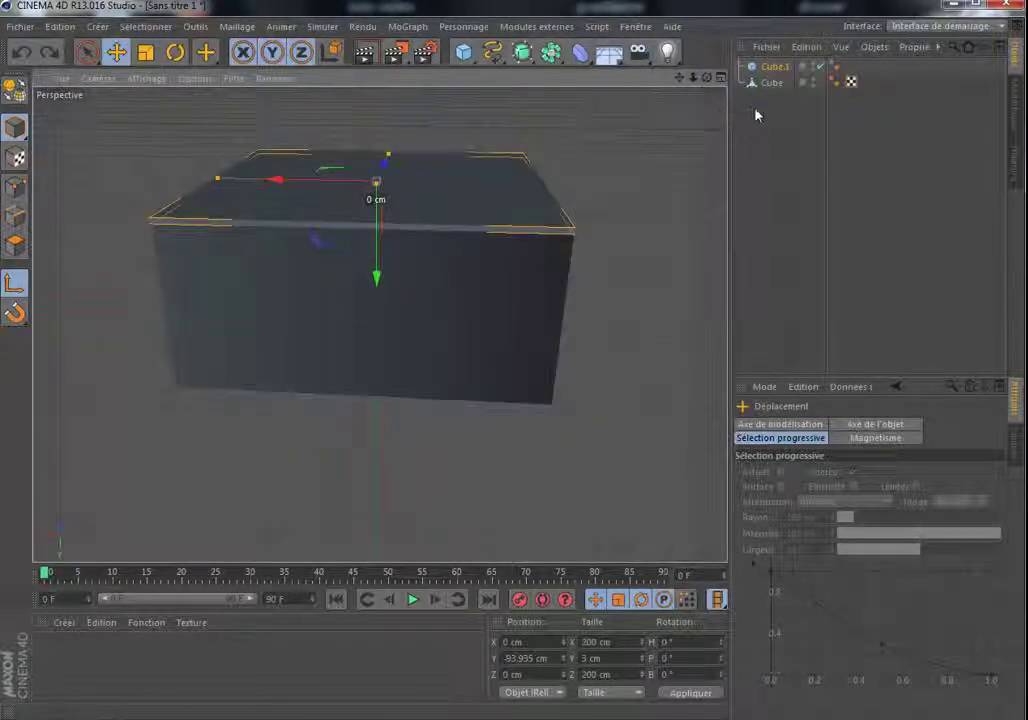
key(ctrl+a)
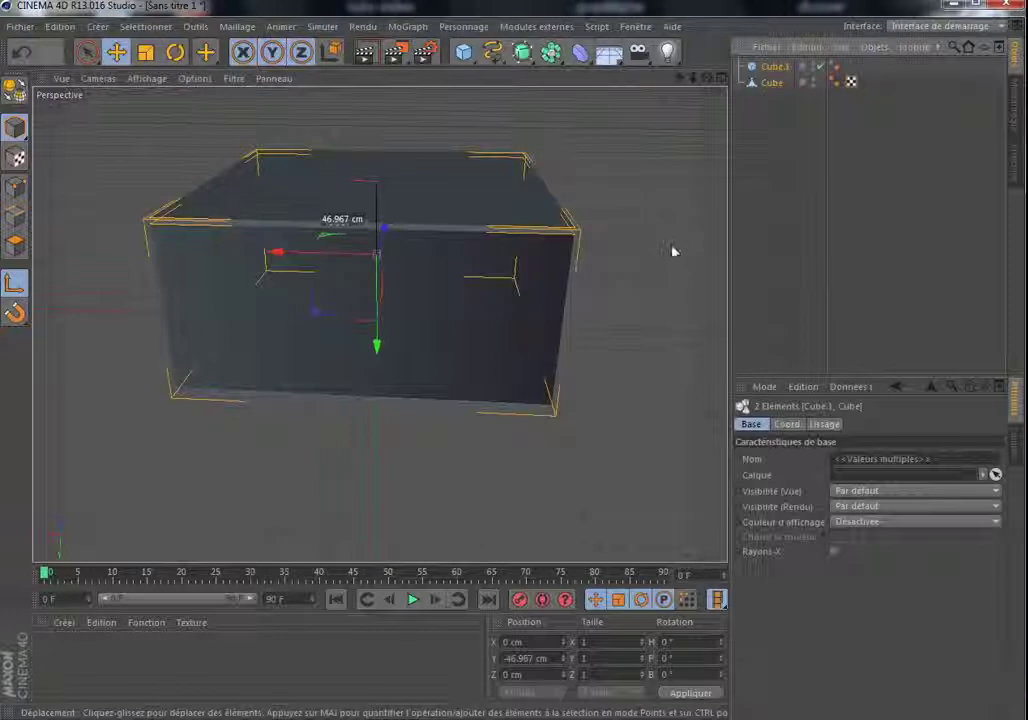
key(Delete)
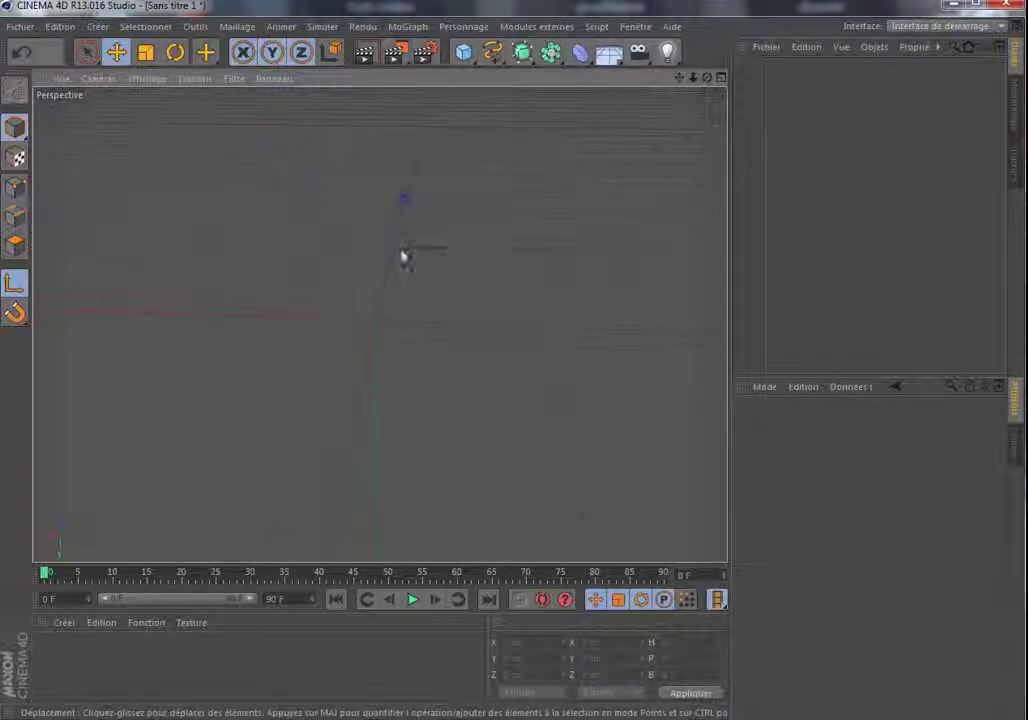
Switch to Polygon mode and turn off axis modification
right_click(401, 259)
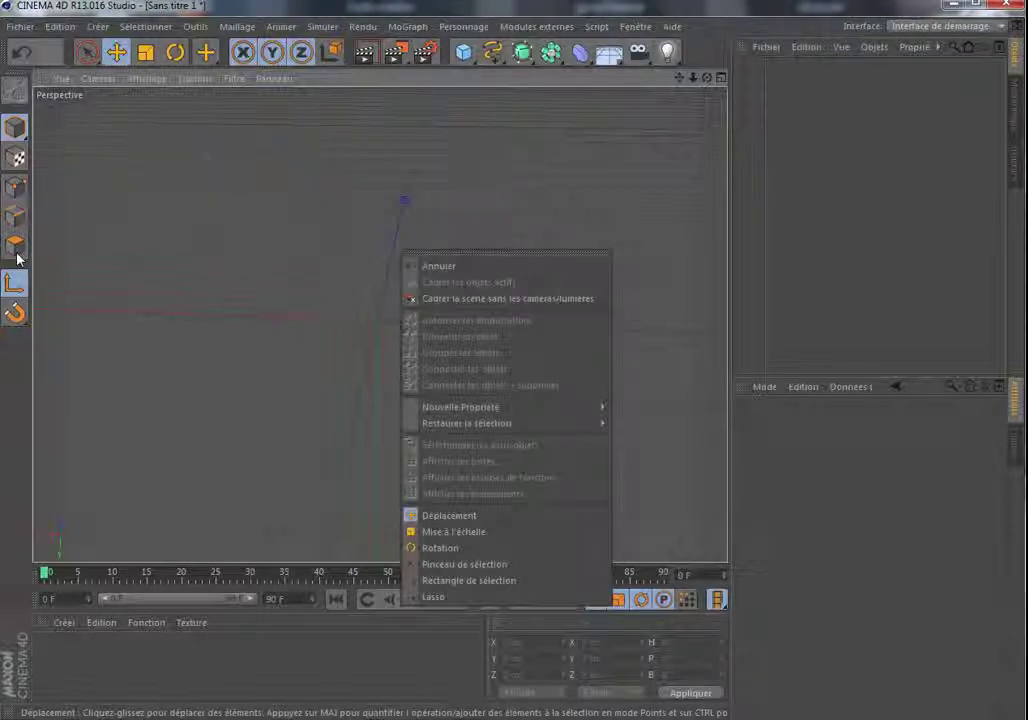
click(15, 246)
click(15, 246)
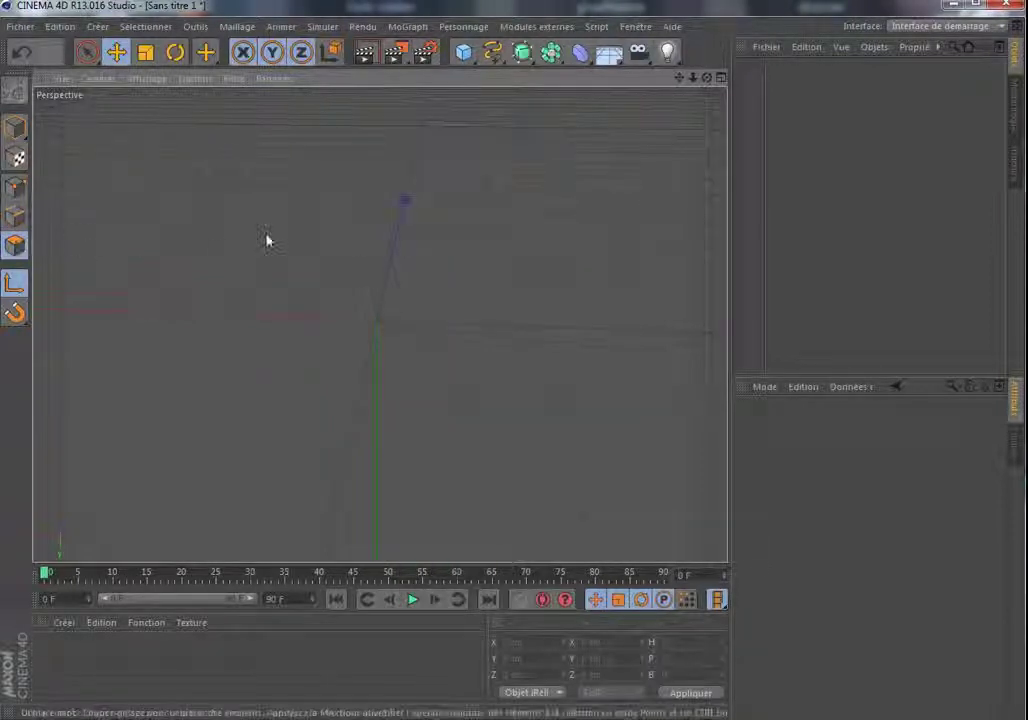
click(15, 283)
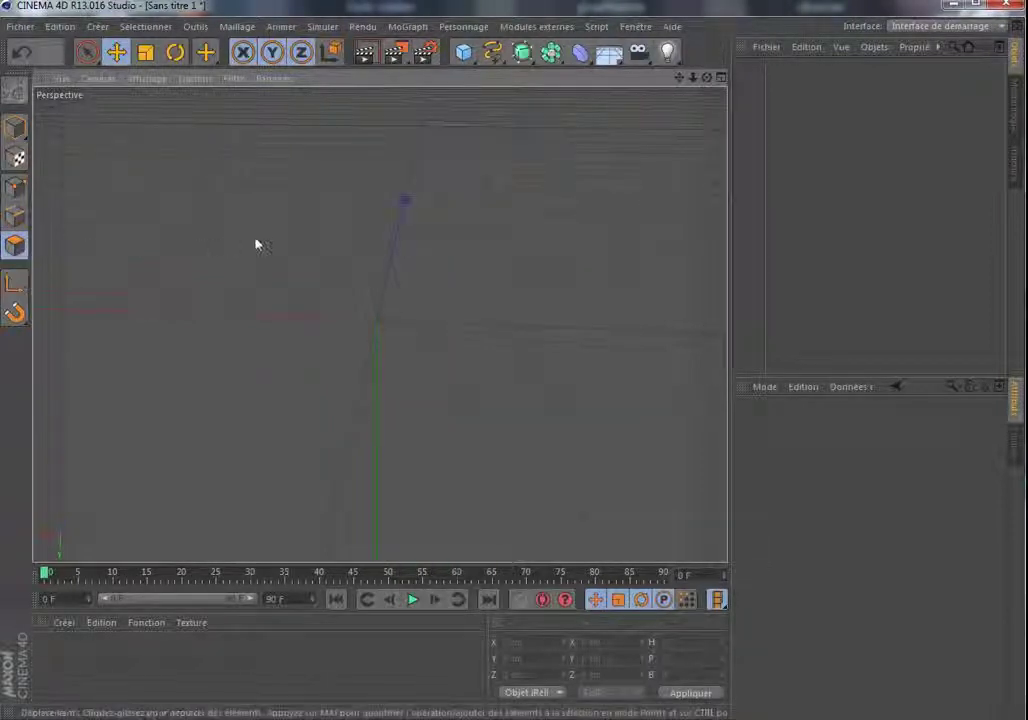
Add a default cube and convert it to an editable polygon object
click(463, 52)
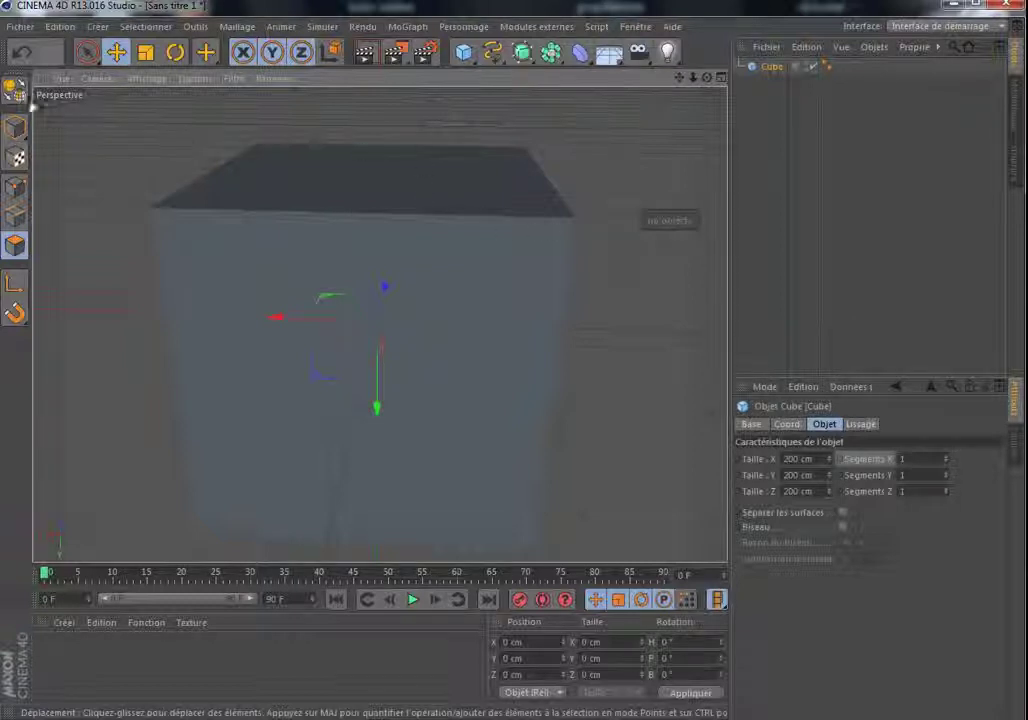
click(15, 91)
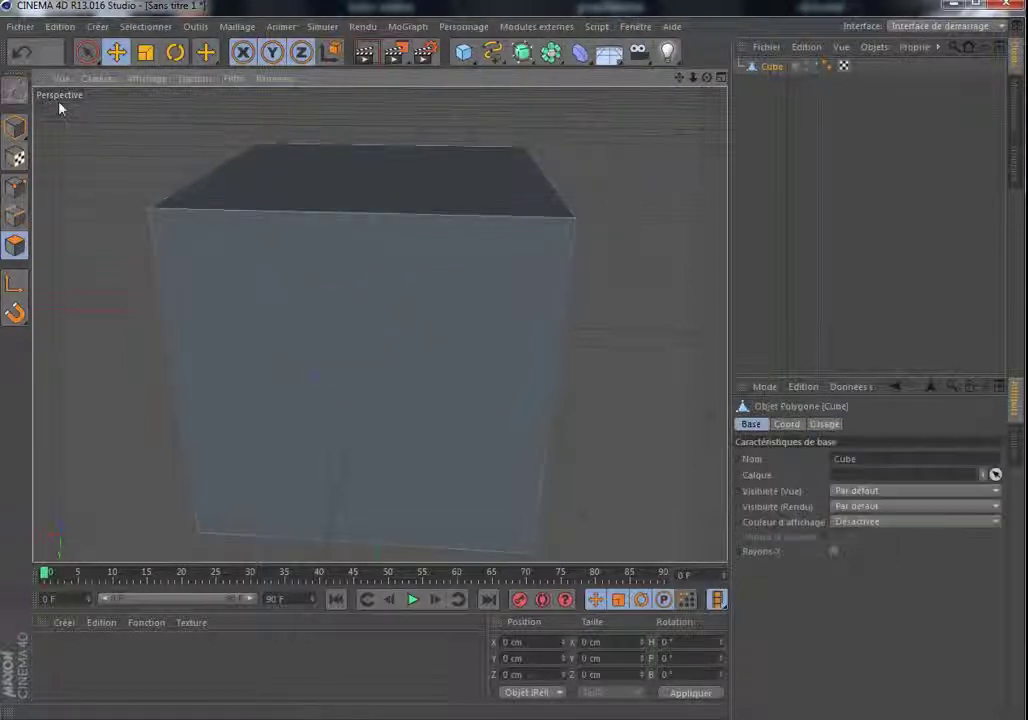
Matrix-extrude the cube's top face in 8 steps of about 35 cm, with 80% scale and 10° rotation per step
right_click(628, 214)
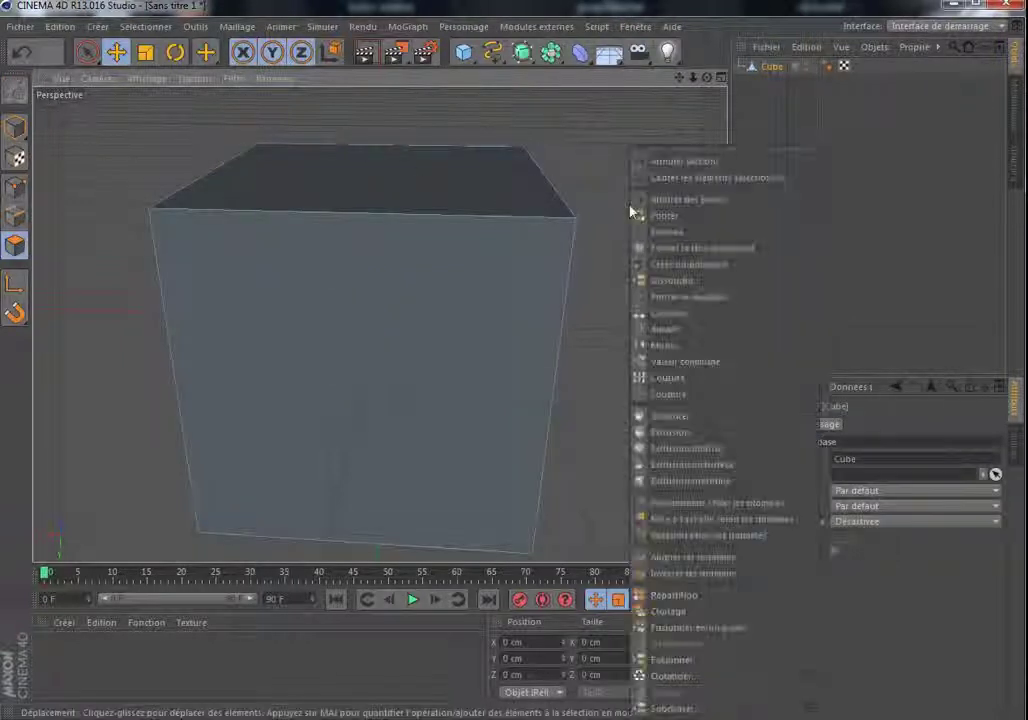
click(681, 465)
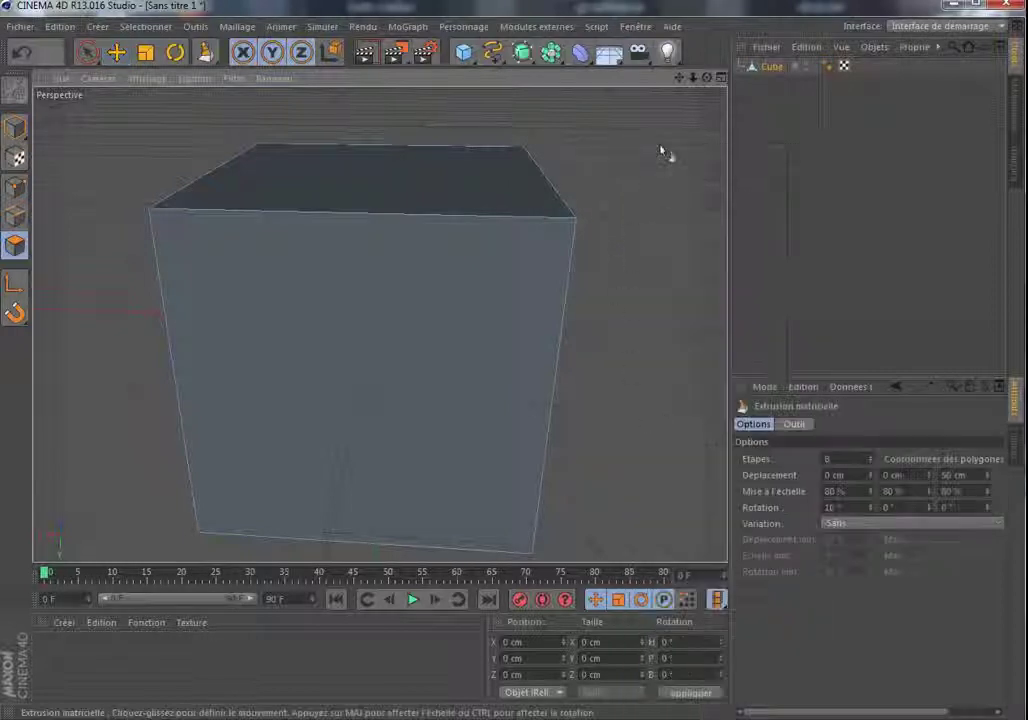
drag(693, 77, 590, 132)
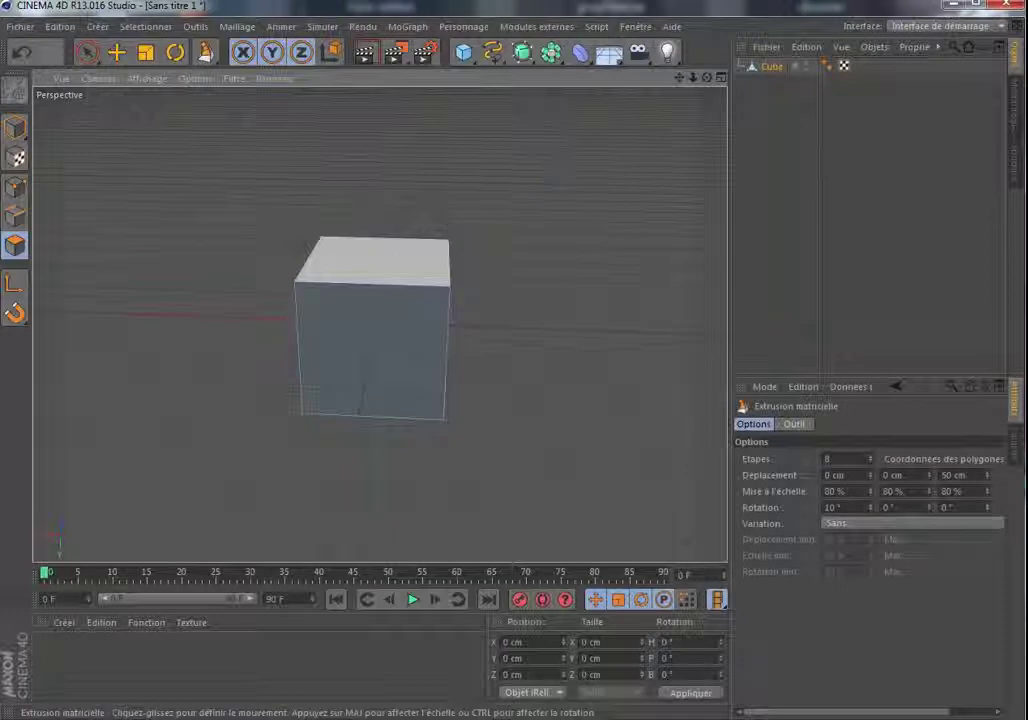
click(398, 259)
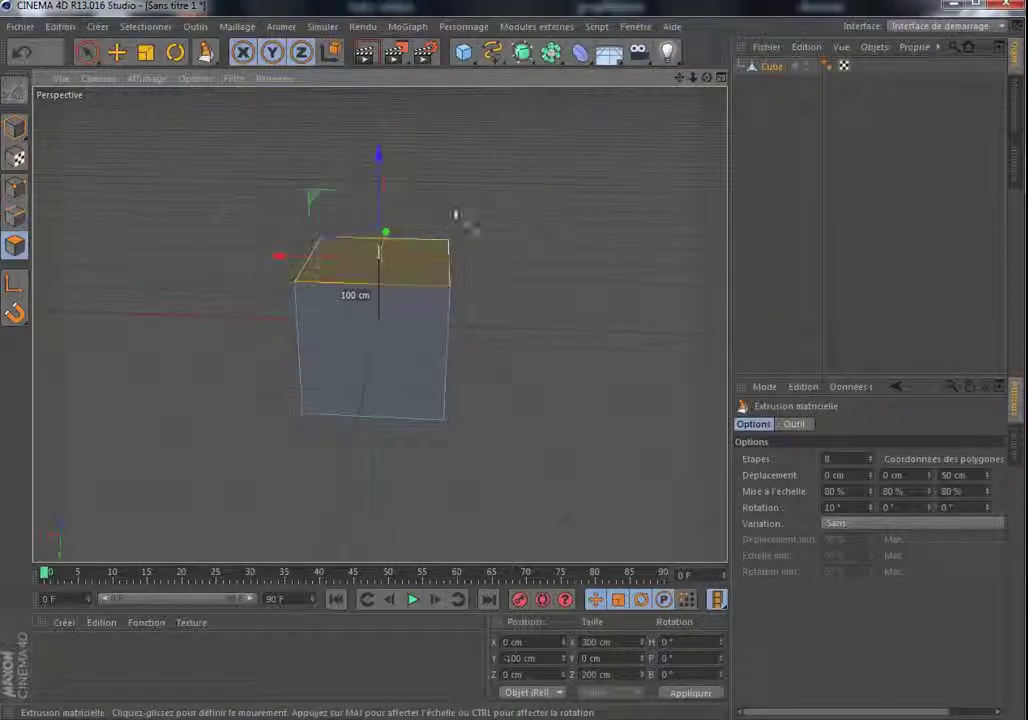
drag(466, 215, 500, 215)
Extend the curved horn from its end face with another 8-step matrix extrusion of about 24.6 cm per step
drag(707, 77, 597, 472)
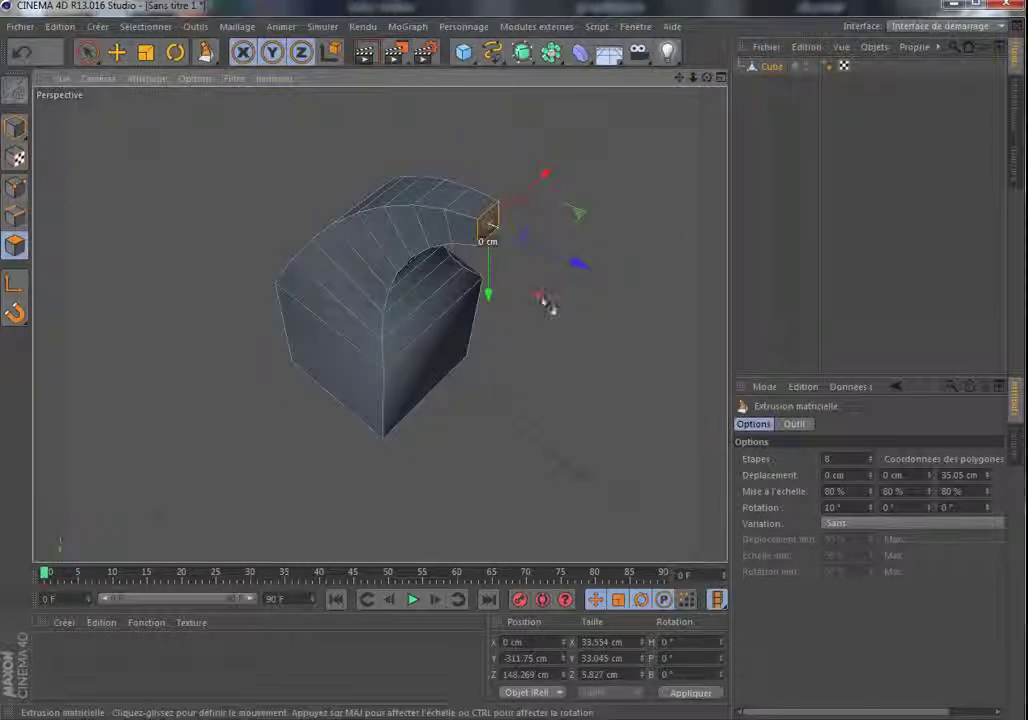
drag(580, 276, 614, 296)
drag(600, 351, 592, 286)
Matrix-extrude the cube's +X side face into a second horn, using 8 steps of about 32 cm
drag(707, 77, 379, 324)
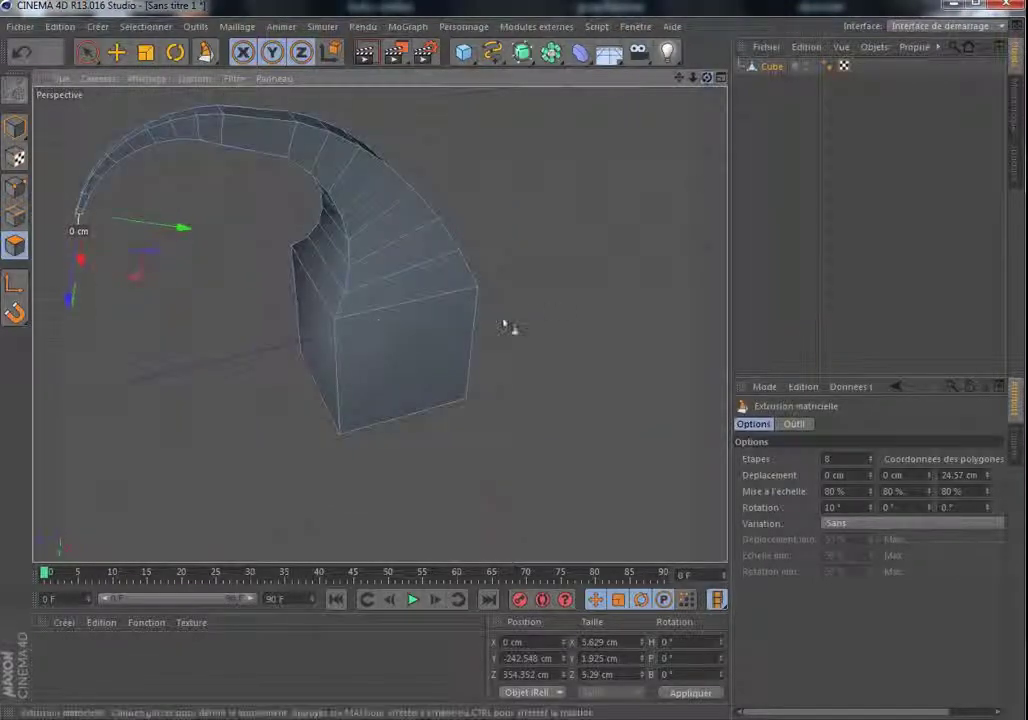
click(427, 352)
click(470, 338)
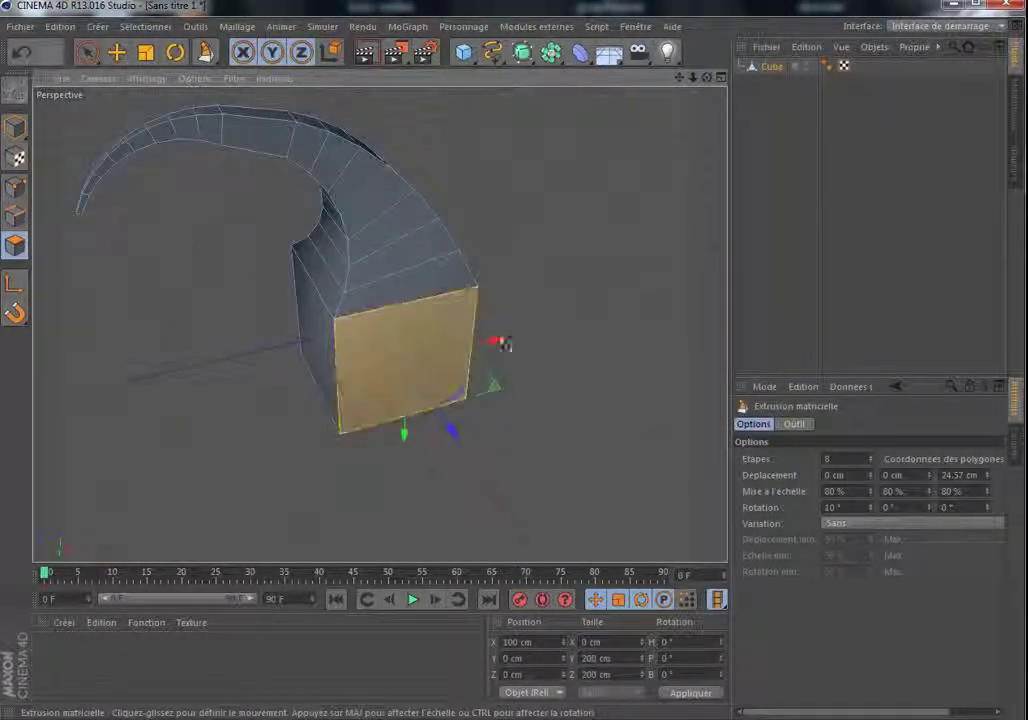
drag(470, 338, 488, 372)
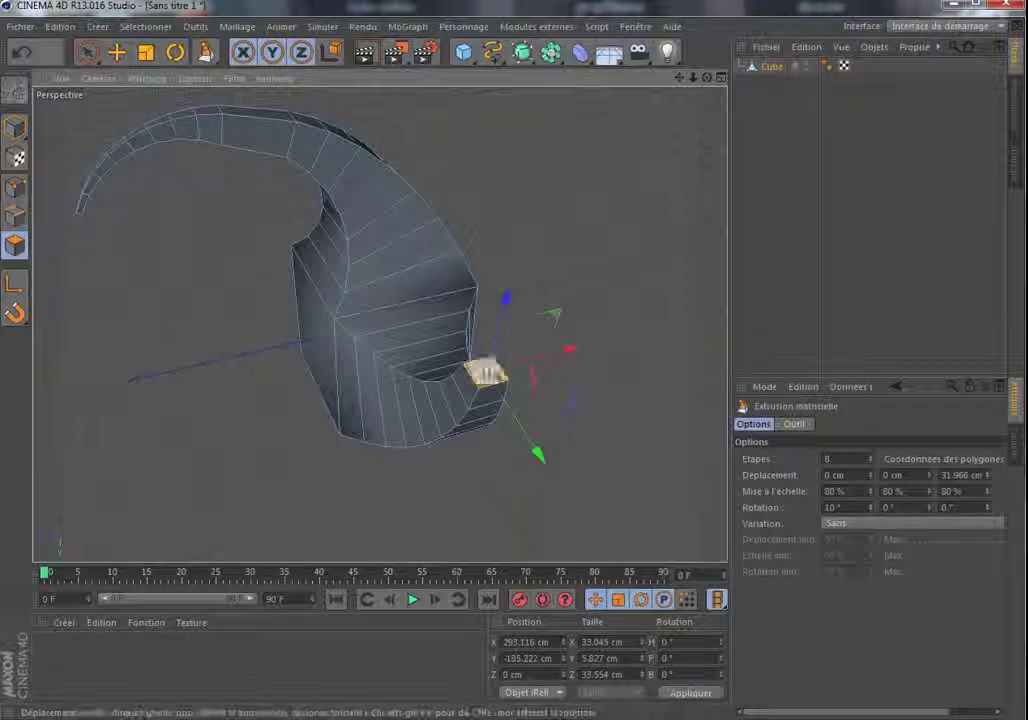
Rotate the second horn's end face and extrude it very slightly with the Extrusion tool
click(175, 52)
drag(487, 318, 454, 281)
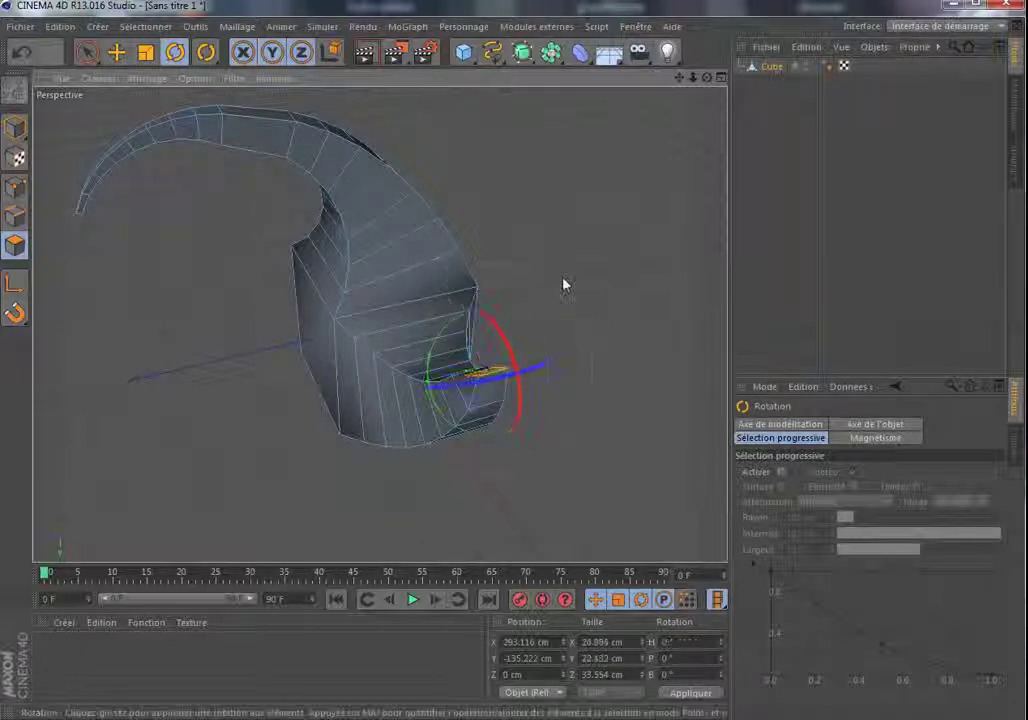
click(116, 52)
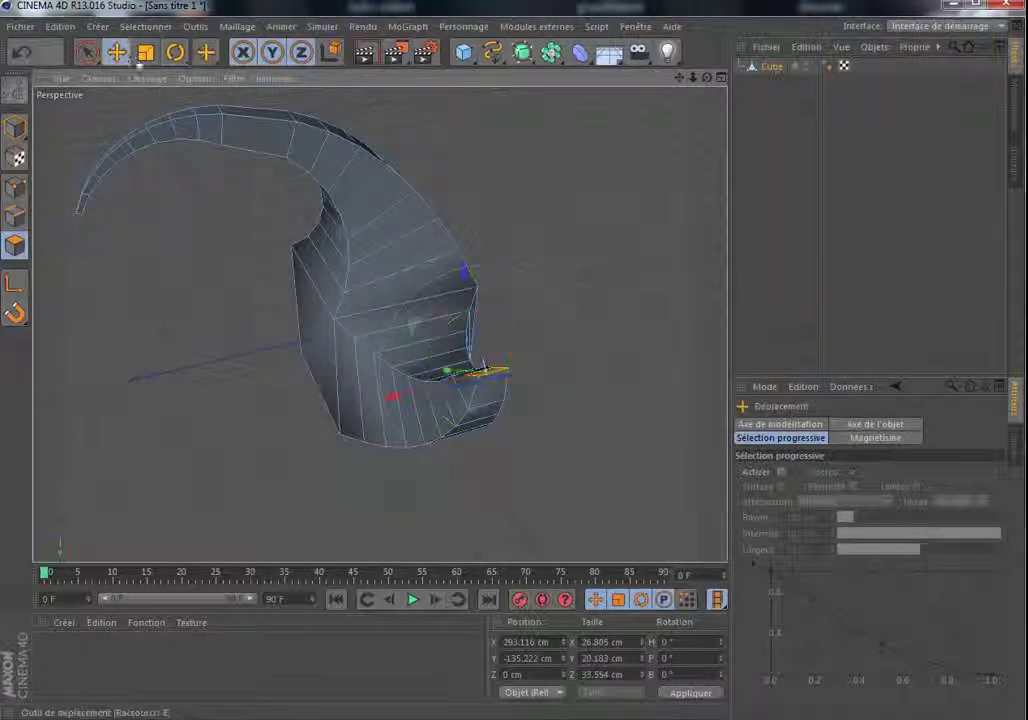
right_click(569, 255)
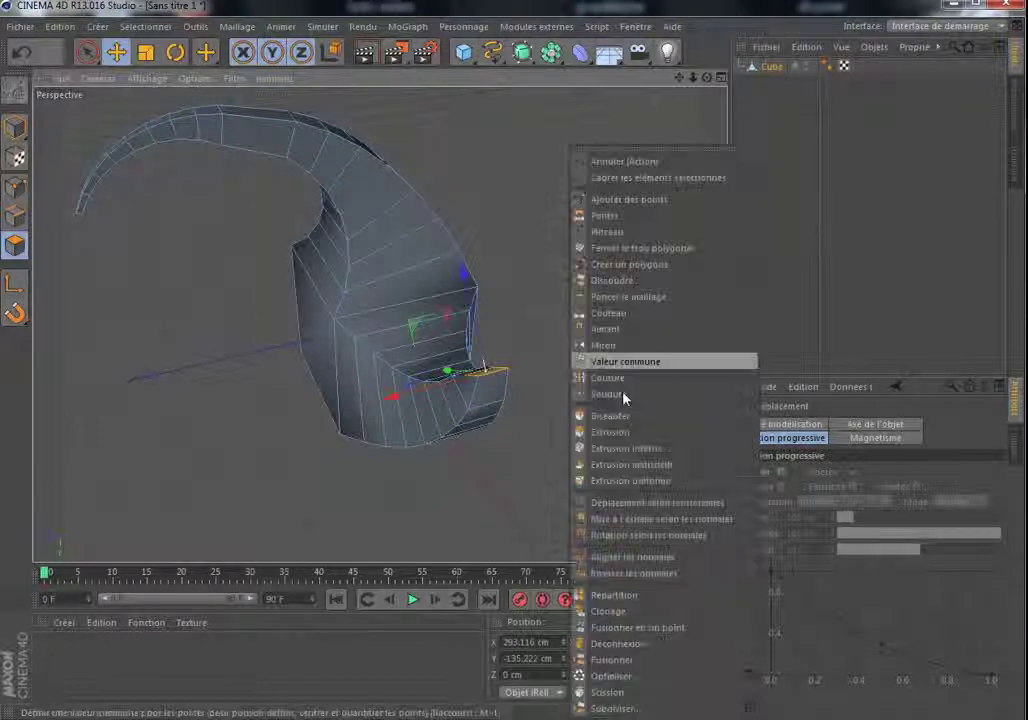
click(610, 431)
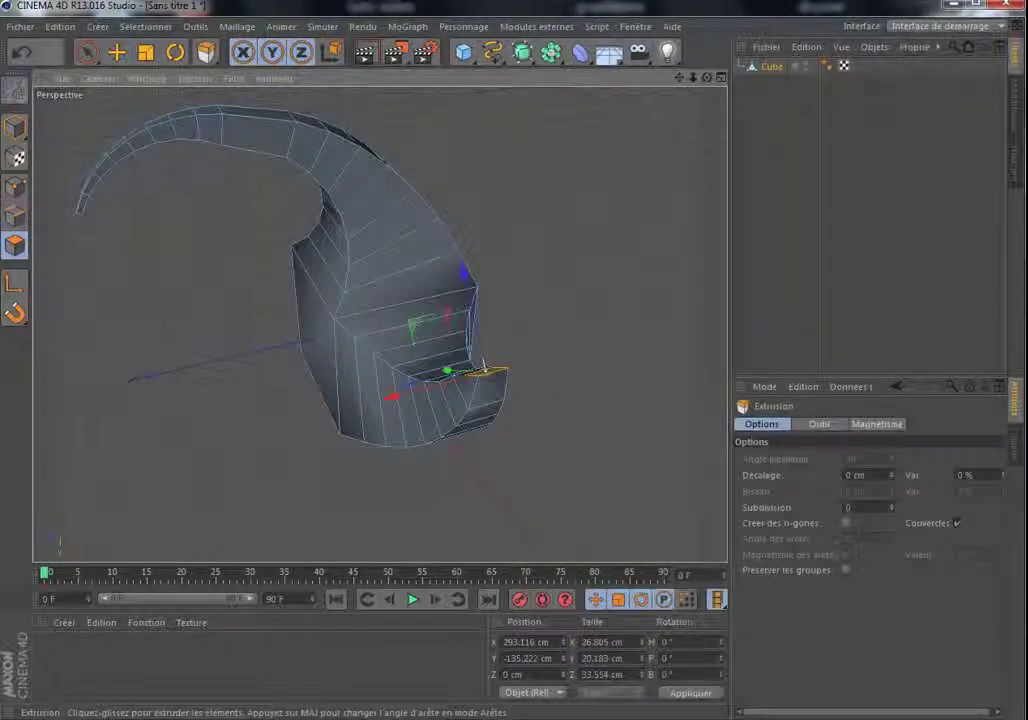
Lengthen the second horn with another 8-step matrix extrusion of its end face, about 57.6 cm per step
right_click(552, 328)
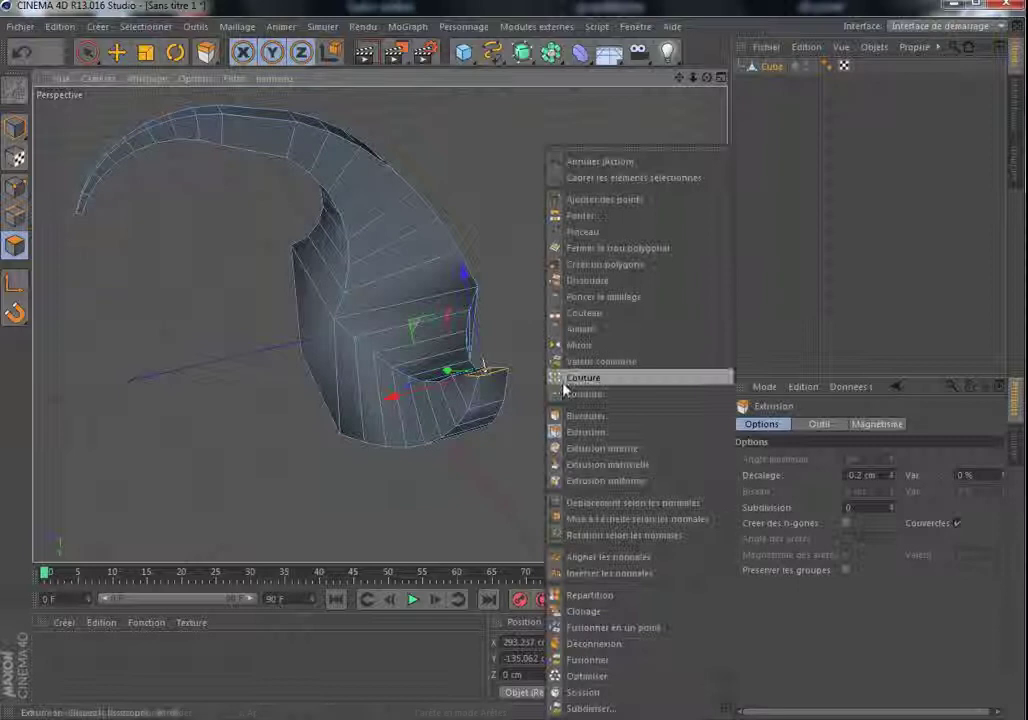
click(577, 465)
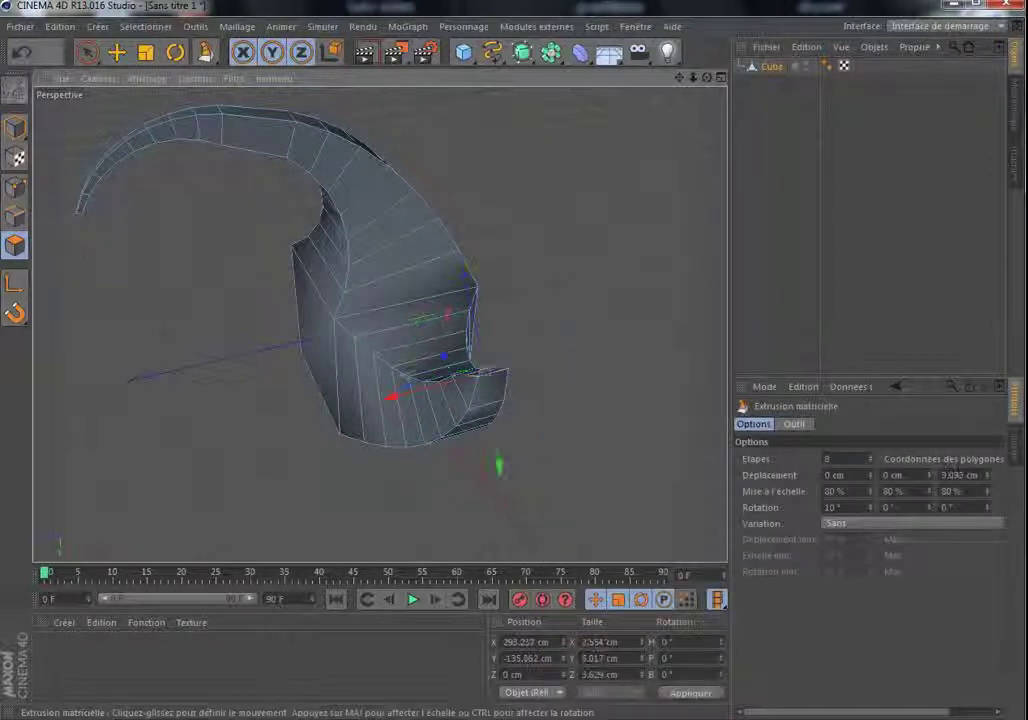
drag(577, 465, 668, 462)
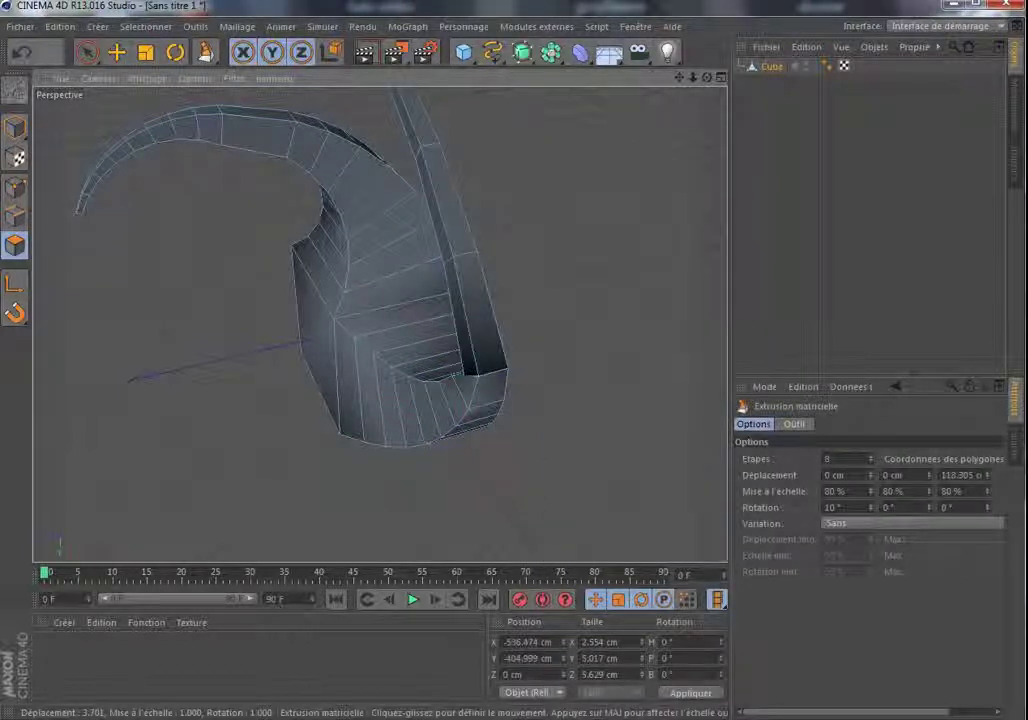
drag(704, 204, 645, 204)
Extrude the cube's plain front face by about 172 cm with the uniform extrusion tool (Extrusion uniforme)
drag(707, 78, 380, 323)
right_click(643, 240)
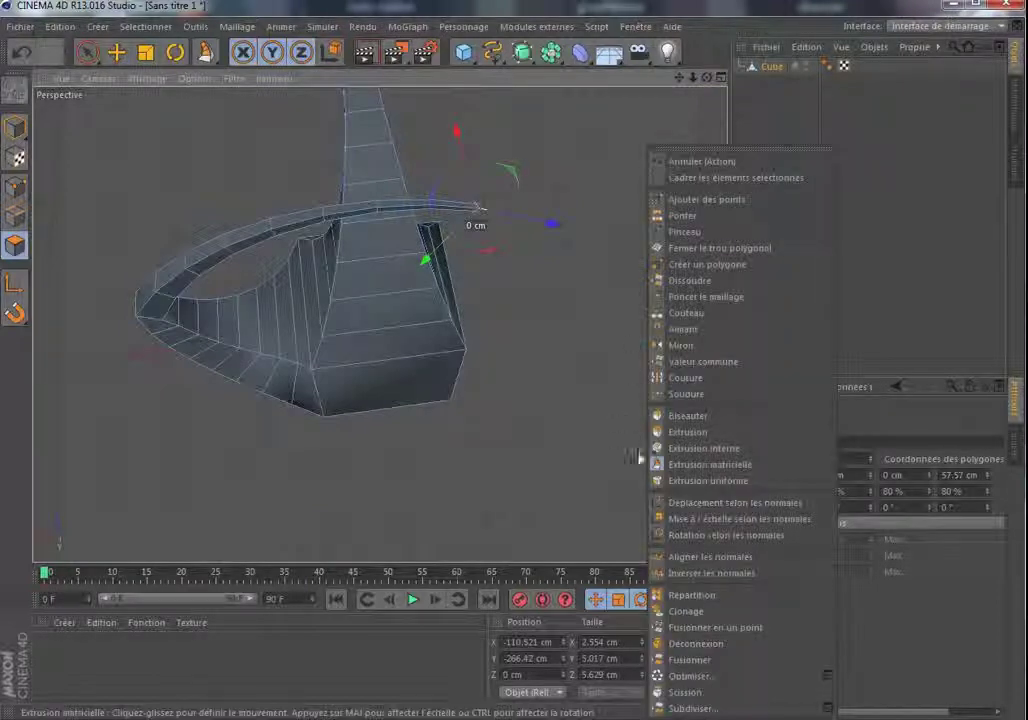
click(731, 472)
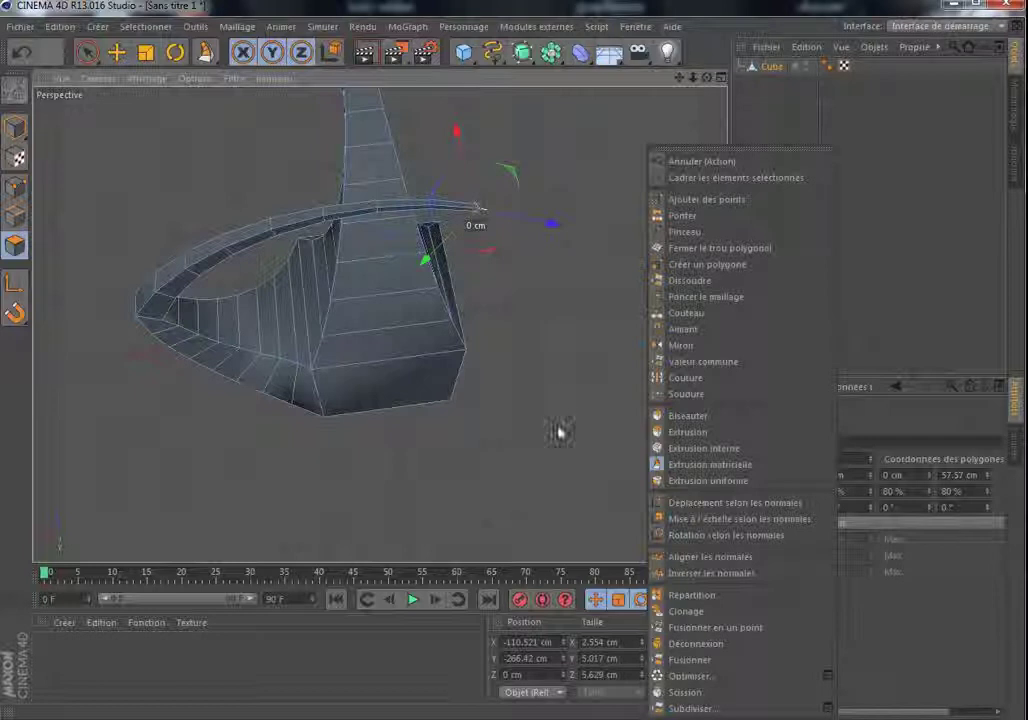
click(676, 480)
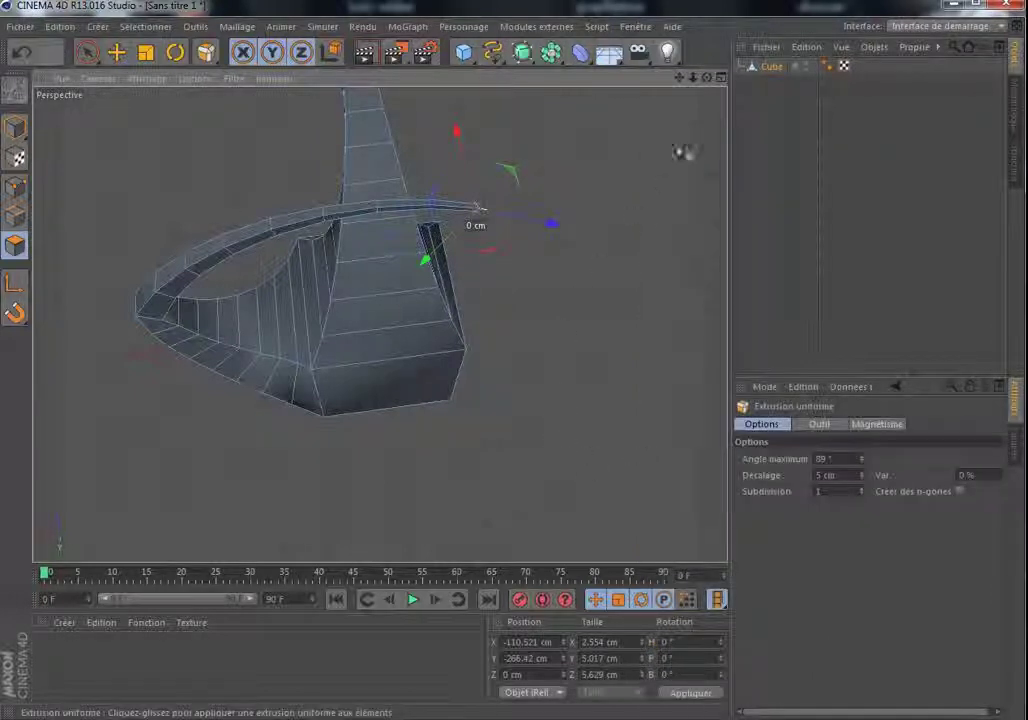
drag(707, 78, 706, 85)
drag(378, 324, 470, 358)
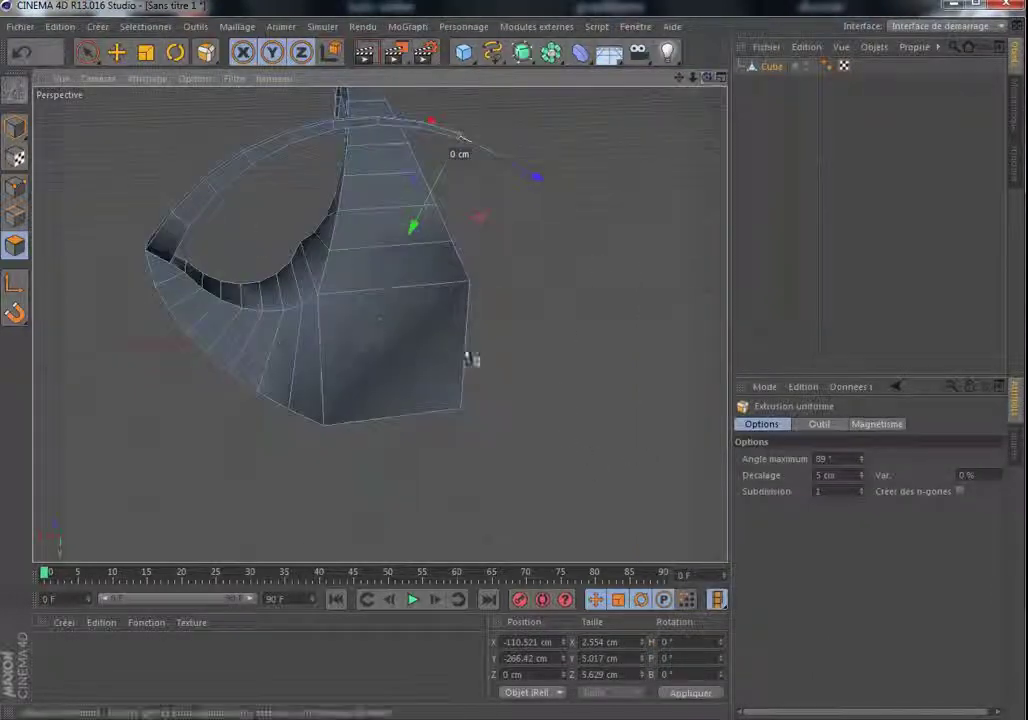
click(388, 346)
drag(551, 349, 723, 349)
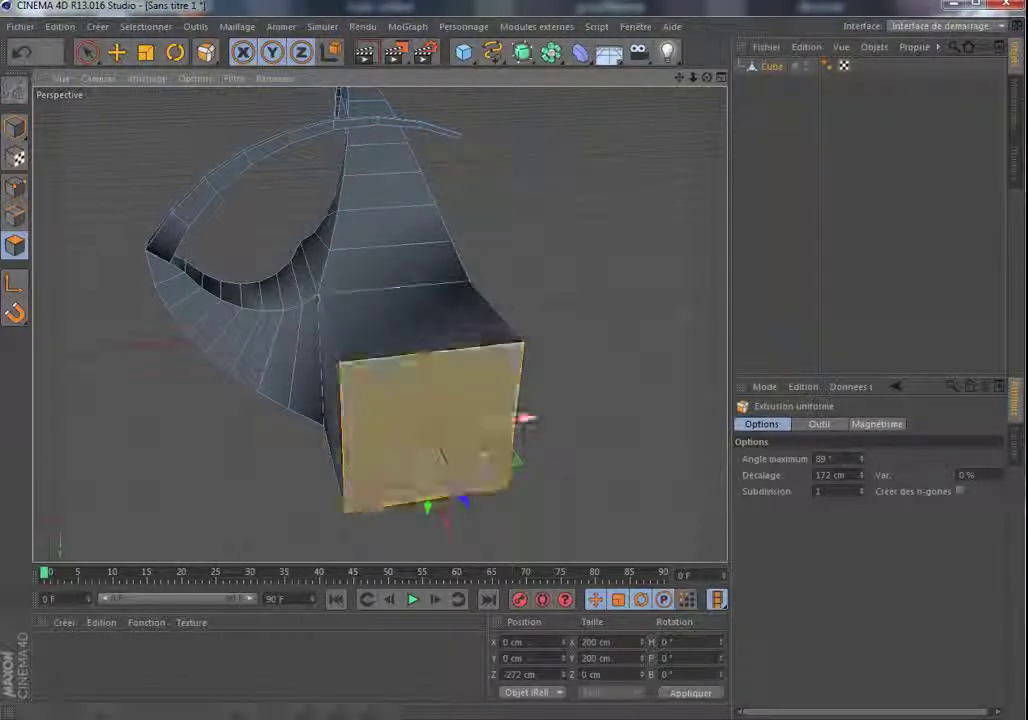
Move the extruded front face sideways to about X -124.3 cm and Z -234.7 cm, and deselect it
drag(489, 465, 626, 436)
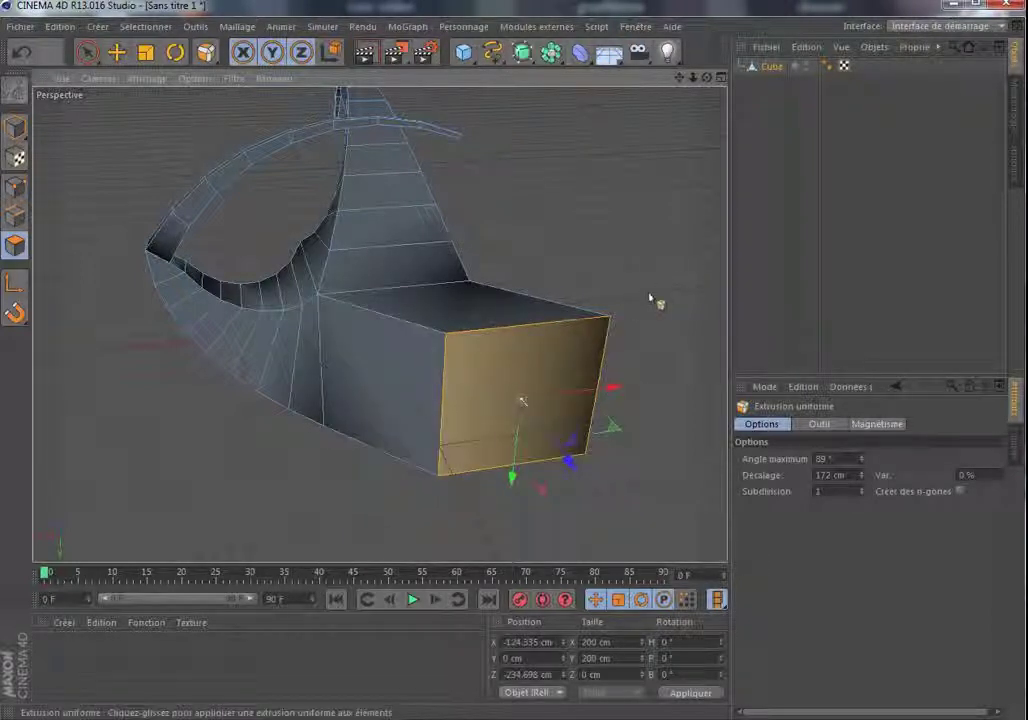
click(650, 296)
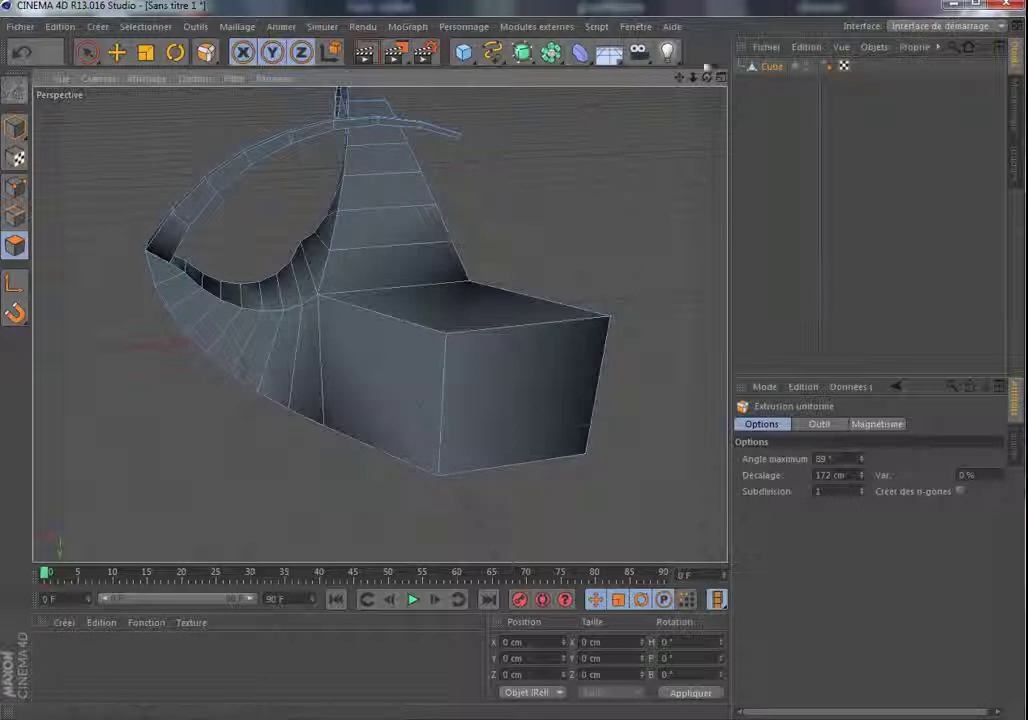
mouse_move(707, 78)
mouse_down()
mouse_move(379, 324)
mouse_move(707, 84)
mouse_up()
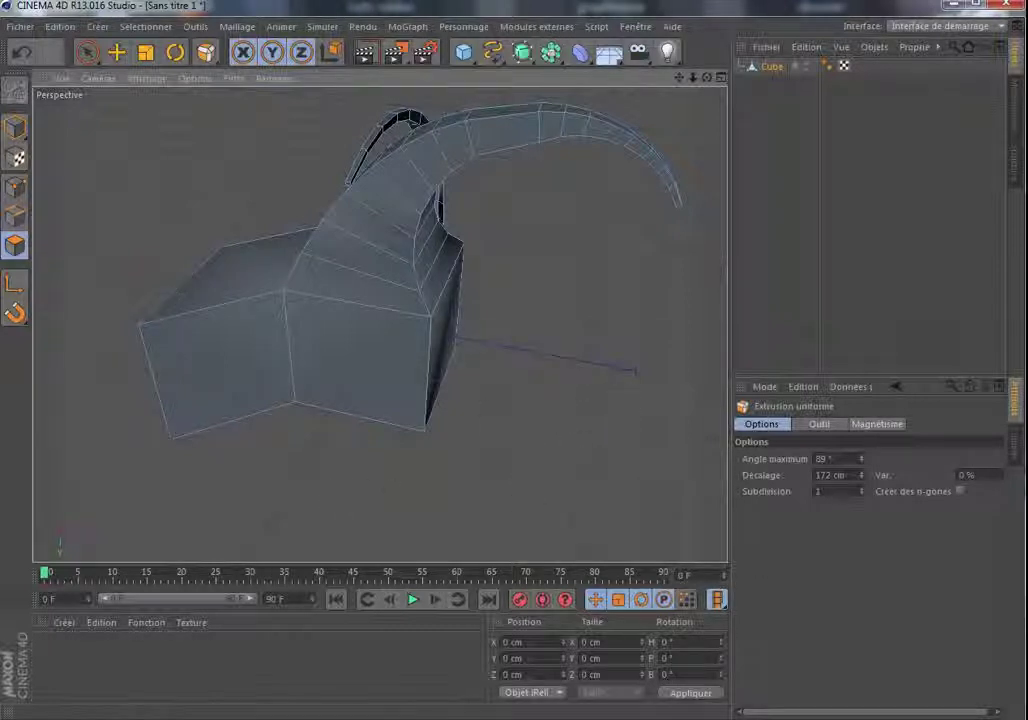
mouse_move(416, 719)
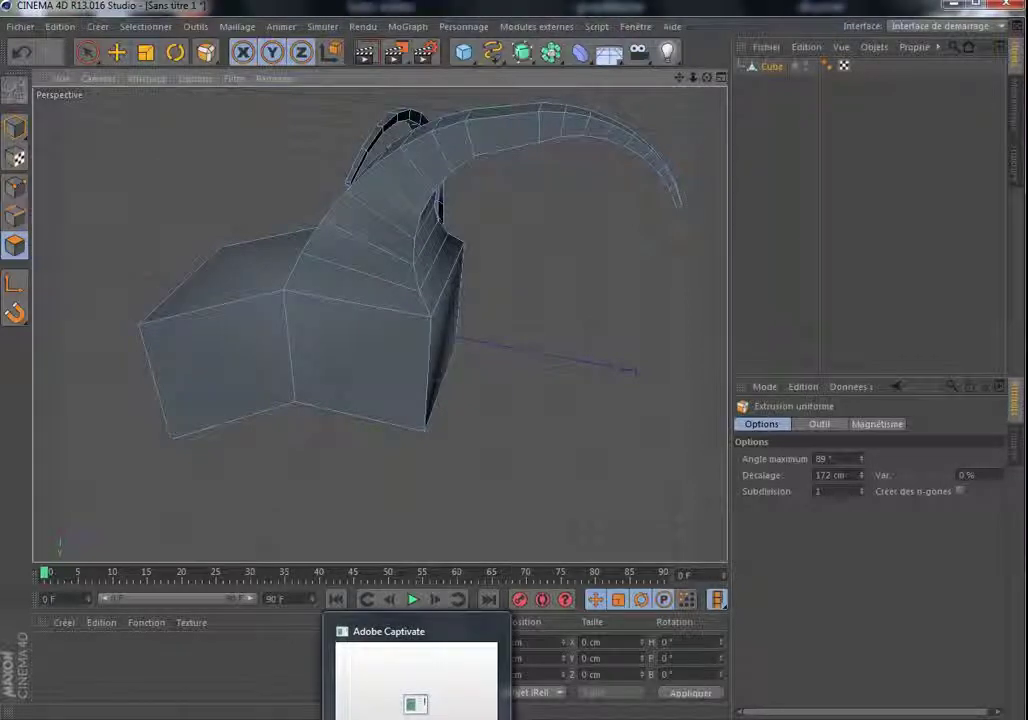